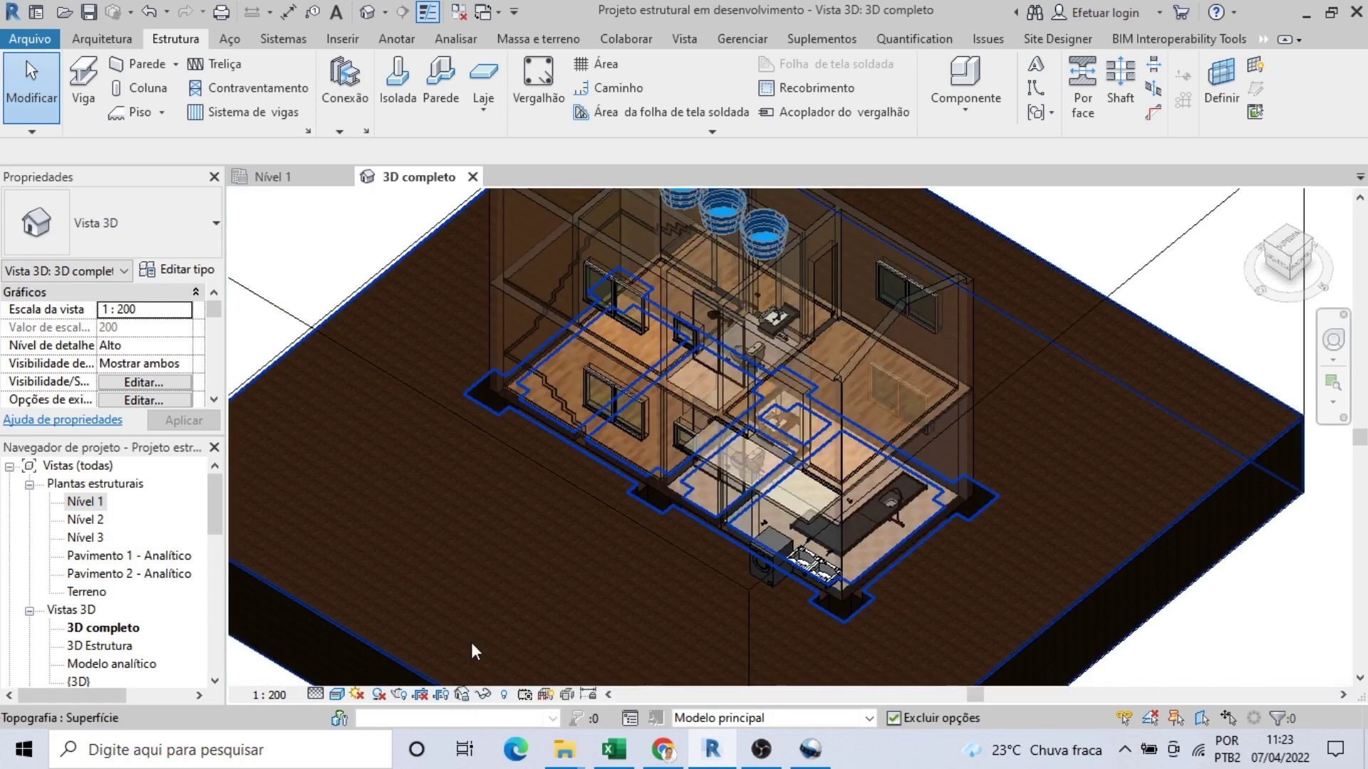
Step: Switch to the Nível 1 structural plan and reset its temporary hide/isolate
{"action": "left_click", "coordinate": [284, 182]}
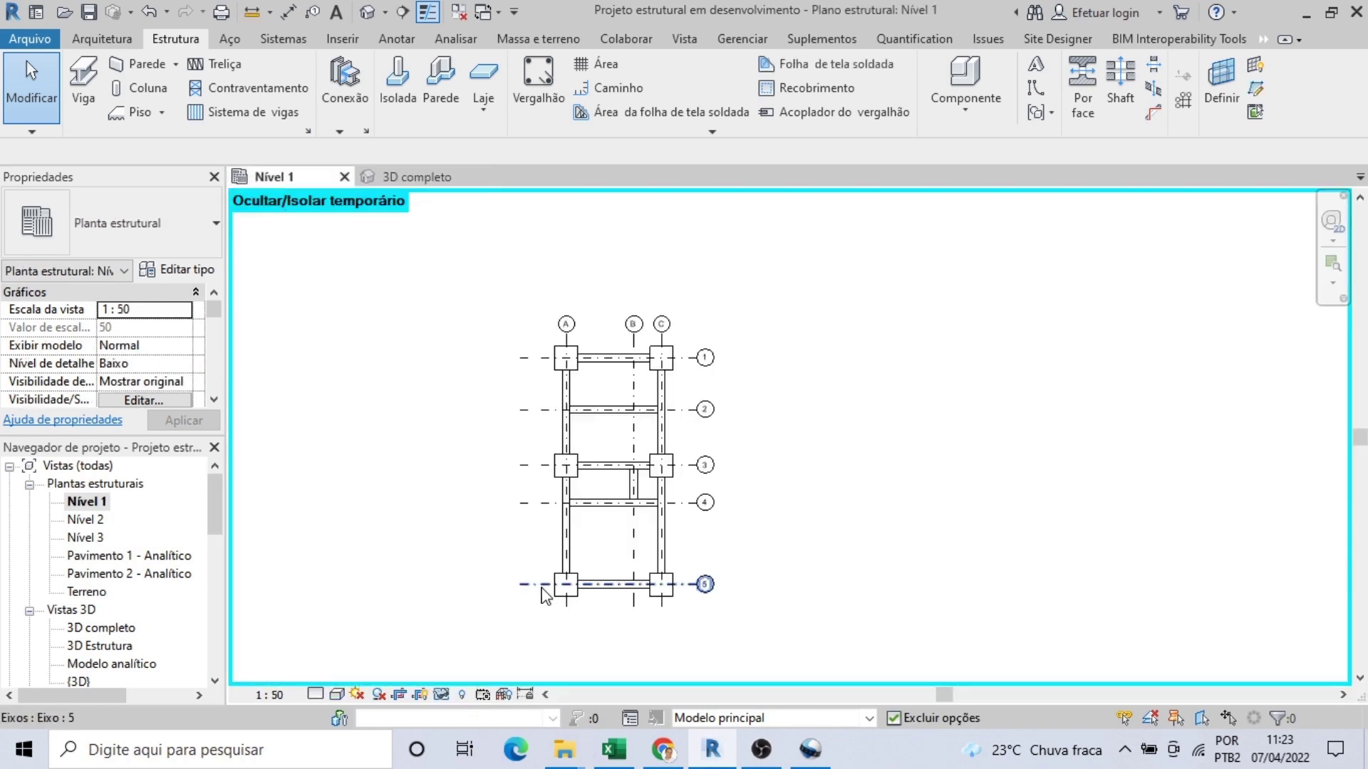
{"action": "scroll", "coordinate": [544, 589], "scroll_direction": "up", "scroll_amount": 2}
{"action": "left_click", "coordinate": [447, 696]}
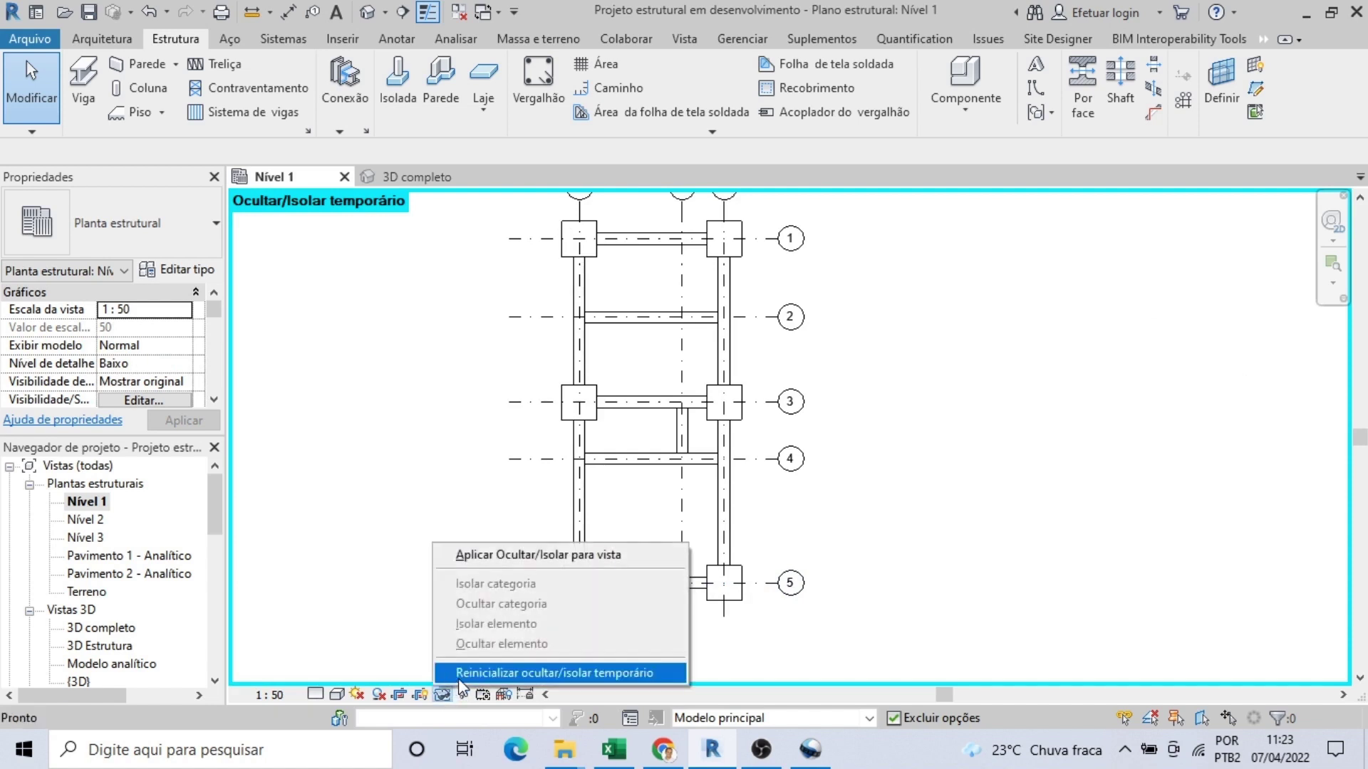
{"action": "left_click", "coordinate": [459, 678]}
{"action": "middle_click_drag", "start_coordinate": [500, 554], "coordinate": [495, 626]}
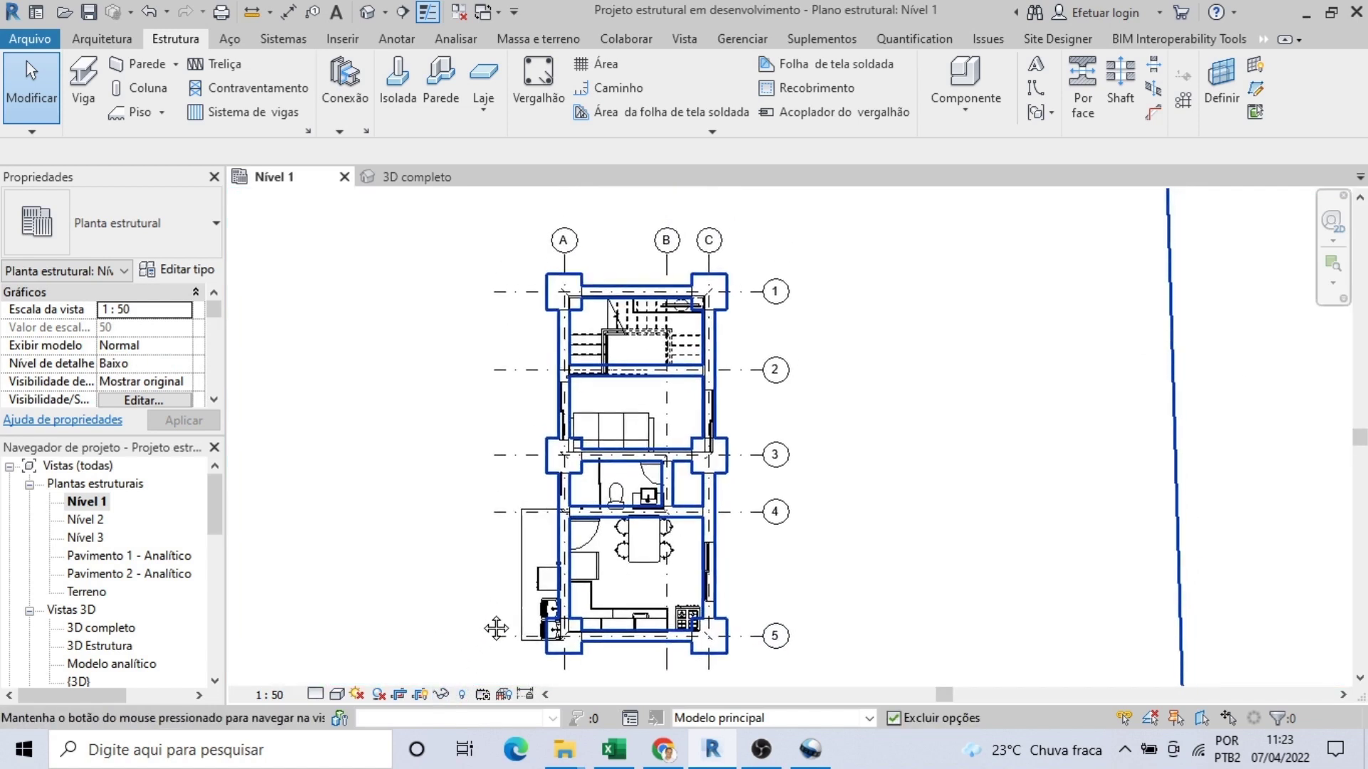
Step: Place an isolated Sapata-Retangular 80x80x30 footing at the intersection of grids A and 1
{"action": "scroll", "coordinate": [548, 385], "scroll_direction": "up", "scroll_amount": 3}
{"action": "middle_click_drag", "start_coordinate": [548, 385], "coordinate": [534, 480]}
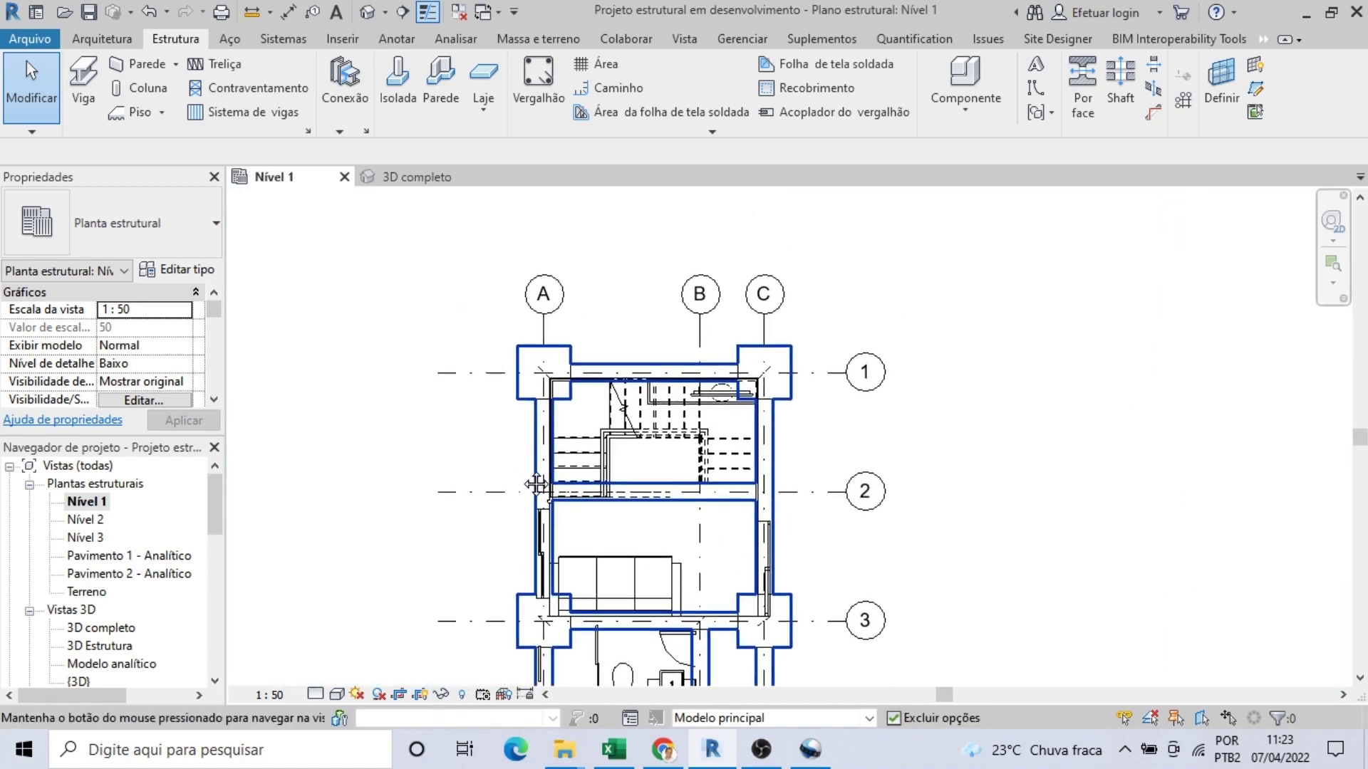
{"action": "scroll", "coordinate": [442, 382], "scroll_direction": "up", "scroll_amount": 3}
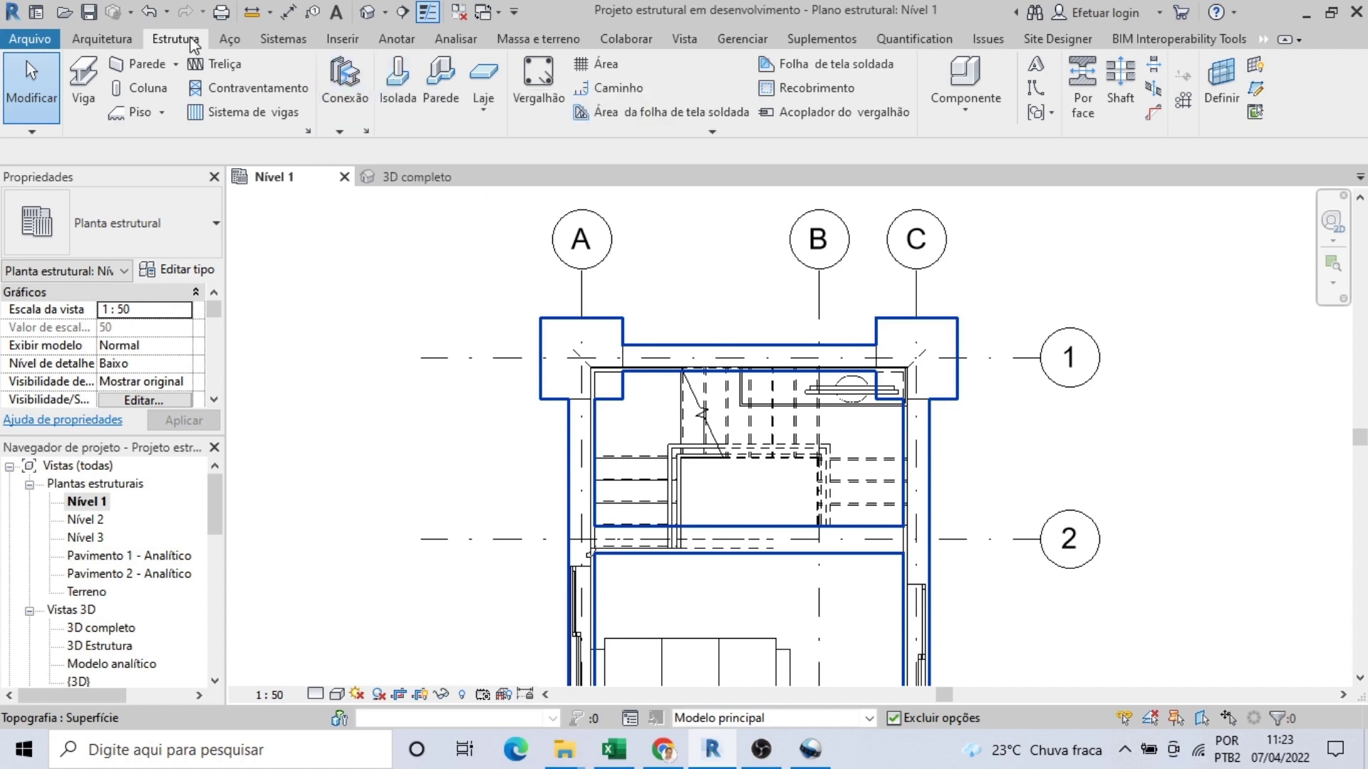
{"action": "left_click", "coordinate": [397, 78]}
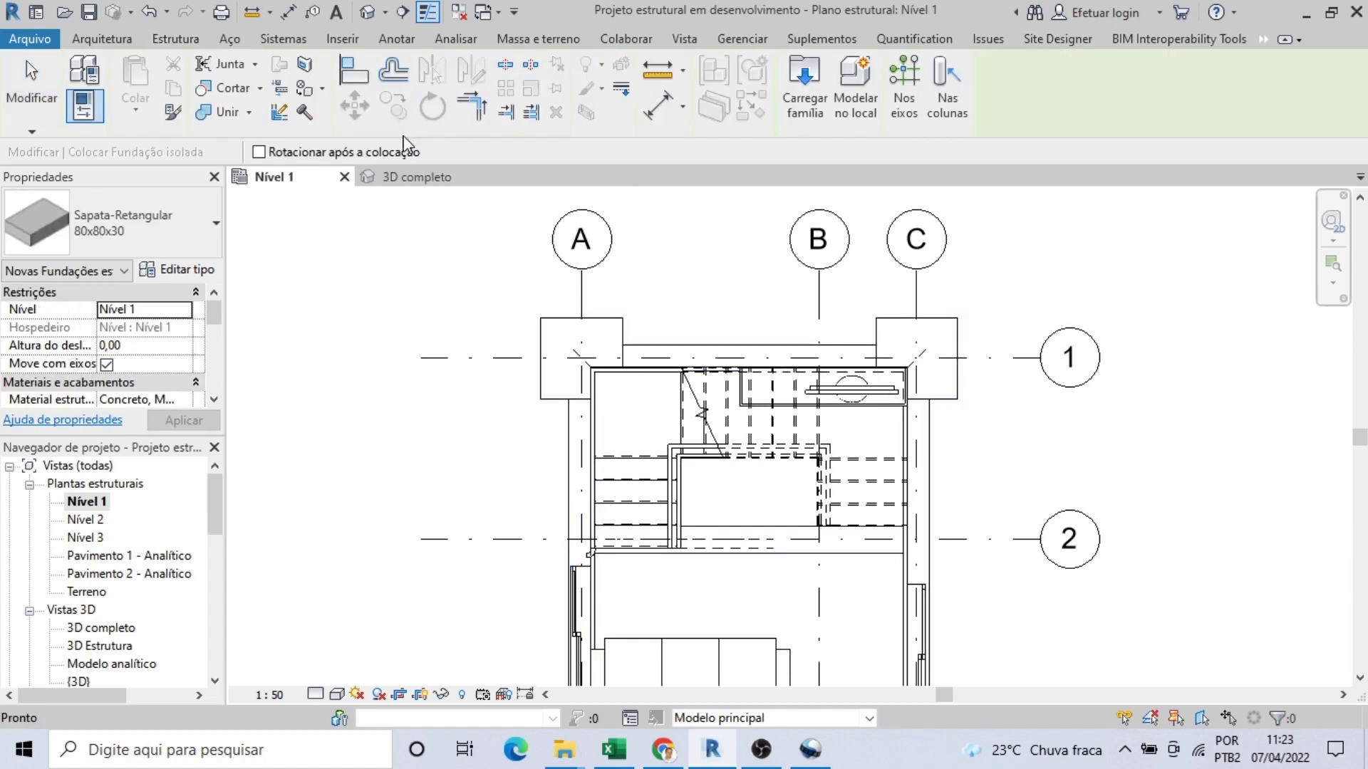
{"action": "left_click", "coordinate": [141, 236]}
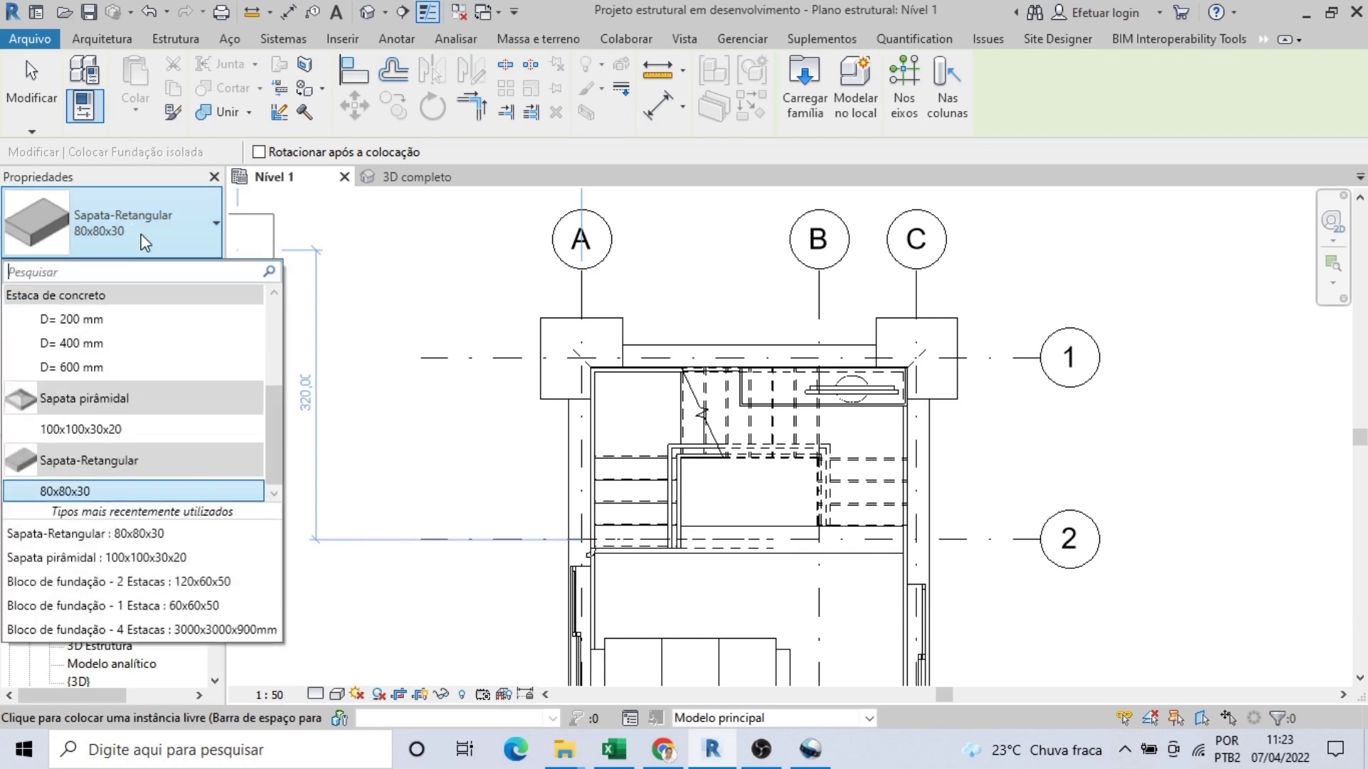
{"action": "left_click", "coordinate": [144, 243]}
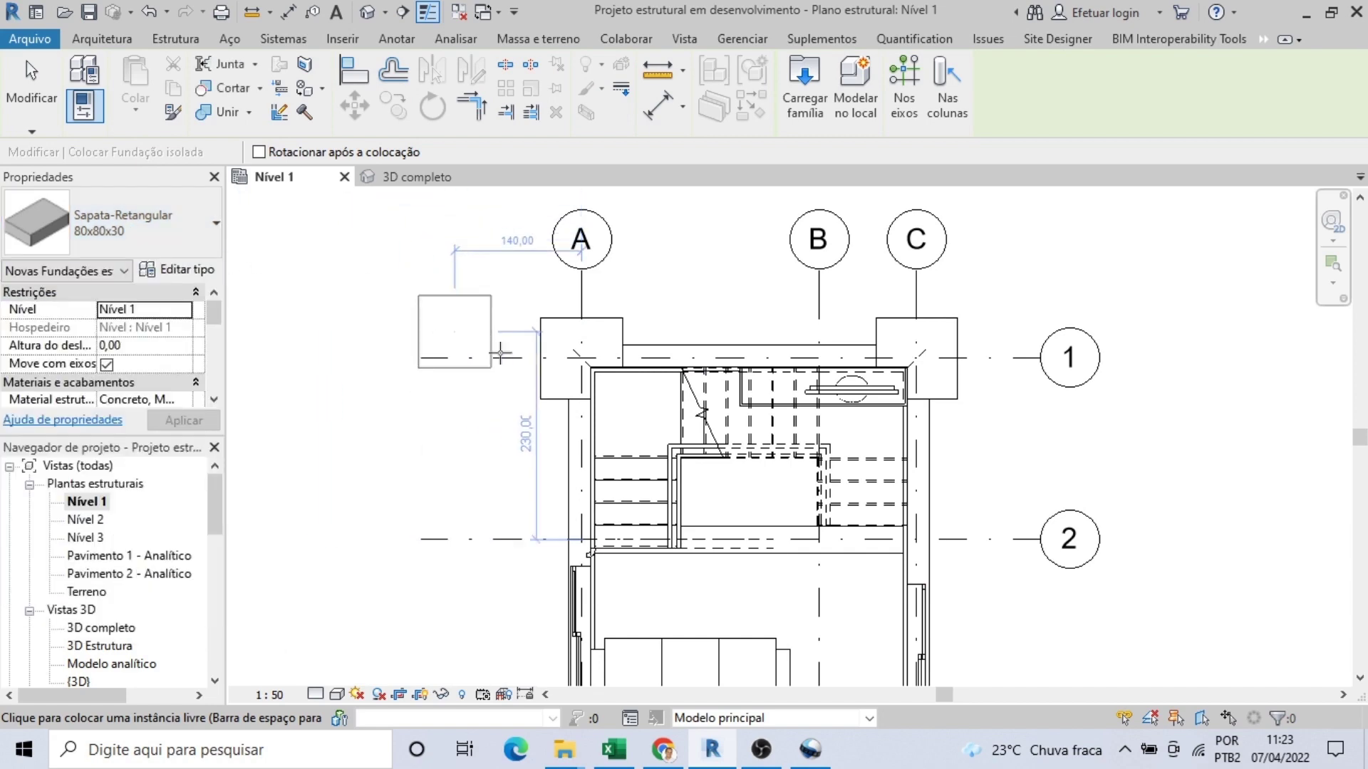
{"action": "scroll", "coordinate": [569, 357], "scroll_direction": "up", "scroll_amount": 3}
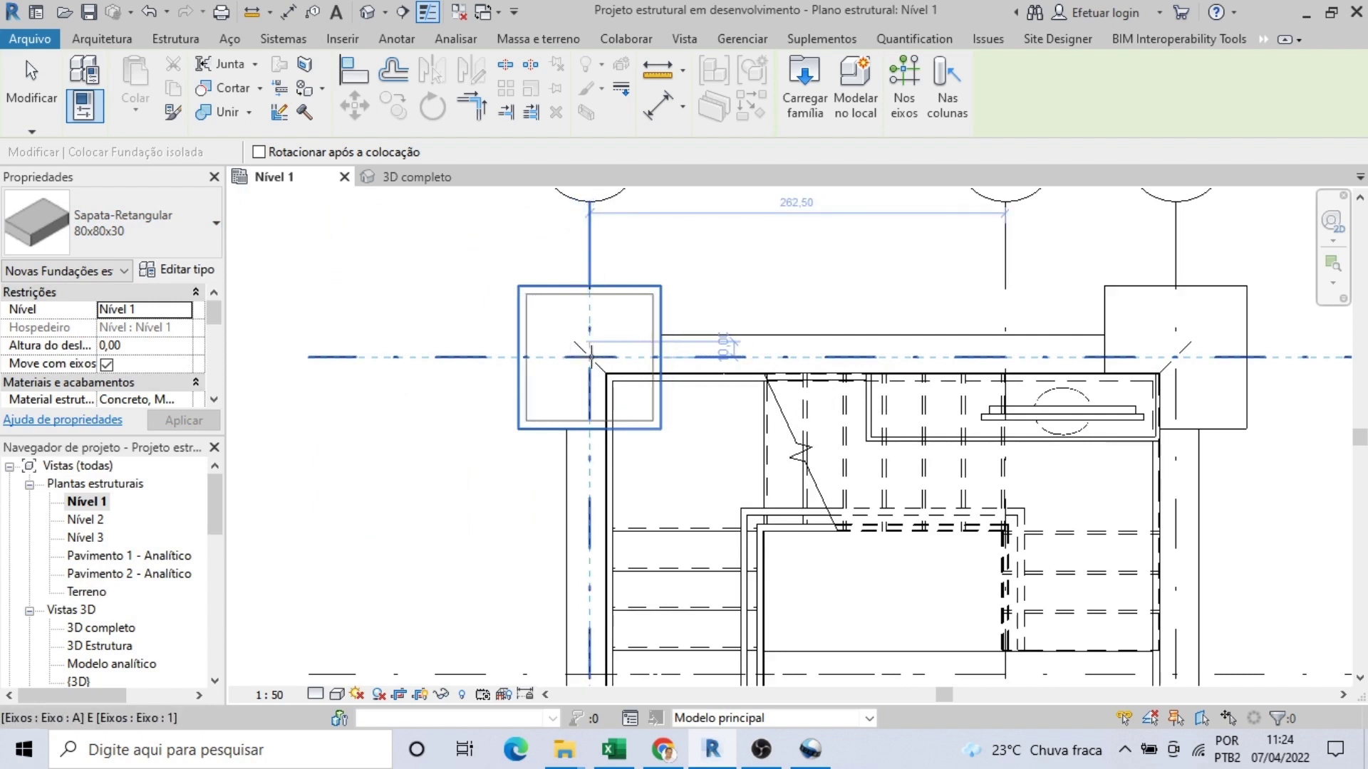
{"action": "left_click", "coordinate": [590, 357]}
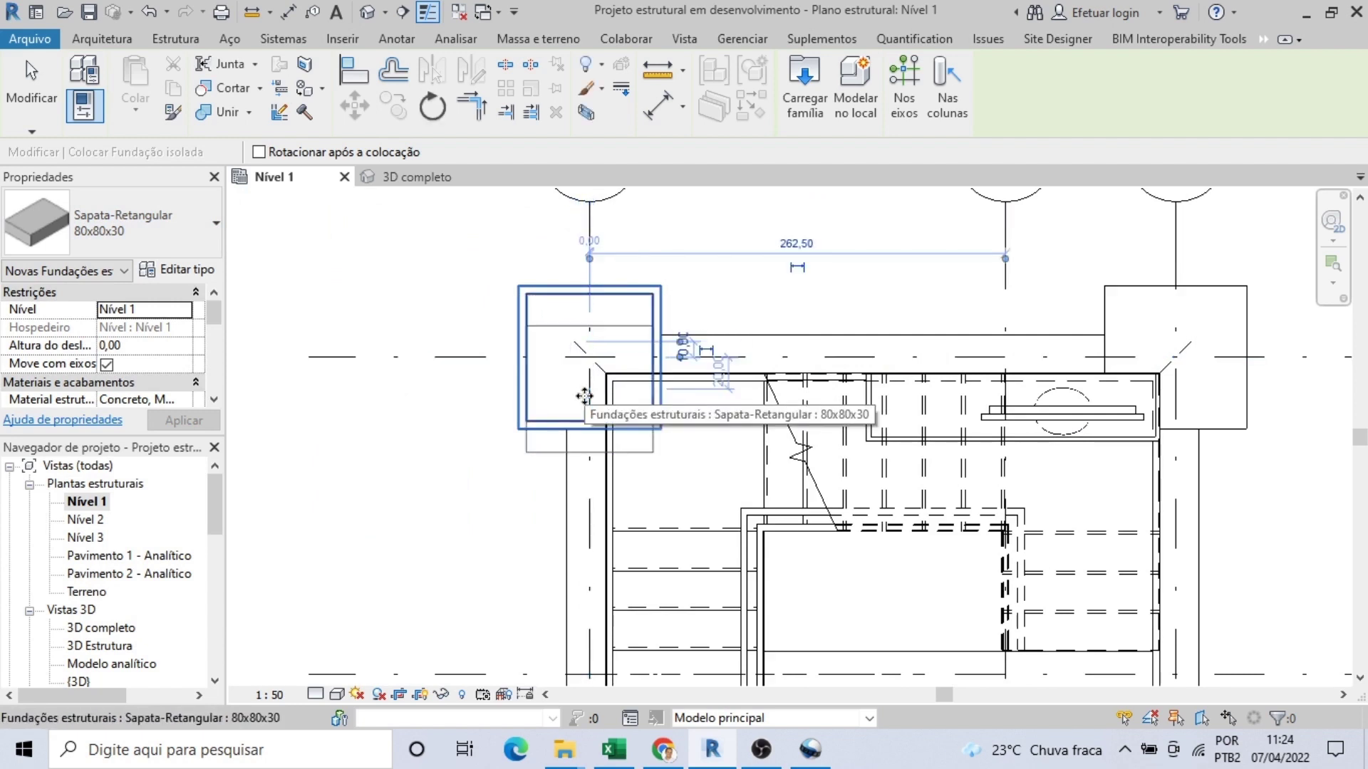
{"action": "key", "text": "Escape"}
{"action": "key", "text": "Escape"}
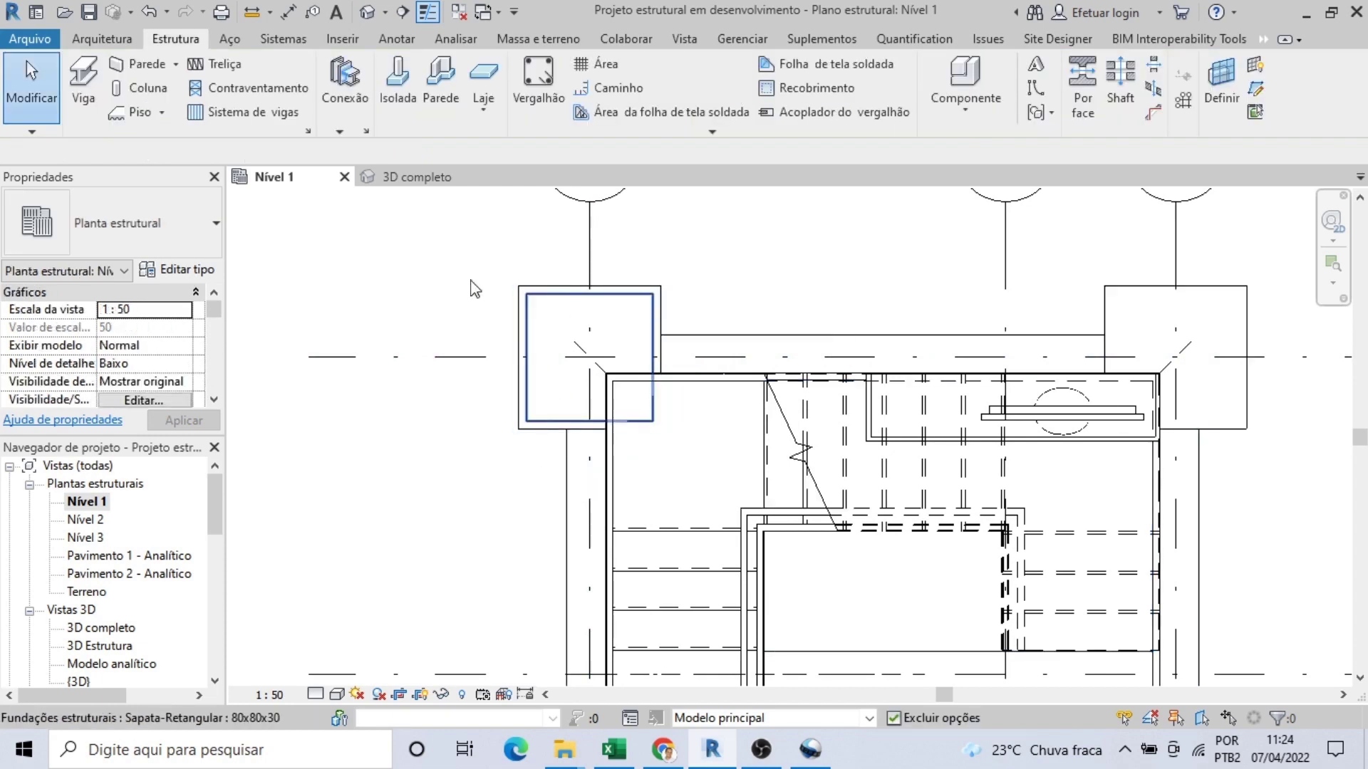
Step: In the 3D completo view, set the placed footing's offset height from Nível 1 to -120
{"action": "left_click", "coordinate": [426, 180]}
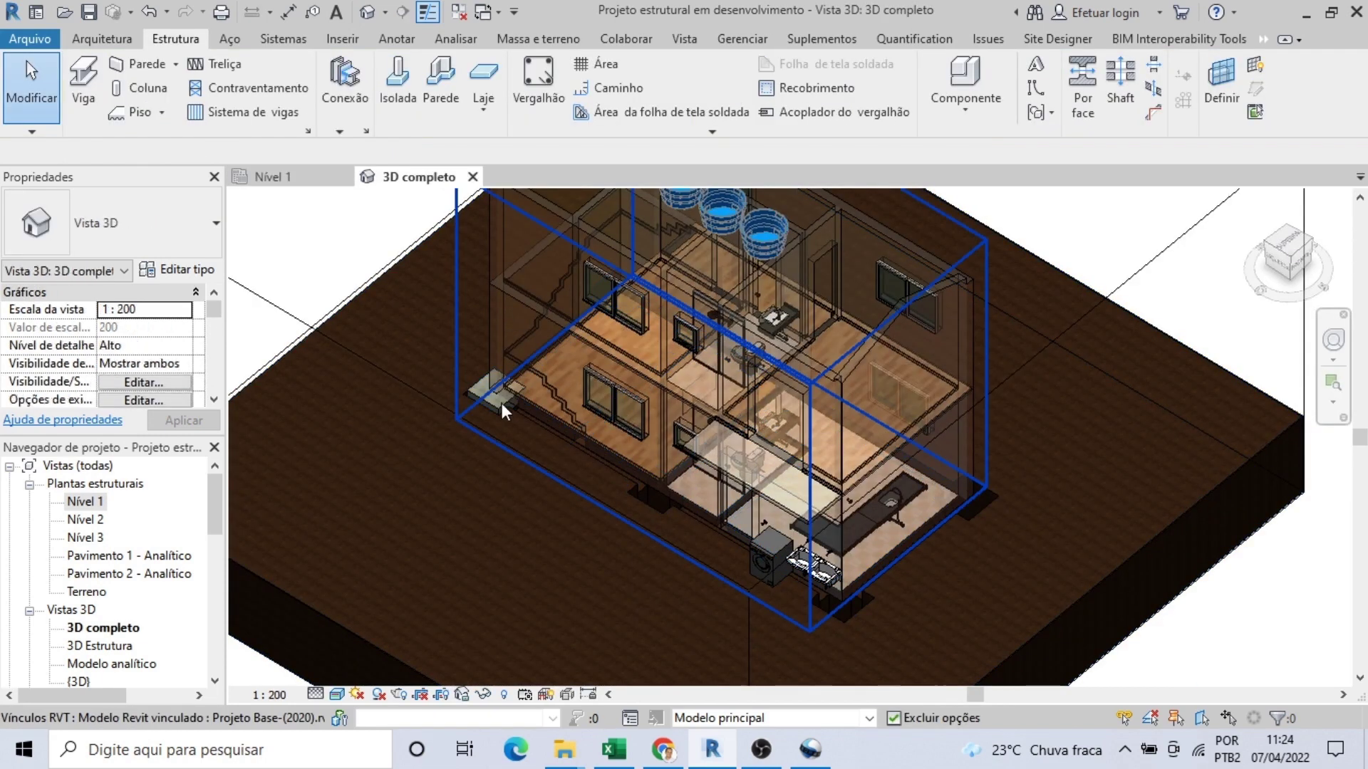
{"action": "scroll", "coordinate": [498, 400], "scroll_direction": "up", "scroll_amount": 5}
{"action": "left_click", "coordinate": [450, 399]}
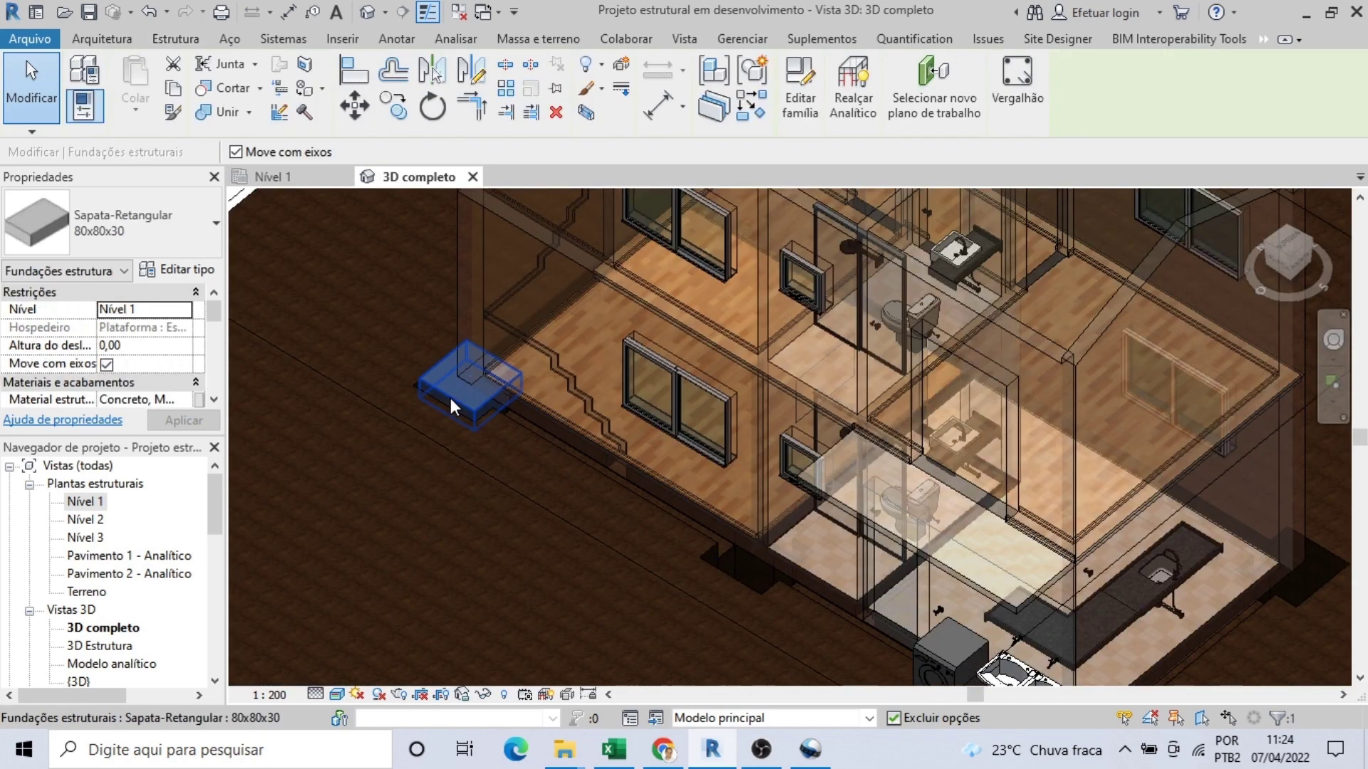
{"action": "double_click", "coordinate": [146, 347]}
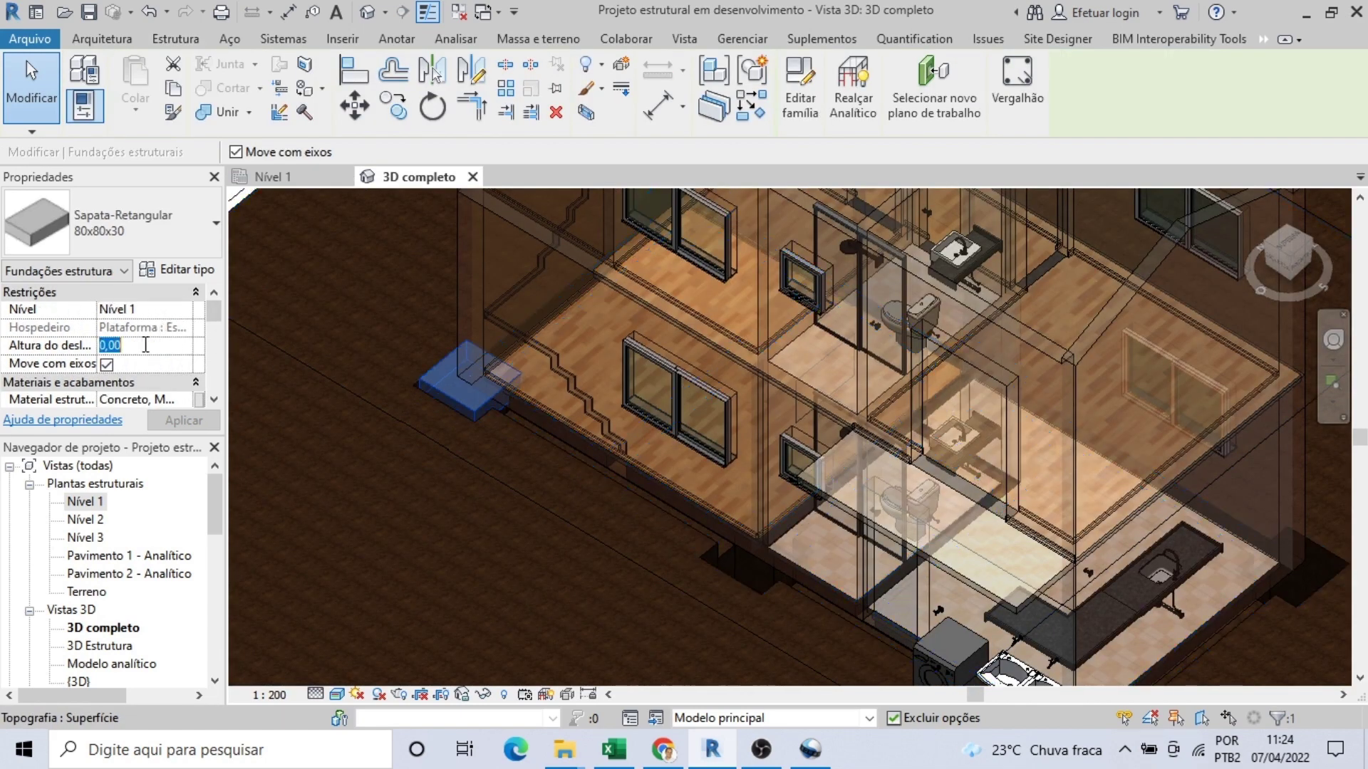
{"action": "type", "text": "-120"}
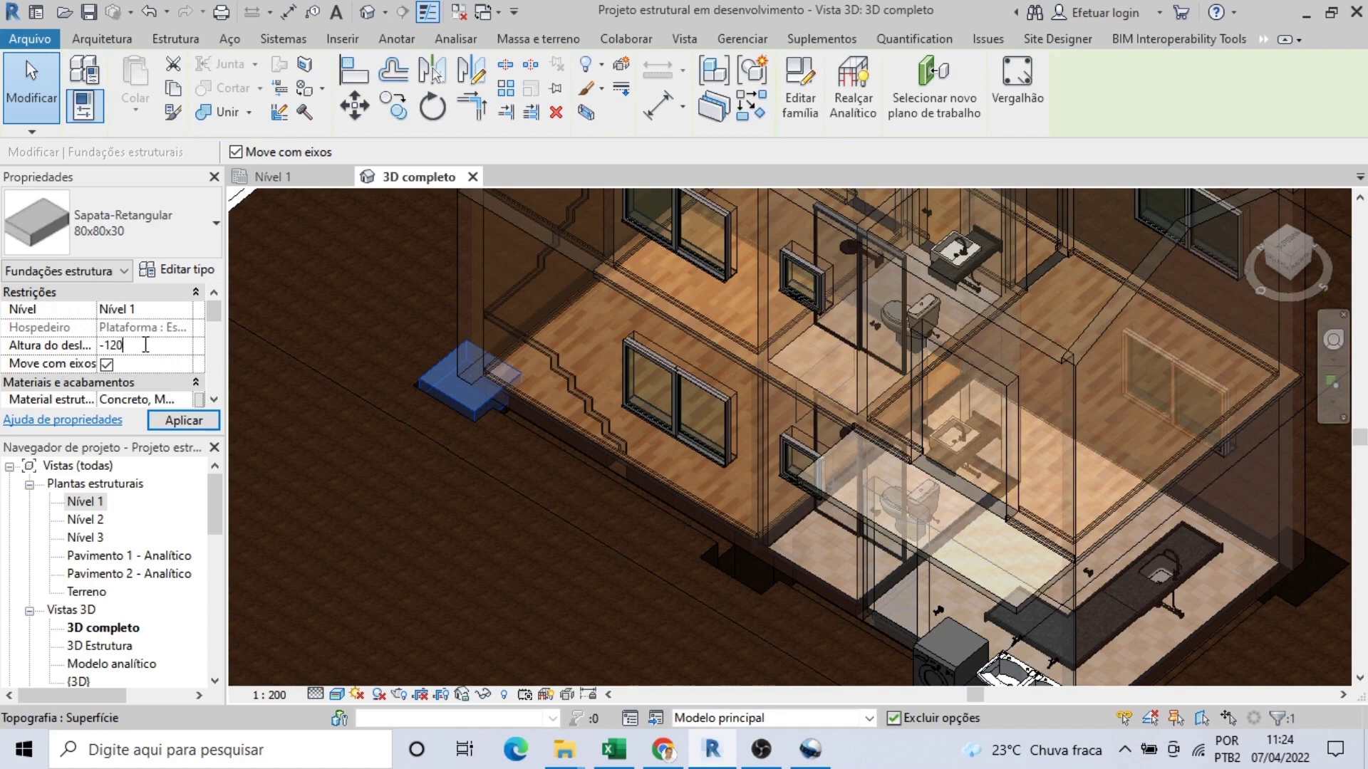
{"action": "left_click", "coordinate": [183, 421]}
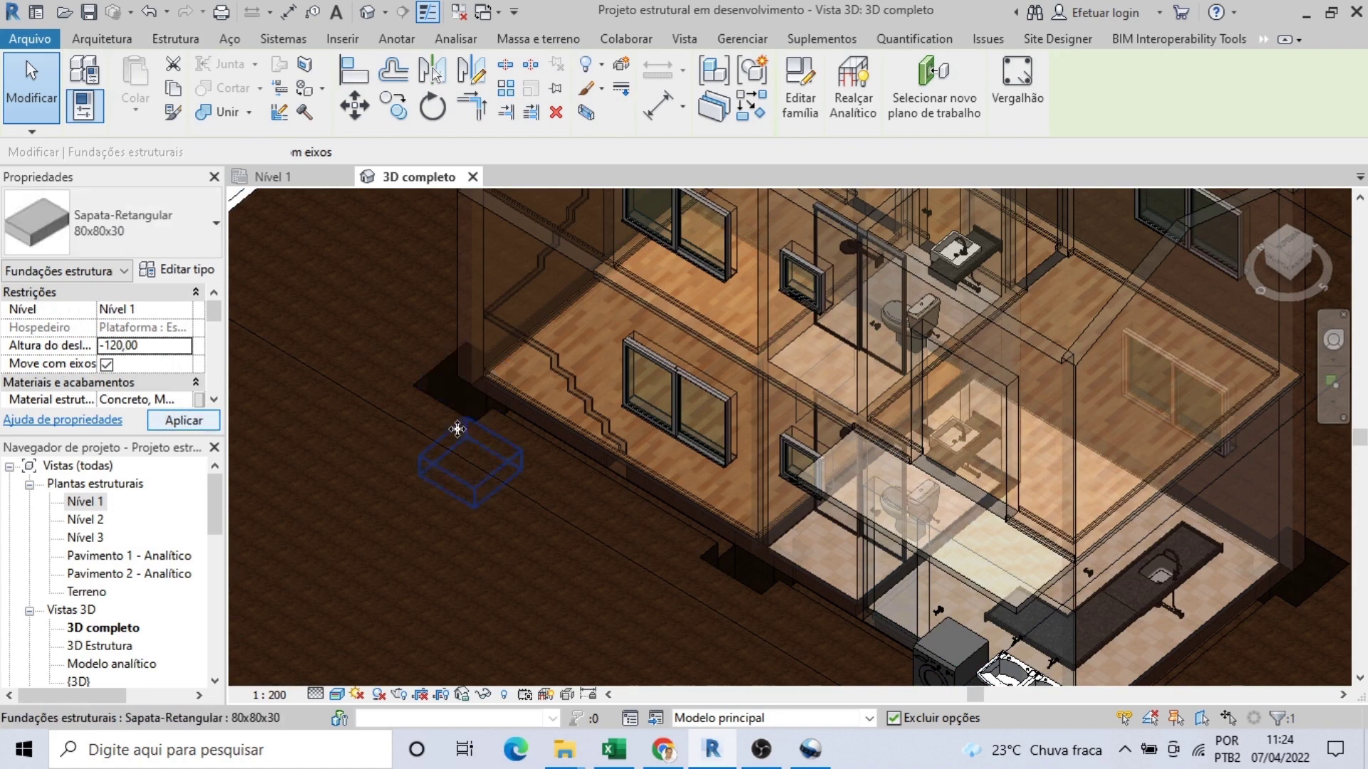
{"action": "middle_click_drag", "start_coordinate": [461, 467], "coordinate": [467, 587], "text": "shift"}
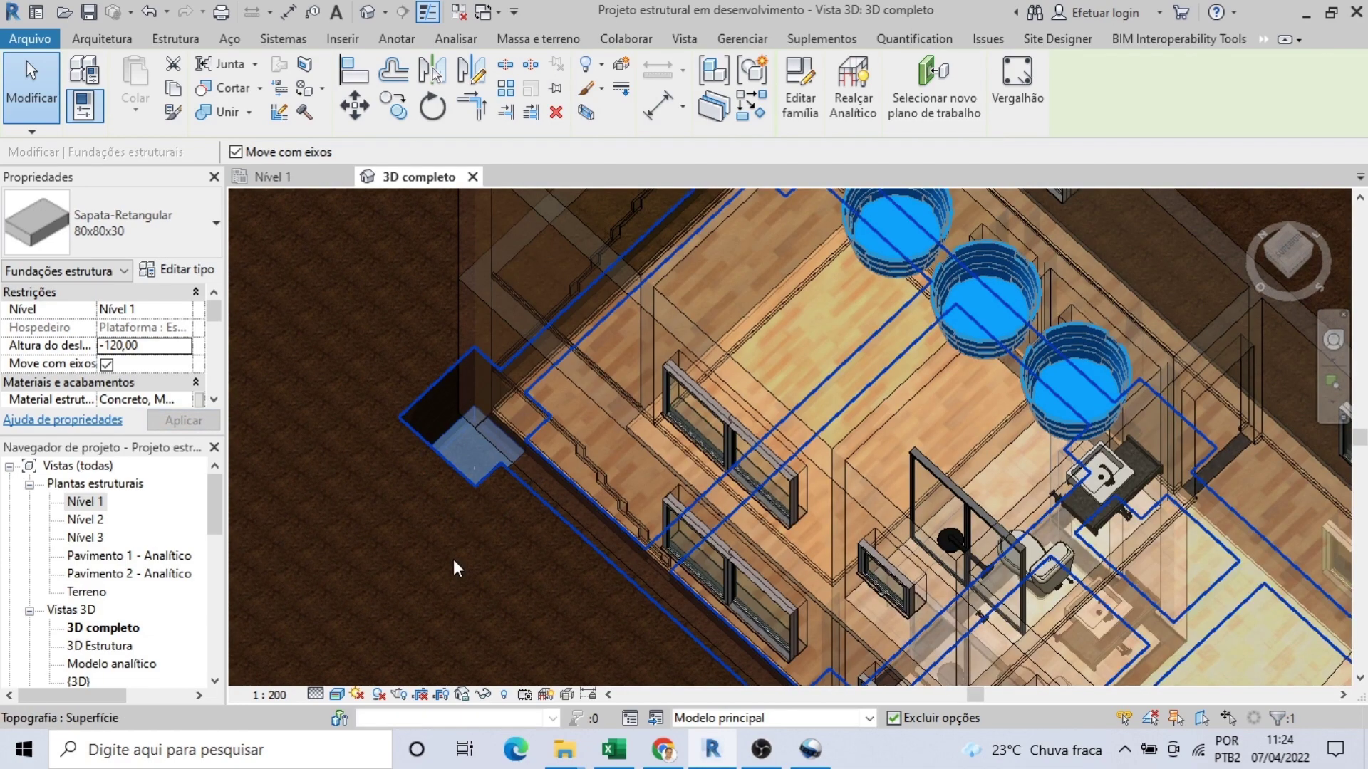
{"action": "key", "text": "Escape"}
{"action": "scroll", "coordinate": [456, 433], "scroll_direction": "up", "scroll_amount": 3}
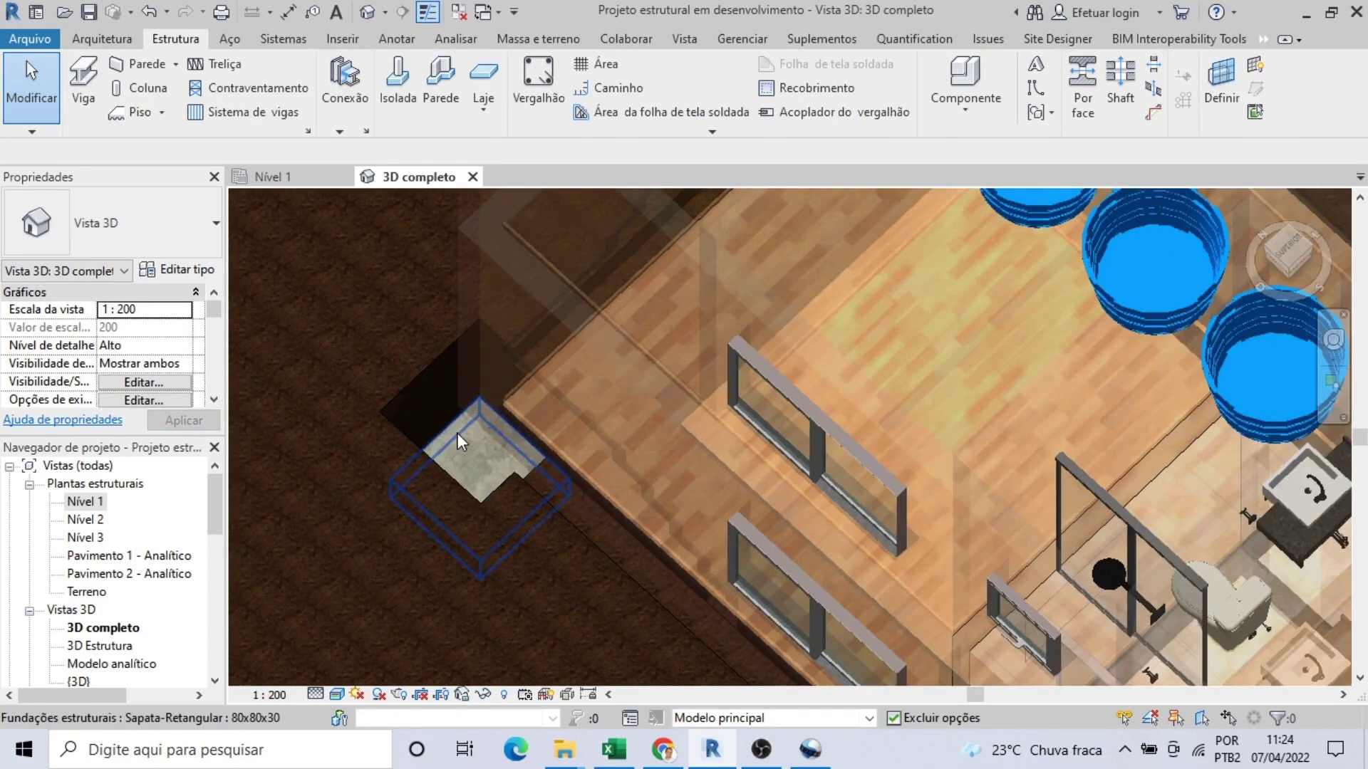
{"action": "scroll", "coordinate": [443, 490], "scroll_direction": "down", "scroll_amount": 3}
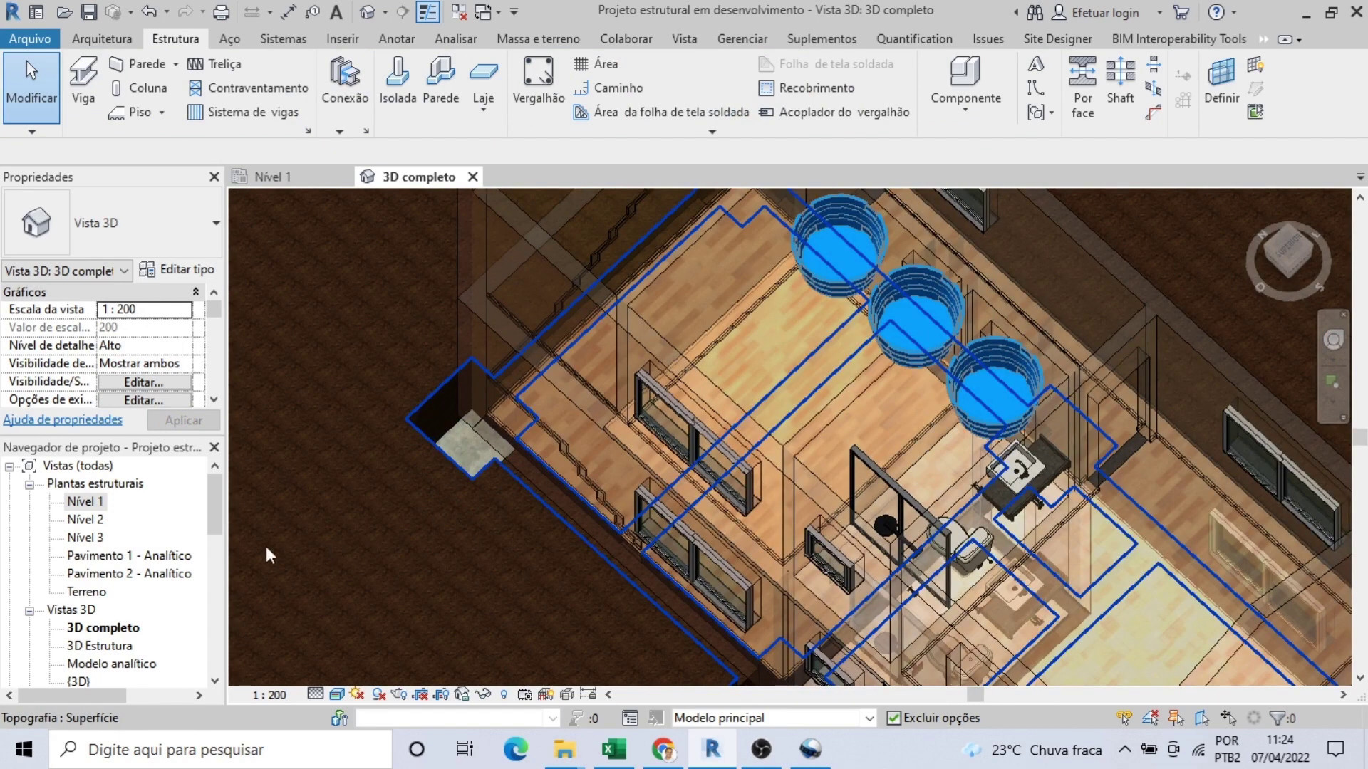
Step: Open the 3D Estrutura view to show the footing on its own
{"action": "left_click_drag", "start_coordinate": [208, 505], "coordinate": [209, 534]}
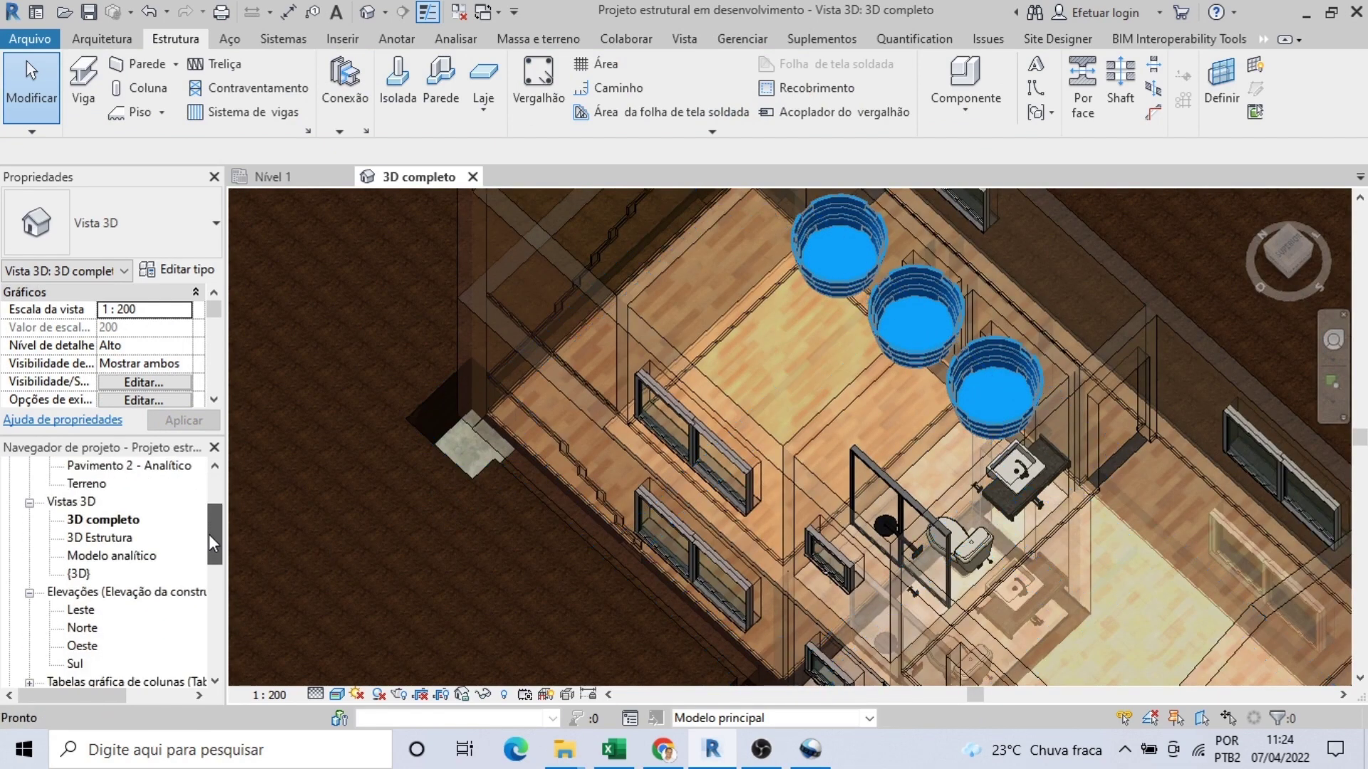
{"action": "double_click", "coordinate": [106, 539]}
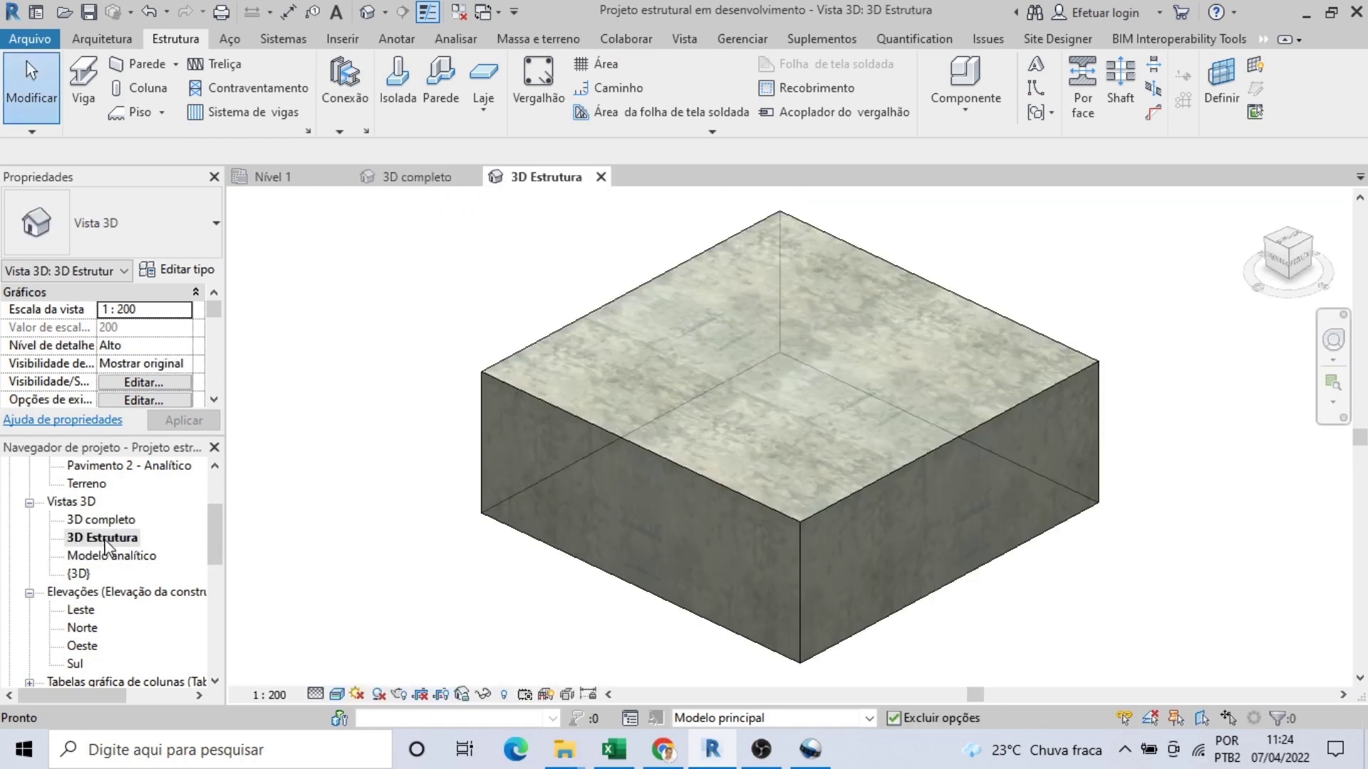
{"action": "scroll", "coordinate": [1066, 482], "scroll_direction": "down", "scroll_amount": 3}
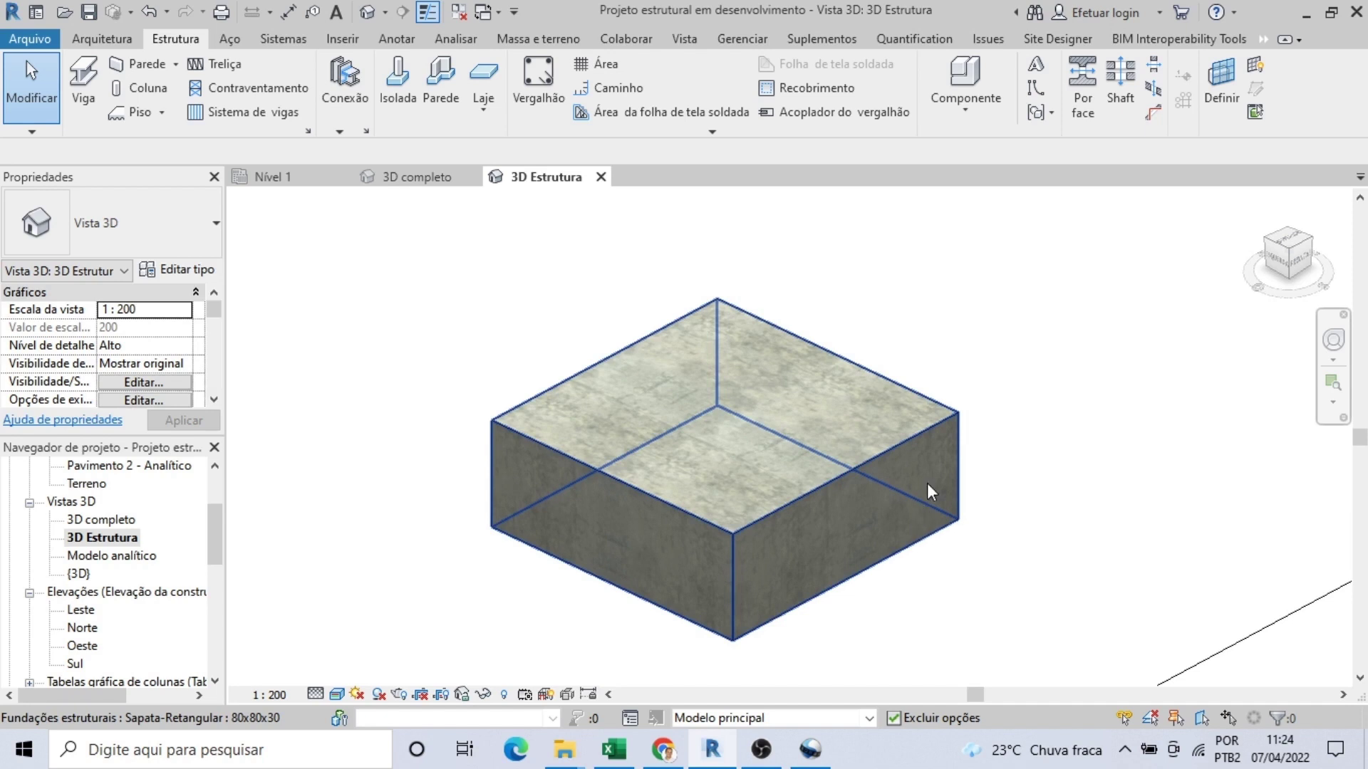
Step: Set the footing's first two rebar cover properties to II. (Pré-moldado) <35 mm> and apply the changes
{"action": "left_click", "coordinate": [937, 436]}
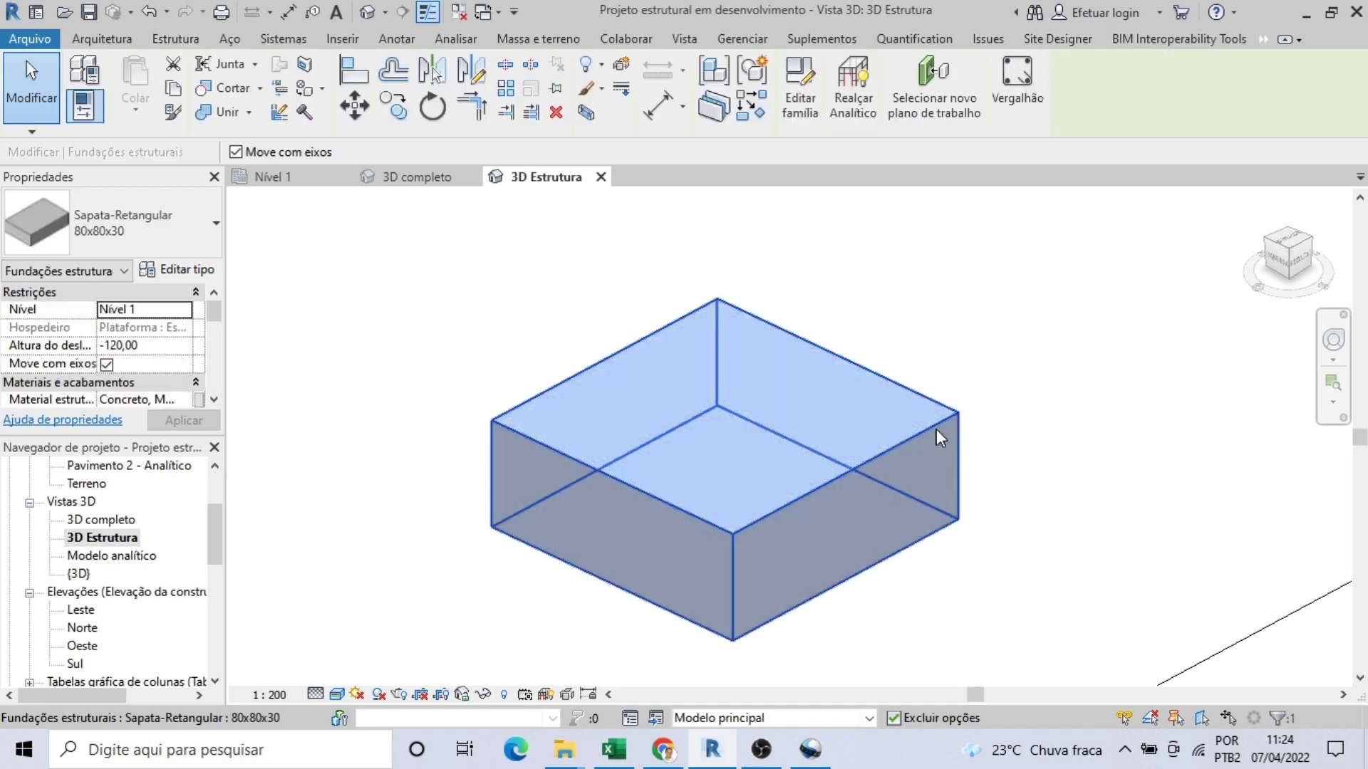
{"action": "left_click_drag", "start_coordinate": [225, 349], "coordinate": [380, 345]}
{"action": "scroll", "coordinate": [259, 326], "scroll_direction": "down", "scroll_amount": 3}
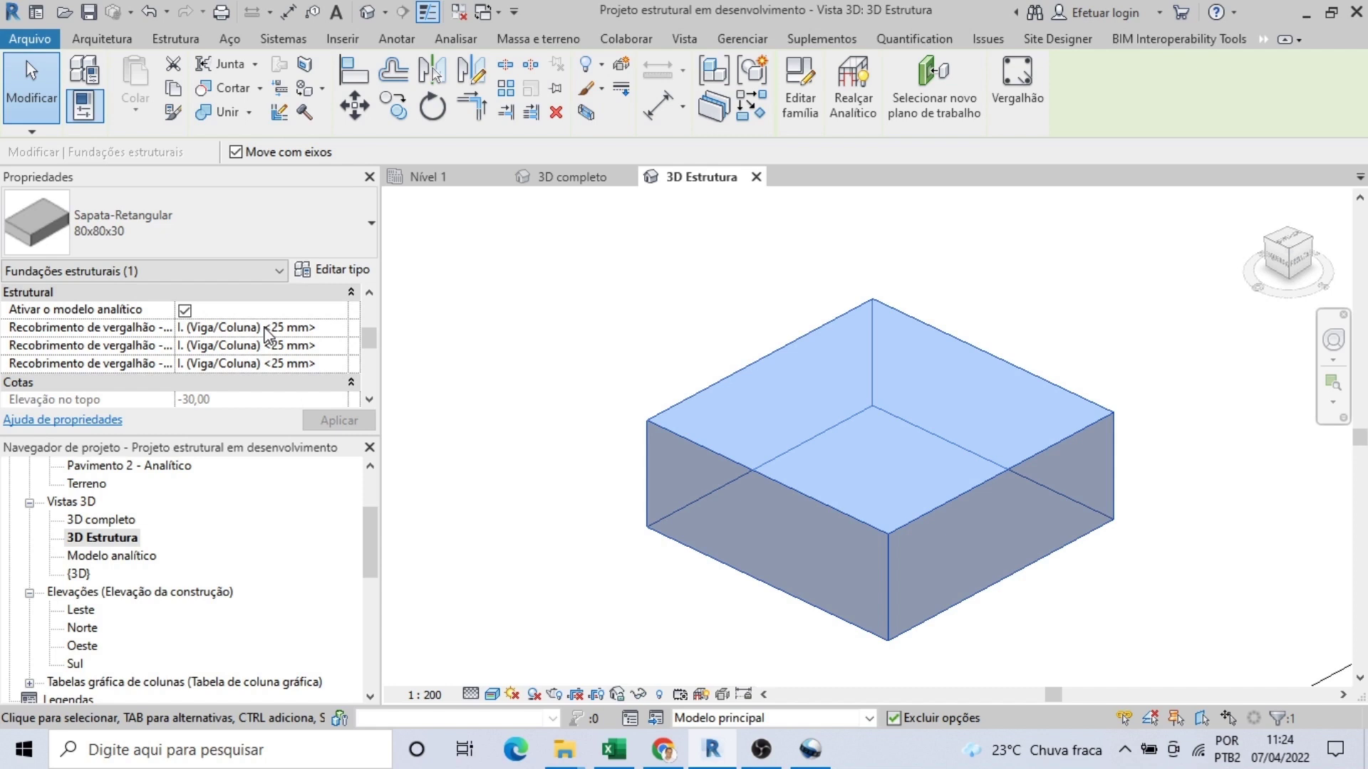
{"action": "left_click", "coordinate": [340, 327]}
{"action": "left_click", "coordinate": [339, 328]}
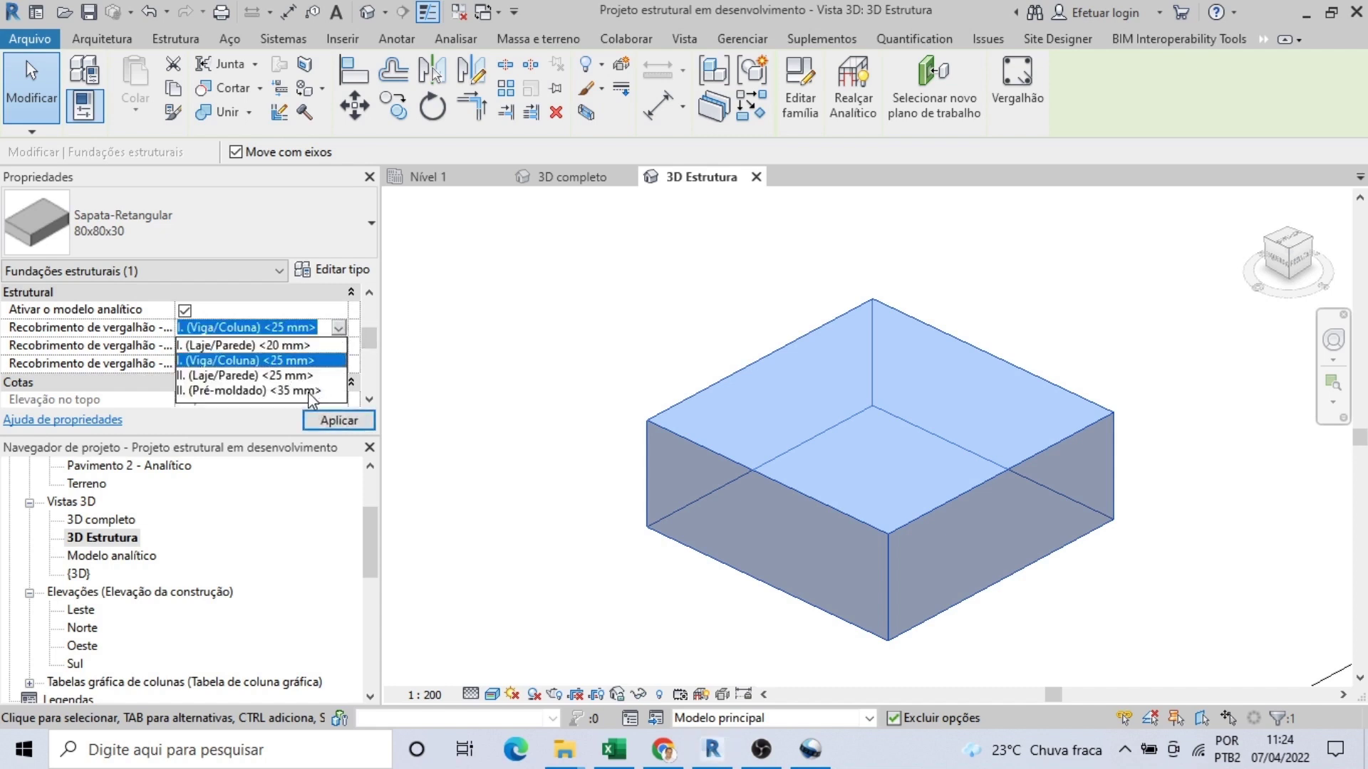
{"action": "left_click", "coordinate": [312, 390]}
{"action": "left_click", "coordinate": [339, 346]}
{"action": "left_click", "coordinate": [339, 346]}
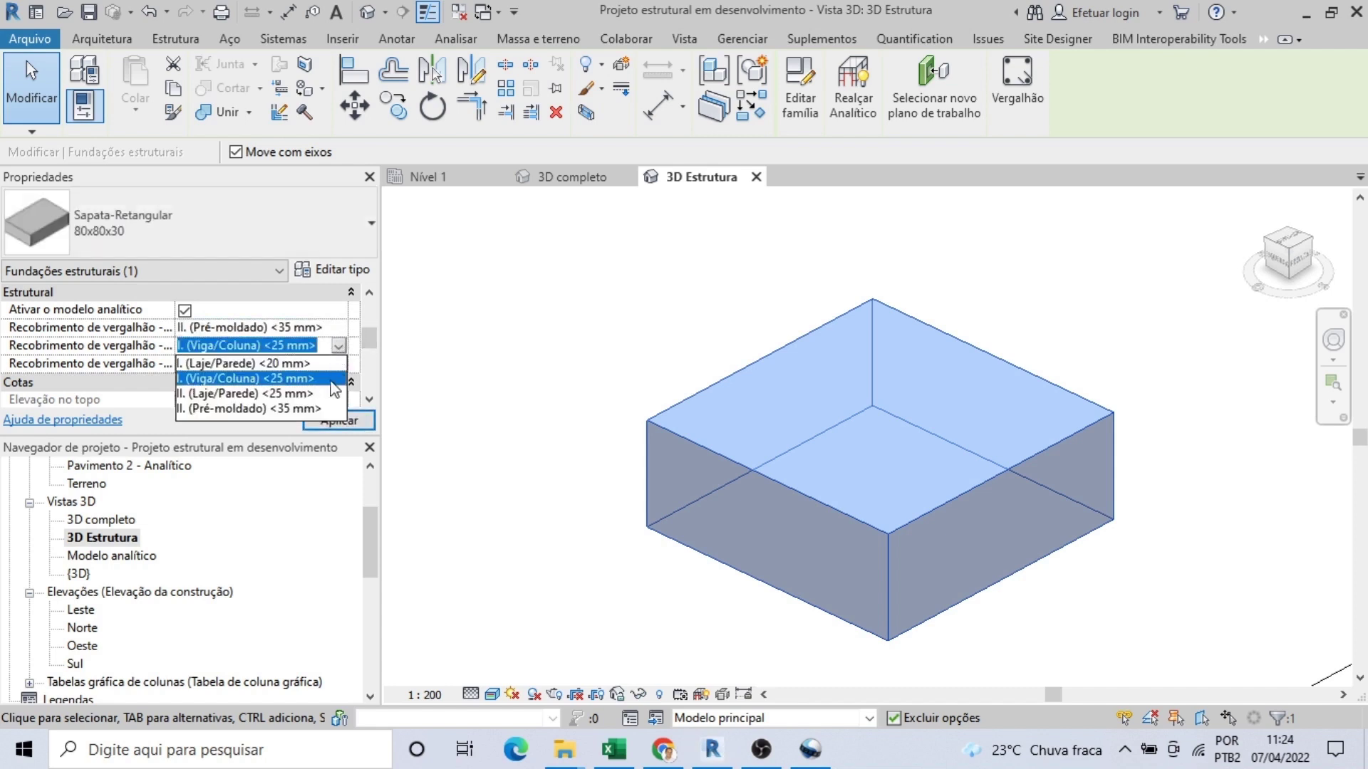
{"action": "left_click", "coordinate": [313, 408]}
{"action": "left_click", "coordinate": [340, 363]}
{"action": "left_click", "coordinate": [339, 363]}
{"action": "left_click", "coordinate": [318, 431]}
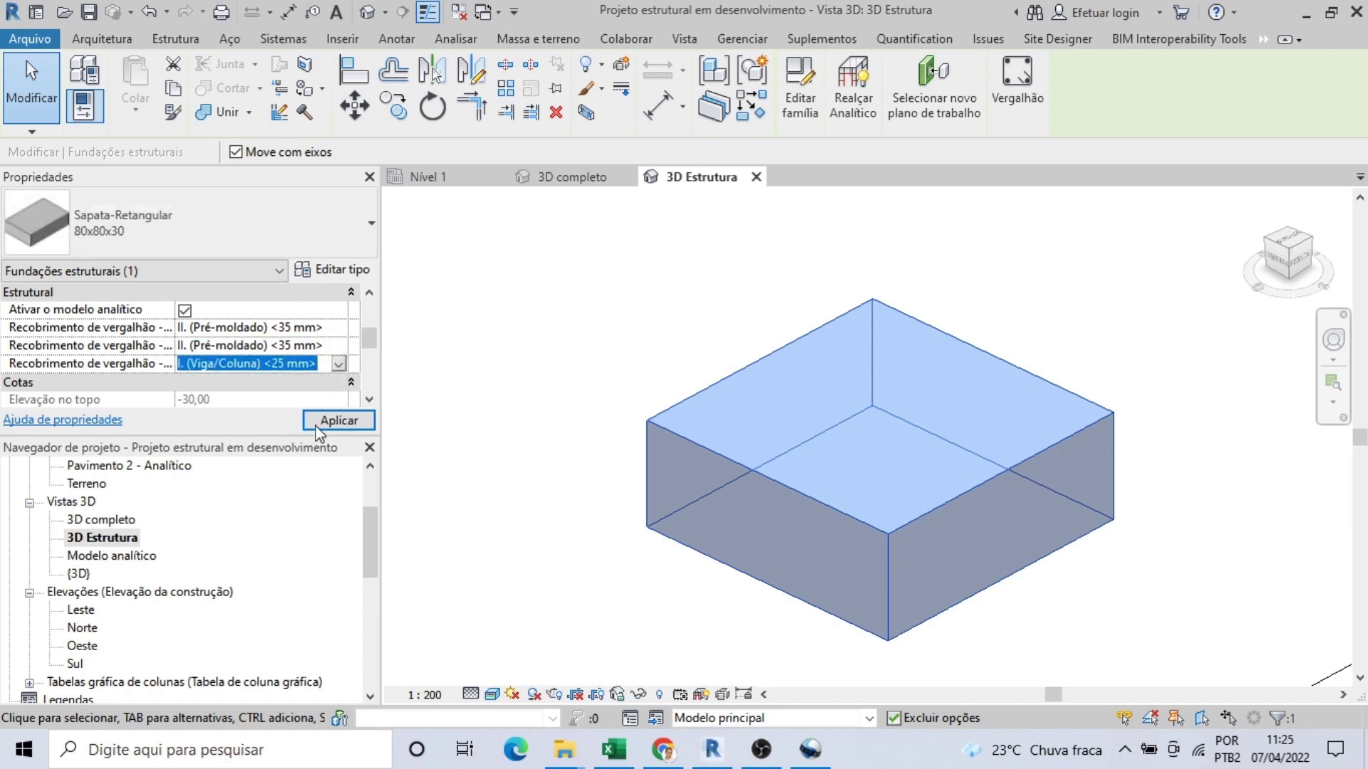
{"action": "left_click", "coordinate": [321, 422]}
{"action": "left_click", "coordinate": [487, 436]}
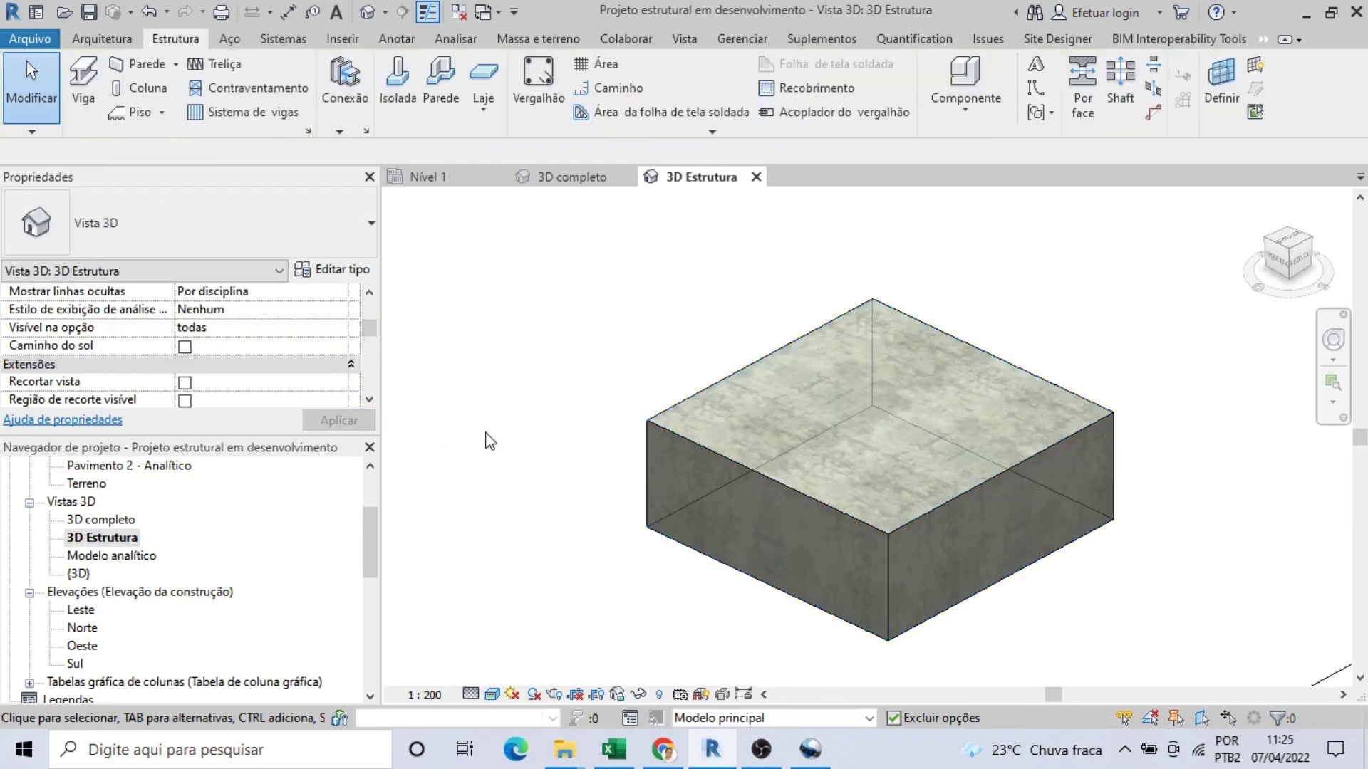
Step: Return to the Nível 1 structural plan around the footing at grids A and 1
{"action": "left_click", "coordinate": [431, 177]}
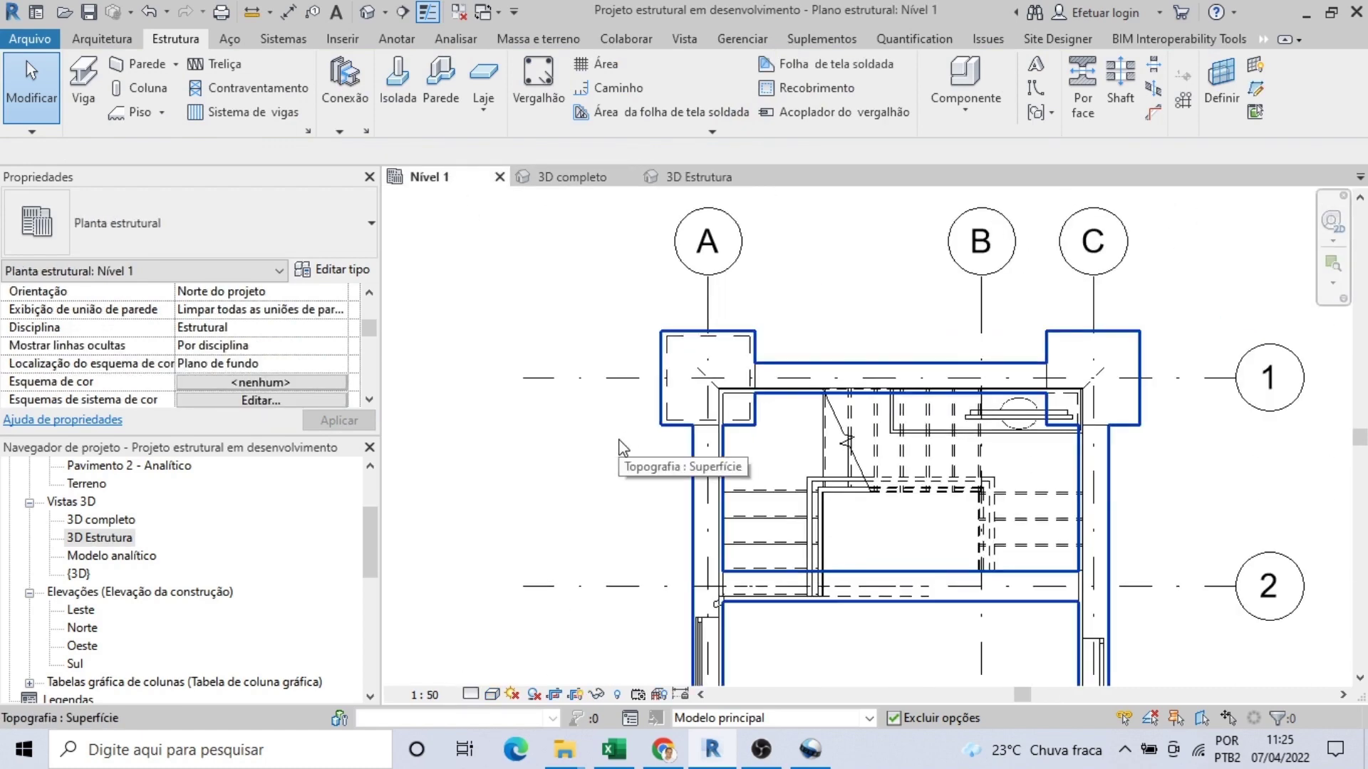
{"action": "scroll", "coordinate": [611, 461], "scroll_direction": "down", "scroll_amount": 2}
{"action": "scroll", "coordinate": [584, 396], "scroll_direction": "up", "scroll_amount": 3}
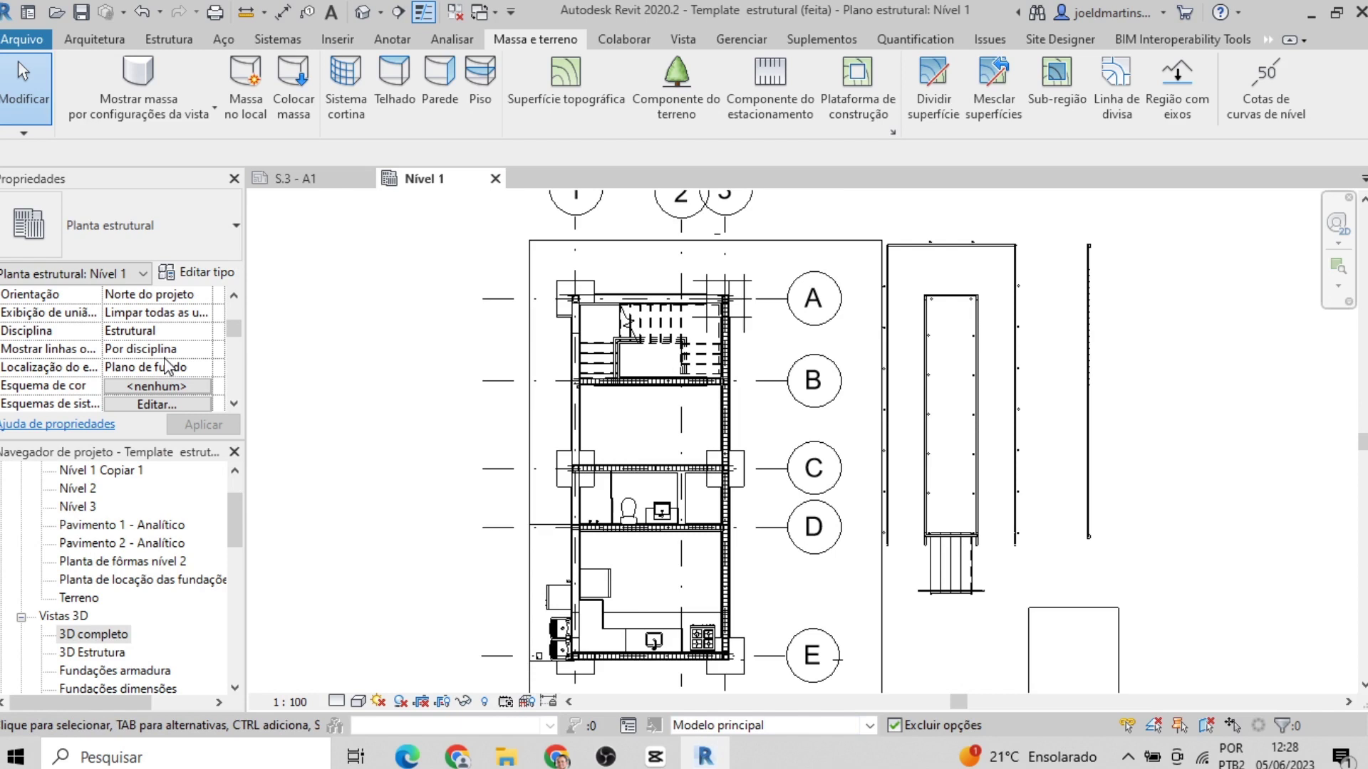
{"action": "scroll", "coordinate": [166, 366], "scroll_direction": "down", "scroll_amount": 2}
{"action": "scroll", "coordinate": [166, 367], "scroll_direction": "up", "scroll_amount": 4}
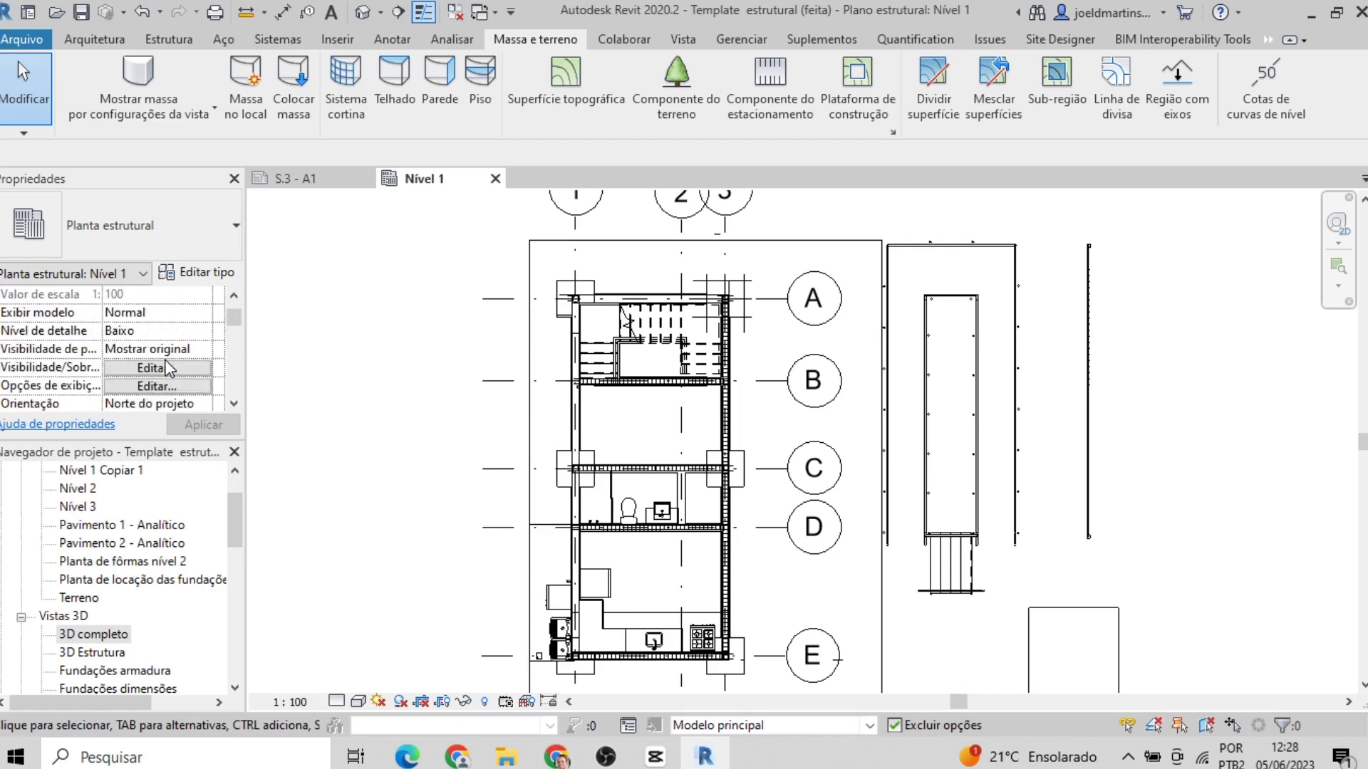
{"action": "scroll", "coordinate": [166, 367], "scroll_direction": "down", "scroll_amount": 1}
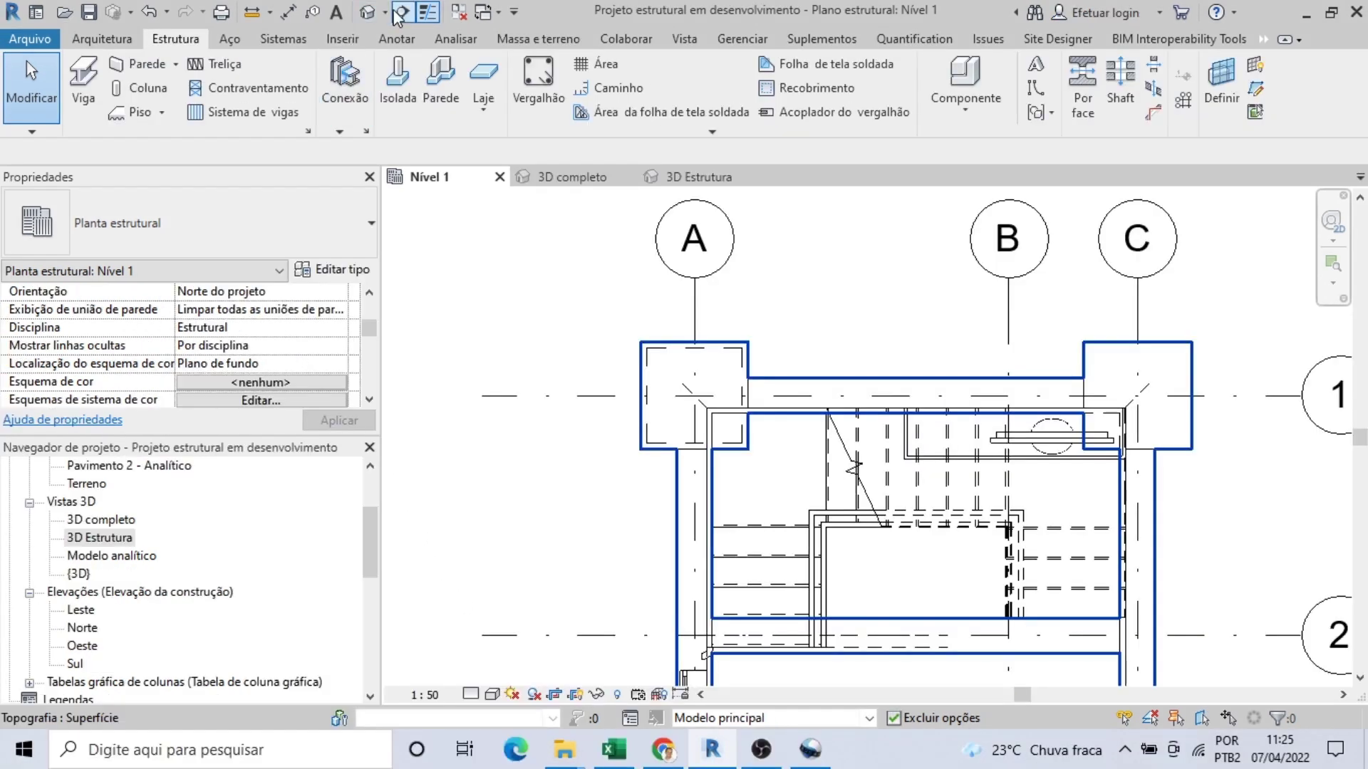
Step: Draw a section along grid 1, from outside grid A through the footing to beyond grid C
{"action": "left_click", "coordinate": [403, 12]}
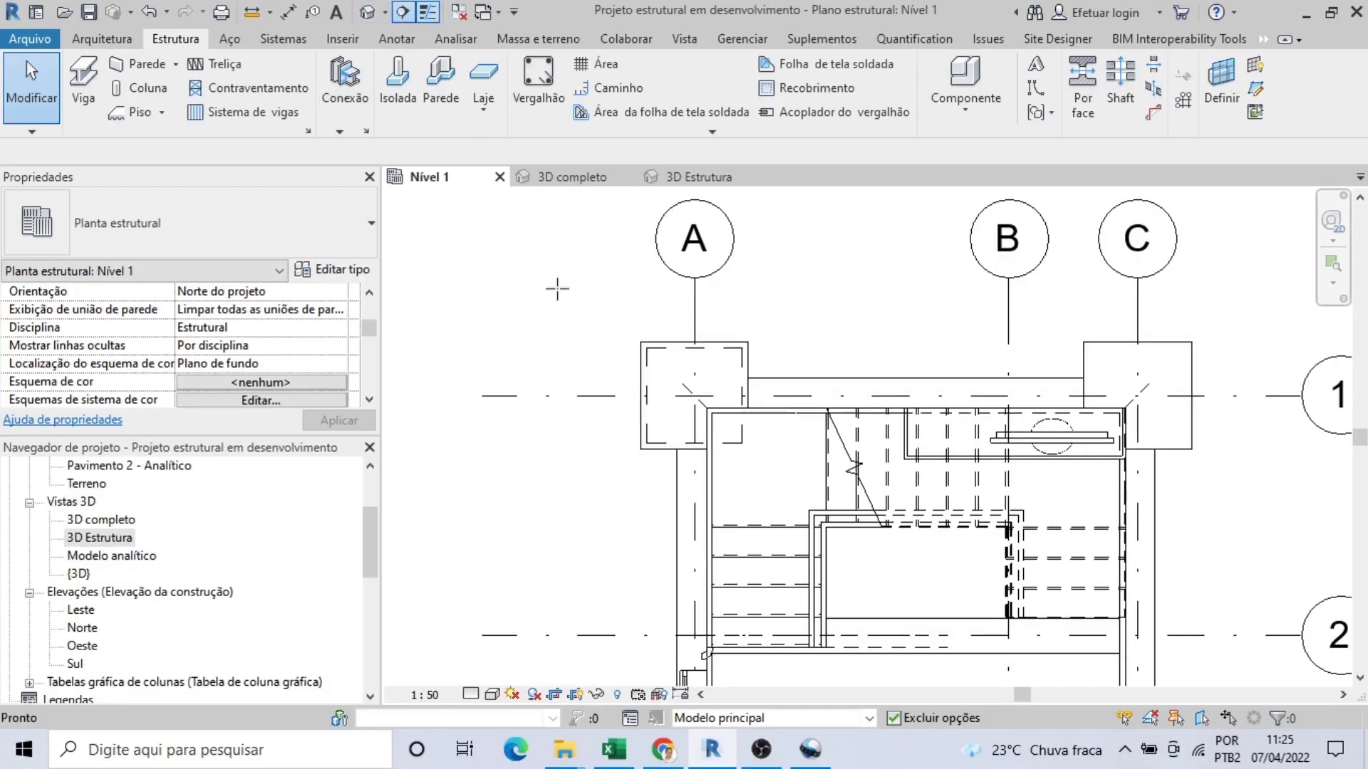
{"action": "left_click", "coordinate": [527, 395]}
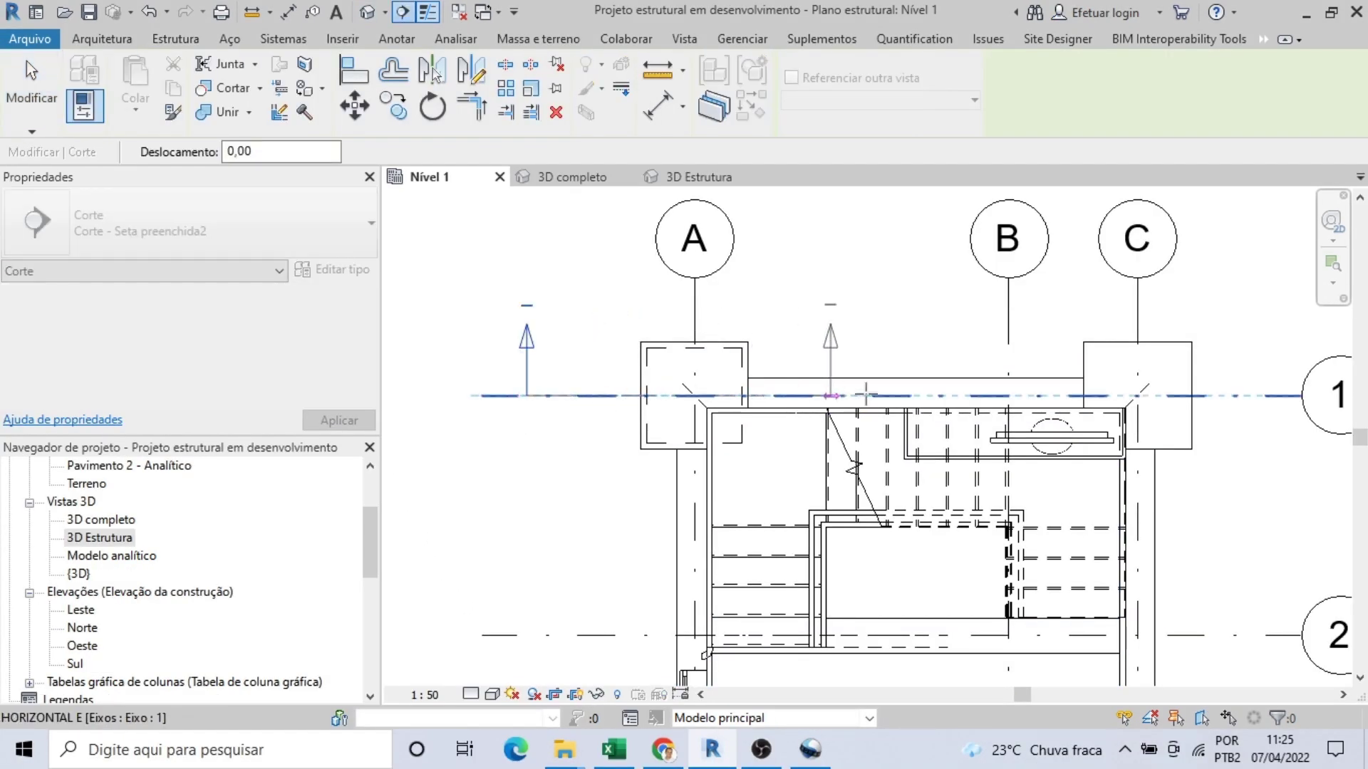
{"action": "left_click", "coordinate": [1262, 396]}
{"action": "key", "text": "Escape"}
{"action": "key", "text": "Escape"}
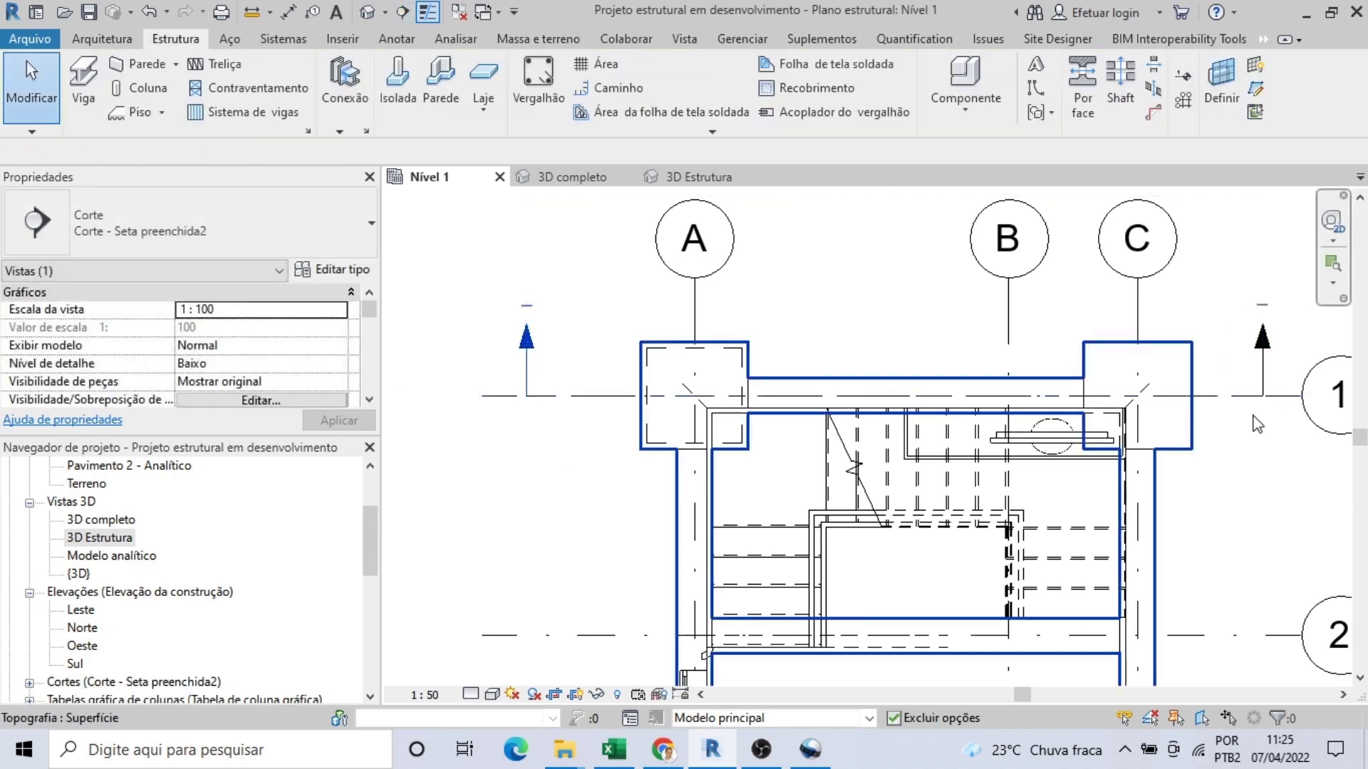
Step: Open the section view drawn along grid 1 and focus on the cut footing
{"action": "double_click", "coordinate": [528, 335]}
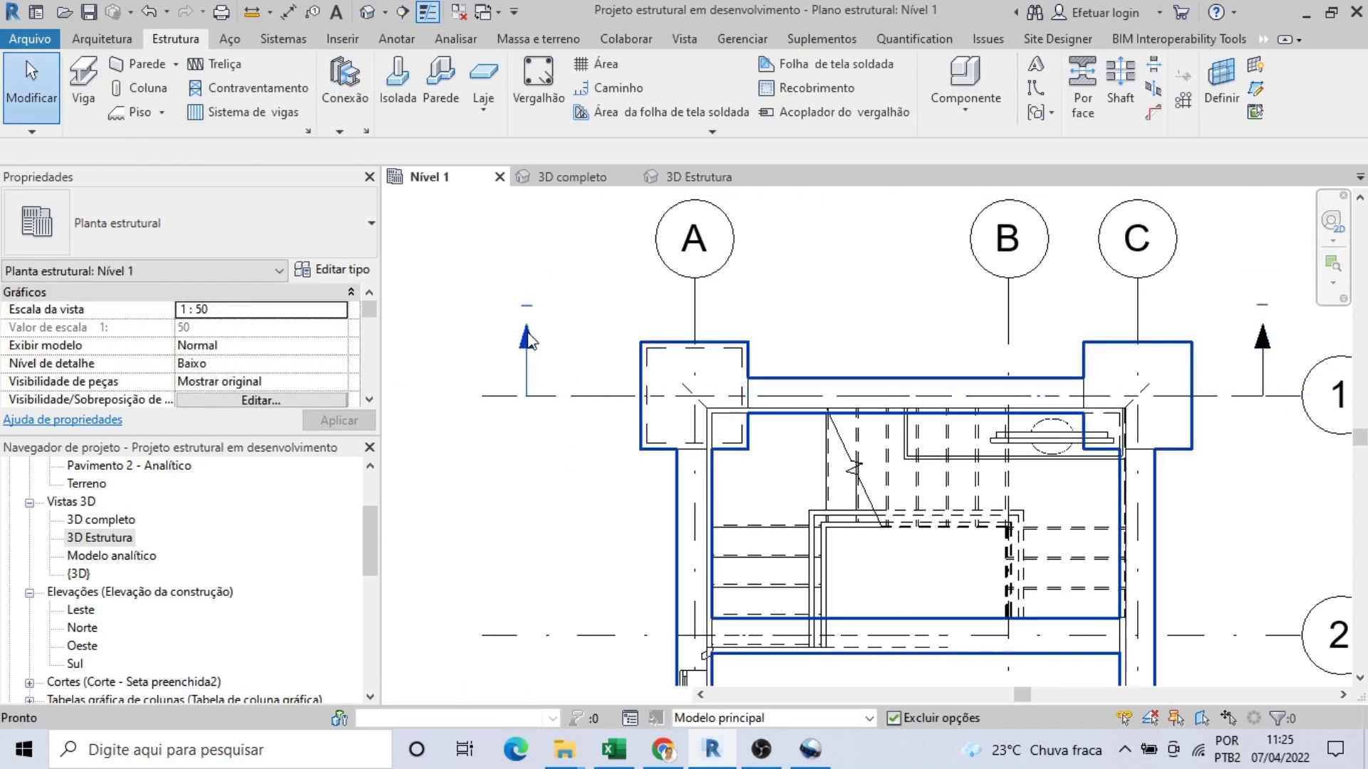
{"action": "scroll", "coordinate": [770, 617], "scroll_direction": "up", "scroll_amount": 4}
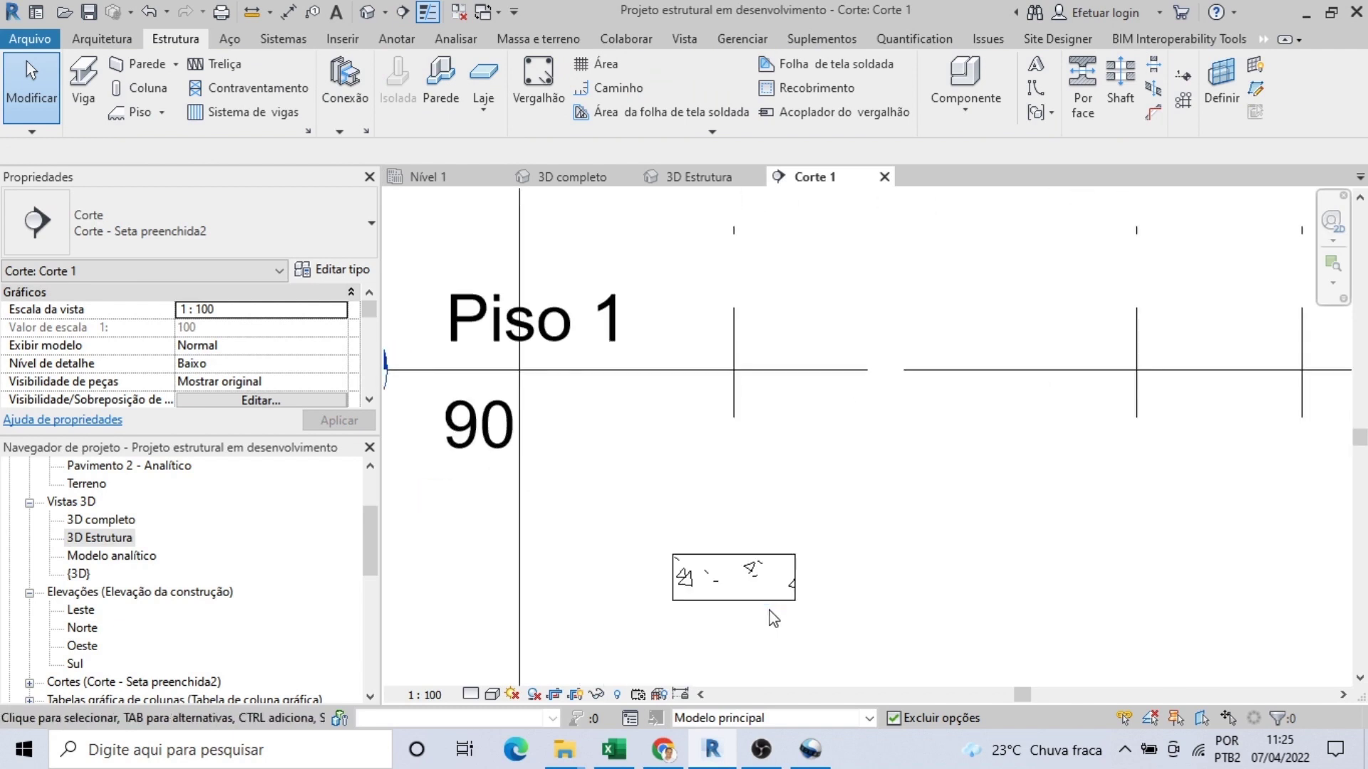
{"action": "scroll", "coordinate": [741, 562], "scroll_direction": "down", "scroll_amount": 5}
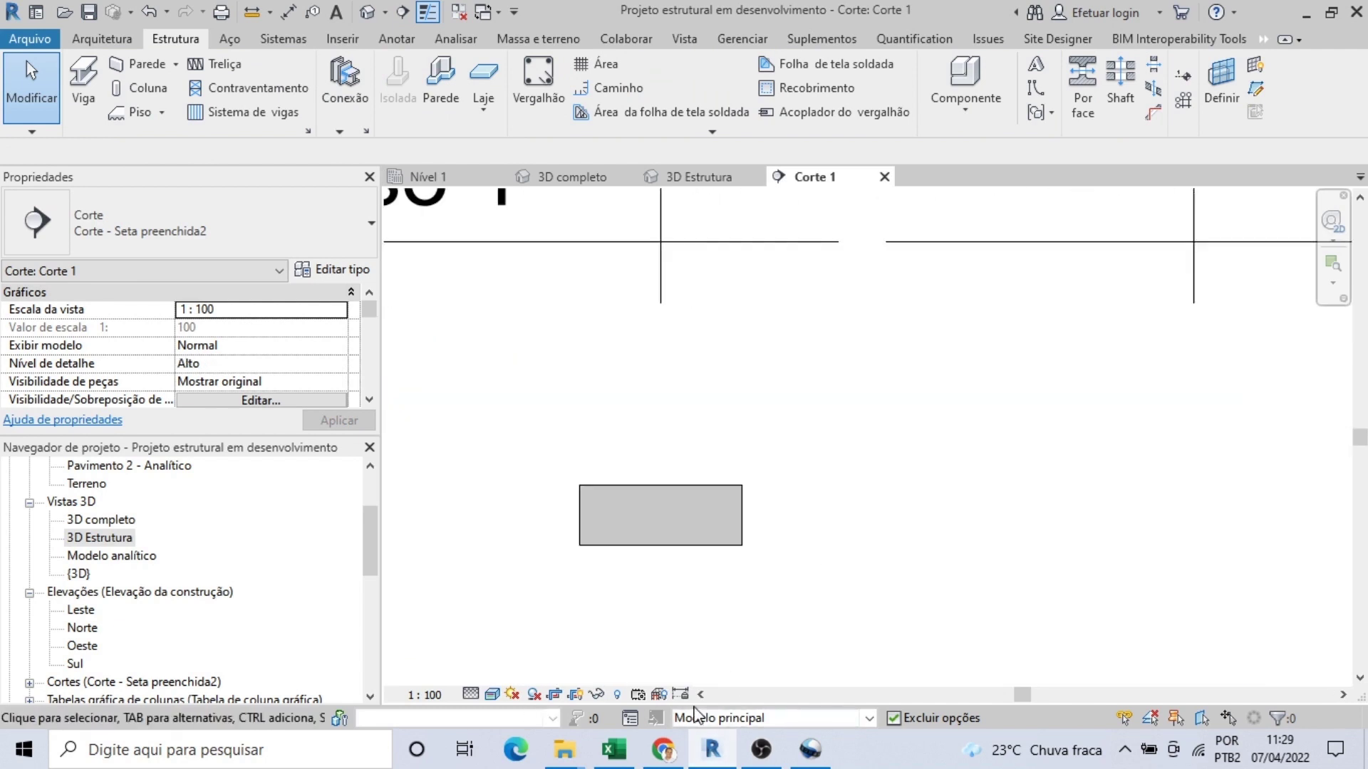
Step: Temporarily reveal the hidden elements in the section to examine the excavation around the footing, and restore the normal display
{"action": "left_click", "coordinate": [617, 694]}
{"action": "scroll", "coordinate": [705, 613], "scroll_direction": "up", "scroll_amount": 2}
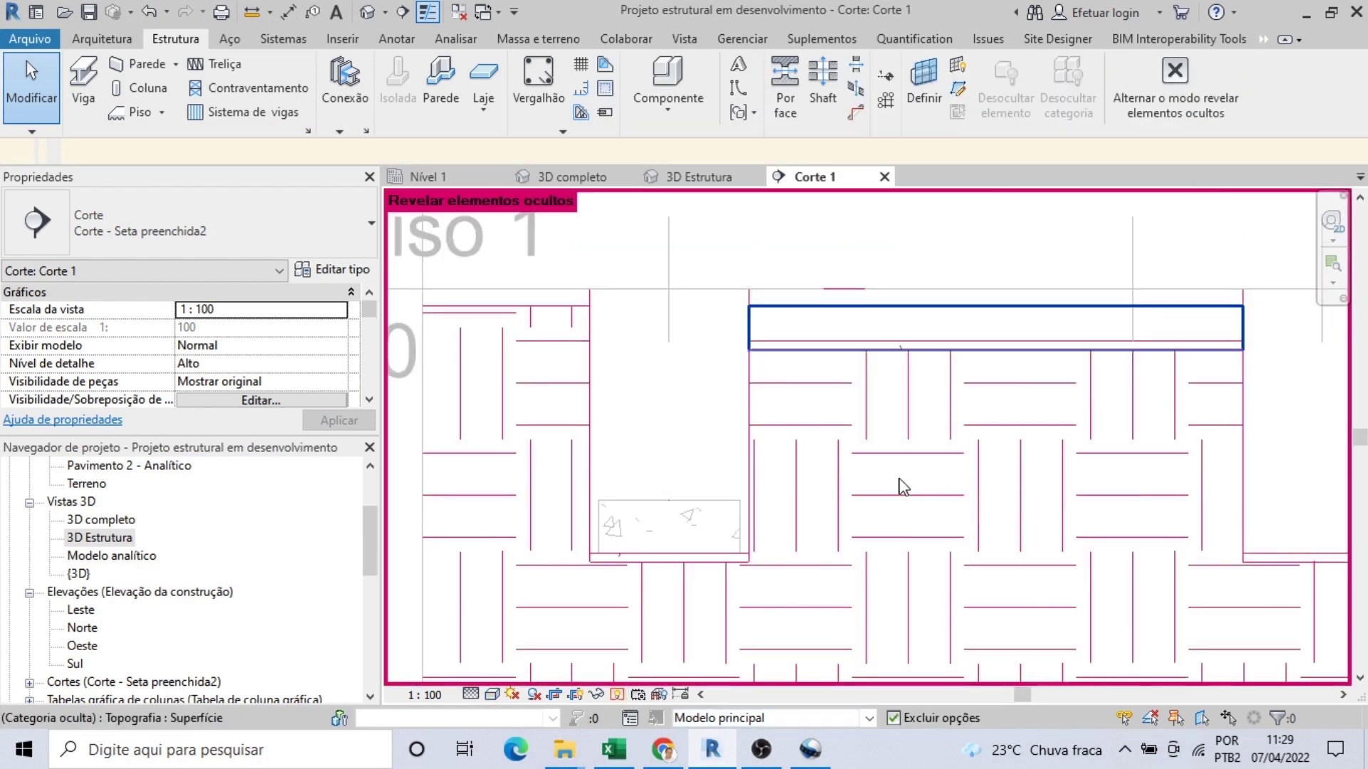
{"action": "scroll", "coordinate": [660, 518], "scroll_direction": "up", "scroll_amount": 1}
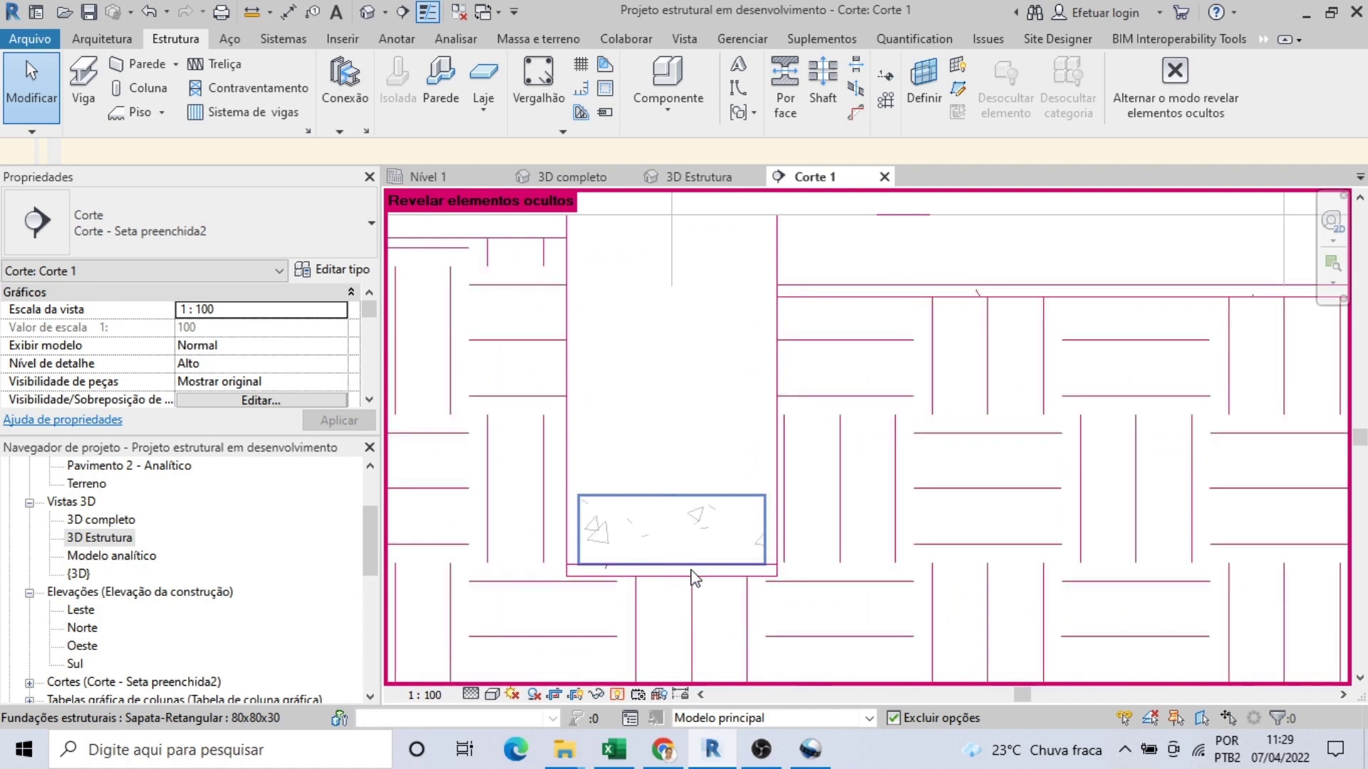
{"action": "scroll", "coordinate": [723, 562], "scroll_direction": "down", "scroll_amount": 1}
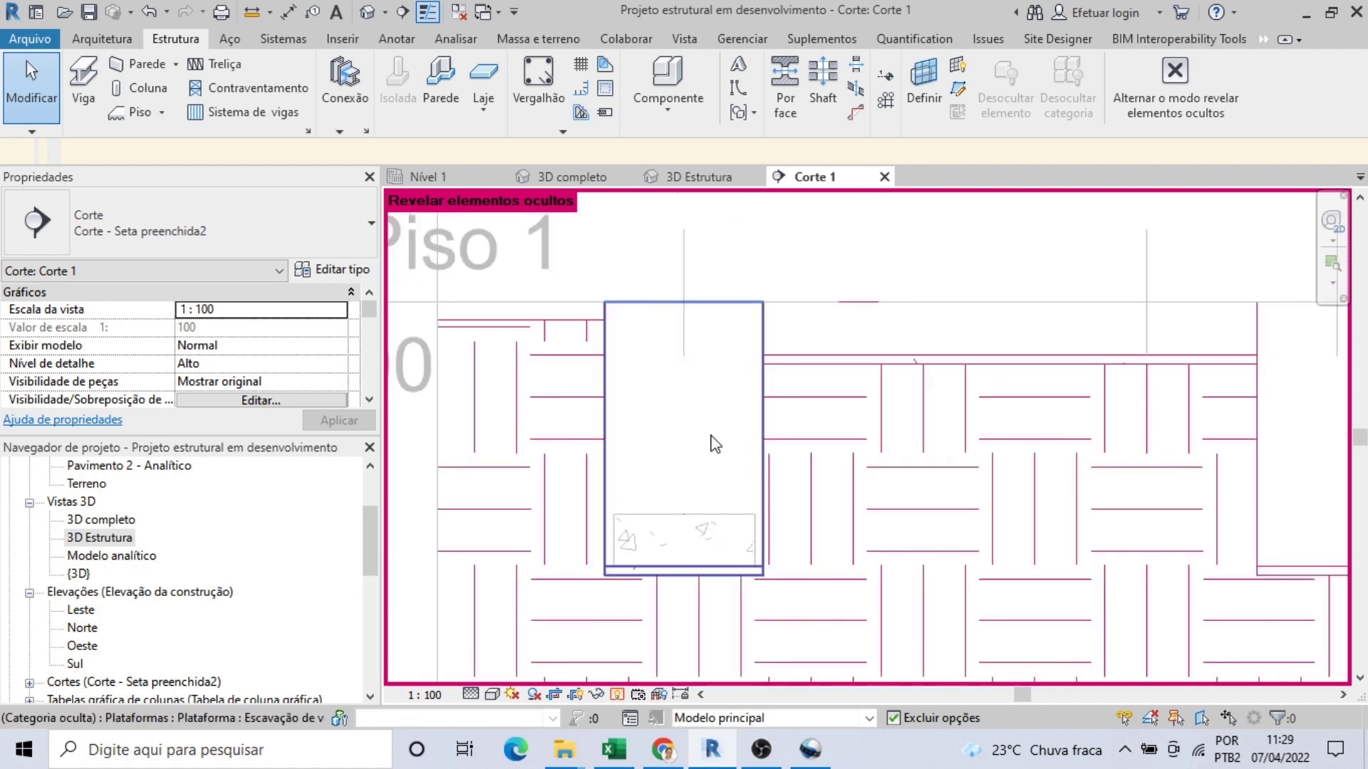
{"action": "scroll", "coordinate": [714, 443], "scroll_direction": "down", "scroll_amount": 1}
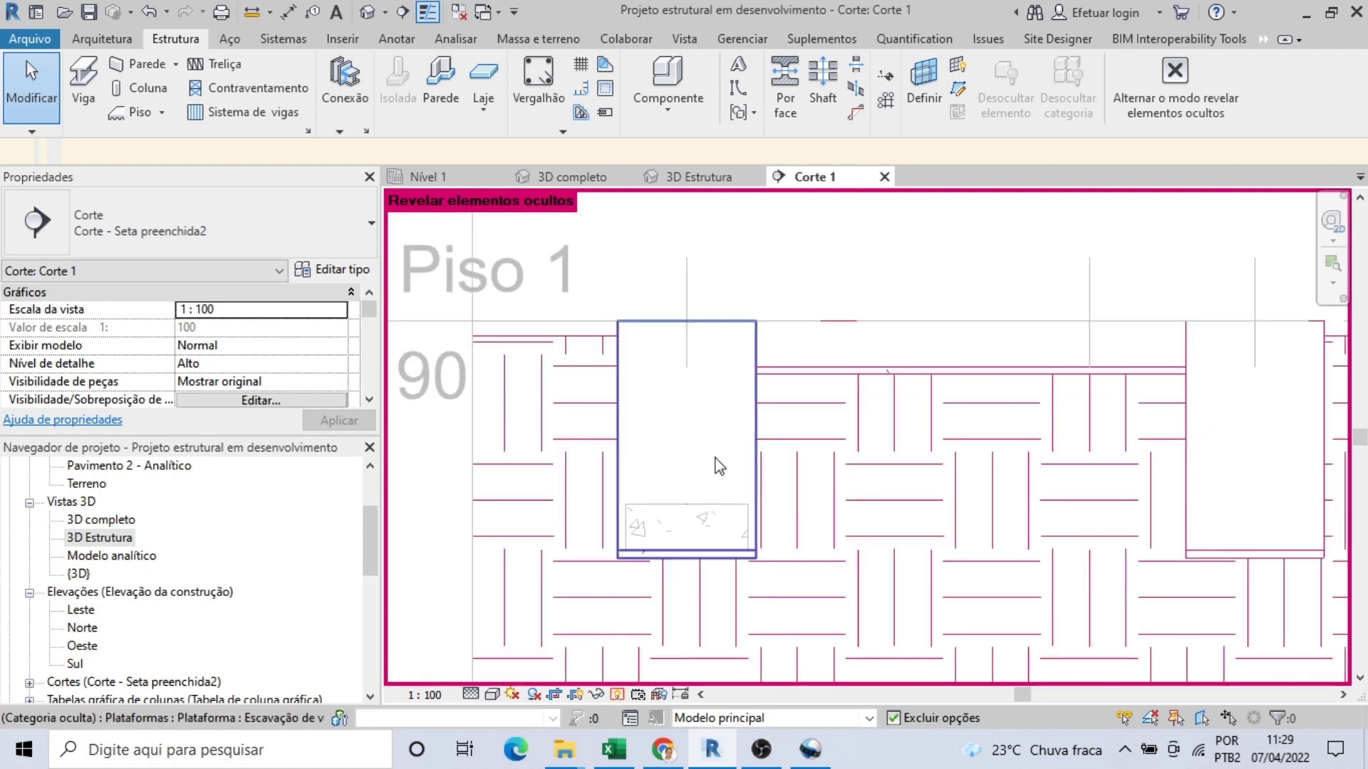
{"action": "left_click", "coordinate": [618, 696]}
{"action": "scroll", "coordinate": [711, 572], "scroll_direction": "up", "scroll_amount": 3}
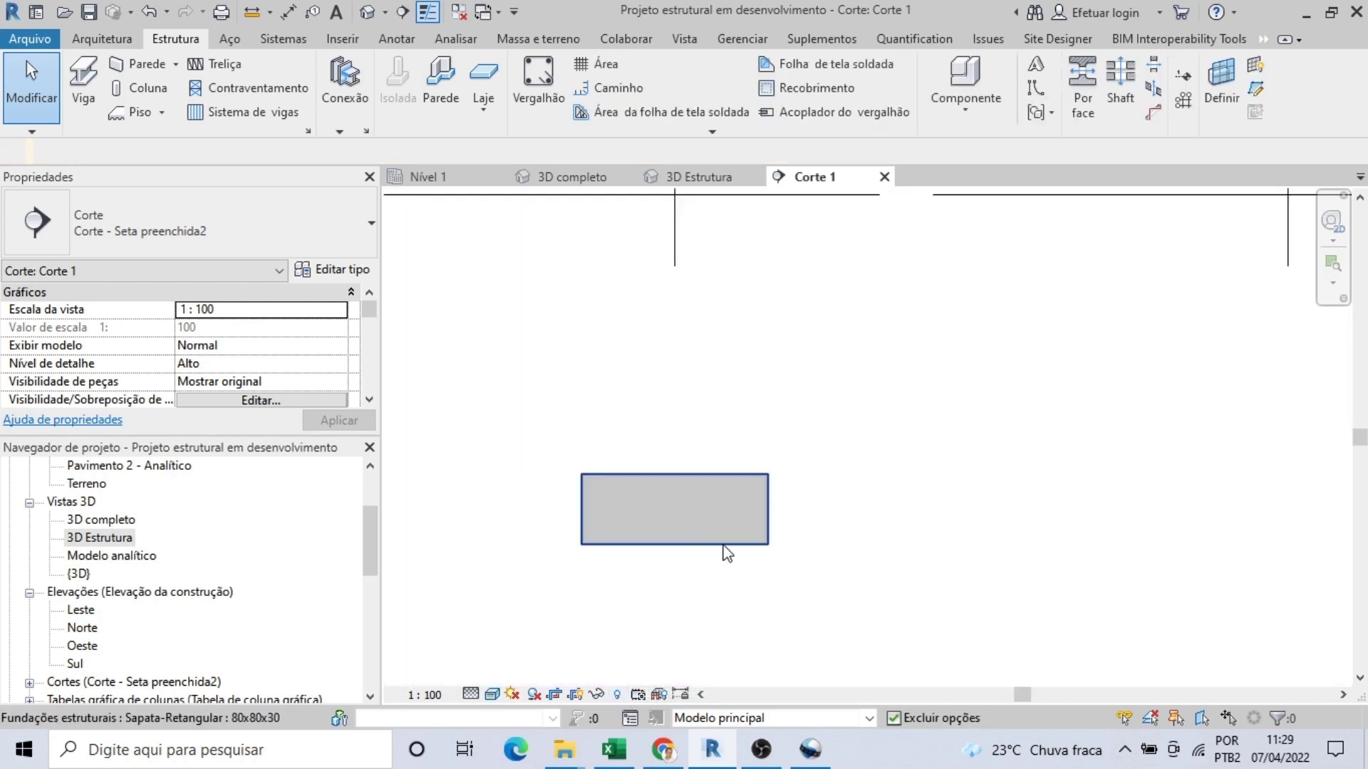
Step: Start placing rebar in the sectioned footing, accept the hook-definition notice and choose rebar shape 16
{"action": "left_click", "coordinate": [723, 546]}
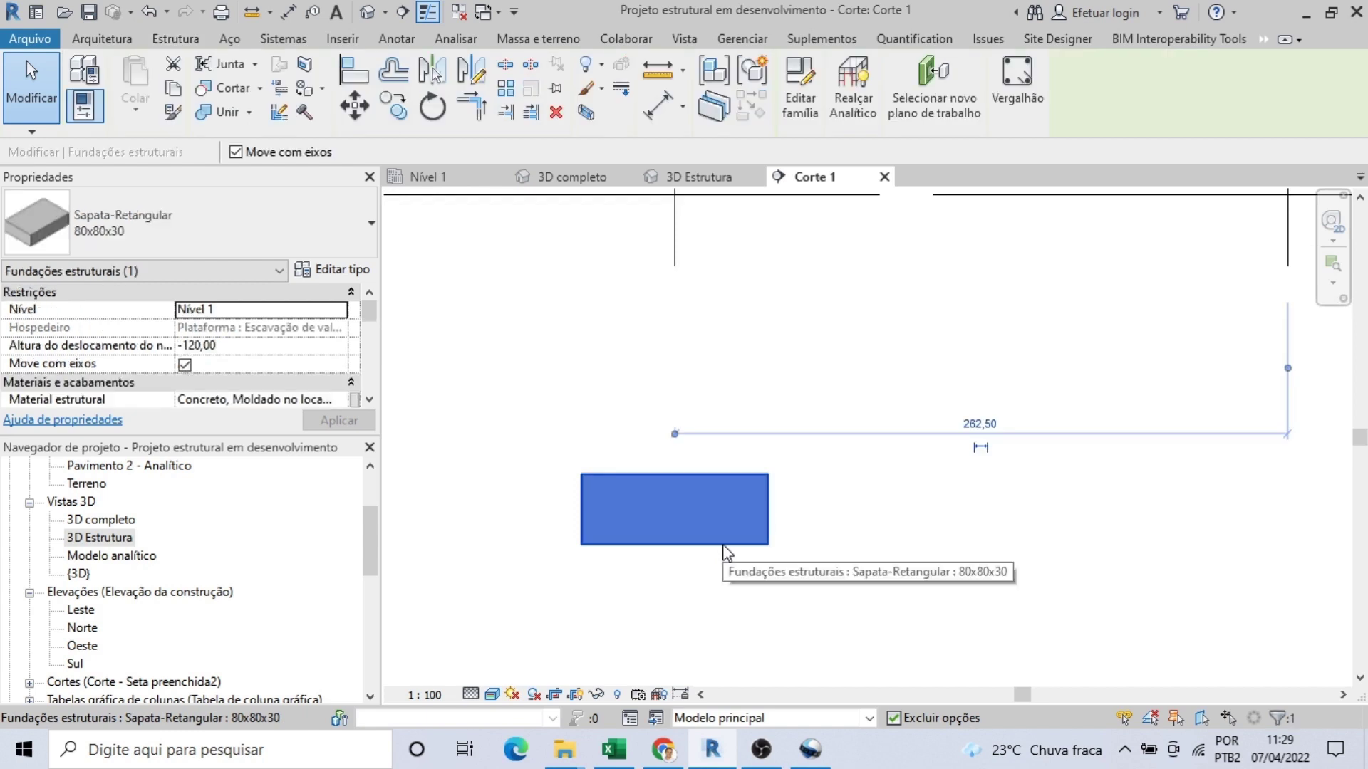
{"action": "left_click", "coordinate": [1019, 92]}
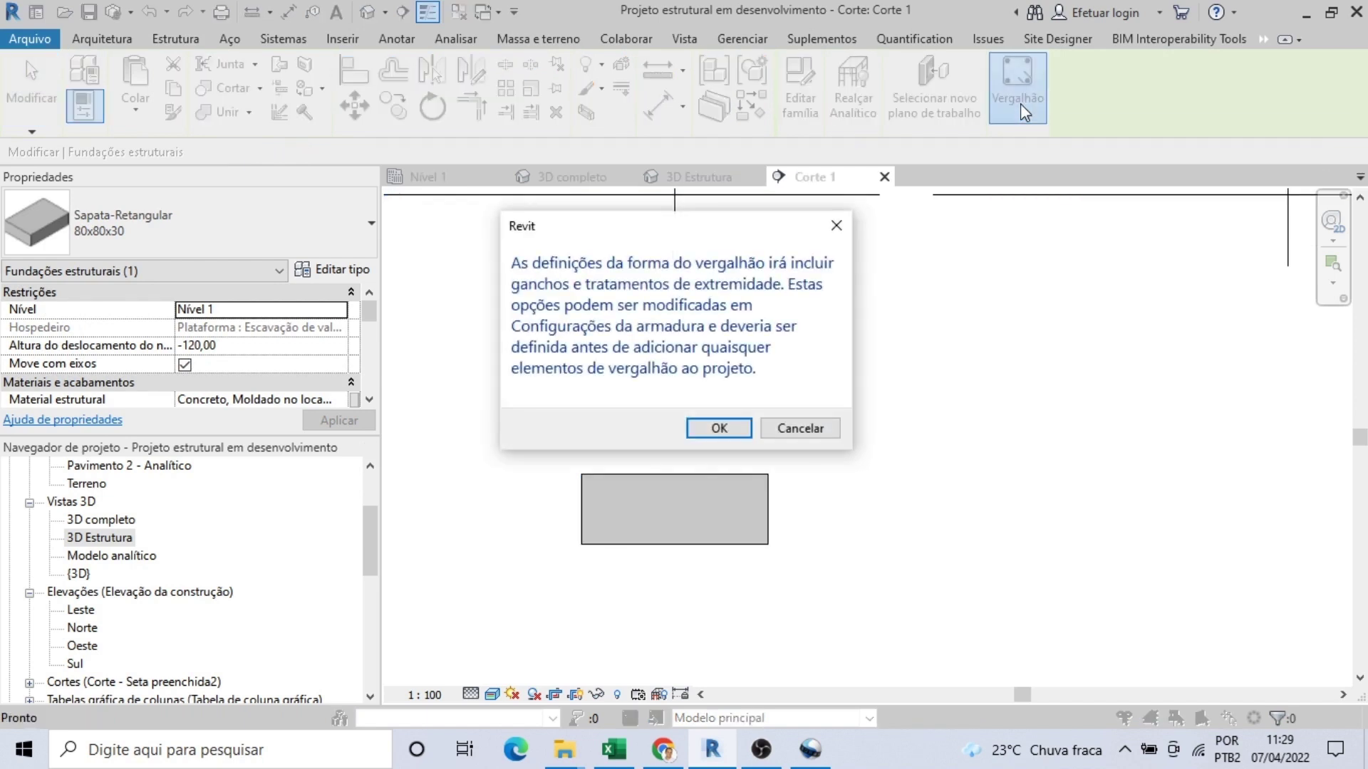
{"action": "left_click", "coordinate": [721, 430]}
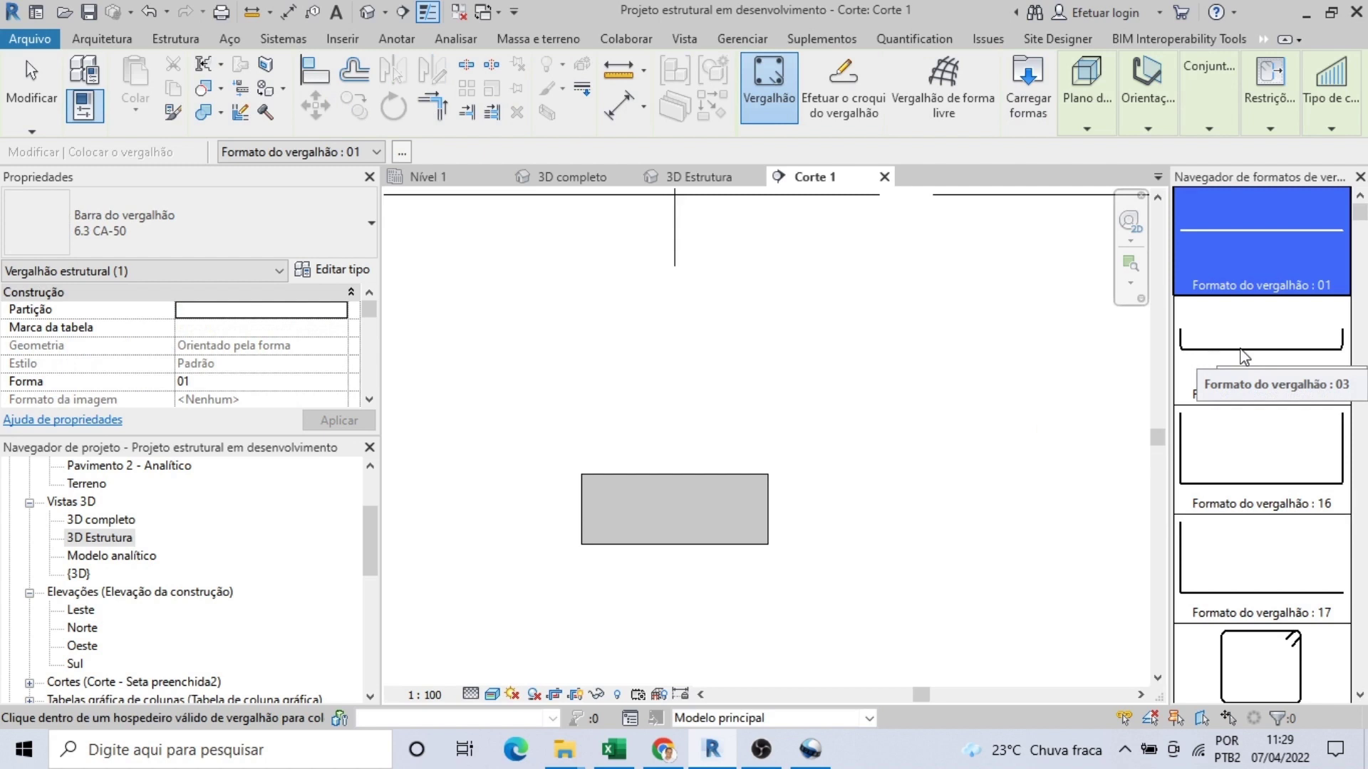
{"action": "left_click", "coordinate": [1220, 468]}
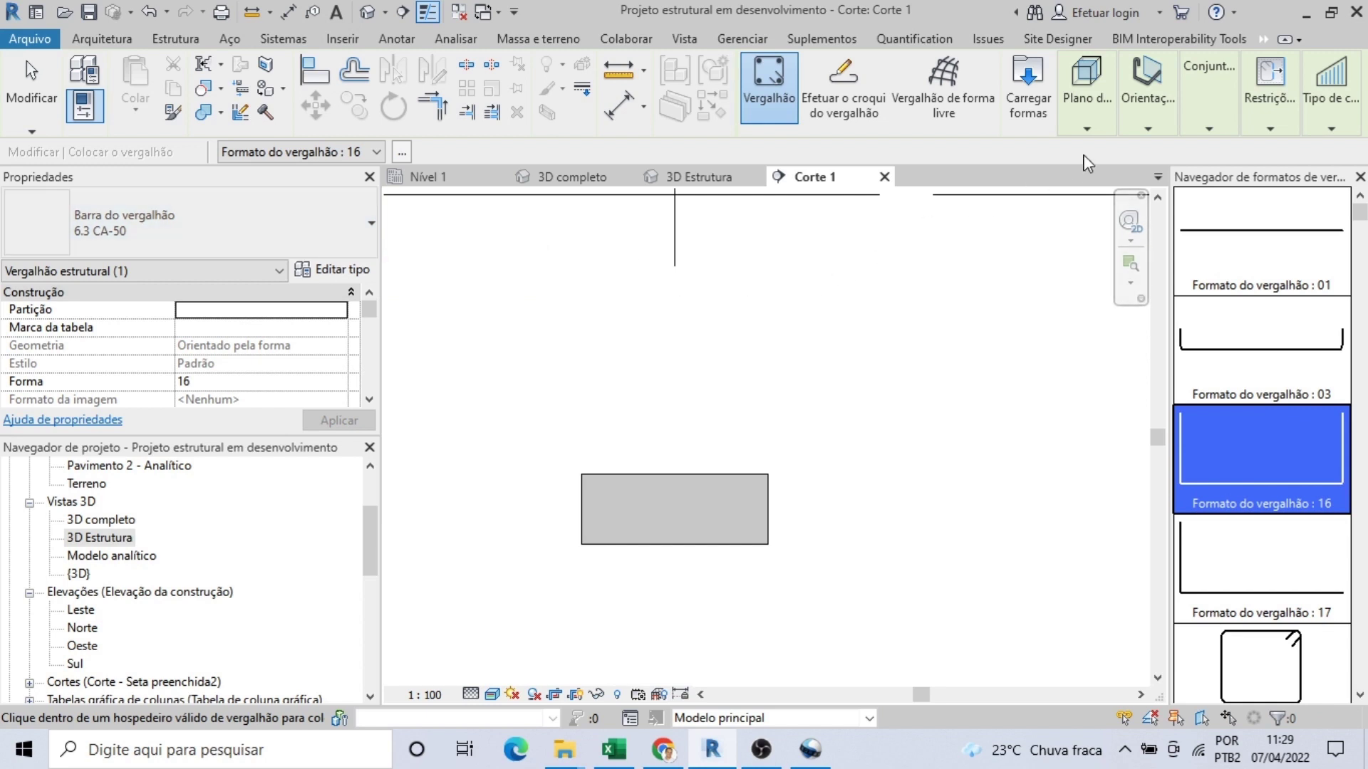
Step: Set the rebar set layout to Espaçamento máximo with a spacing of 100 mm
{"action": "left_click", "coordinate": [1090, 130]}
{"action": "left_click", "coordinate": [1141, 122]}
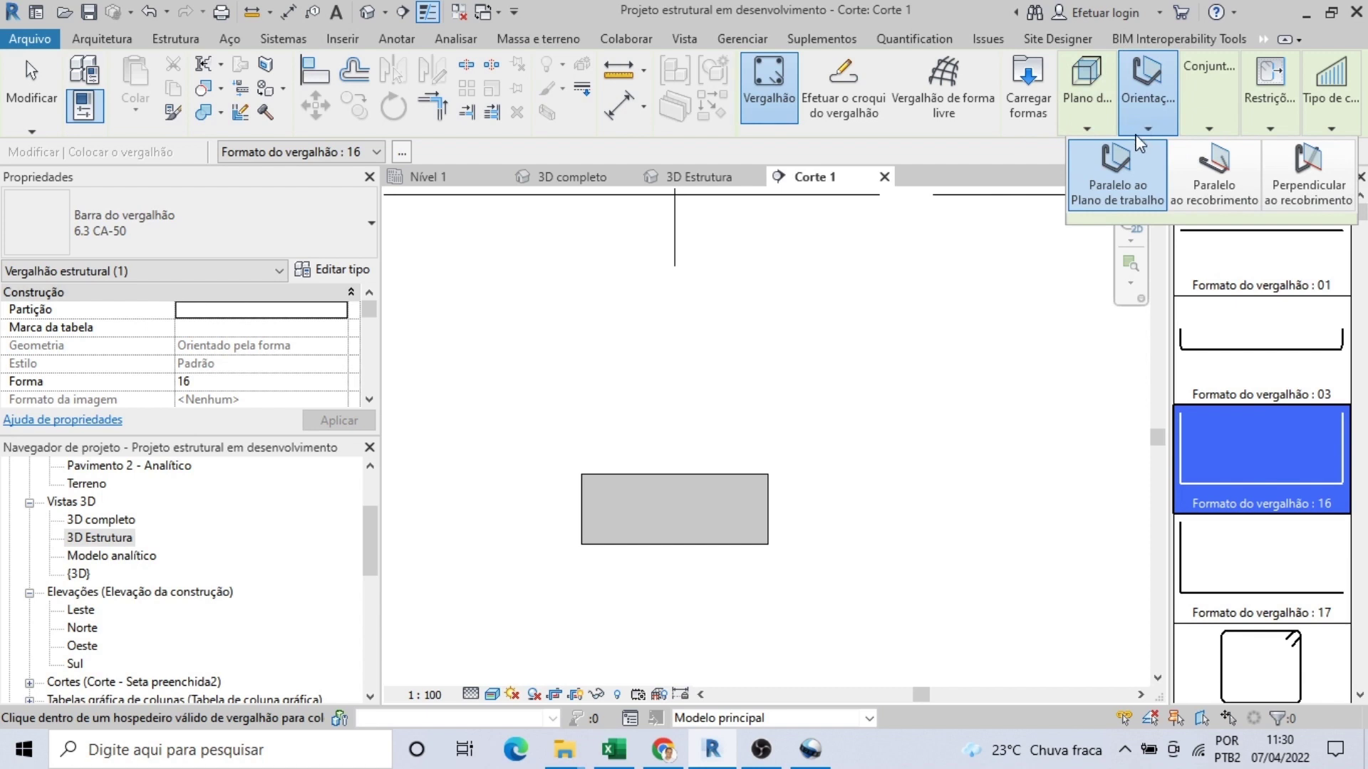
{"action": "left_click", "coordinate": [1210, 129]}
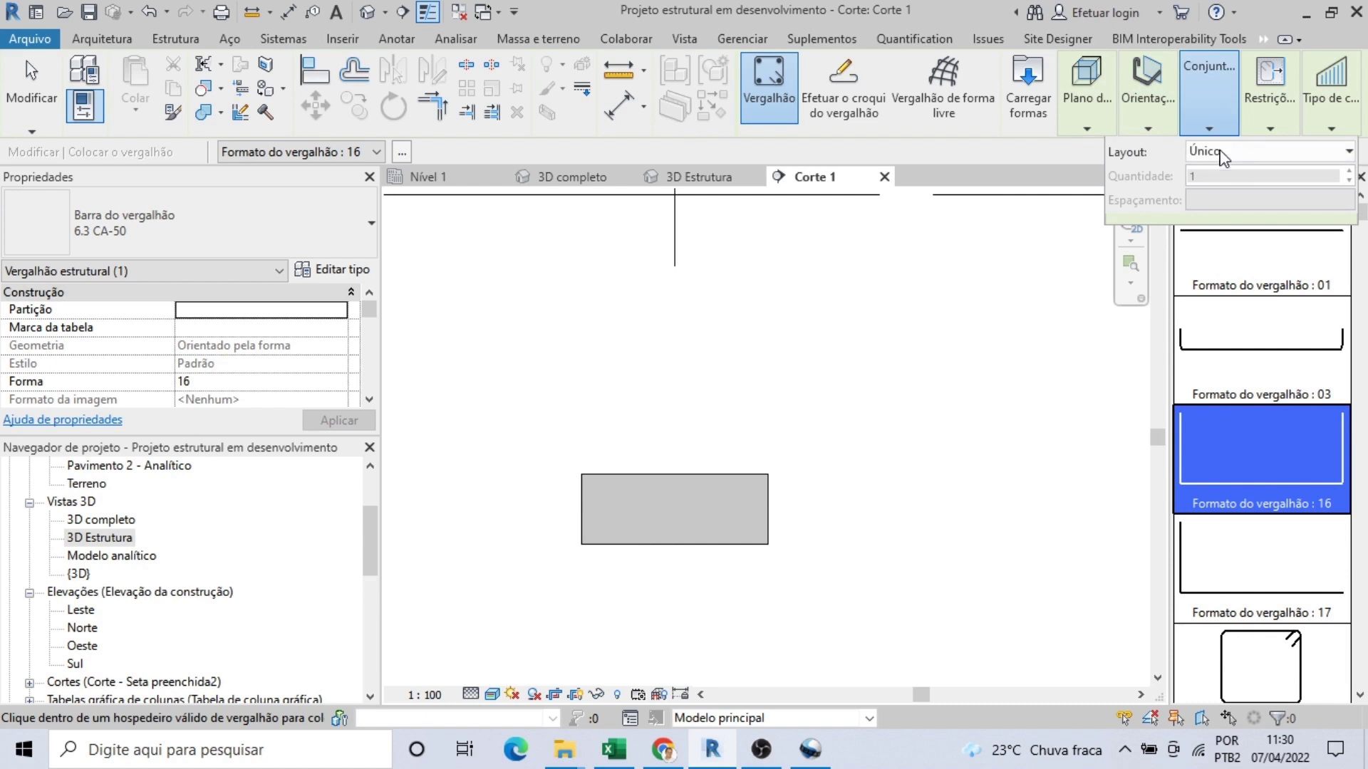
{"action": "left_click", "coordinate": [1225, 153]}
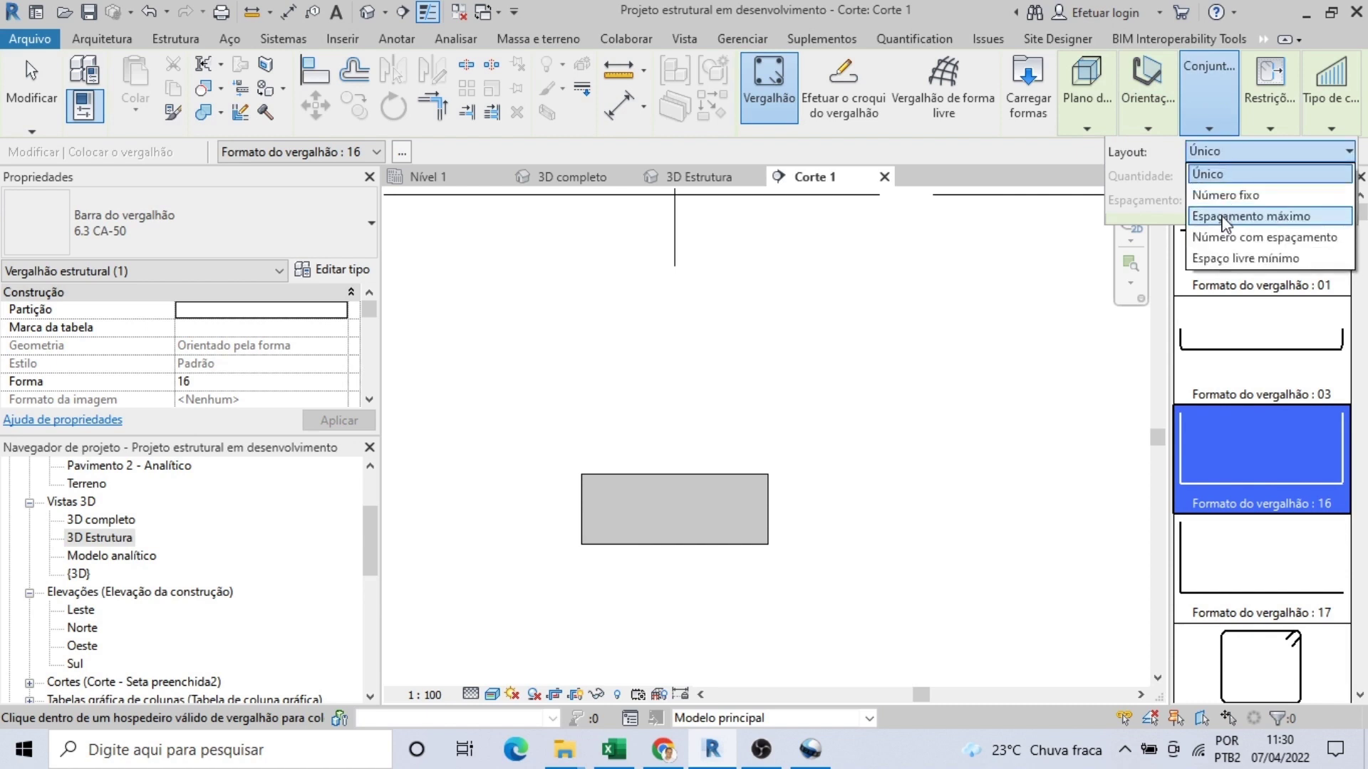
{"action": "left_click", "coordinate": [1225, 217]}
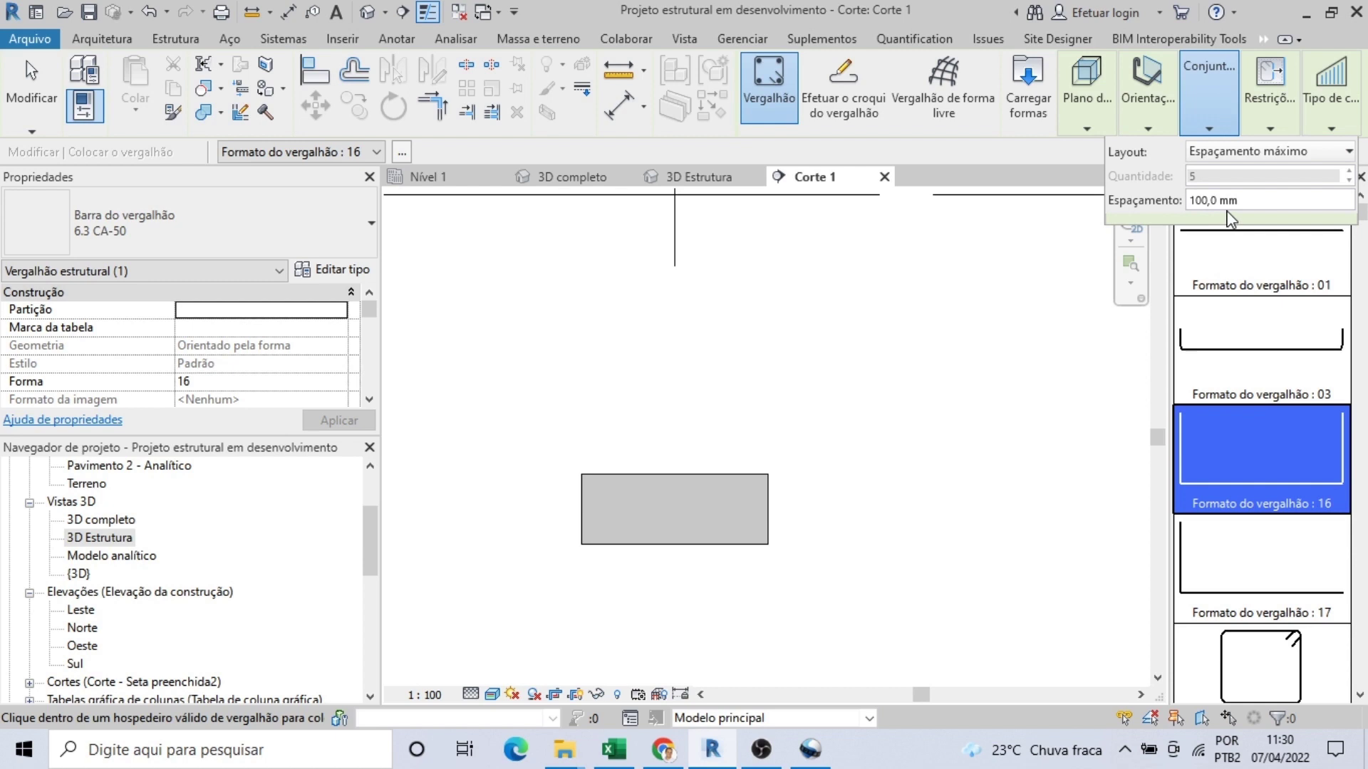
Step: Place an upward-opening U-shaped rebar set in the footing, oriented parallel to the work plane
{"action": "left_click", "coordinate": [1136, 118]}
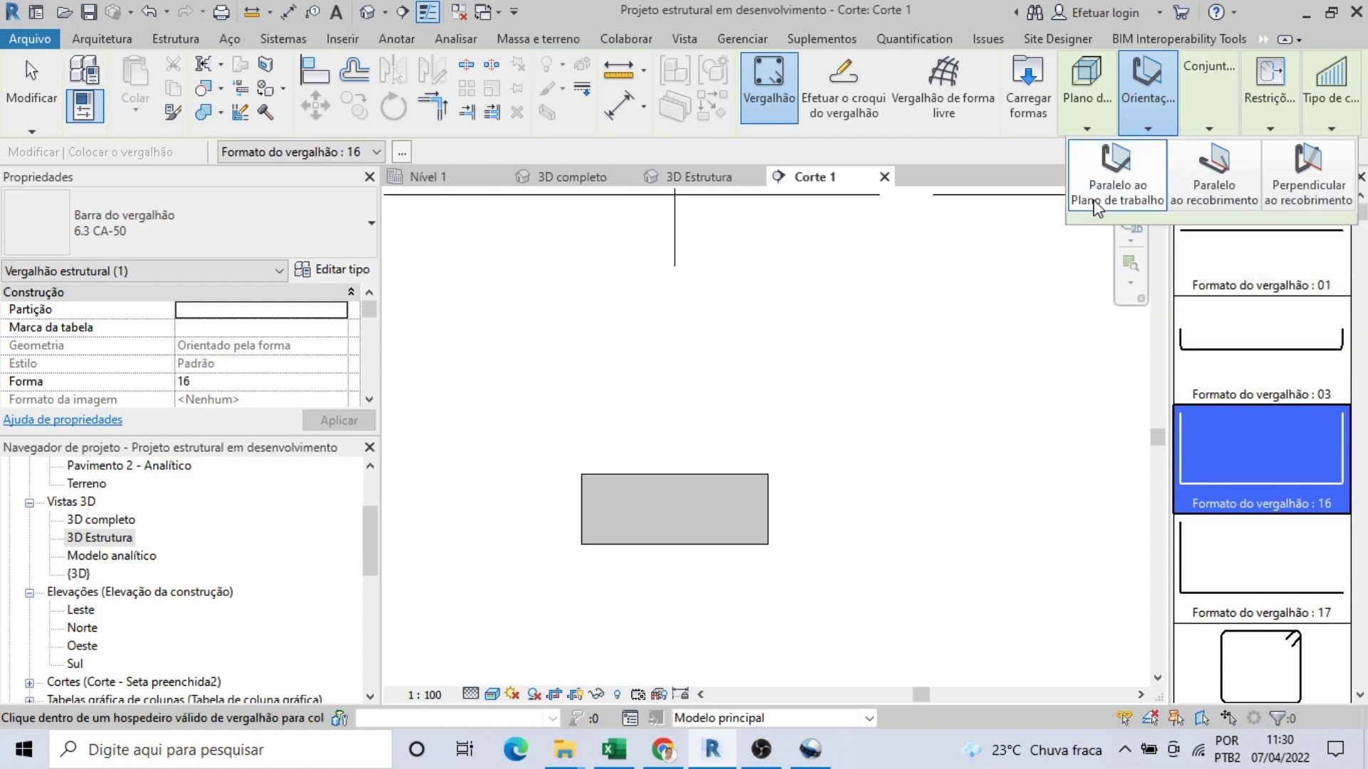
{"action": "left_click", "coordinate": [1092, 213]}
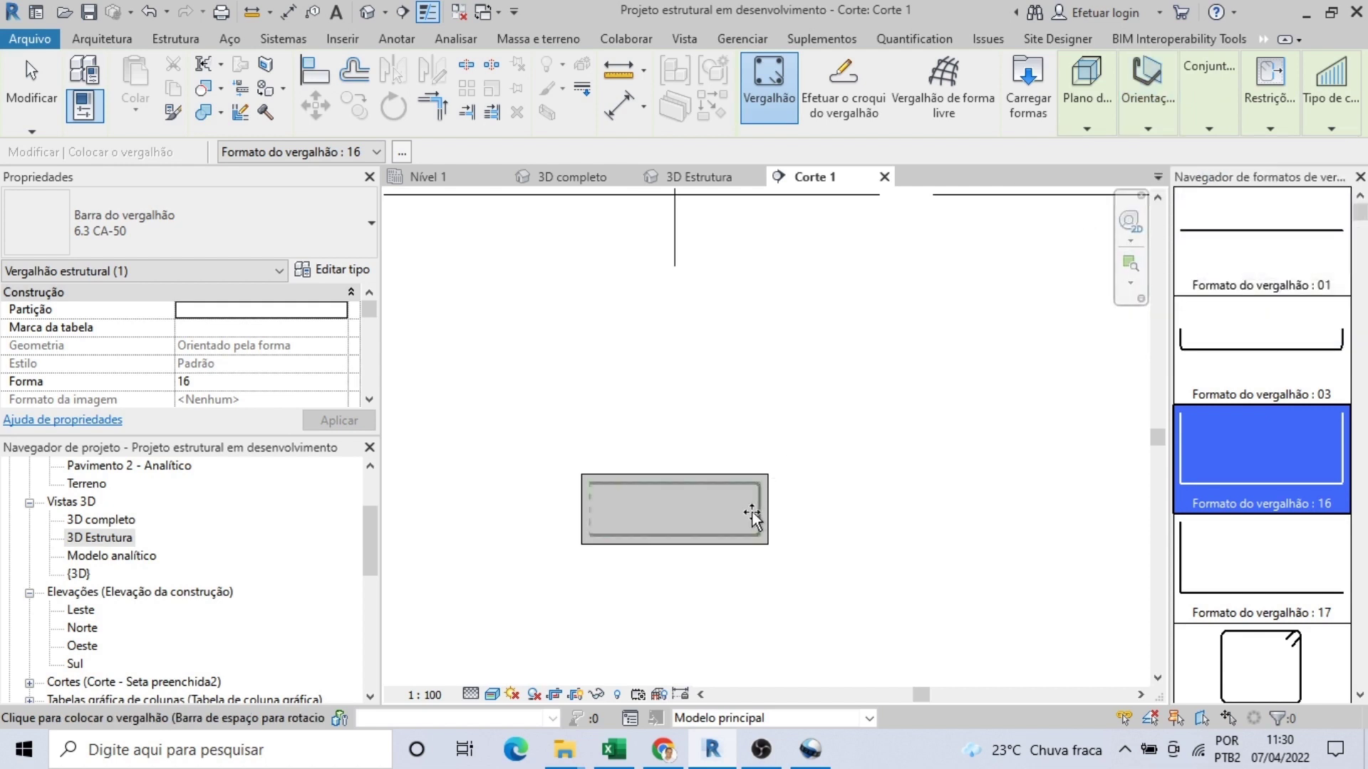
{"action": "left_click", "coordinate": [680, 522]}
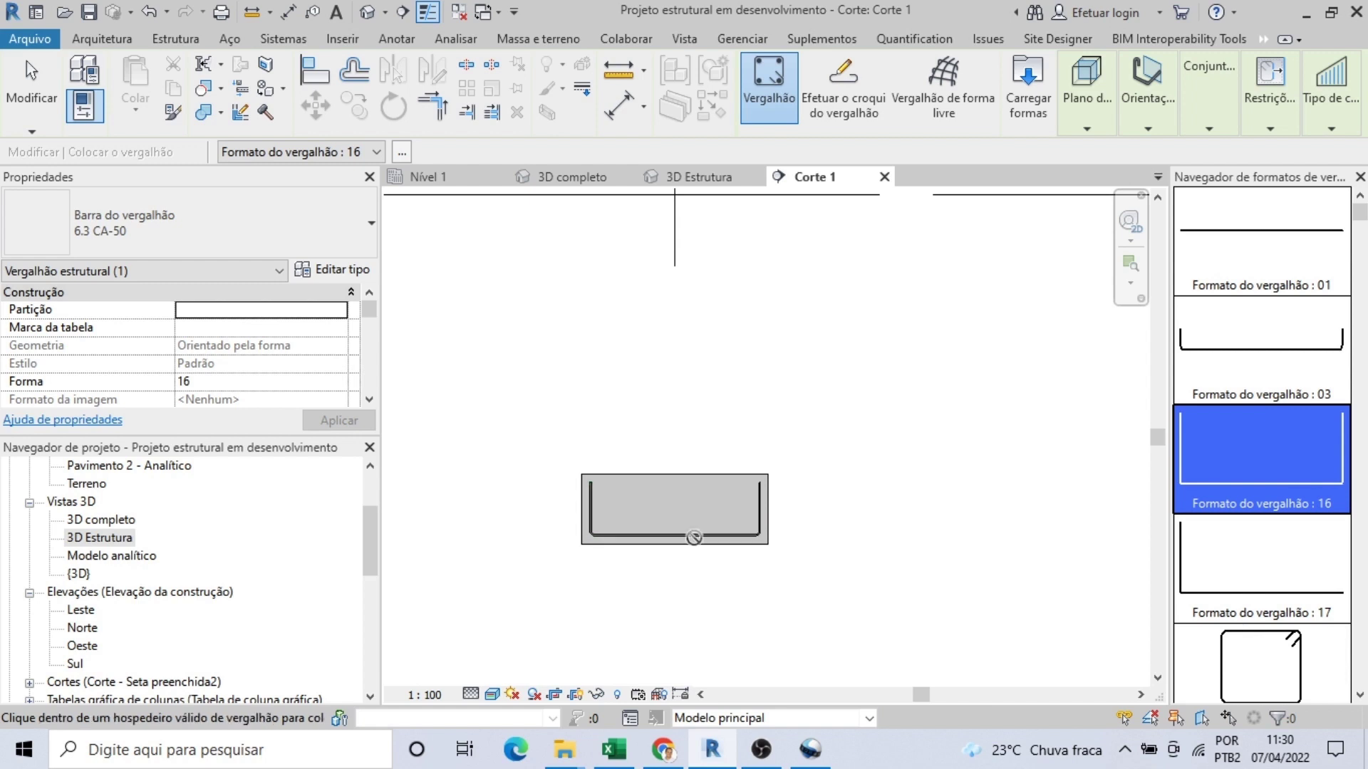
Step: Try placing the shape 16 rebar set in the footing oriented parallel to the cover
{"action": "left_click", "coordinate": [1146, 130]}
{"action": "left_click", "coordinate": [1214, 178]}
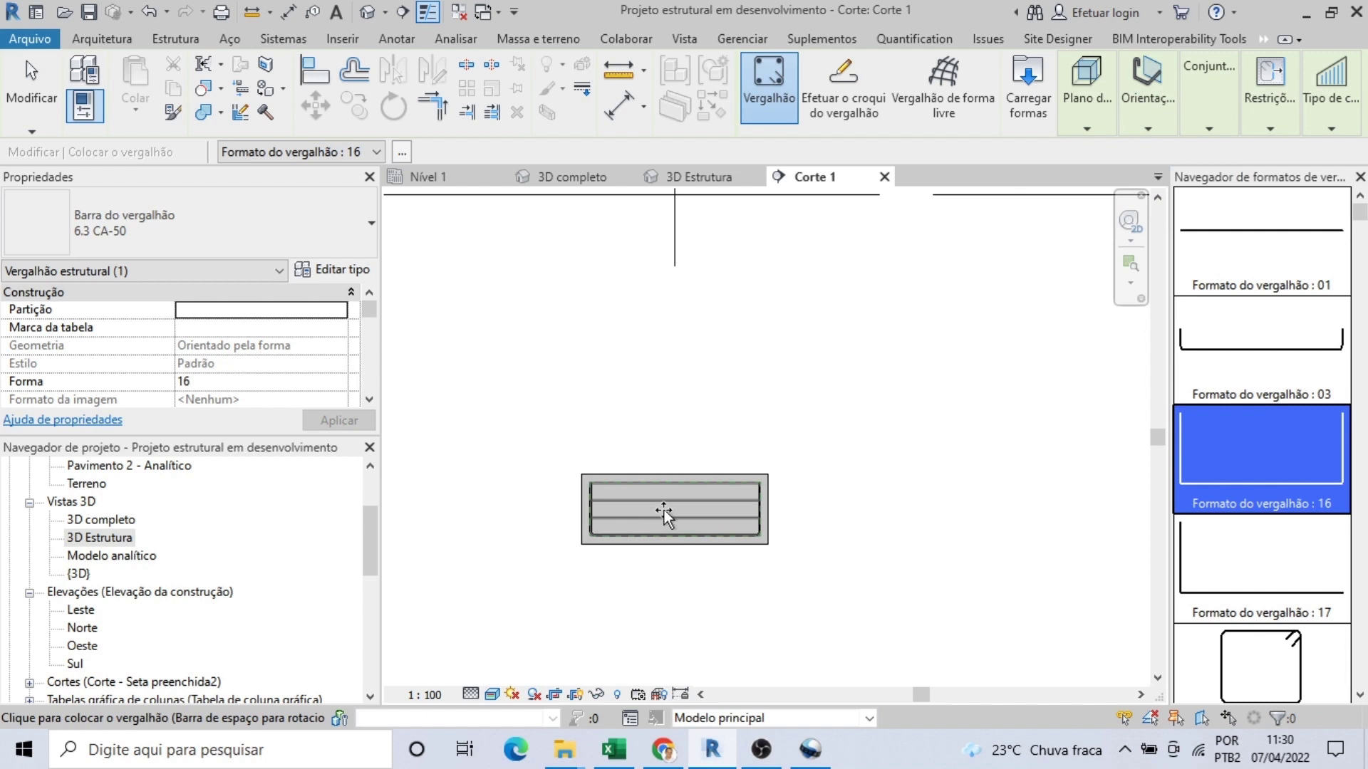
{"action": "left_click", "coordinate": [664, 510]}
Step: Place the crossing shape 16 rebar set in the footing, oriented perpendicular to the cover
{"action": "mouse_move", "coordinate": [1209, 99]}
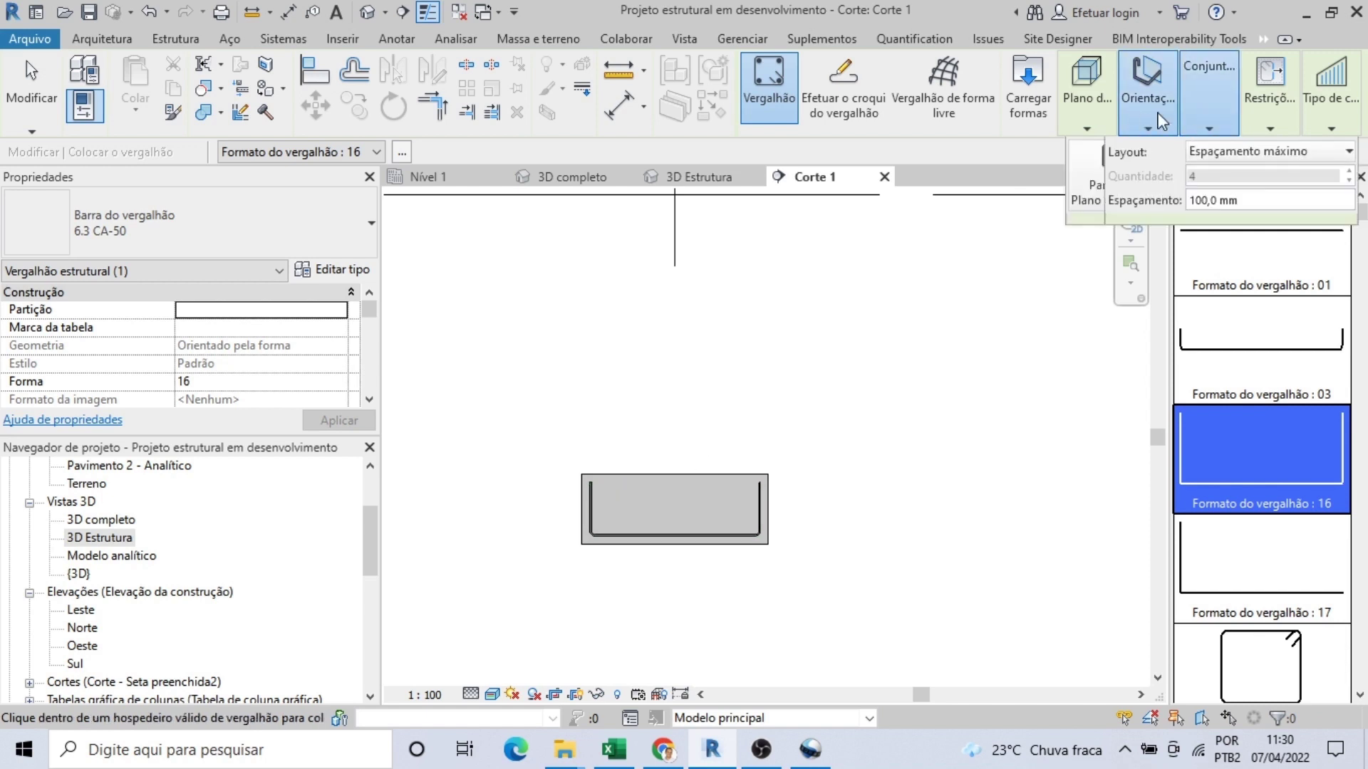
{"action": "mouse_move", "coordinate": [1148, 127]}
{"action": "left_click", "coordinate": [1298, 178]}
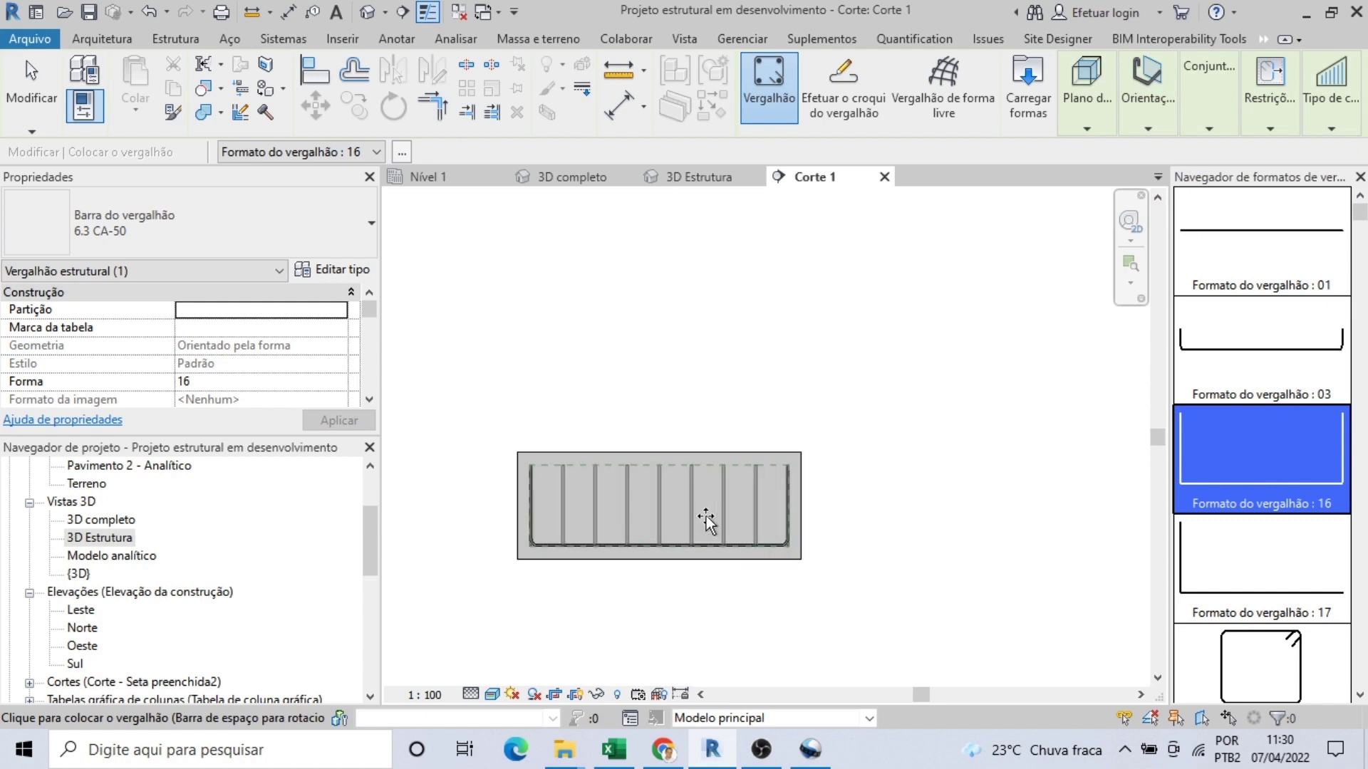
{"action": "left_click", "coordinate": [713, 523]}
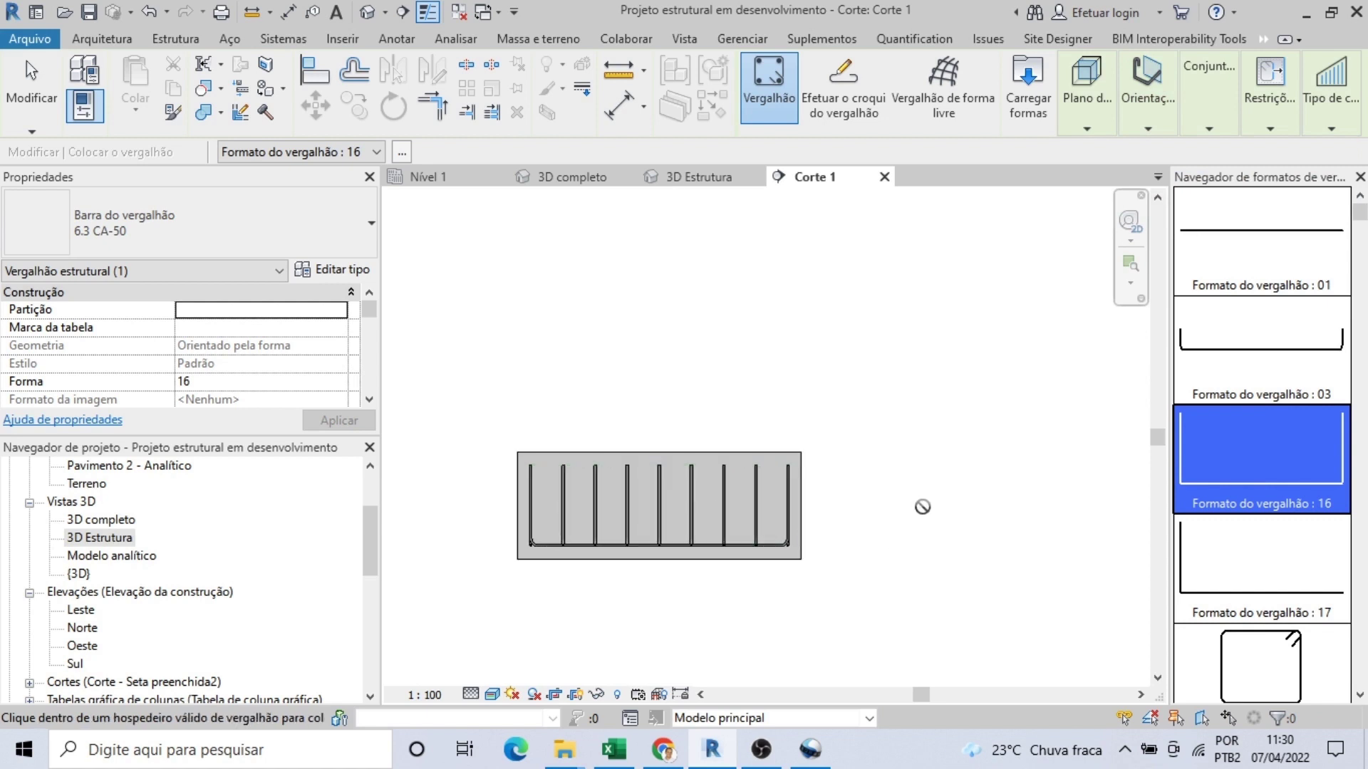
Step: Switch to the 3D Estrutura view to inspect the footing's reinforcement and end the rebar placement
{"action": "left_click", "coordinate": [702, 177]}
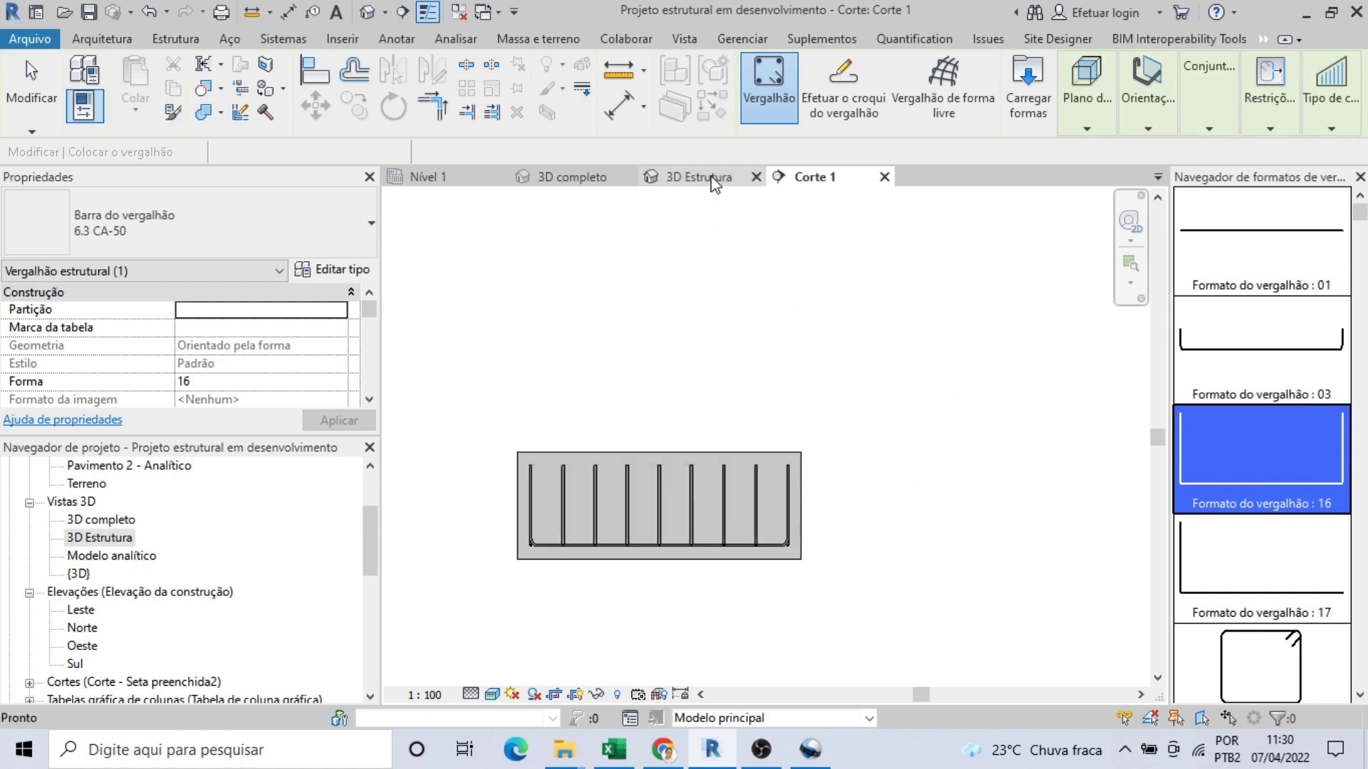
{"action": "key", "text": "r"}
{"action": "key", "text": "f"}
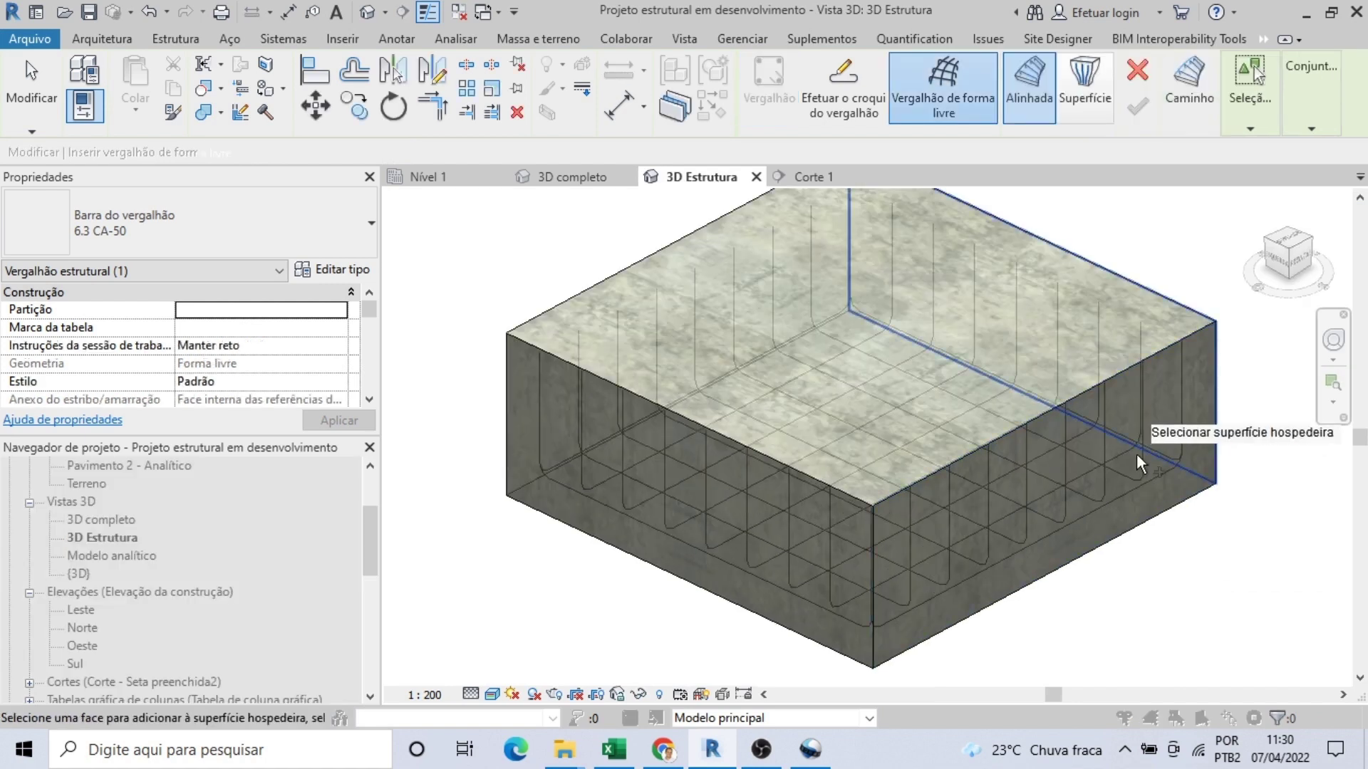
{"action": "scroll", "coordinate": [917, 588], "scroll_direction": "up", "scroll_amount": 2}
{"action": "scroll", "coordinate": [1168, 512], "scroll_direction": "down", "scroll_amount": 2}
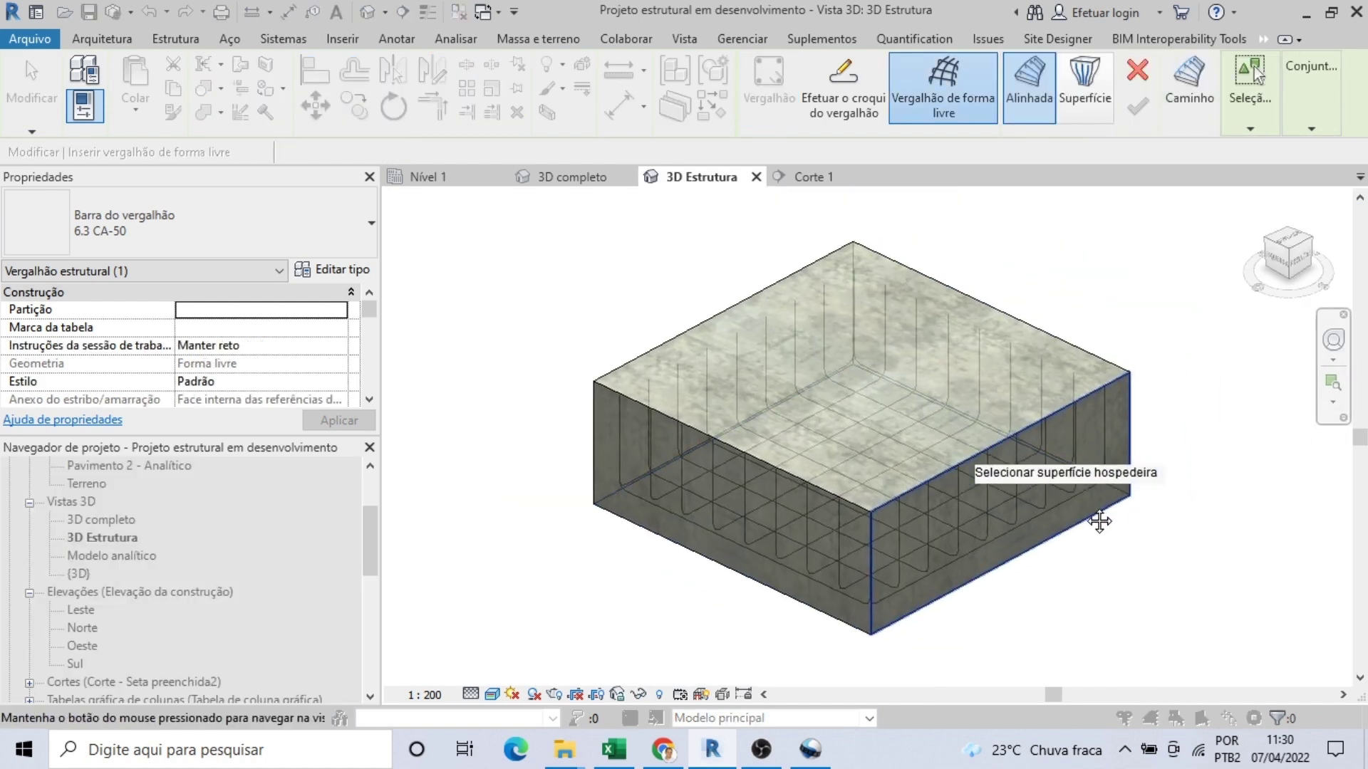
{"action": "key", "text": "Escape"}
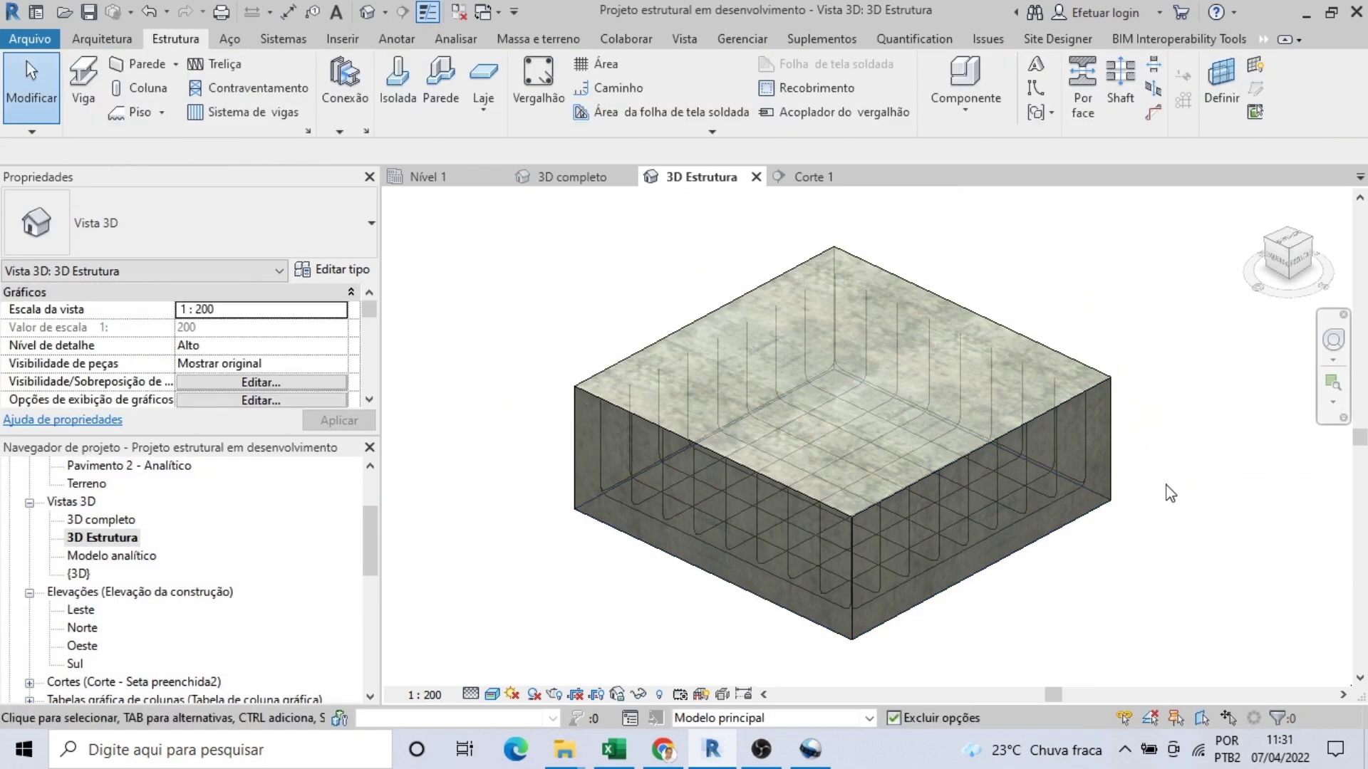
{"action": "left_click_drag", "start_coordinate": [542, 230], "coordinate": [1115, 647]}
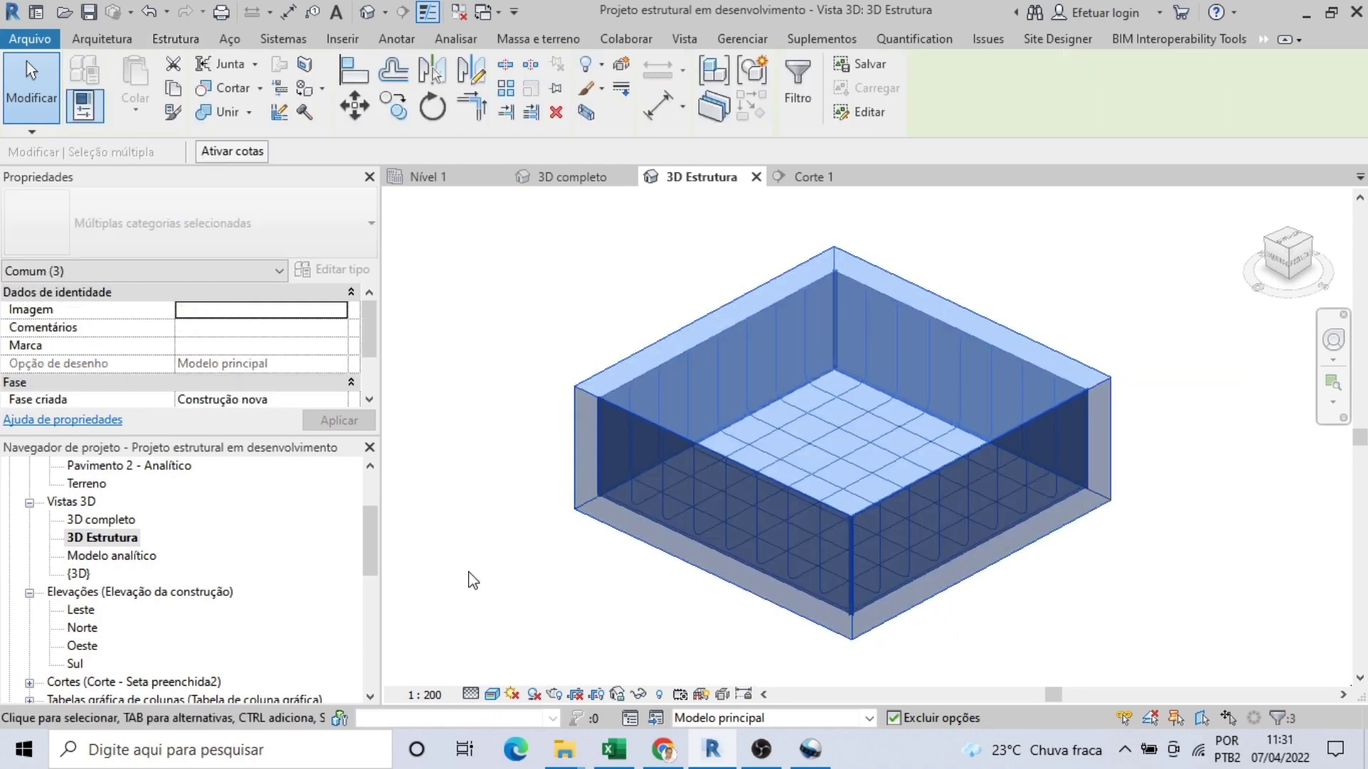
{"action": "scroll", "coordinate": [266, 367], "scroll_direction": "down", "scroll_amount": 1}
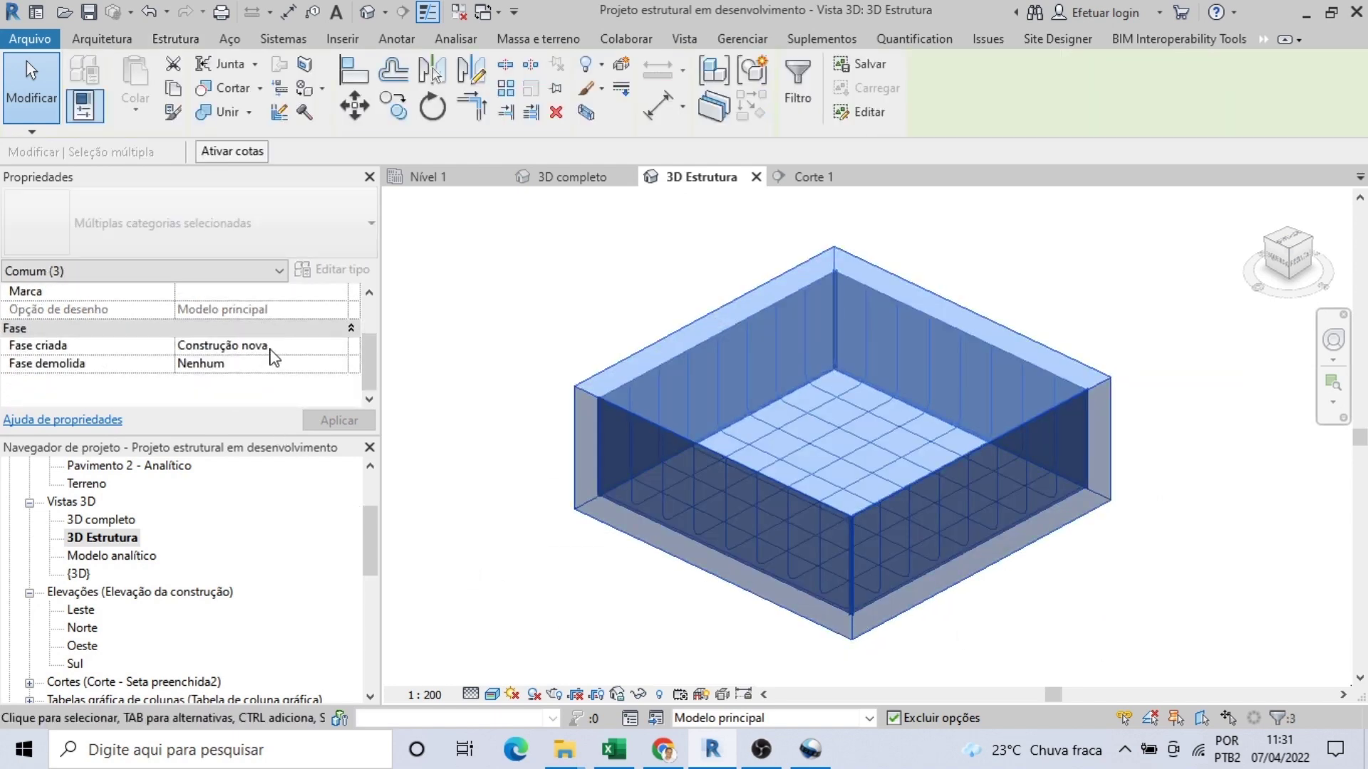
{"action": "scroll", "coordinate": [311, 350], "scroll_direction": "up", "scroll_amount": 1}
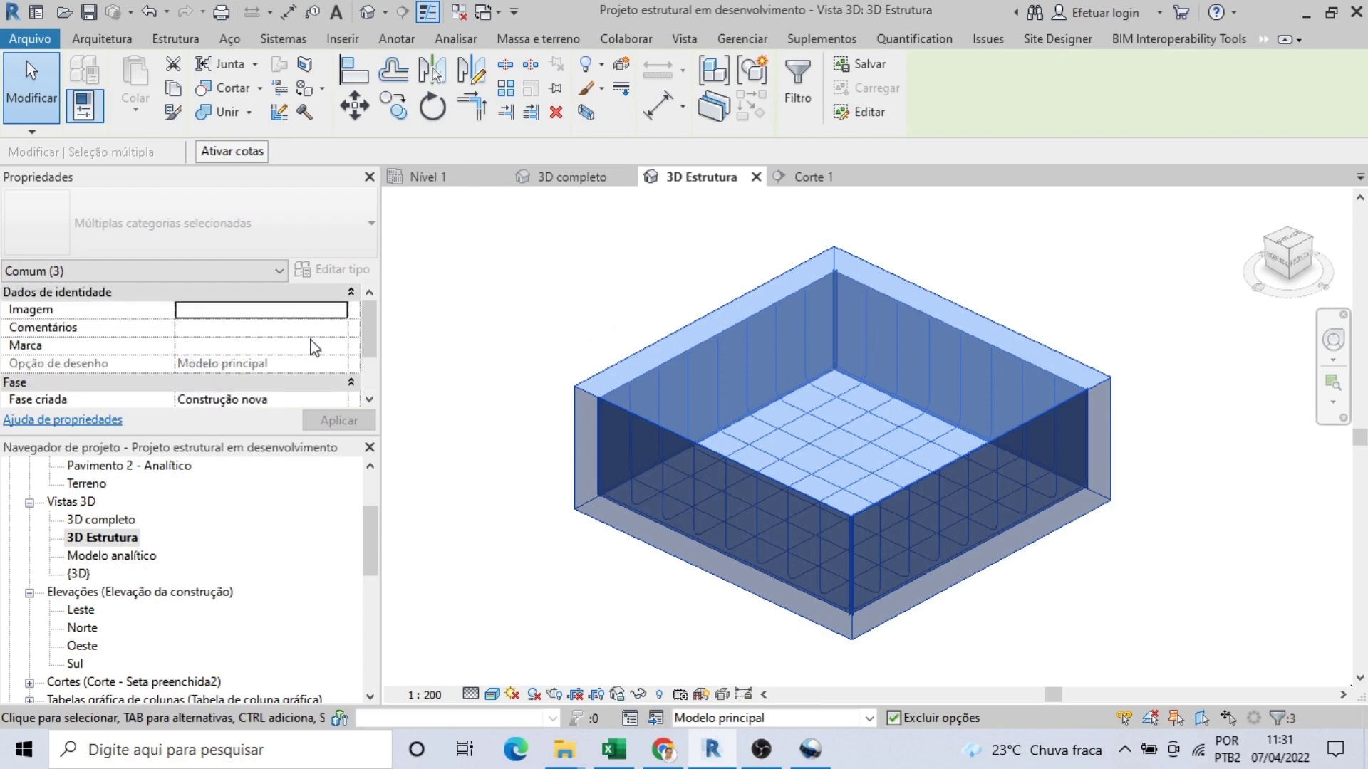
{"action": "left_click", "coordinate": [543, 287]}
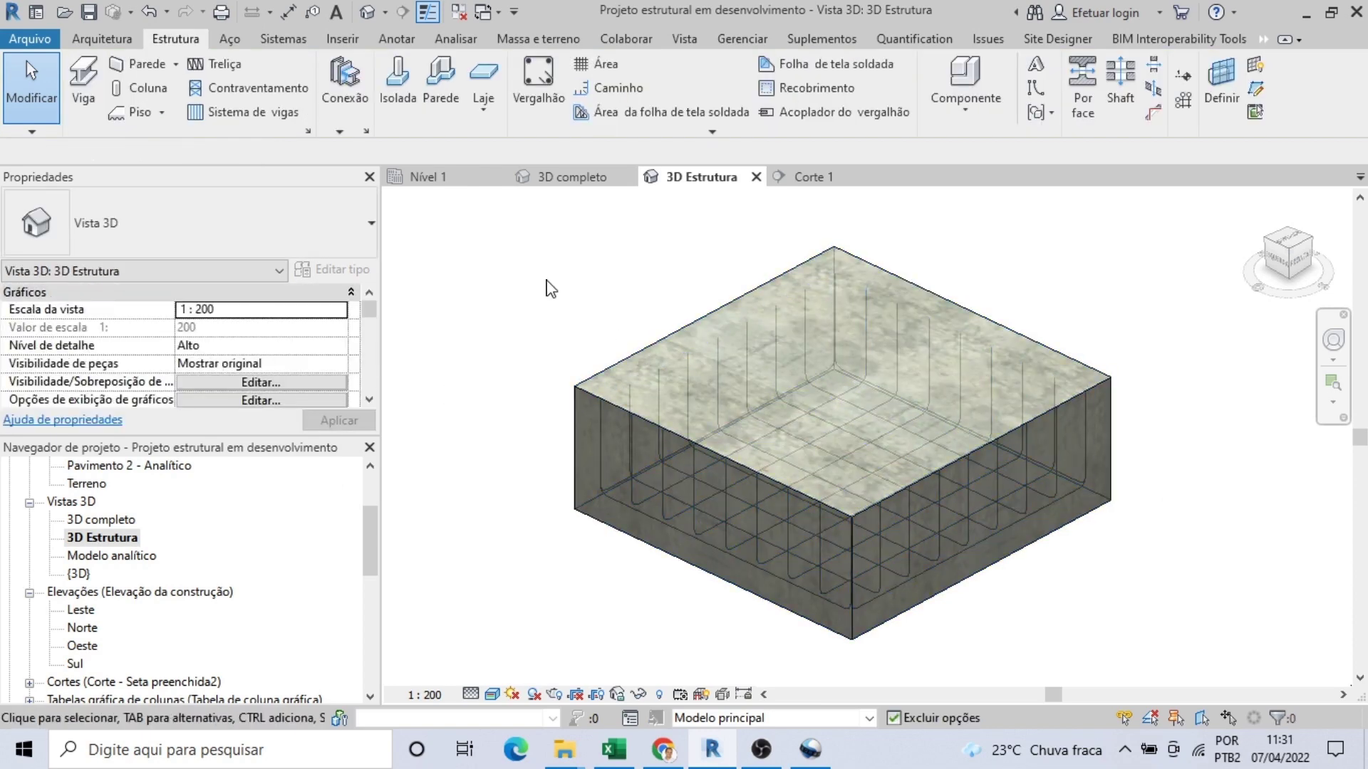
Step: Set both of the footing's rebar sets to display as solid in the 3D completo view
{"action": "left_click_drag", "start_coordinate": [534, 238], "coordinate": [1105, 666]}
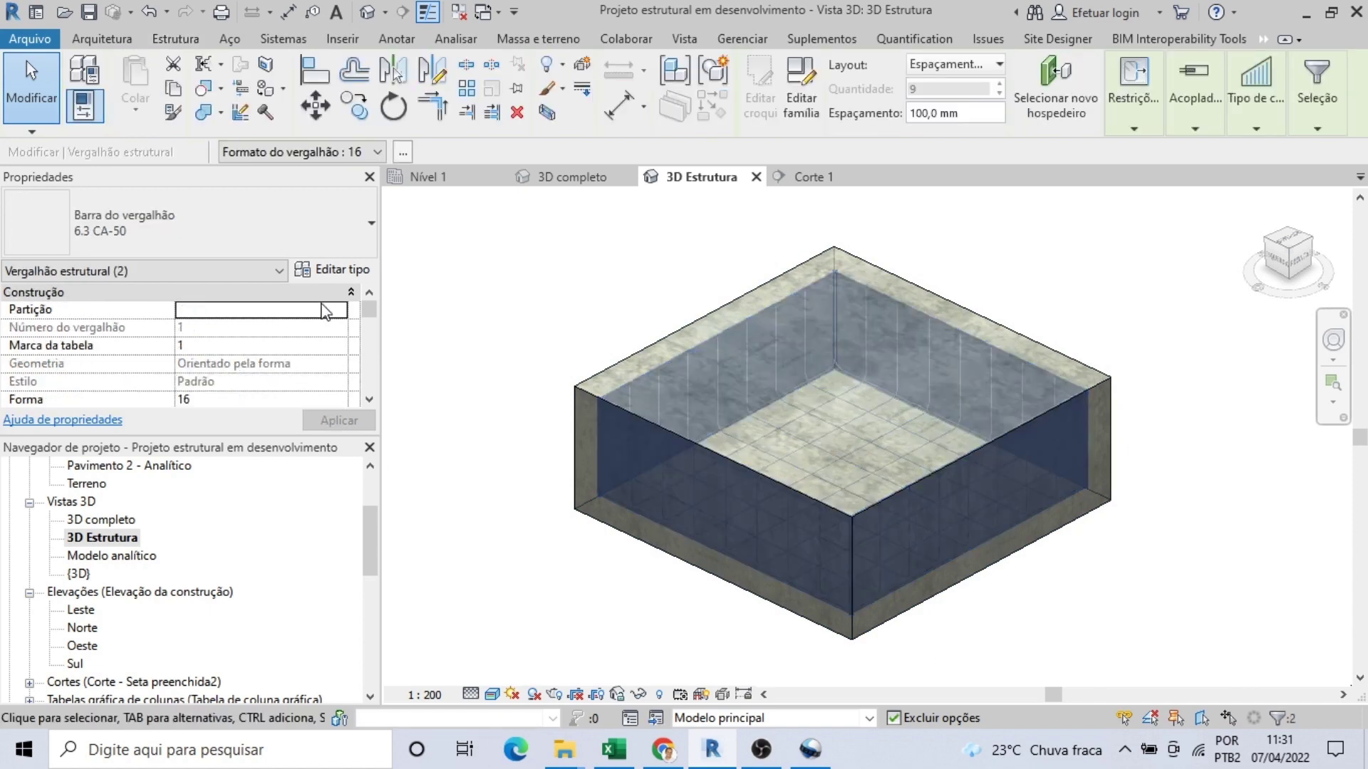
{"action": "scroll", "coordinate": [324, 317], "scroll_direction": "down", "scroll_amount": 9}
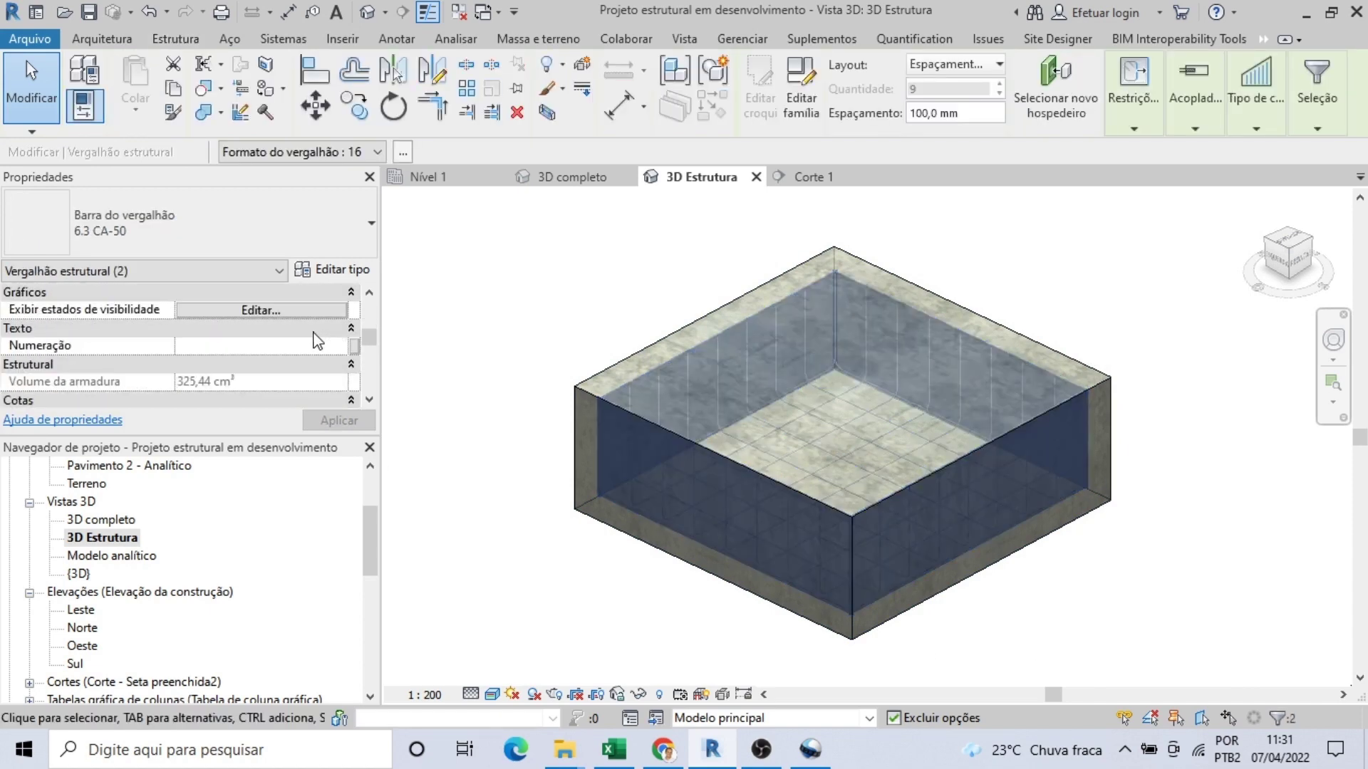
{"action": "left_click", "coordinate": [290, 312]}
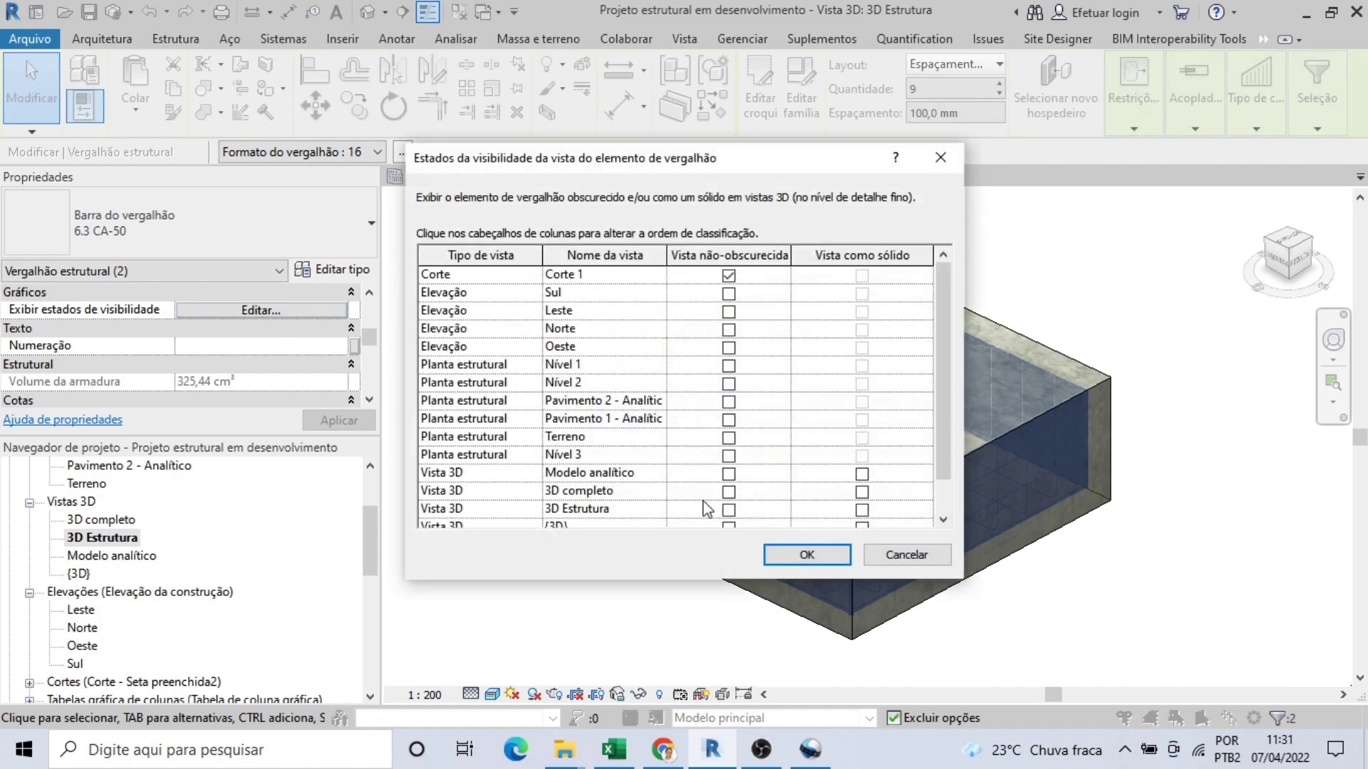
{"action": "scroll", "coordinate": [777, 510], "scroll_direction": "down", "scroll_amount": 1}
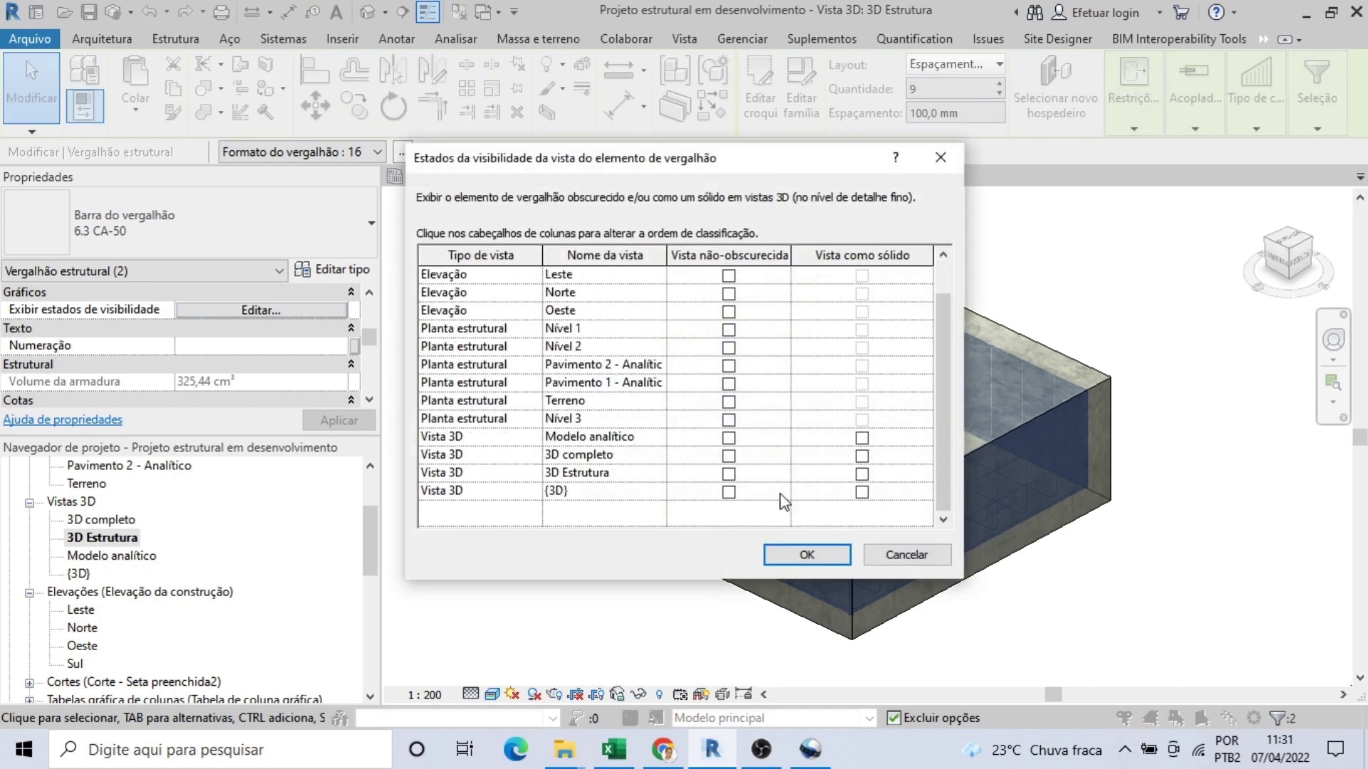
{"action": "left_click", "coordinate": [862, 498]}
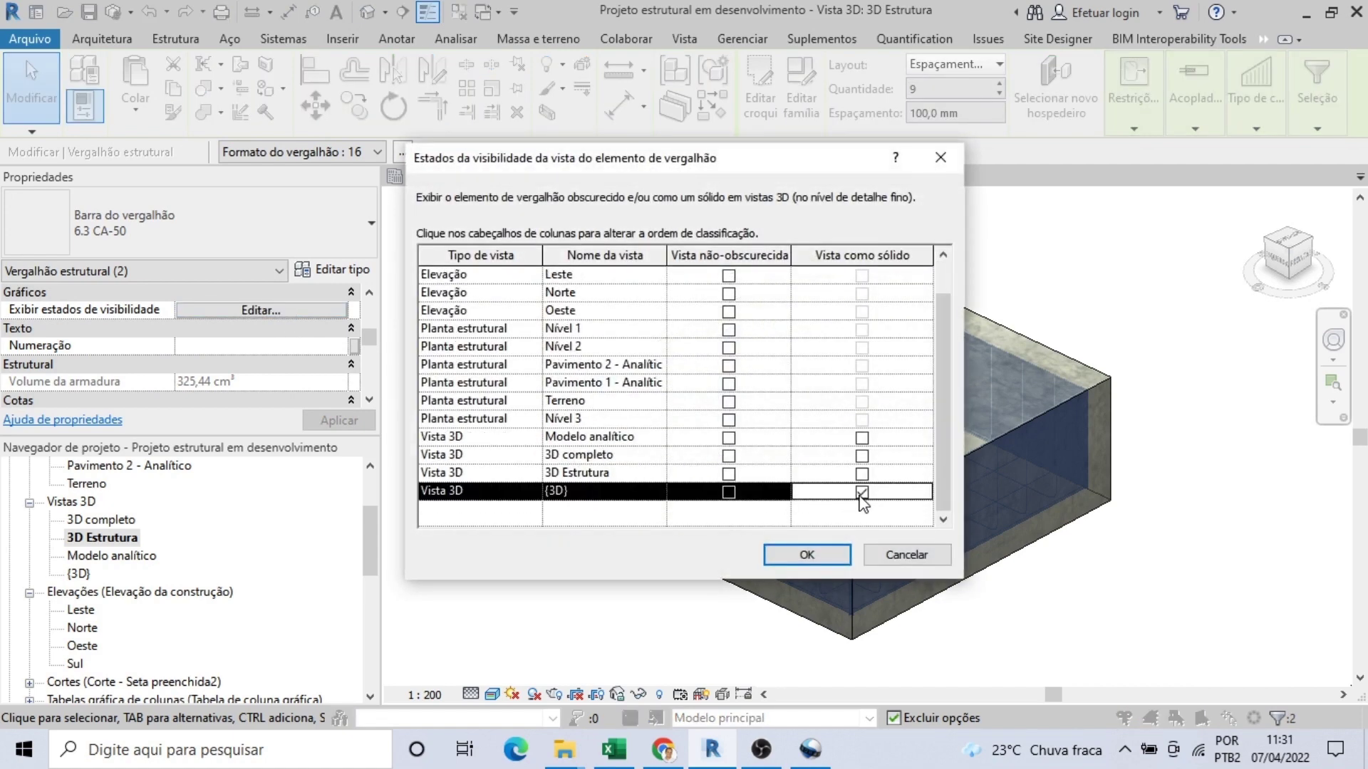
{"action": "left_click", "coordinate": [861, 458]}
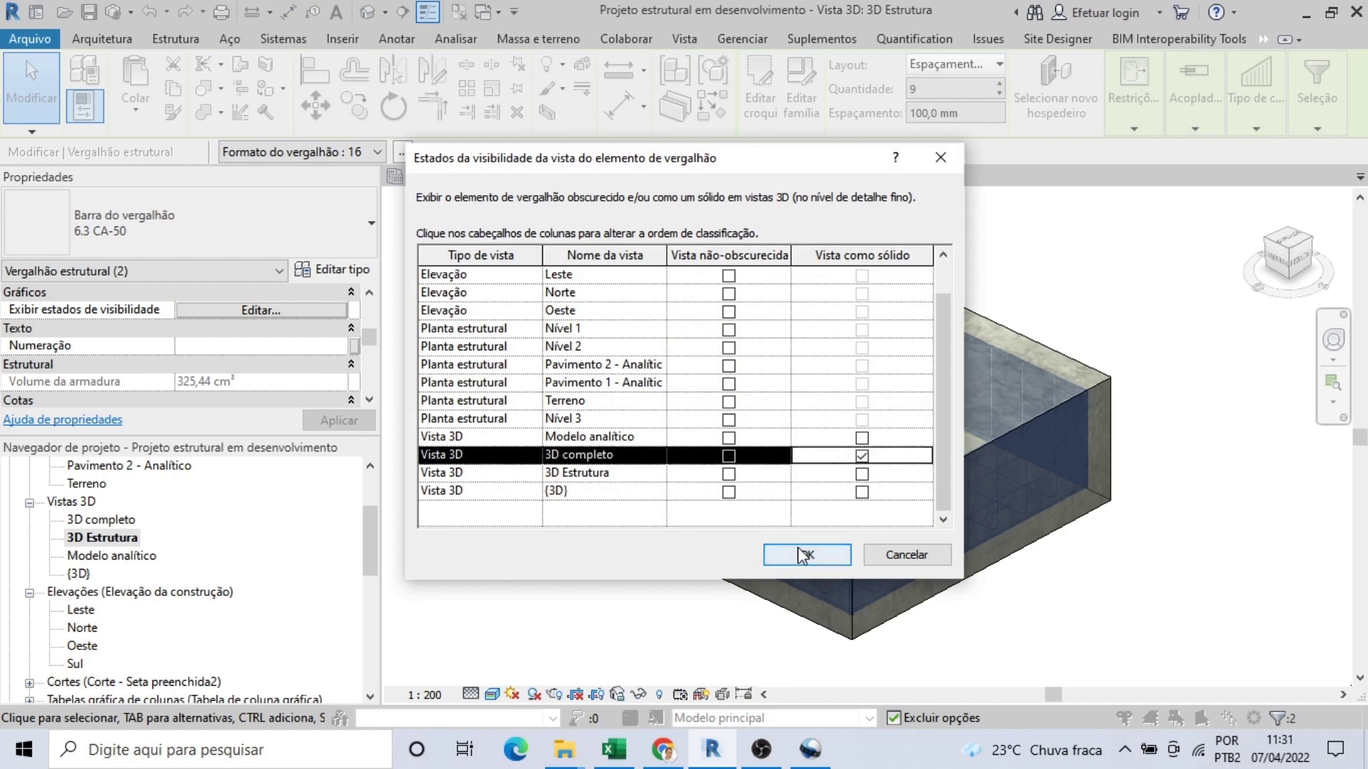
{"action": "left_click", "coordinate": [796, 552]}
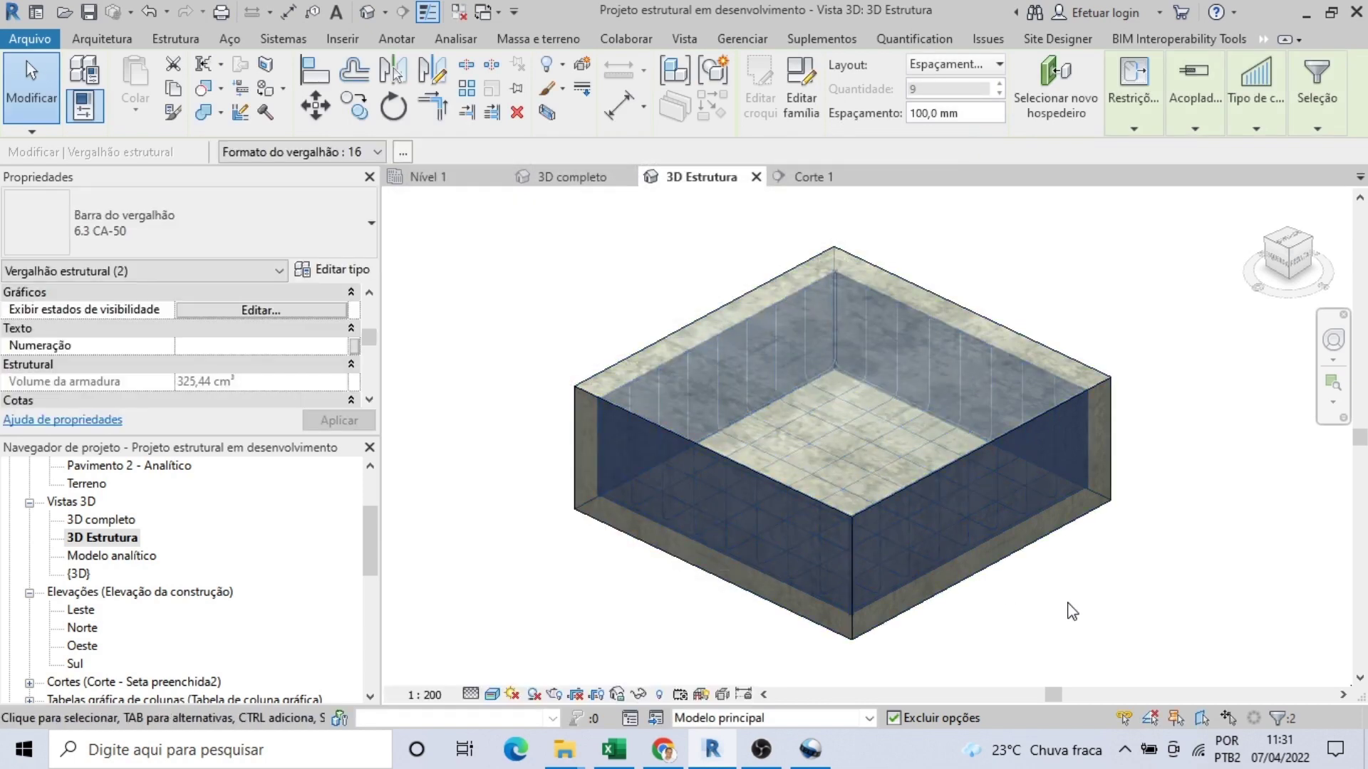
{"action": "left_click", "coordinate": [1072, 611]}
{"action": "scroll", "coordinate": [1065, 607], "scroll_direction": "up", "scroll_amount": 1}
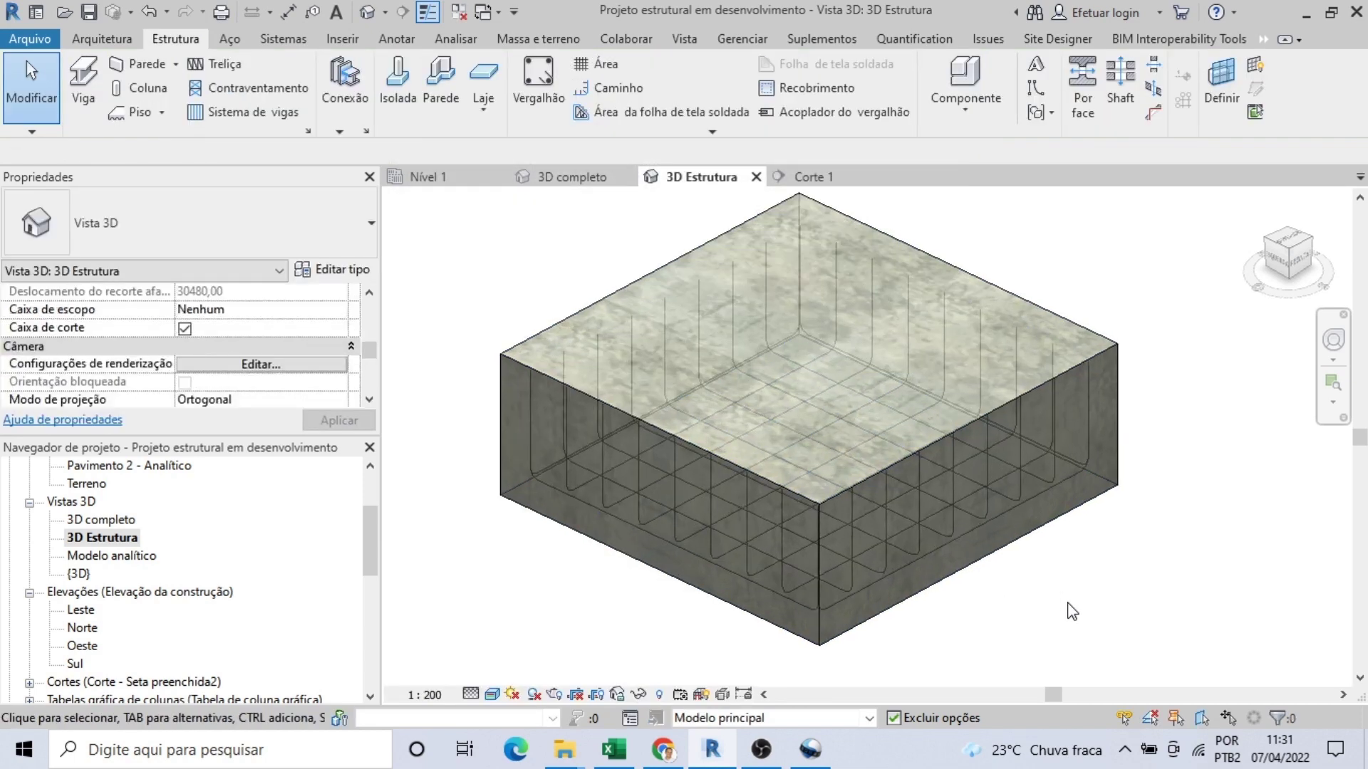
Step: Display the first rebar set as solid in the 3D Estrutura view instead of the 3D completo view
{"action": "left_click", "coordinate": [917, 564]}
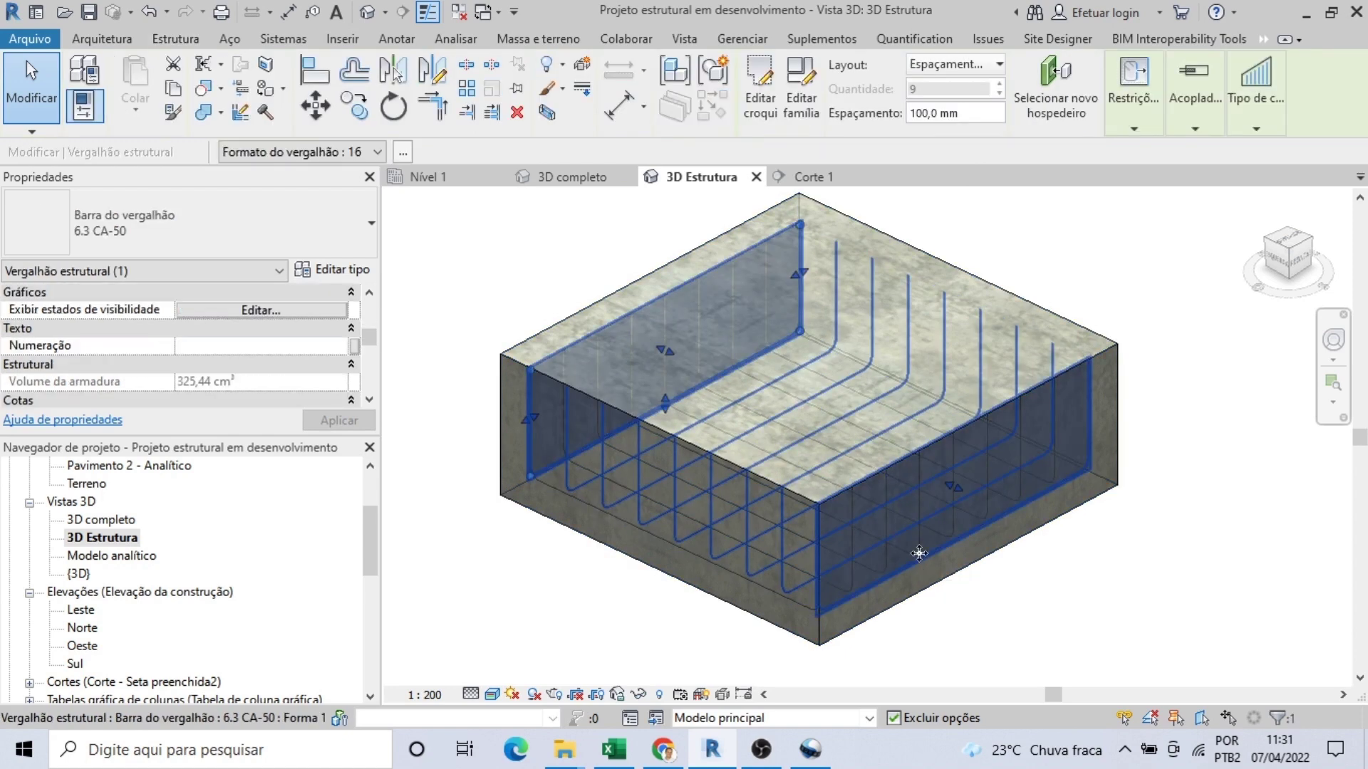
{"action": "left_click", "coordinate": [258, 311]}
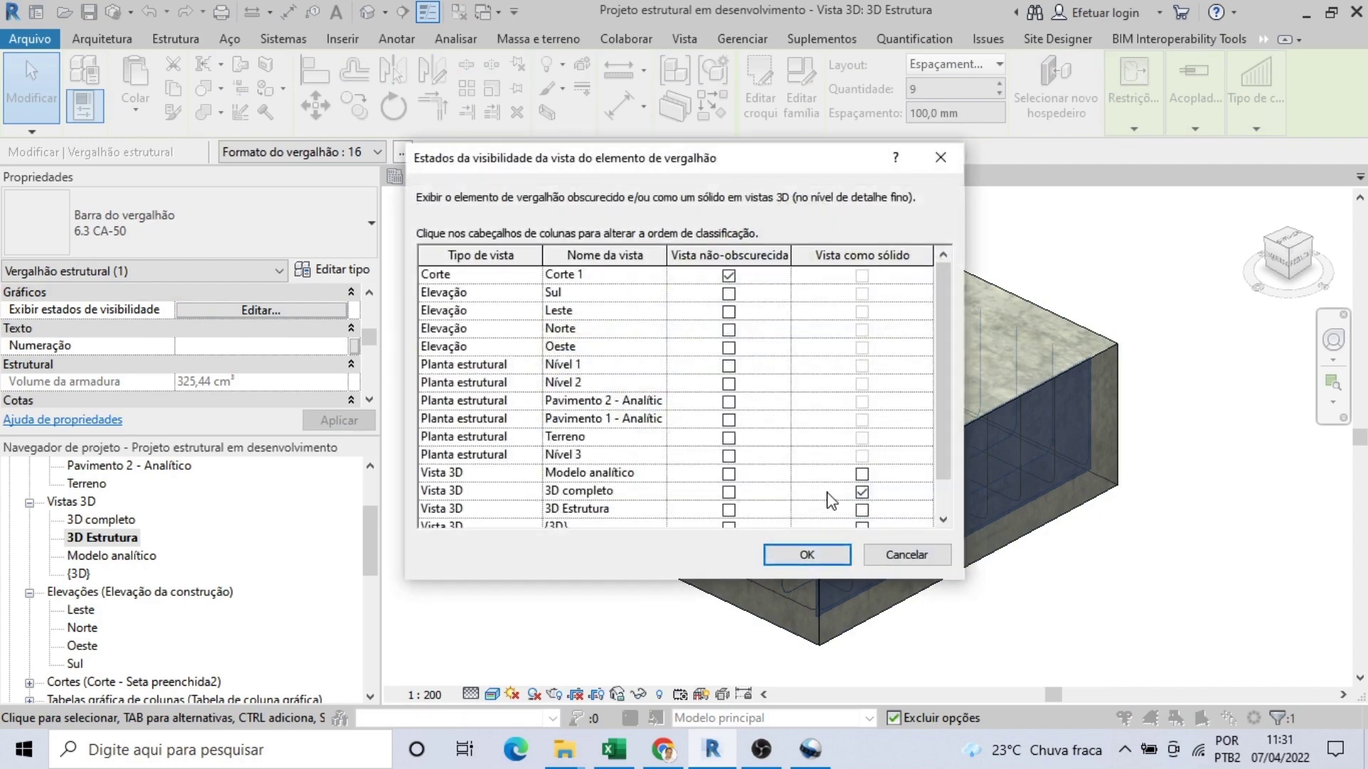
{"action": "scroll", "coordinate": [830, 500], "scroll_direction": "down", "scroll_amount": 1}
{"action": "left_click", "coordinate": [862, 456]}
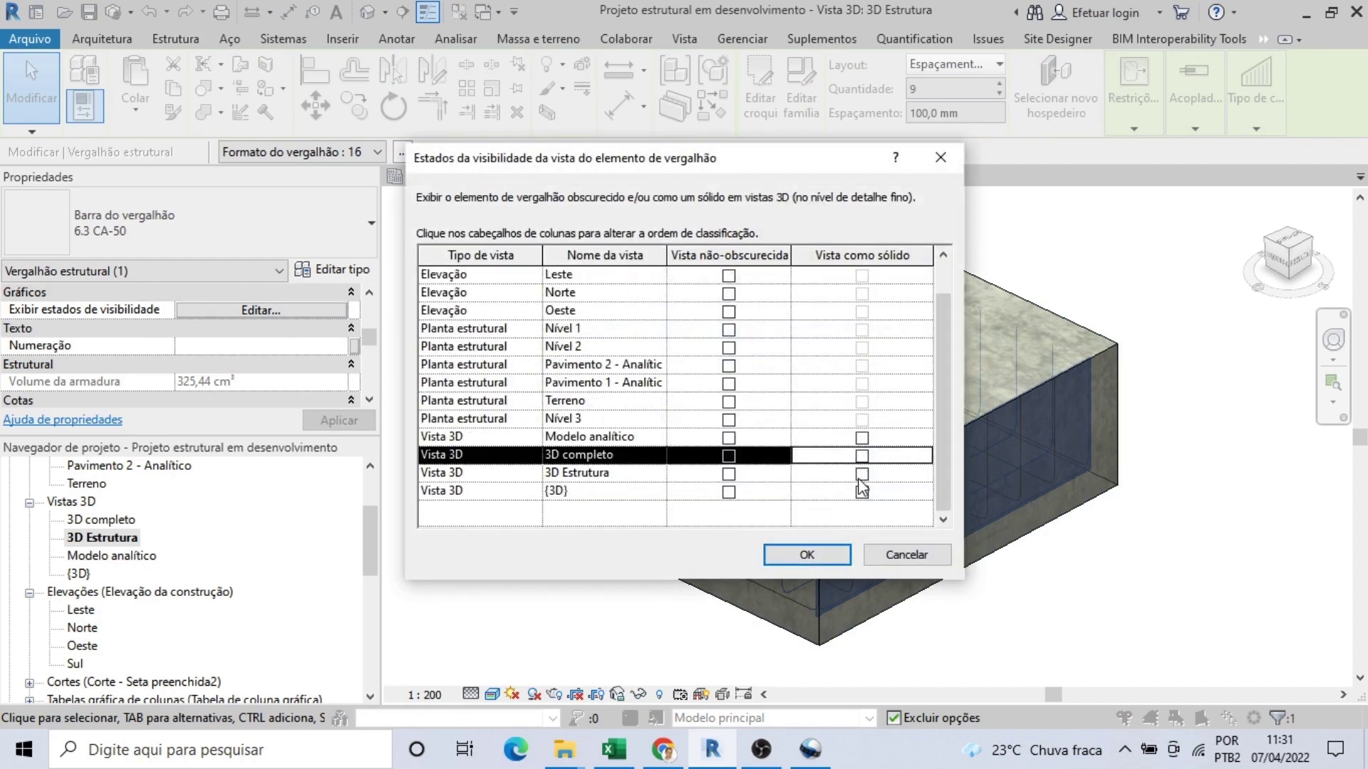
{"action": "left_click", "coordinate": [862, 474]}
{"action": "left_click", "coordinate": [819, 556]}
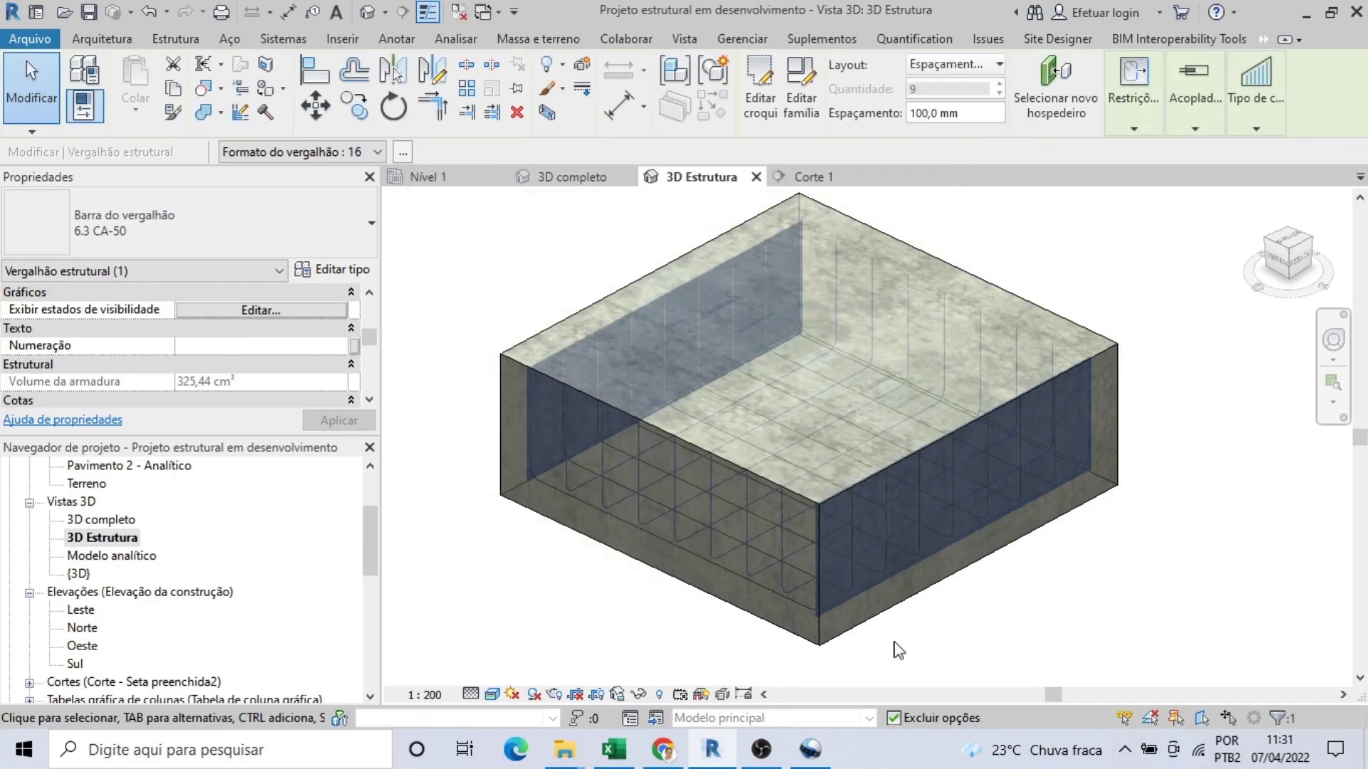
{"action": "left_click", "coordinate": [909, 652]}
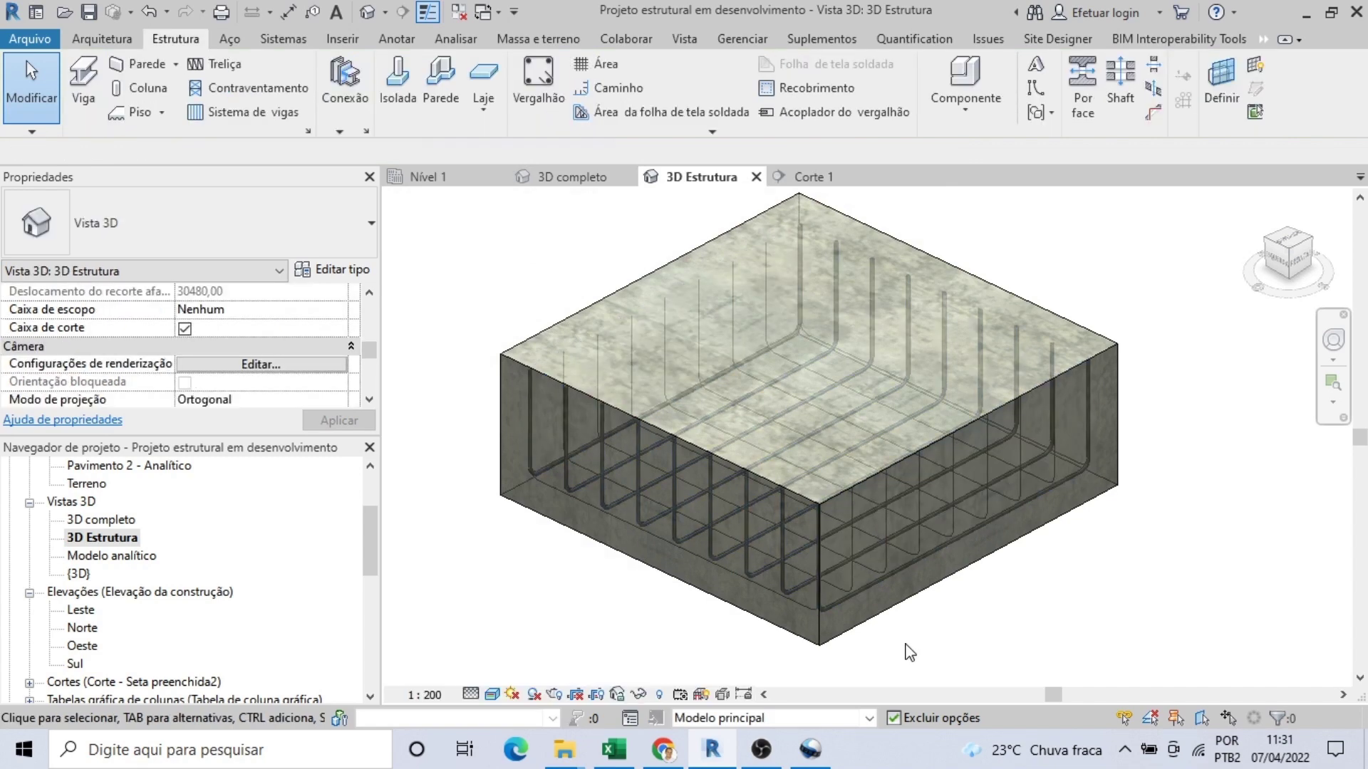
Step: Move the crossing rebar set's solid display from the 3D completo view to 3D Estrutura
{"action": "scroll", "coordinate": [910, 652], "scroll_direction": "up", "scroll_amount": 3}
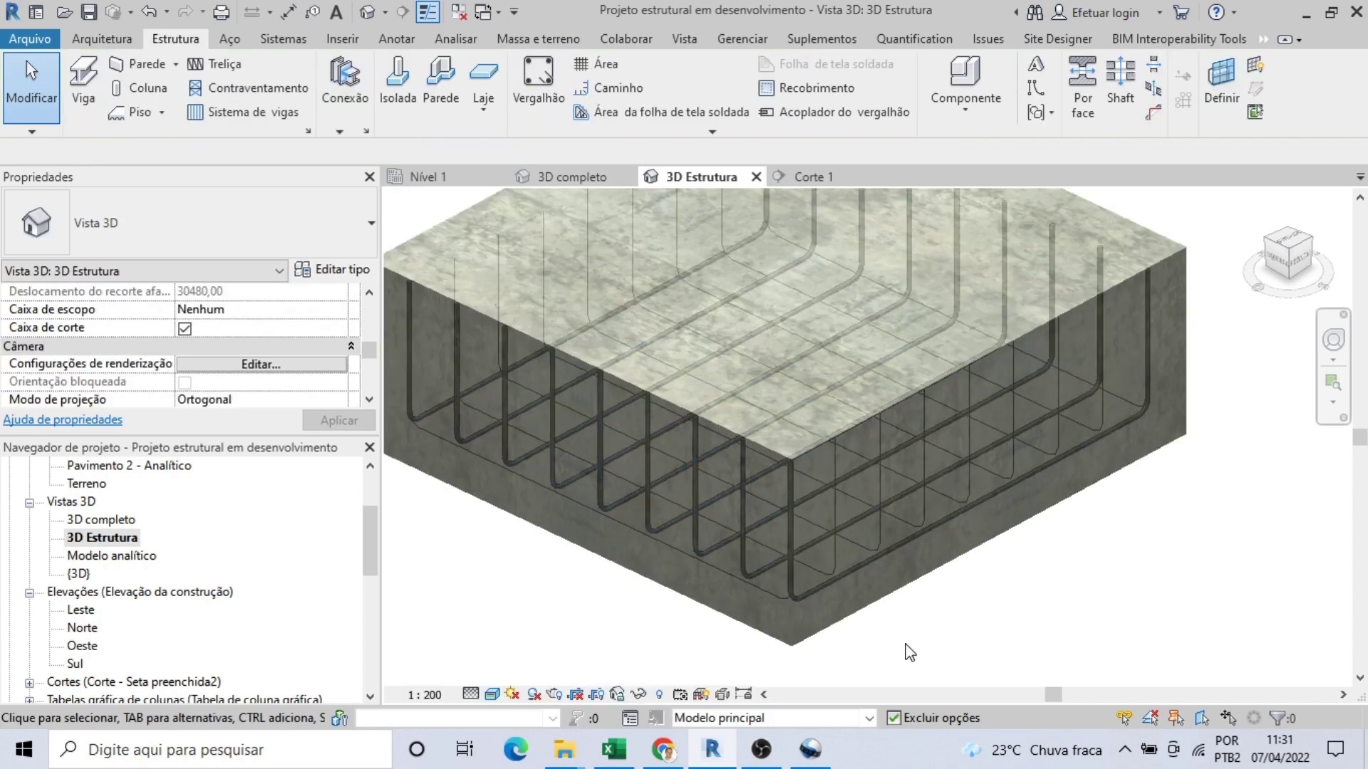
{"action": "left_click", "coordinate": [772, 596]}
{"action": "left_click", "coordinate": [290, 311]}
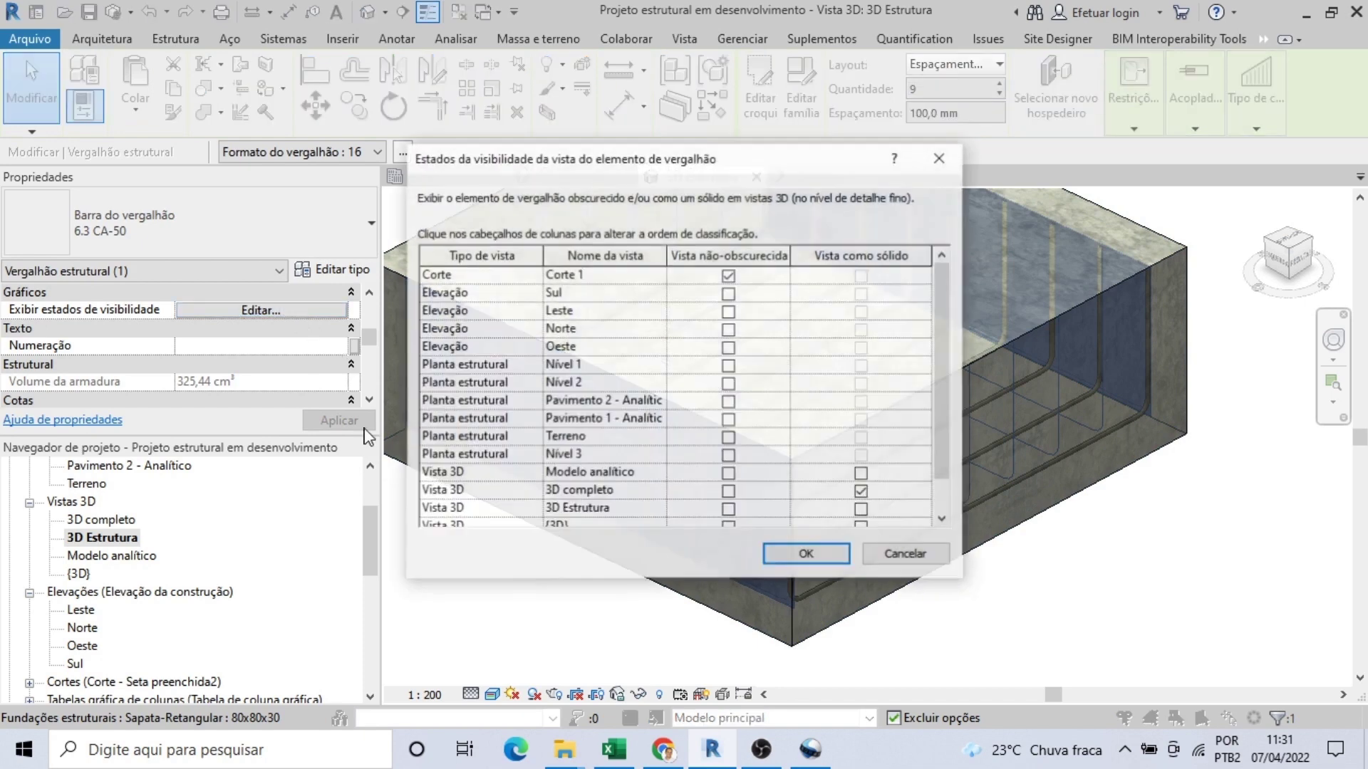
{"action": "scroll", "coordinate": [719, 453], "scroll_direction": "down", "scroll_amount": 1}
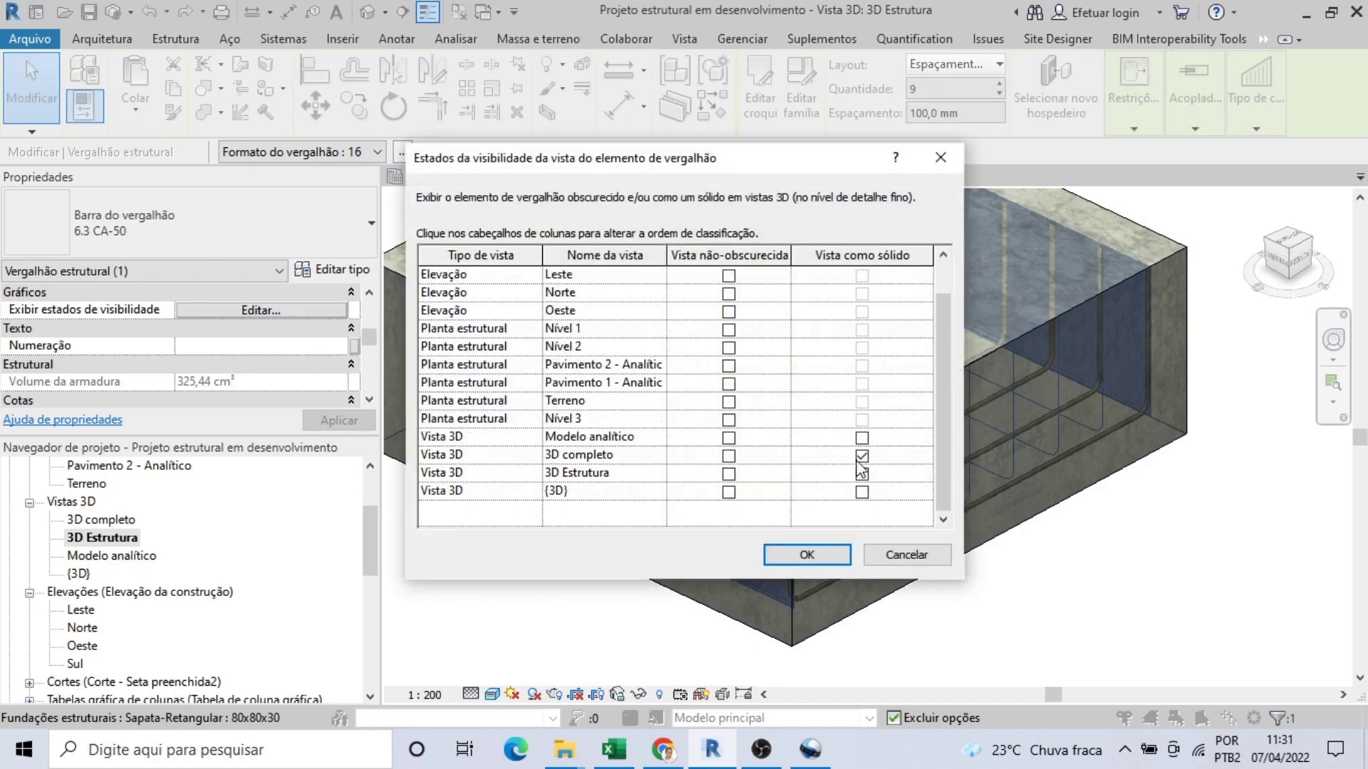
{"action": "left_click", "coordinate": [862, 474]}
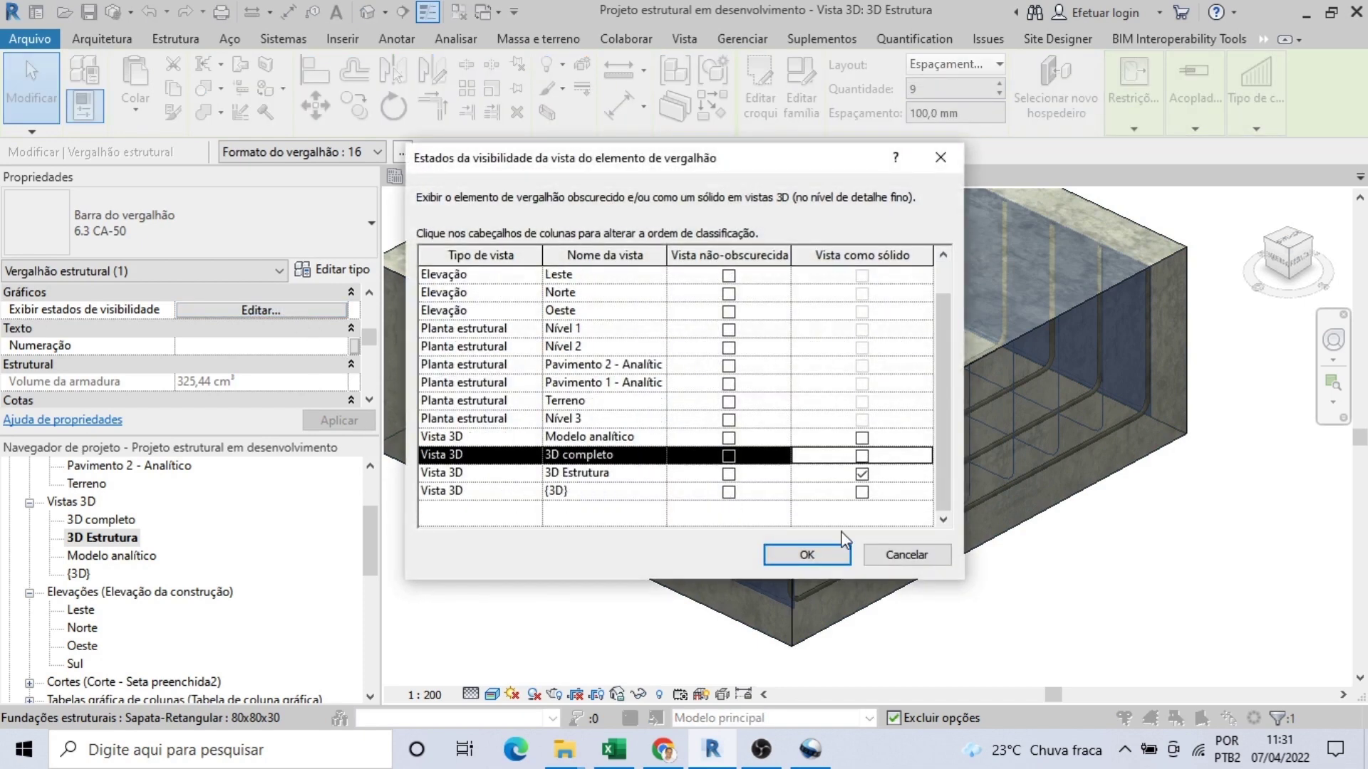
{"action": "left_click", "coordinate": [823, 556]}
{"action": "scroll", "coordinate": [961, 601], "scroll_direction": "down", "scroll_amount": 2}
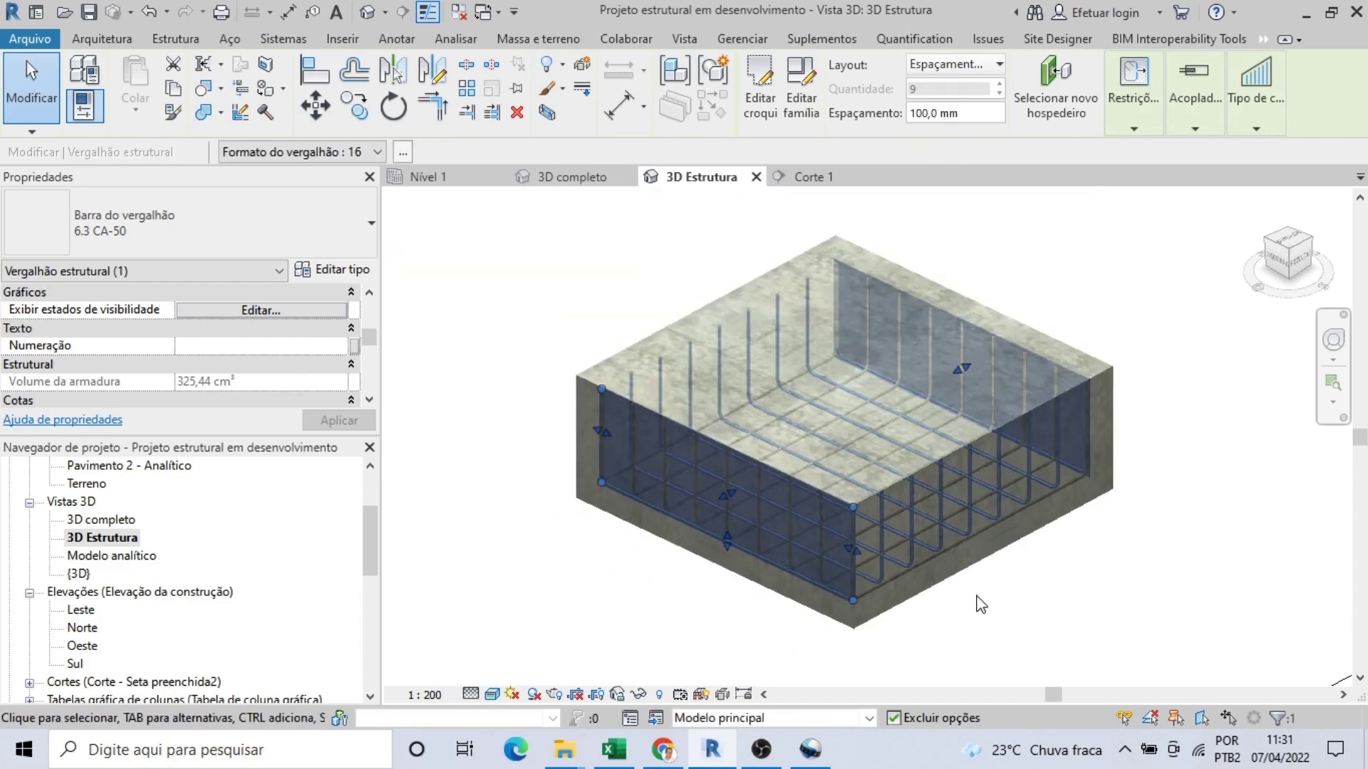
{"action": "left_click", "coordinate": [997, 600]}
{"action": "scroll", "coordinate": [994, 599], "scroll_direction": "up", "scroll_amount": 4}
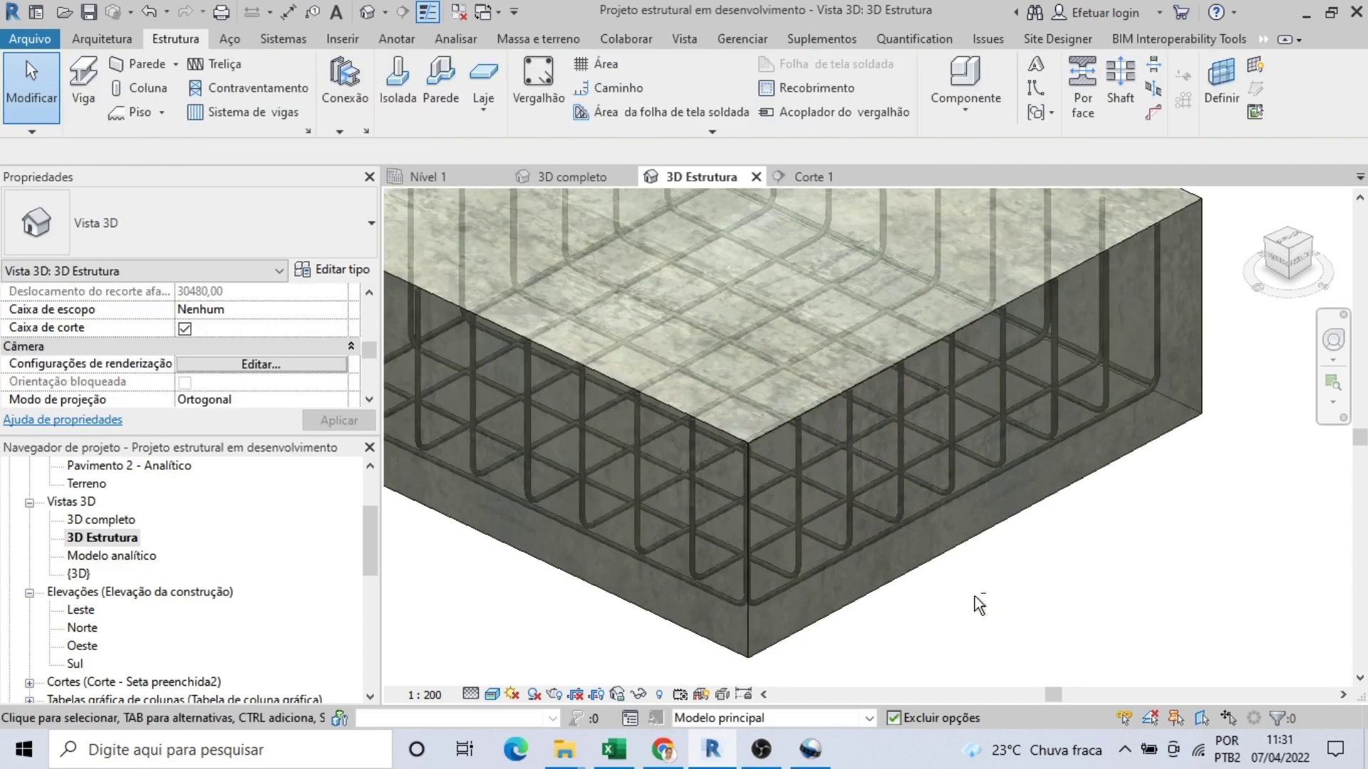
{"action": "mouse_move", "coordinate": [977, 598]}
{"action": "middle_mouse_down", "text": "shift"}
{"action": "mouse_move", "coordinate": [1038, 611]}
{"action": "mouse_move", "coordinate": [968, 635]}
{"action": "mouse_move", "coordinate": [956, 565]}
{"action": "mouse_move", "coordinate": [971, 629]}
{"action": "mouse_move", "coordinate": [957, 593]}
{"action": "mouse_move", "coordinate": [1108, 471]}
{"action": "mouse_move", "coordinate": [1002, 745]}
{"action": "mouse_move", "coordinate": [953, 594]}
{"action": "mouse_move", "coordinate": [977, 594]}
{"action": "middle_mouse_up", "text": "shift"}
{"action": "scroll", "coordinate": [957, 593], "scroll_direction": "down", "scroll_amount": 3}
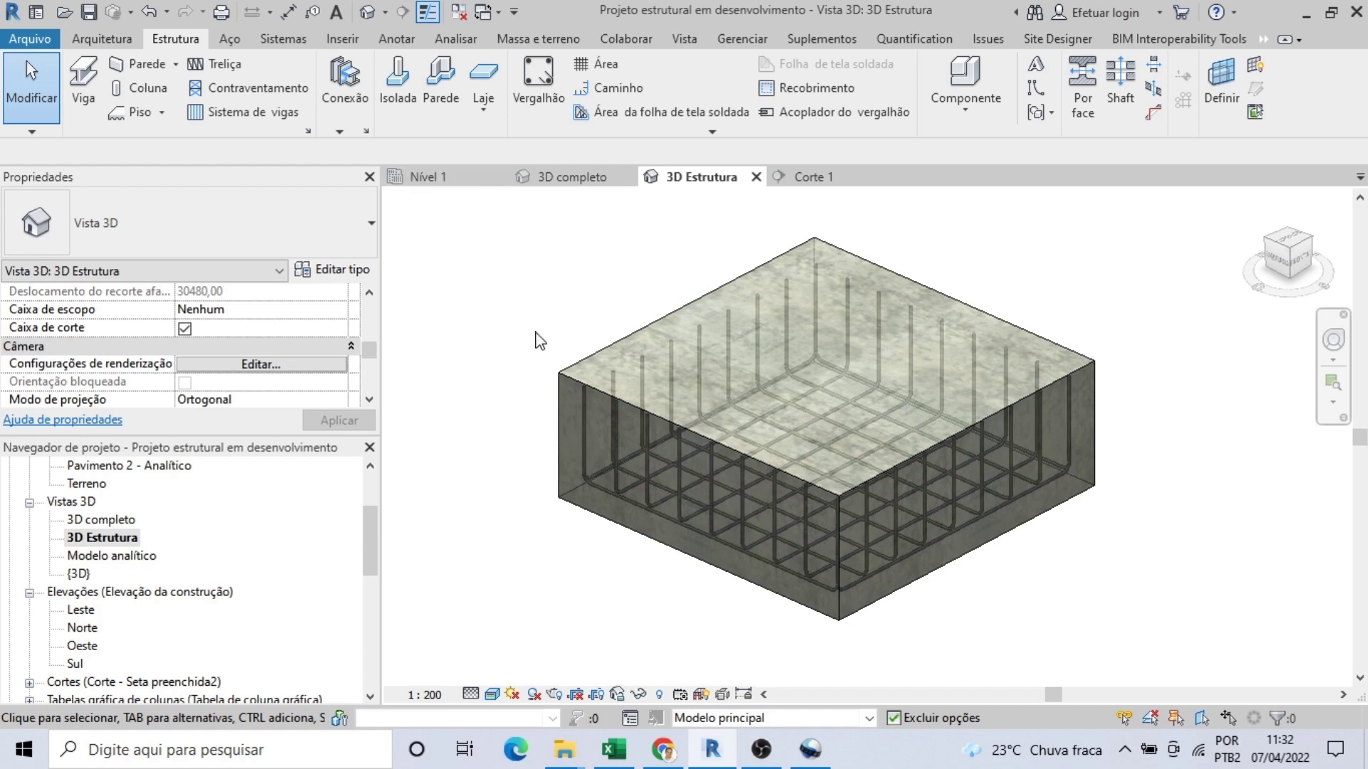
Step: Copy the footing with both rebar sets from grid intersection A/1 to C/1 in the Nível 1 plan, using multiple copies
{"action": "scroll", "coordinate": [546, 352], "scroll_direction": "down", "scroll_amount": 2}
{"action": "left_click_drag", "start_coordinate": [502, 242], "coordinate": [904, 553]}
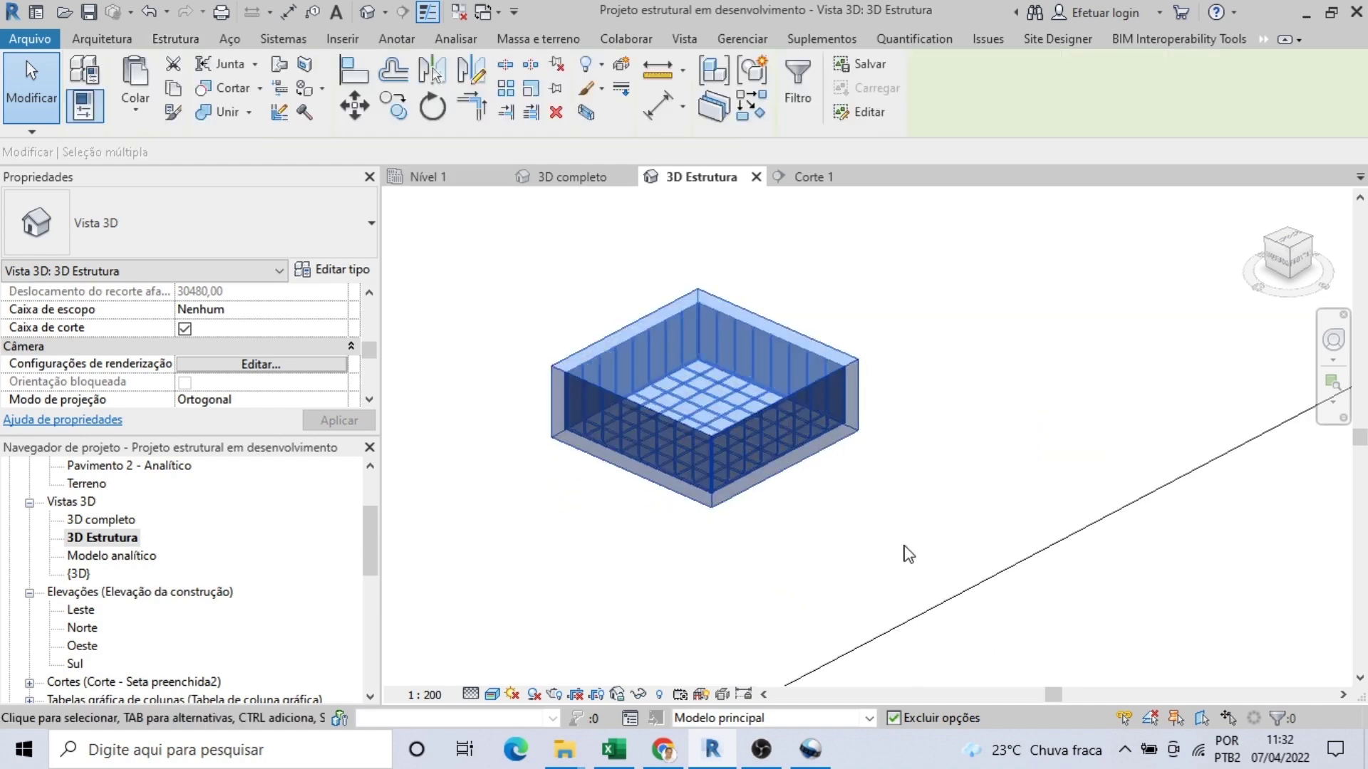
{"action": "left_click", "coordinate": [471, 183]}
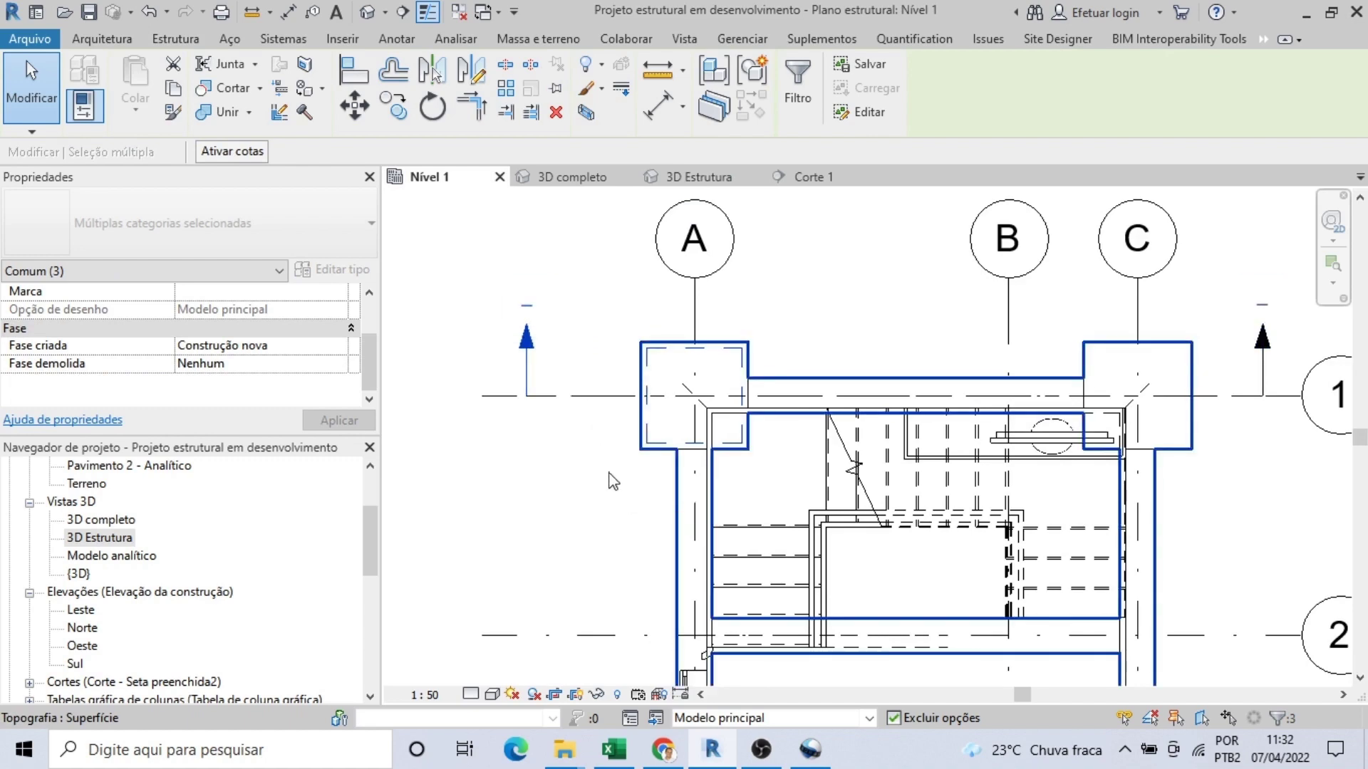
{"action": "left_click", "coordinate": [393, 105]}
{"action": "scroll", "coordinate": [695, 397], "scroll_direction": "up", "scroll_amount": 2}
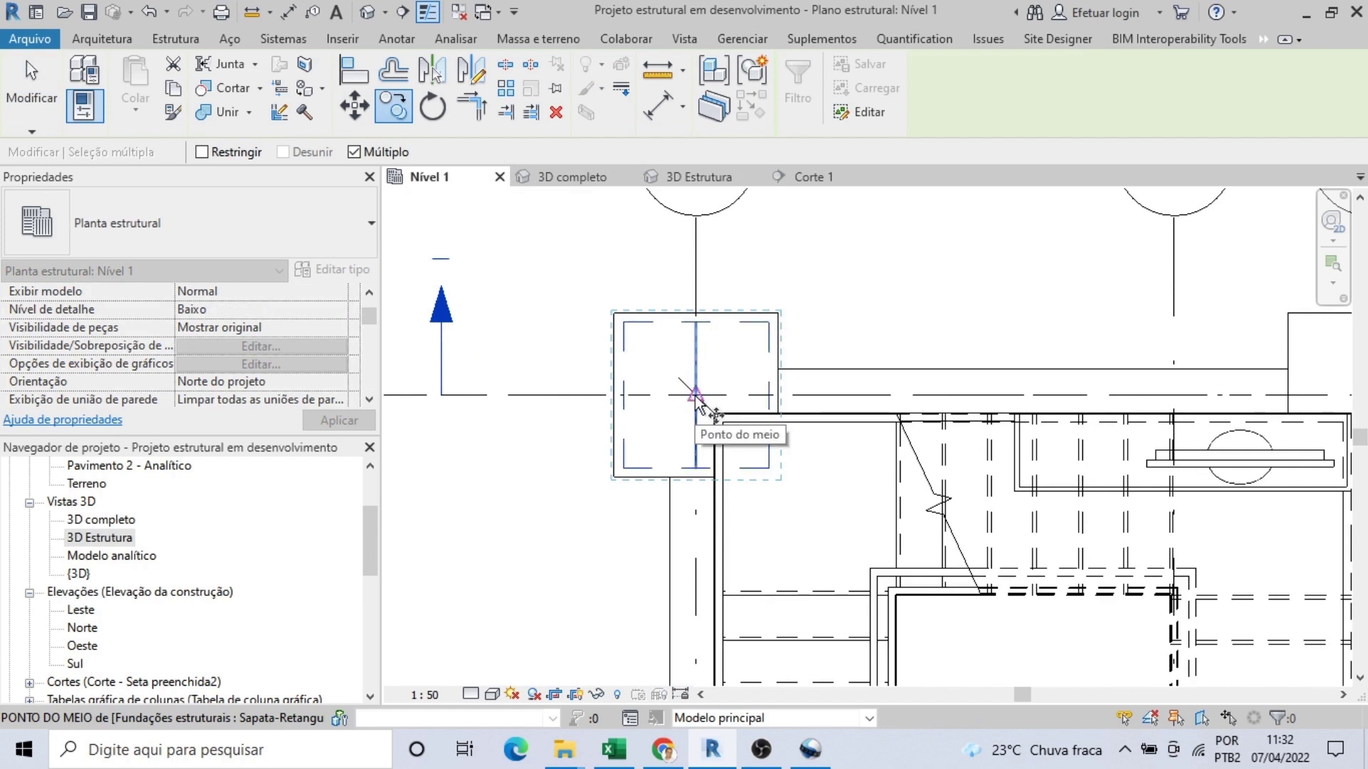
{"action": "left_click", "coordinate": [697, 397]}
{"action": "scroll", "coordinate": [696, 397], "scroll_direction": "down", "scroll_amount": 2}
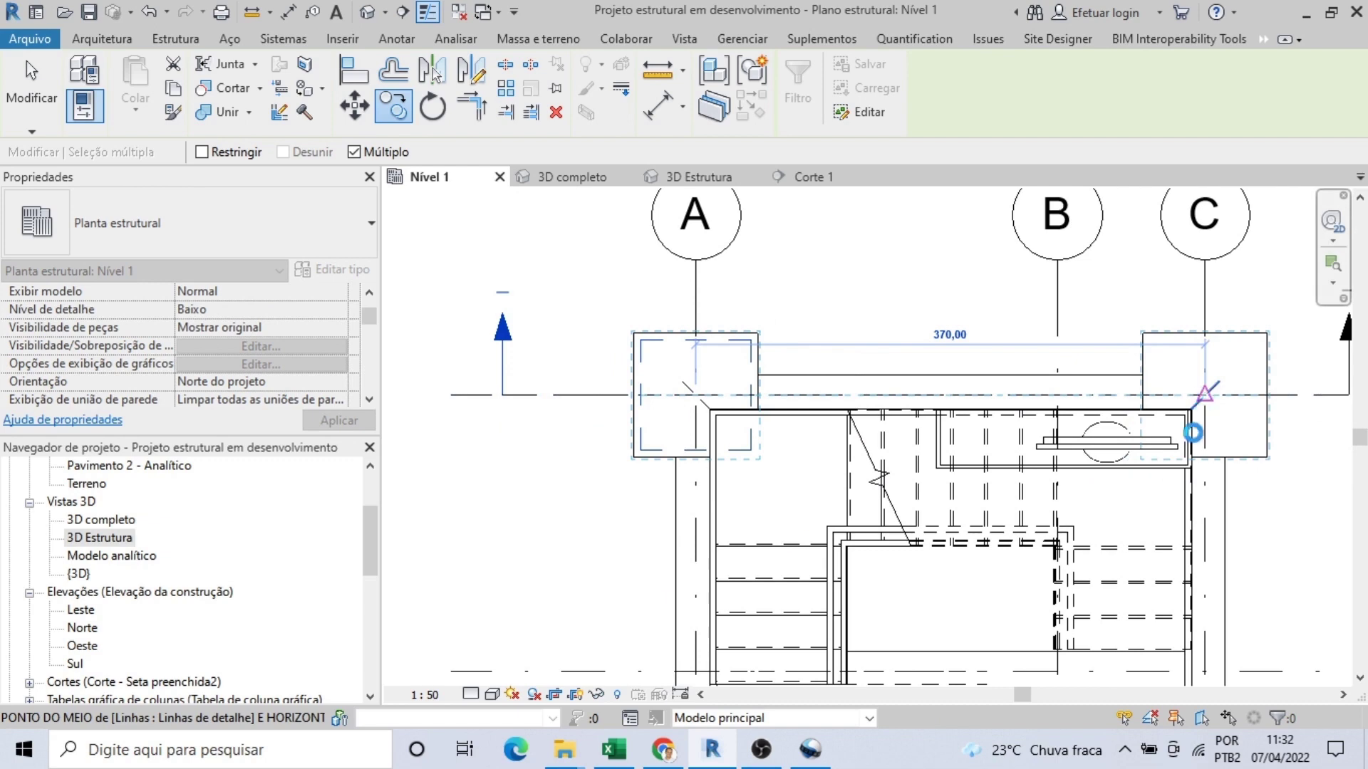
{"action": "left_click", "coordinate": [1204, 396]}
Step: Place further copies of the reinforced footing at grid intersections A/3 and C/3
{"action": "middle_click_drag", "start_coordinate": [1031, 583], "coordinate": [984, 192]}
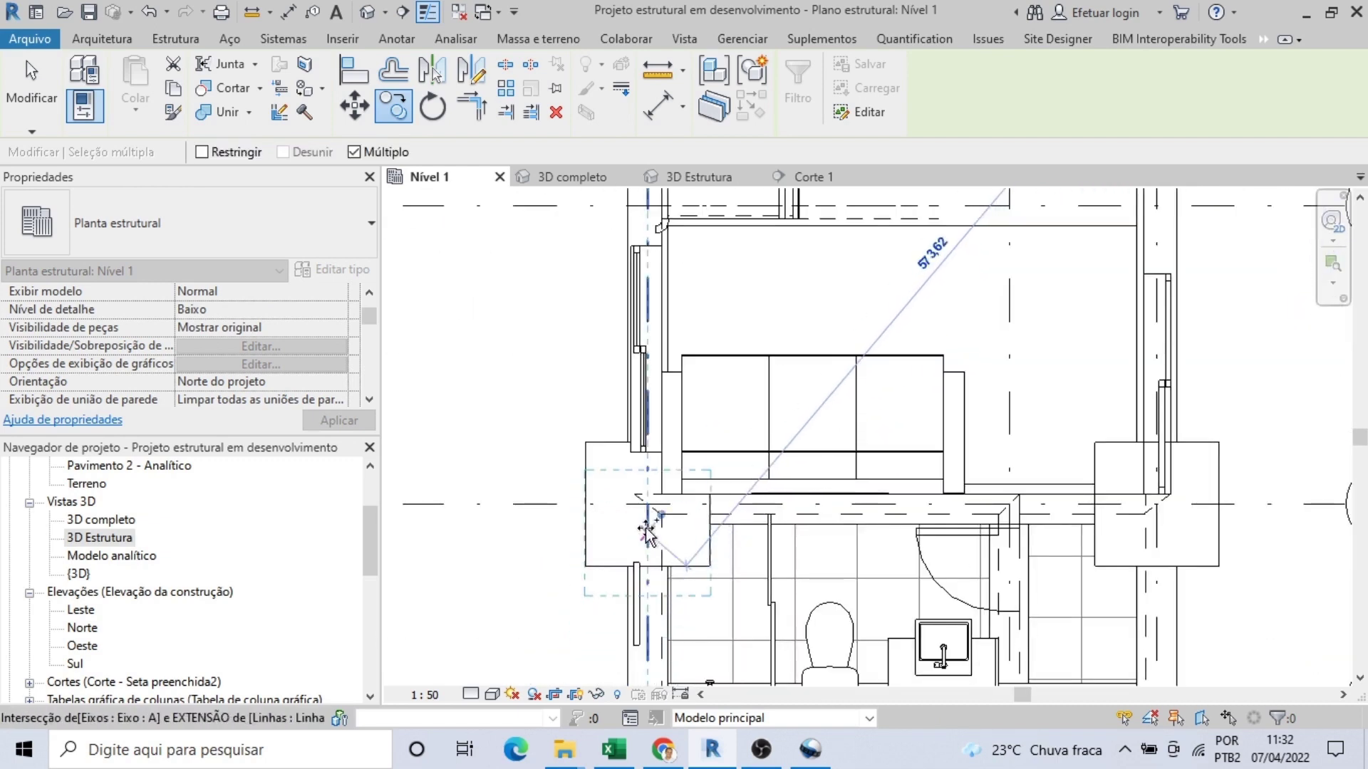
{"action": "left_click", "coordinate": [656, 453]}
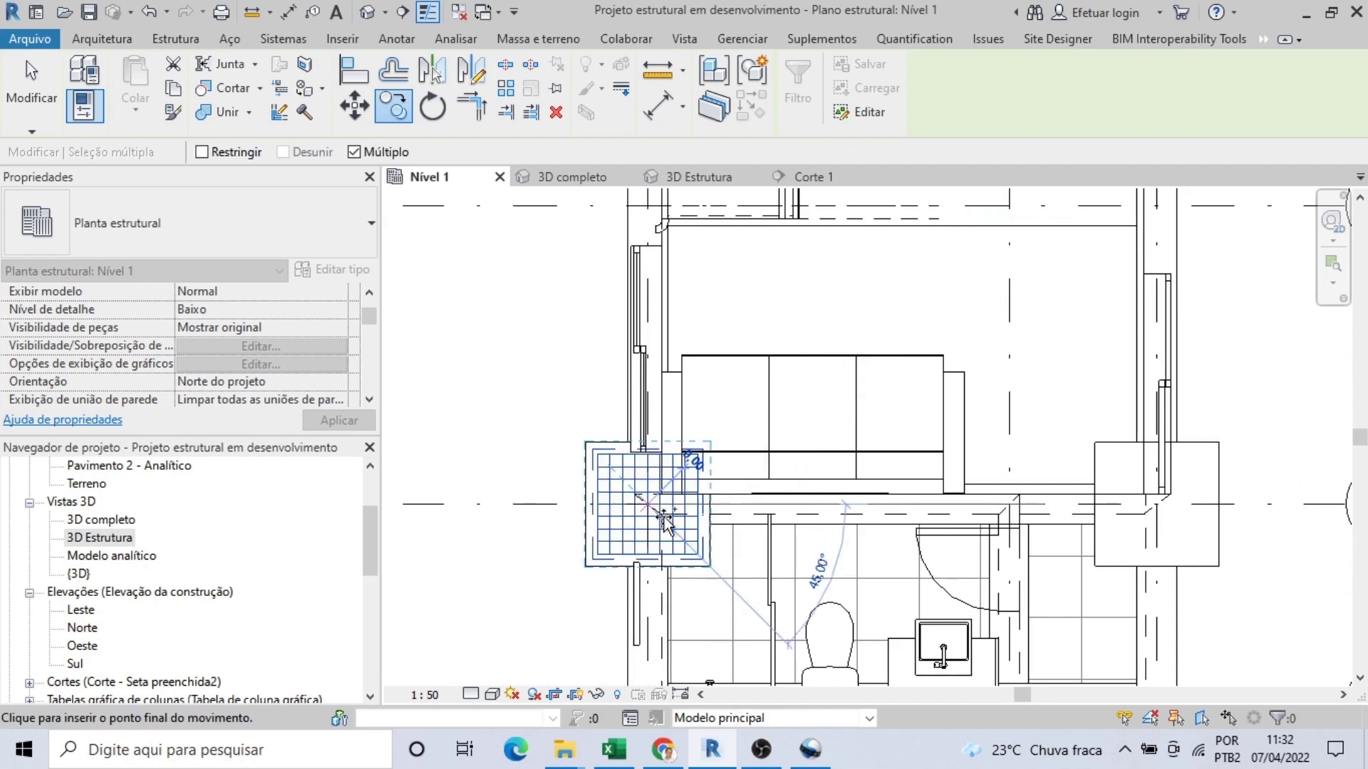
{"action": "left_click", "coordinate": [1157, 504]}
Step: Place the remaining reinforced footing copies at grid intersections A/5 and C/5
{"action": "scroll", "coordinate": [1038, 597], "scroll_direction": "down", "scroll_amount": 1}
{"action": "middle_click_drag", "start_coordinate": [1038, 597], "coordinate": [1011, 231]}
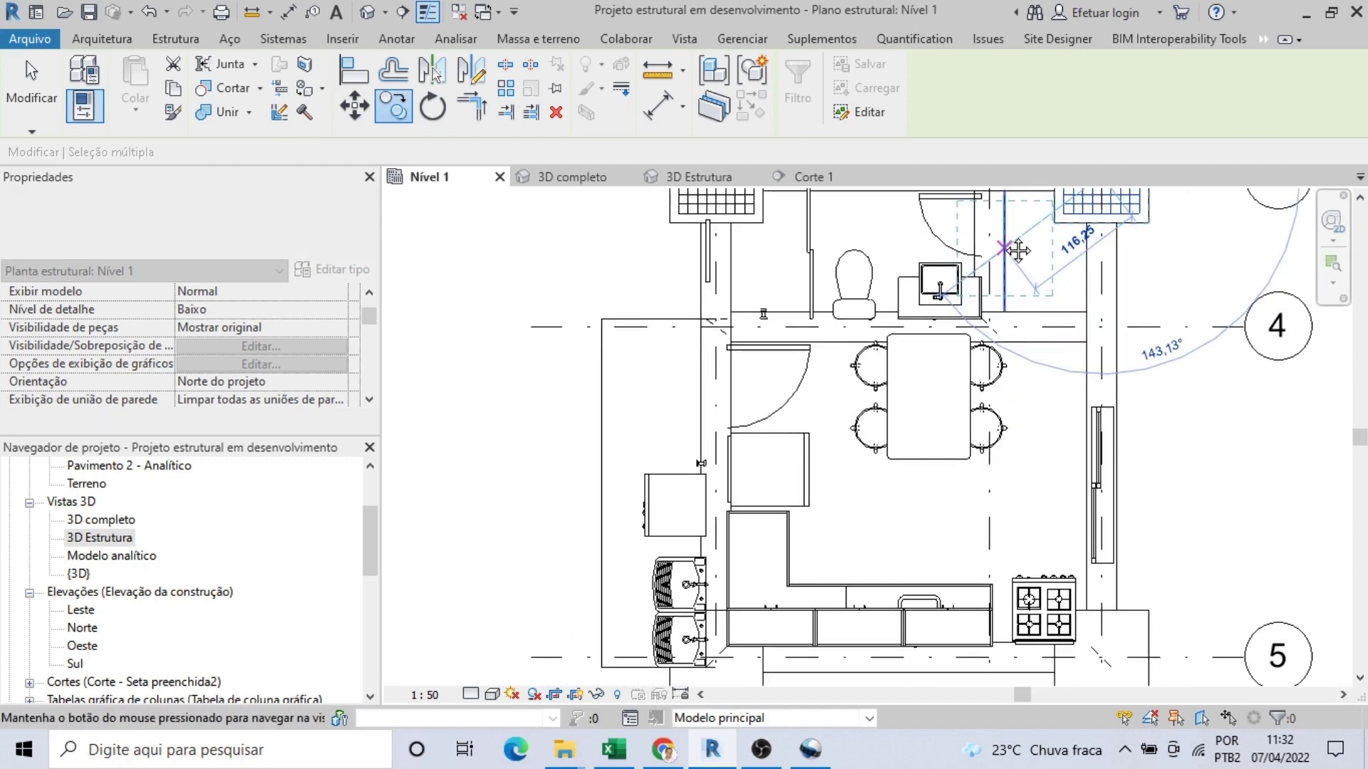
{"action": "middle_click_drag", "start_coordinate": [755, 676], "coordinate": [741, 417]}
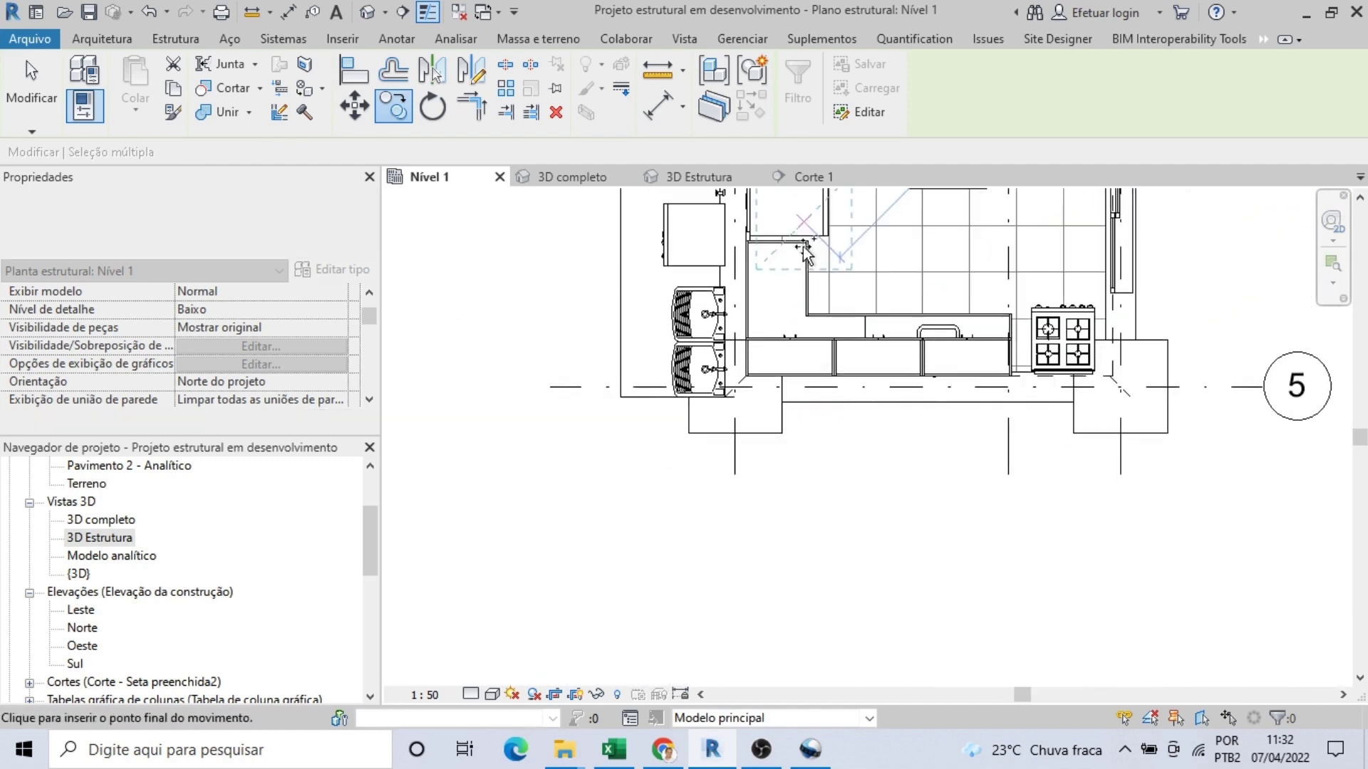
{"action": "left_click", "coordinate": [735, 390]}
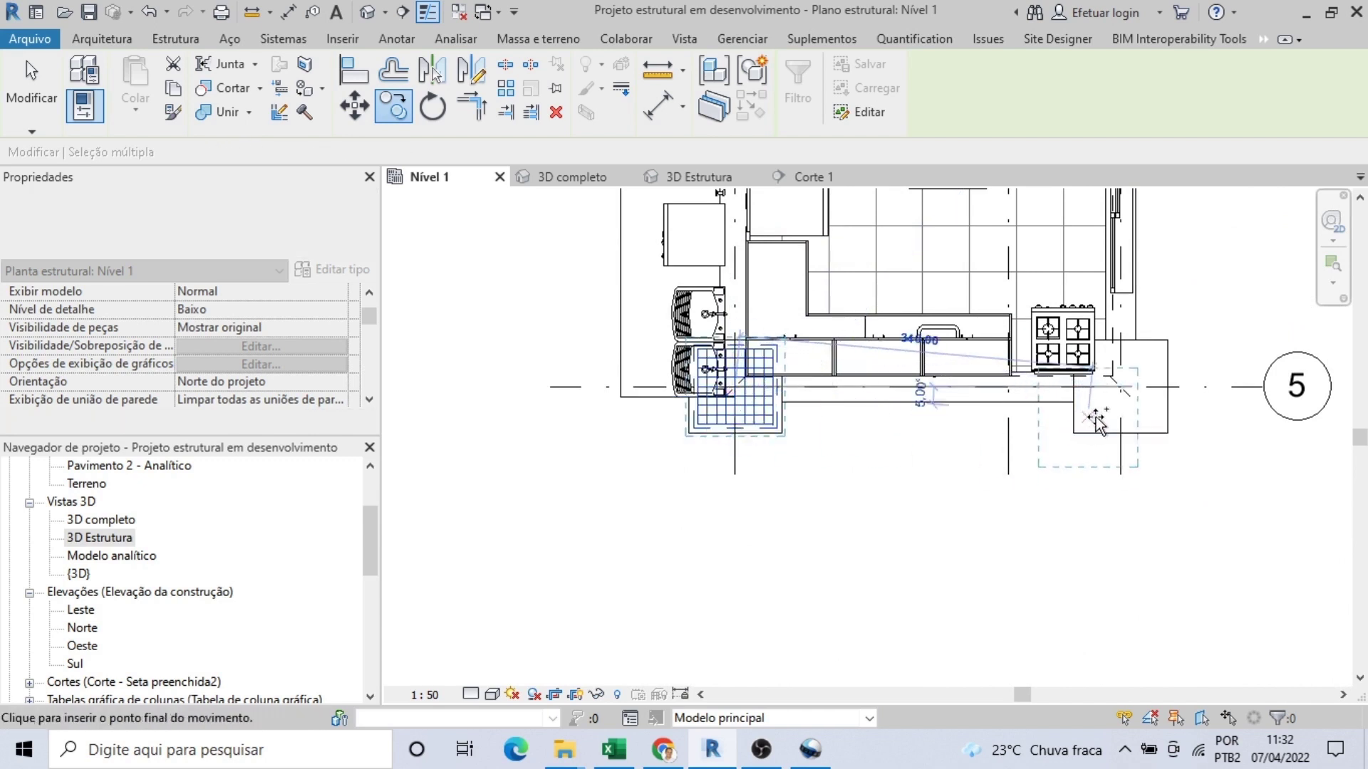
{"action": "left_click", "coordinate": [1122, 389]}
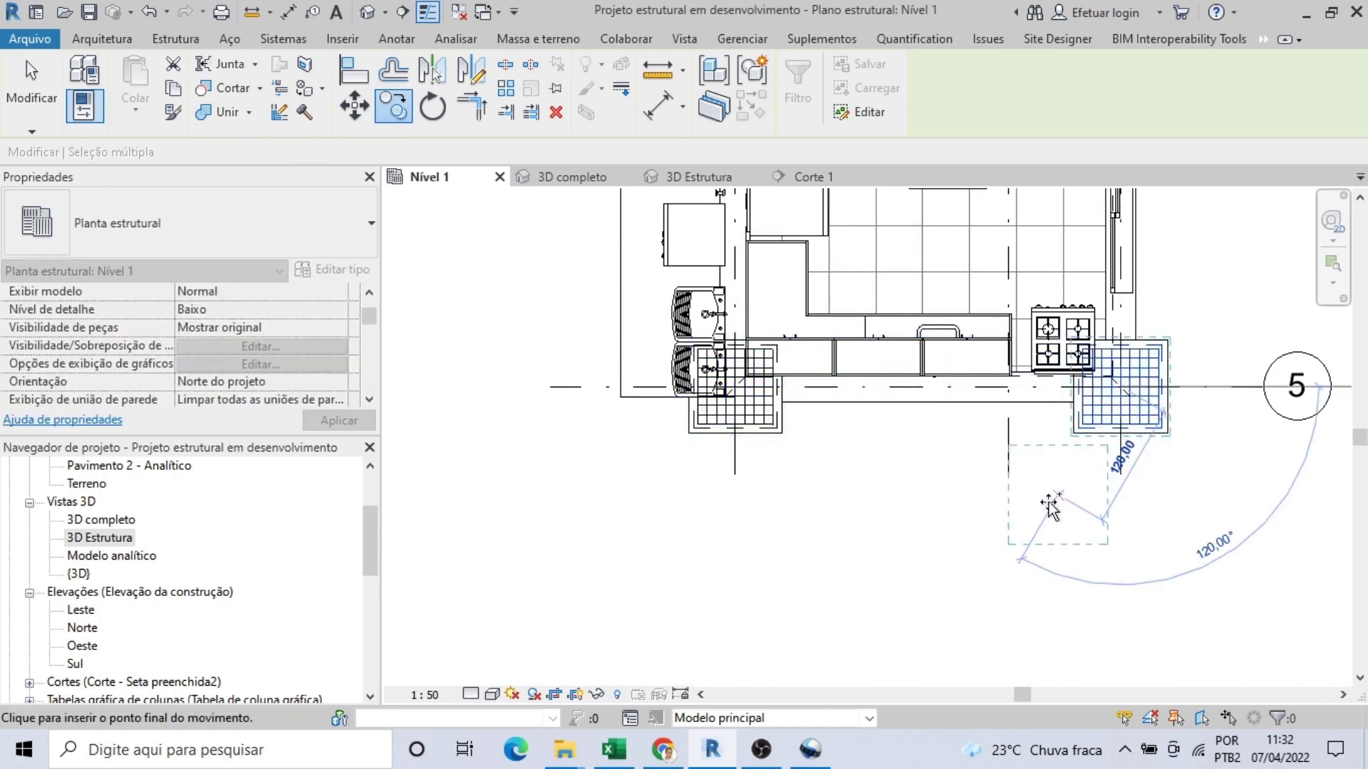
Step: Check the copied footings in the 3D completo view, close that view, and inspect them in 3D Estrutura
{"action": "left_click", "coordinate": [570, 178]}
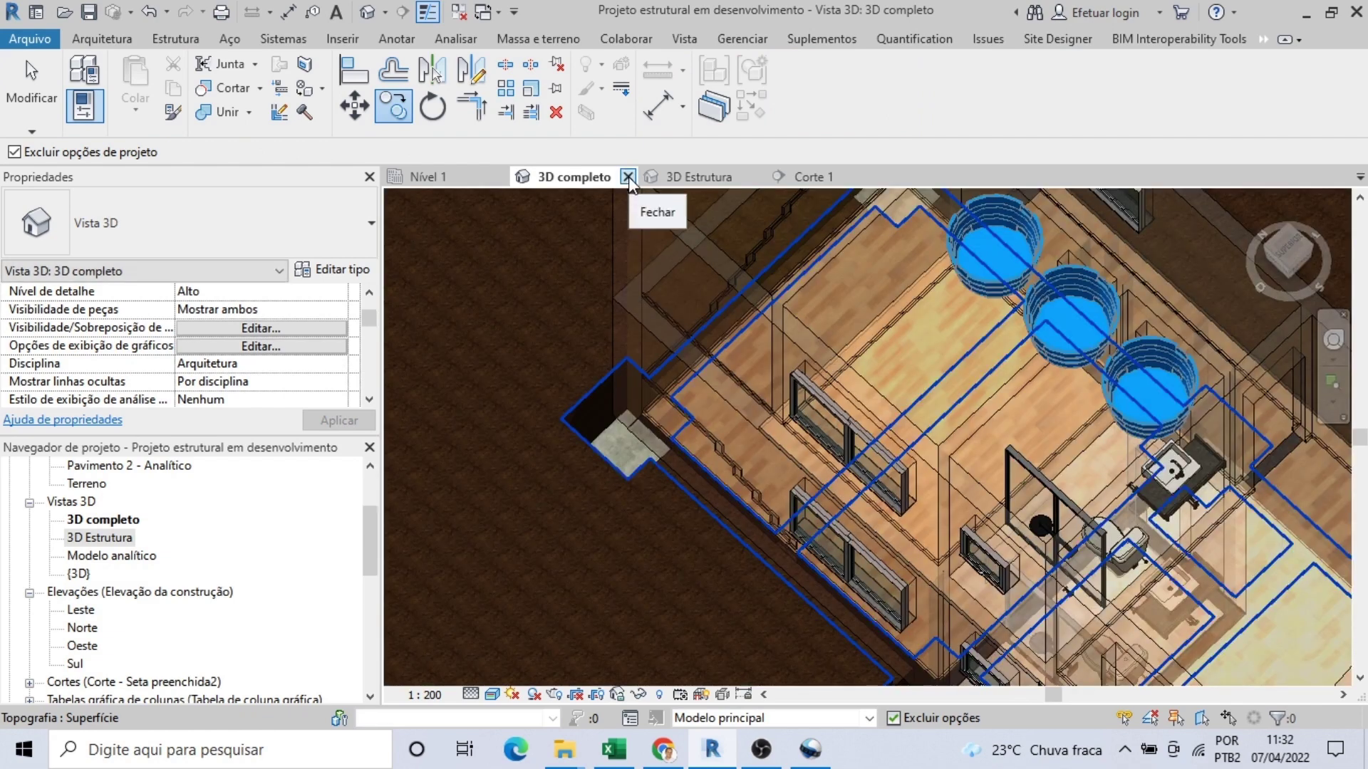
{"action": "scroll", "coordinate": [745, 496], "scroll_direction": "down", "scroll_amount": 4}
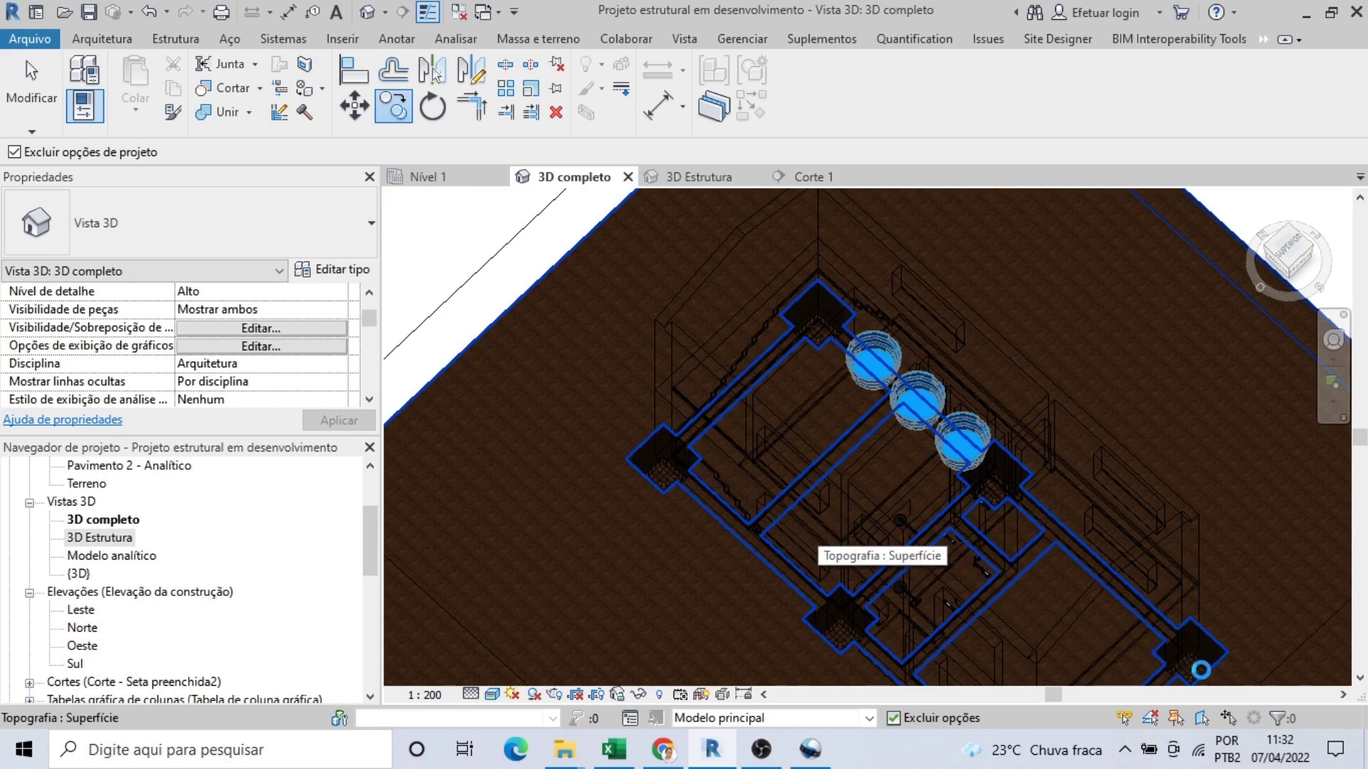
{"action": "scroll", "coordinate": [1204, 671], "scroll_direction": "up", "scroll_amount": 2}
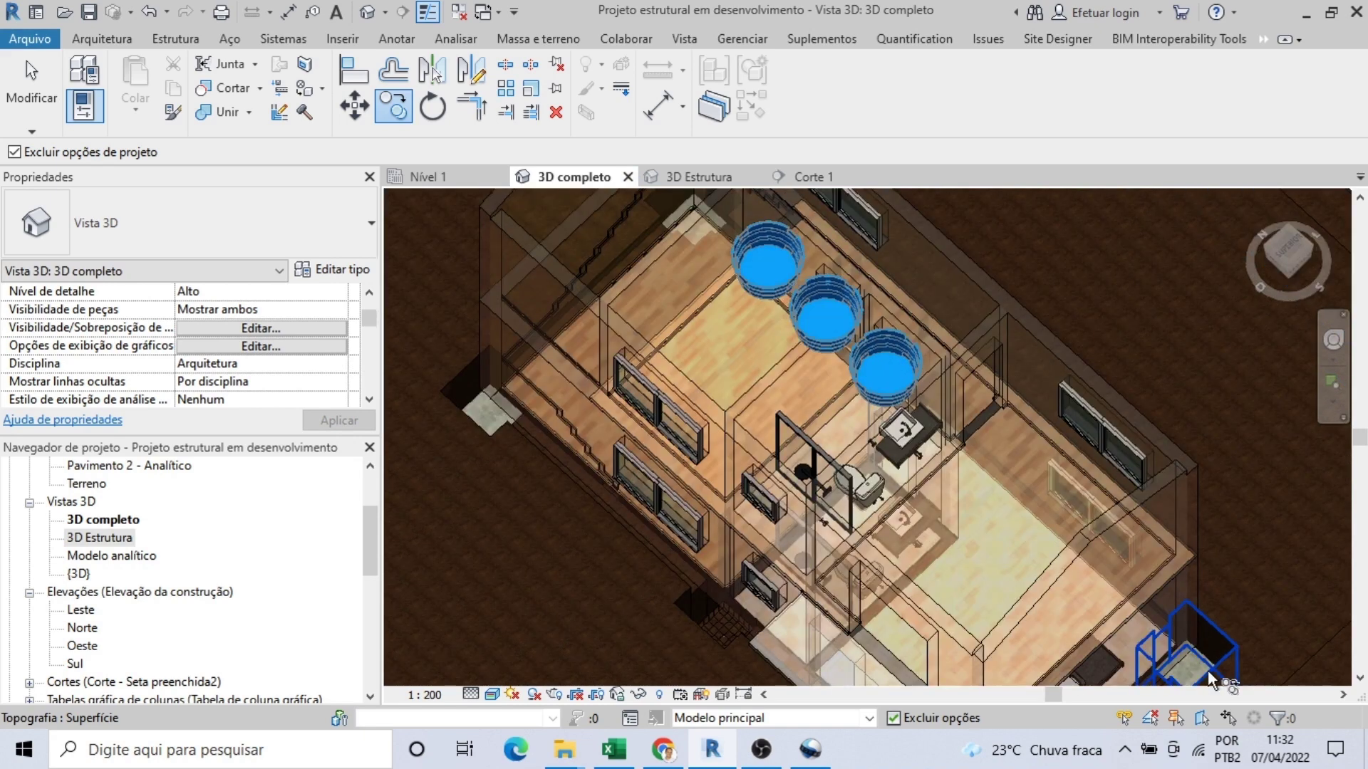
{"action": "left_click", "coordinate": [629, 177]}
{"action": "left_click", "coordinate": [585, 179]}
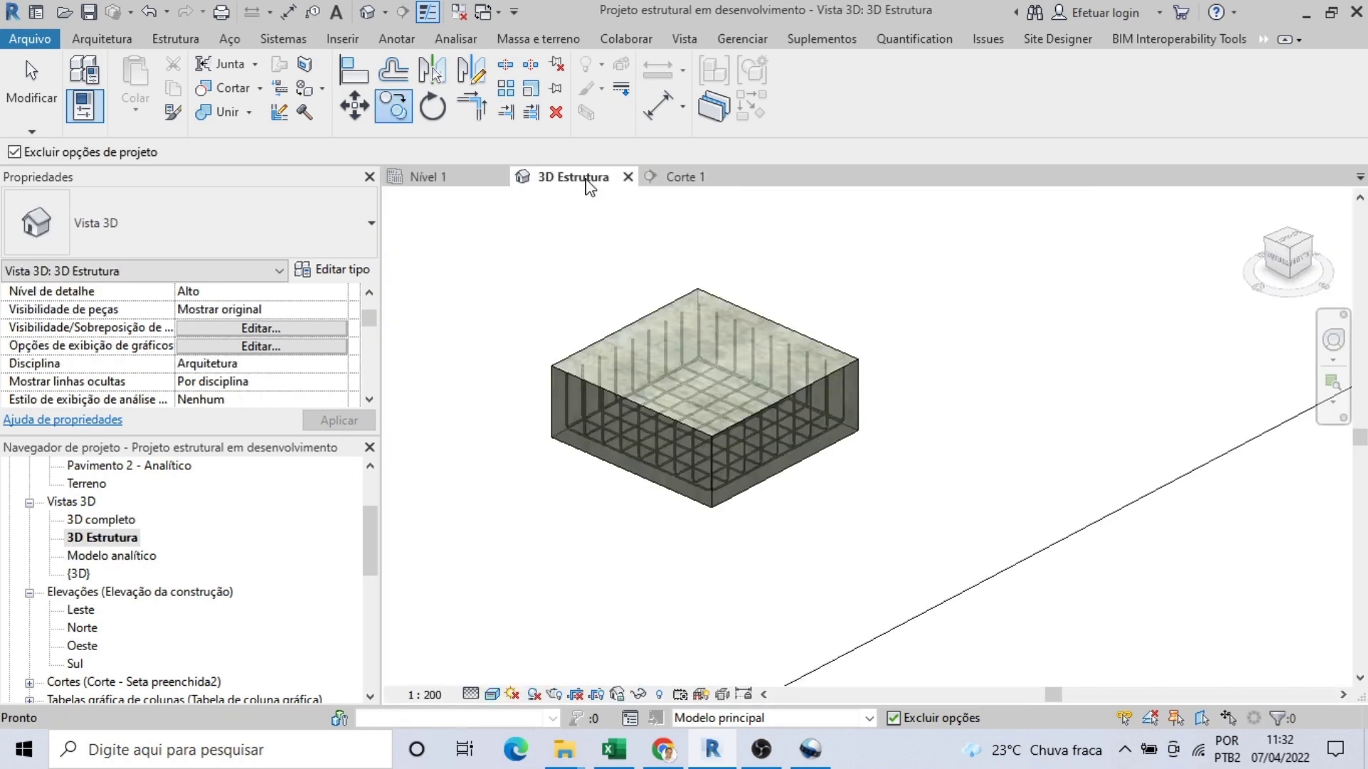
{"action": "scroll", "coordinate": [739, 400], "scroll_direction": "down", "scroll_amount": 3}
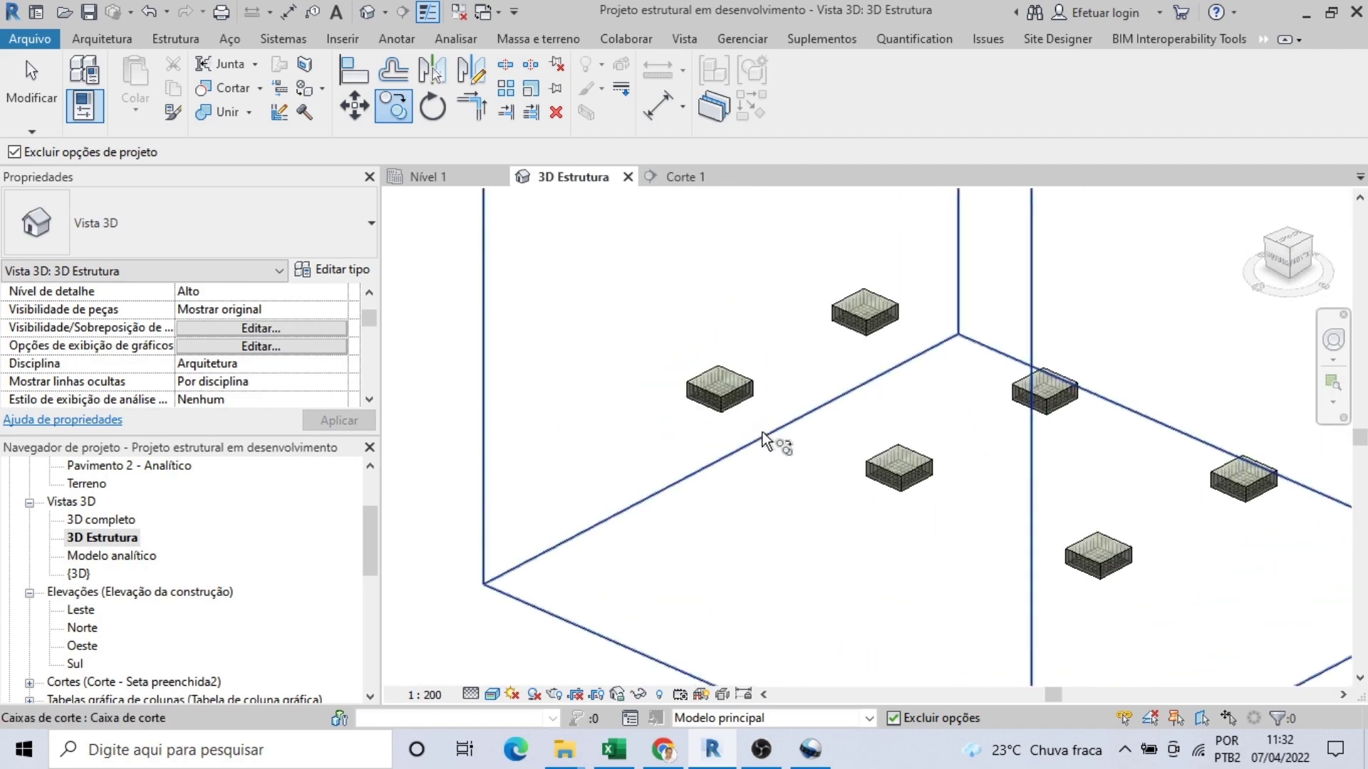
Step: Review the foundation schedules 2.1 Concreto e Formas, 2.2 Quadro de ferros and 2.3 Quadro resumo de Ferros, and close all three
{"action": "scroll", "coordinate": [178, 556], "scroll_direction": "down", "scroll_amount": 4}
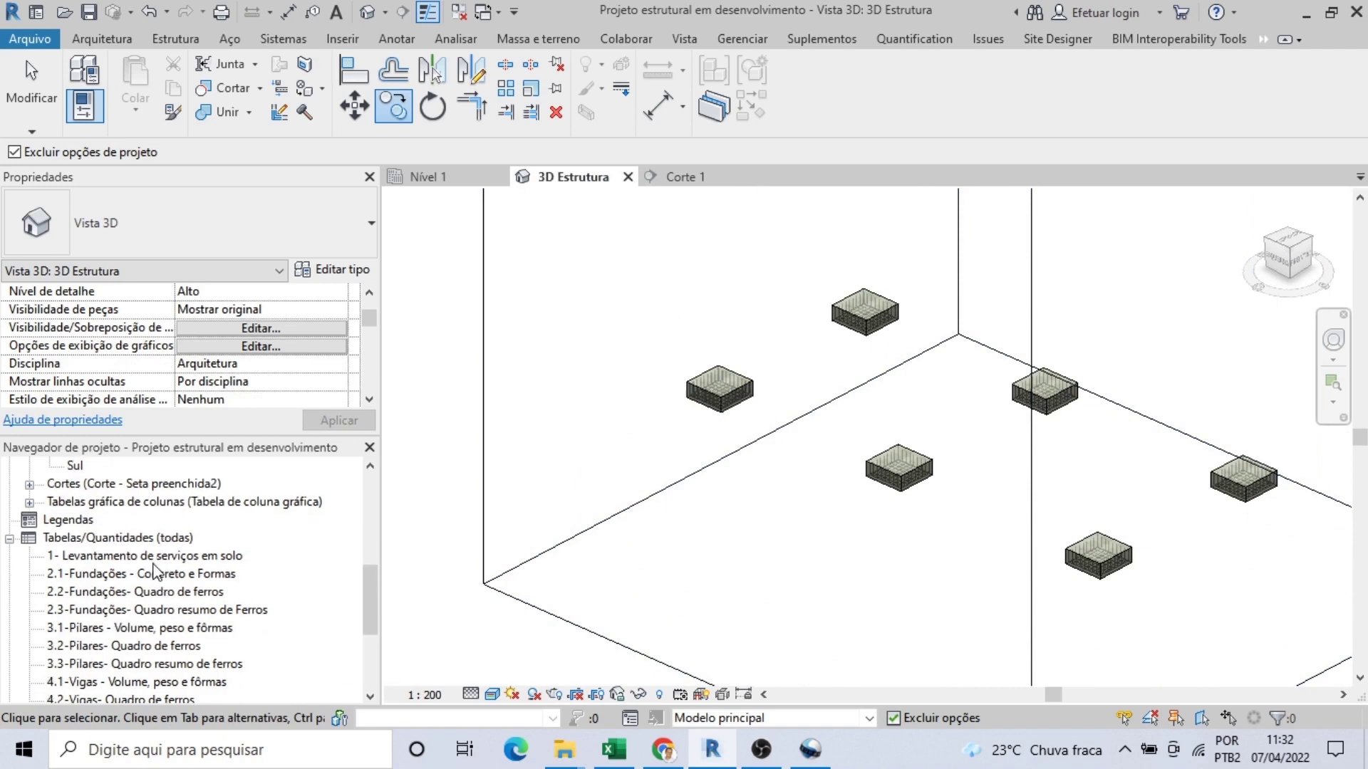
{"action": "left_click", "coordinate": [78, 577]}
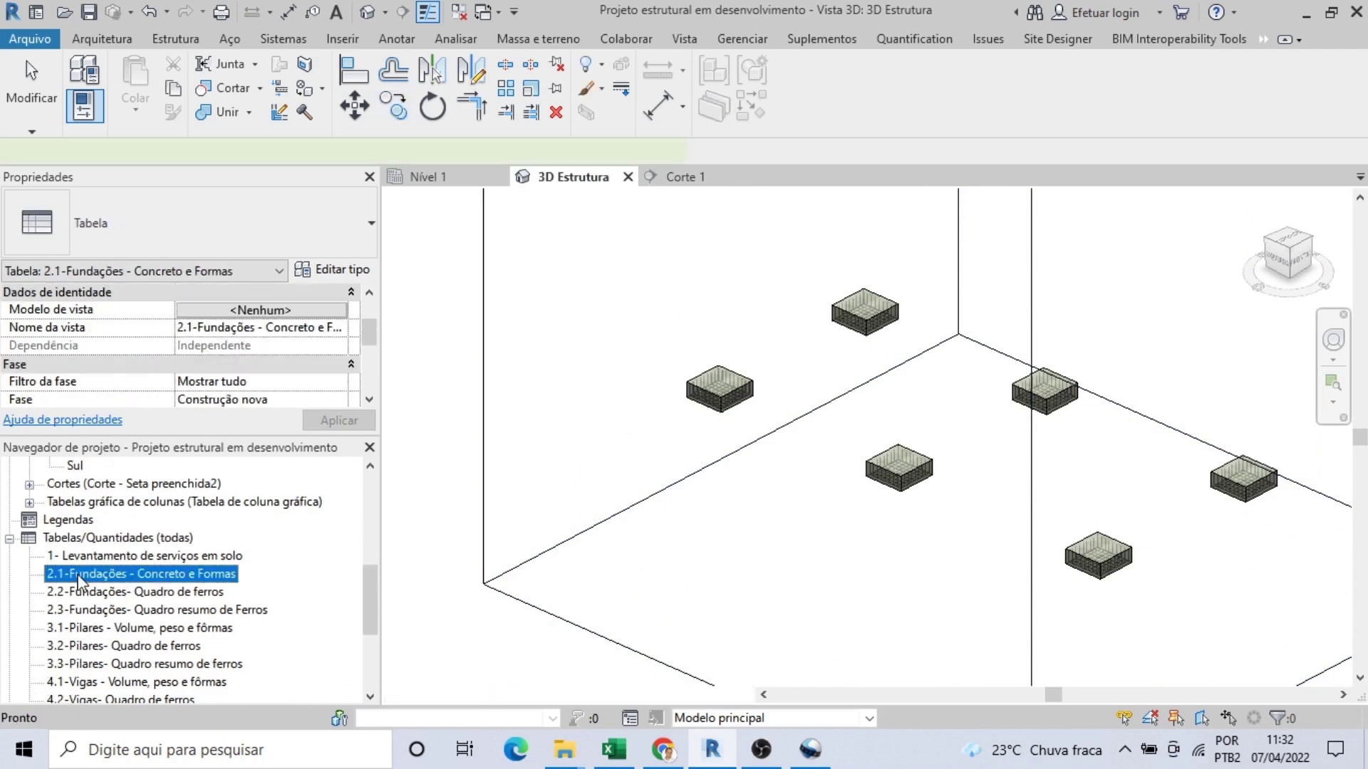
{"action": "double_click", "coordinate": [78, 579]}
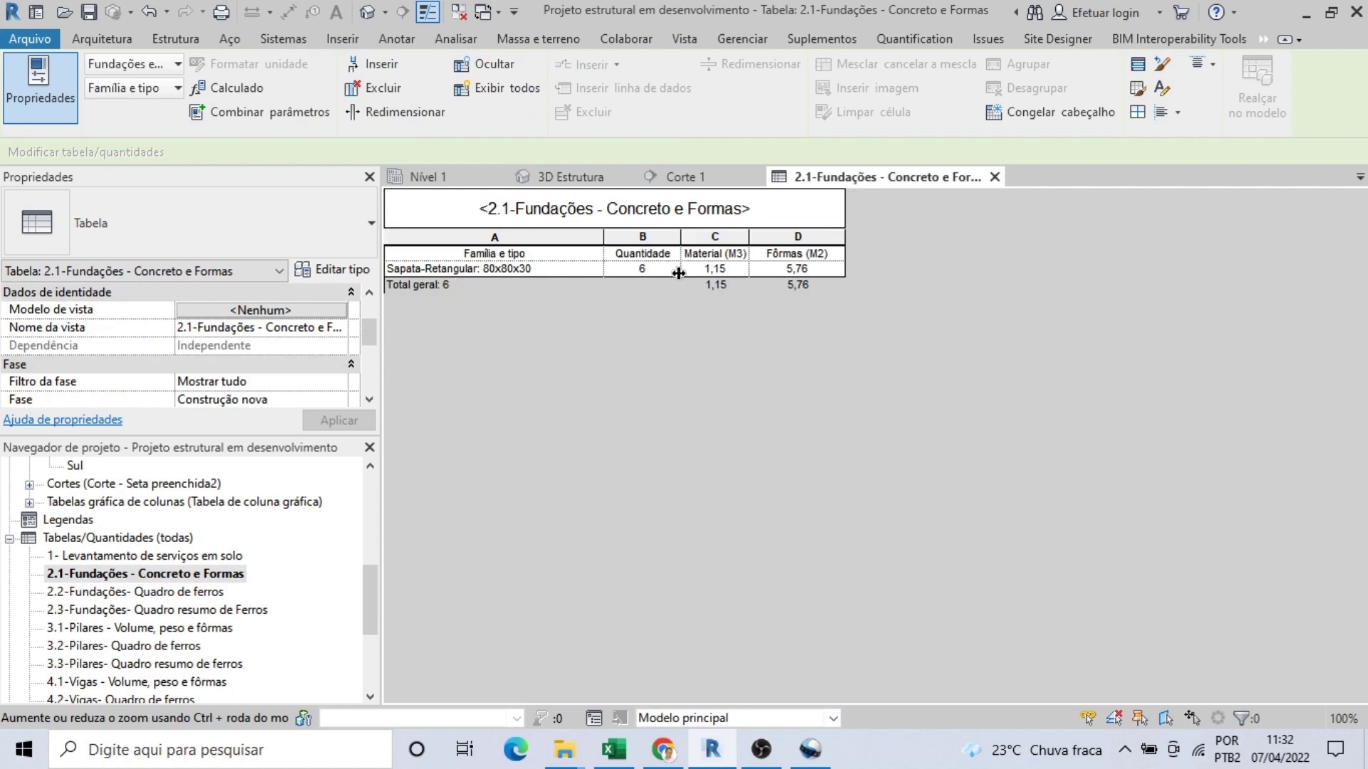
{"action": "left_click", "coordinate": [198, 600]}
{"action": "double_click", "coordinate": [195, 597]}
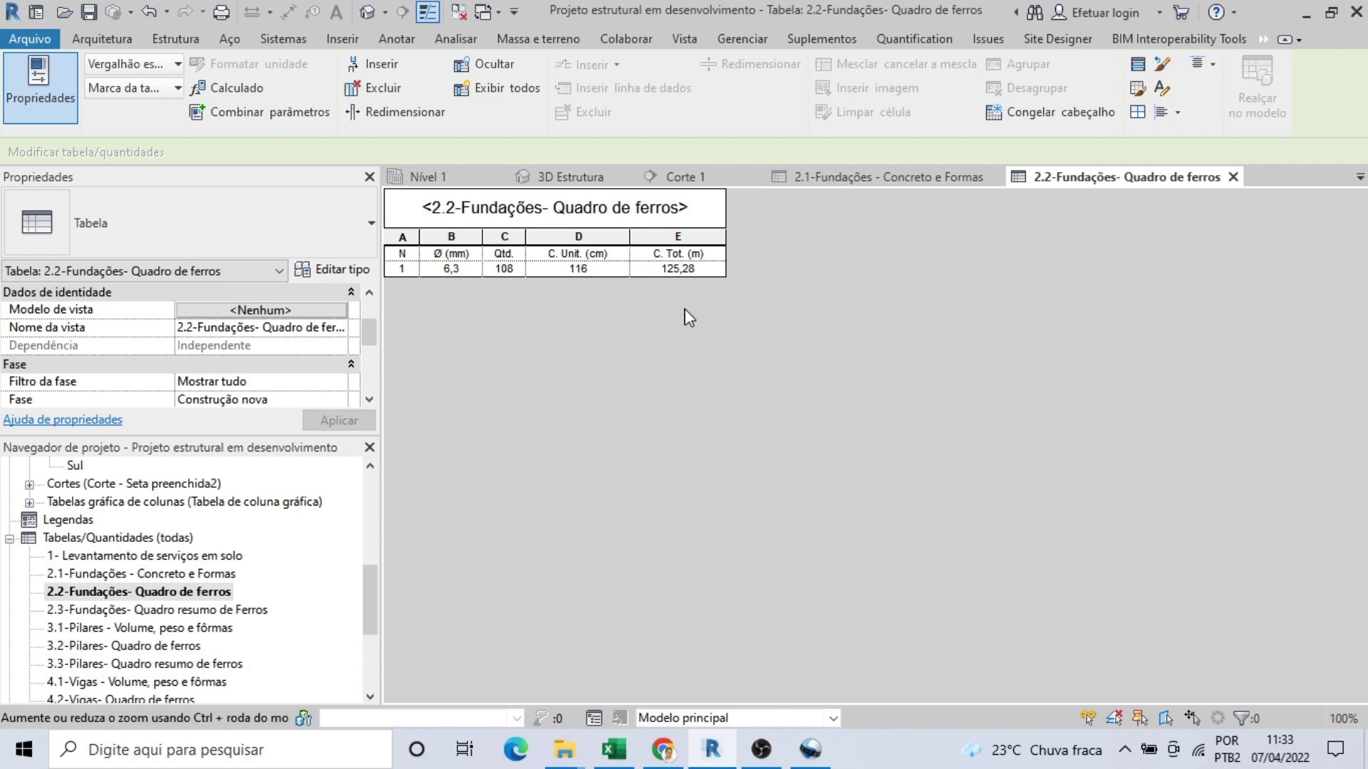
{"action": "left_click", "coordinate": [171, 616]}
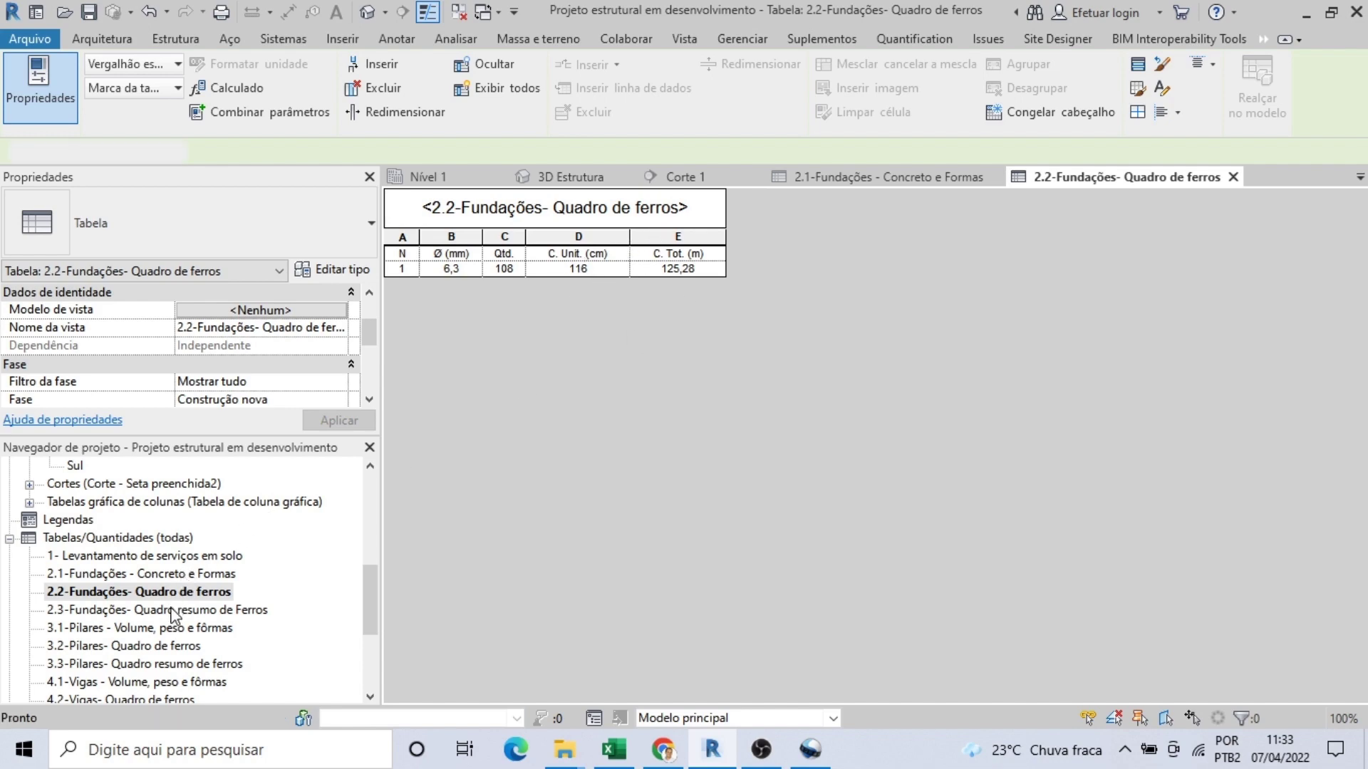
{"action": "double_click", "coordinate": [171, 610]}
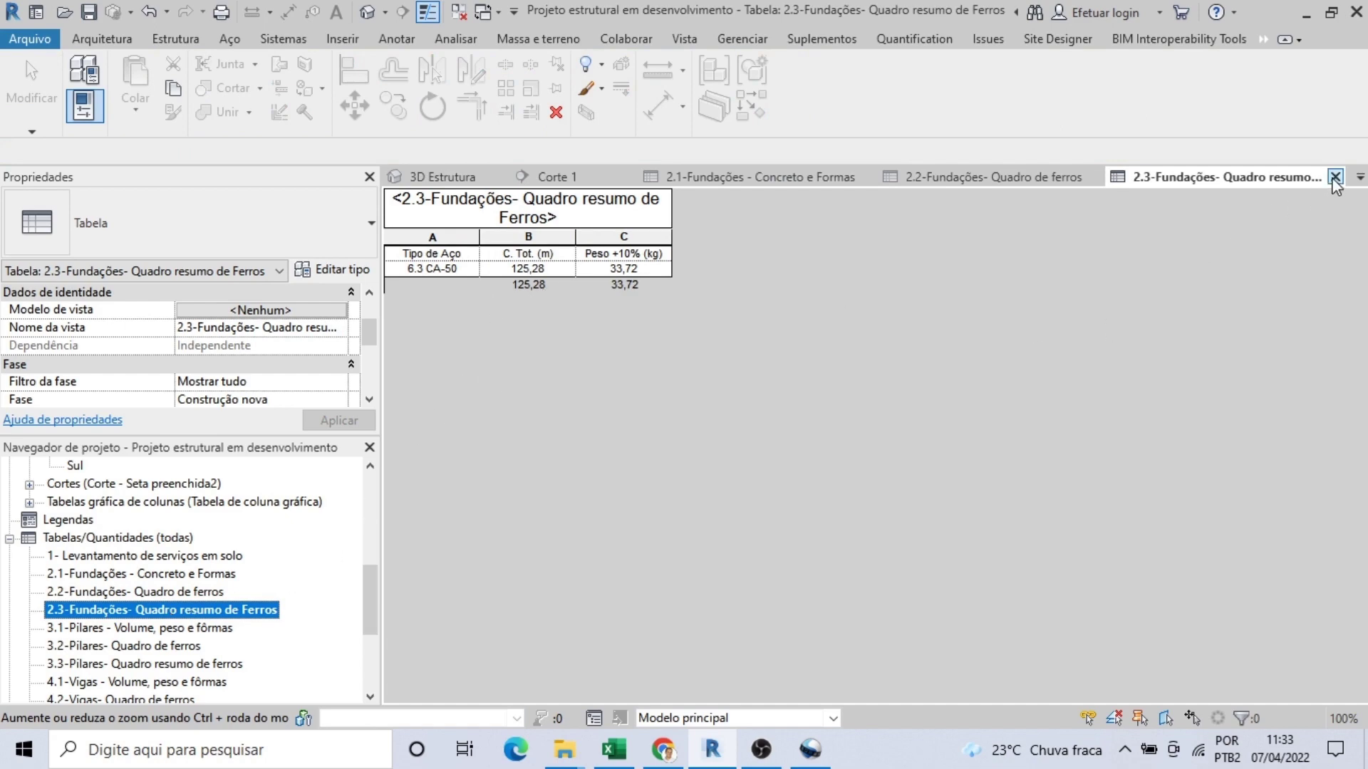
{"action": "left_click", "coordinate": [1226, 176]}
{"action": "left_click", "coordinate": [1335, 177]}
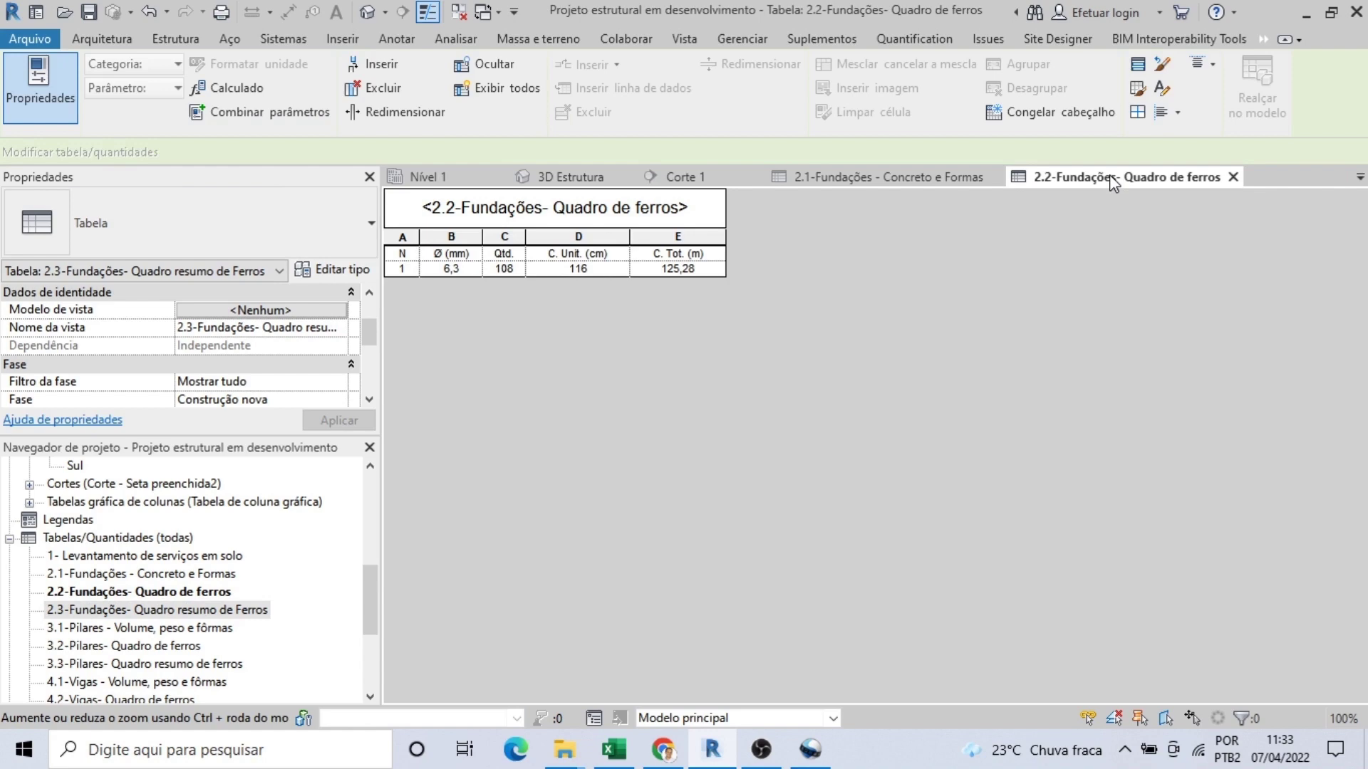
{"action": "left_click", "coordinate": [1229, 178]}
{"action": "left_click", "coordinate": [994, 176]}
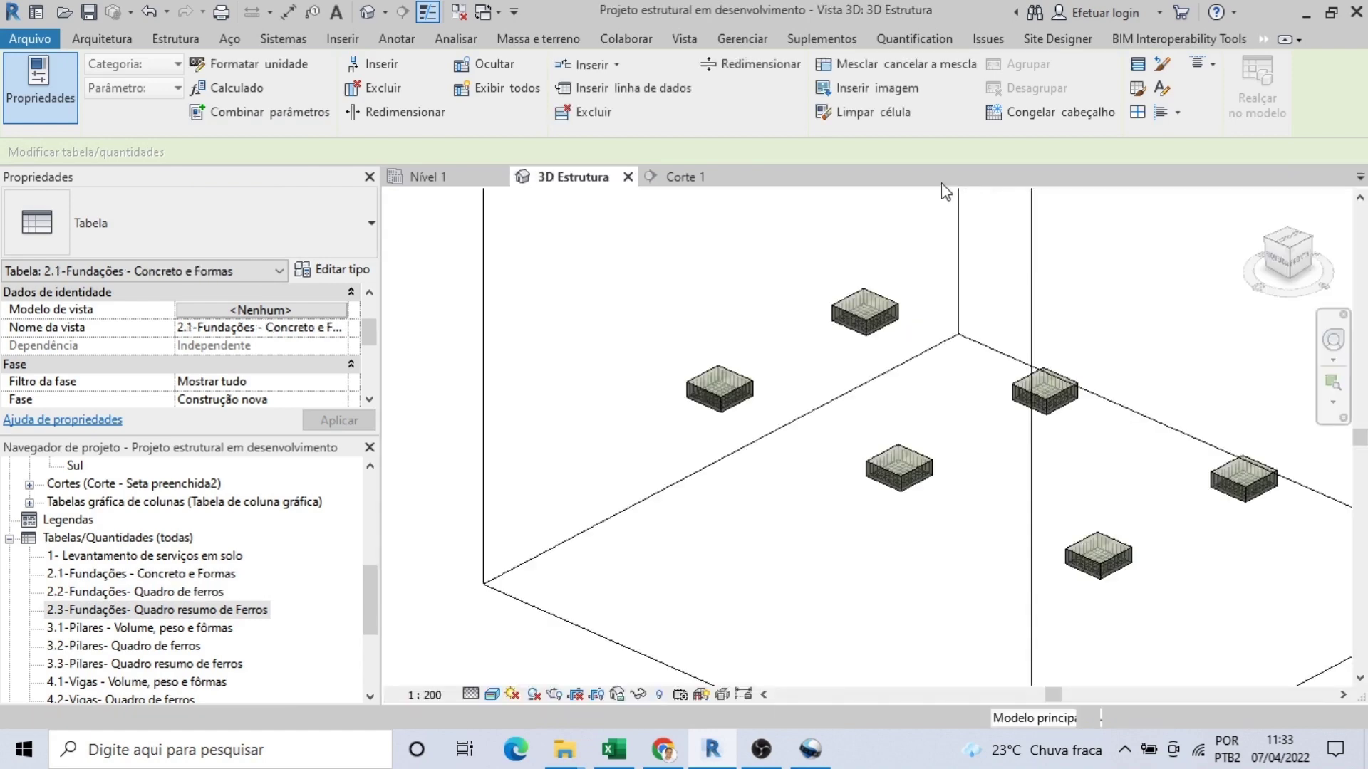
Step: Place a 19x19 rectangular concrete structural column at grid intersection A/1 in the Nível 1 plan
{"action": "left_click", "coordinate": [710, 184]}
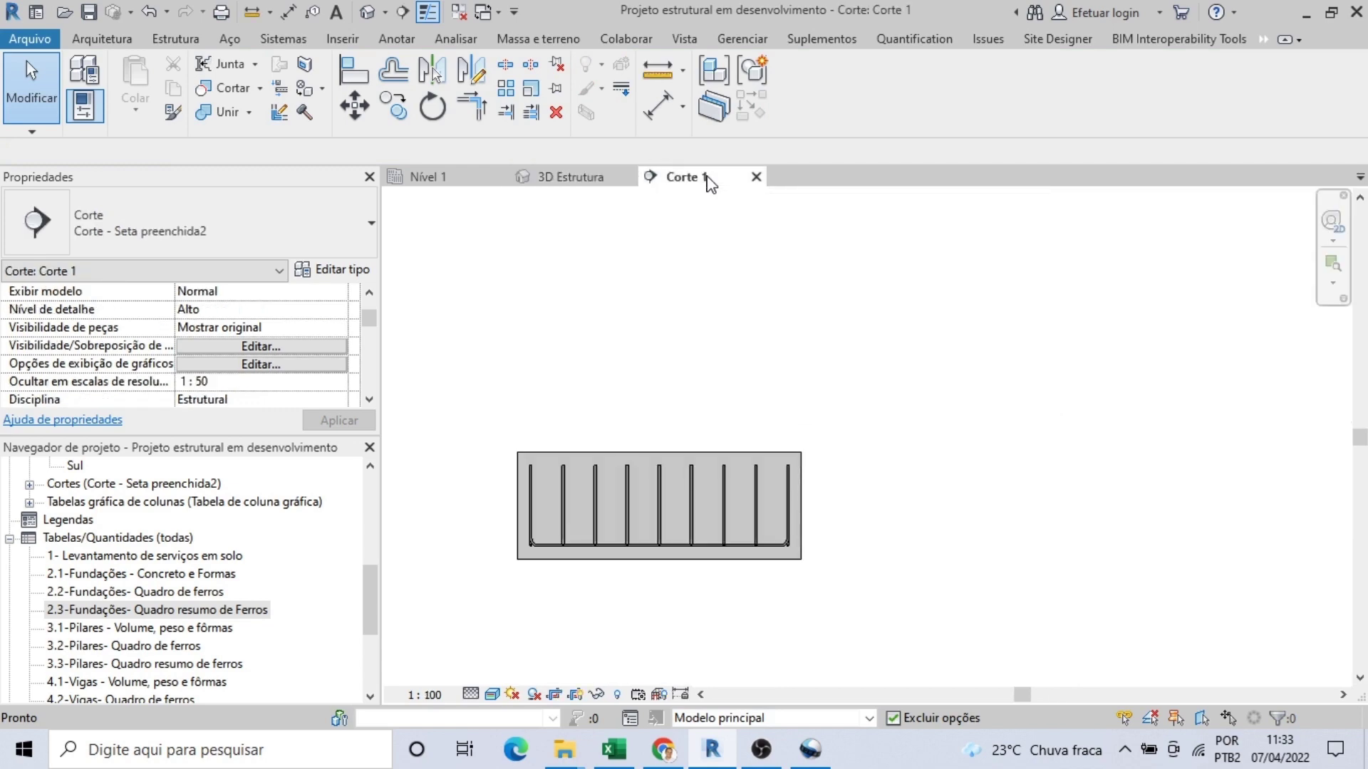
{"action": "left_click", "coordinate": [454, 183]}
{"action": "scroll", "coordinate": [666, 438], "scroll_direction": "down", "scroll_amount": 1}
{"action": "middle_click_drag", "start_coordinate": [678, 450], "coordinate": [662, 656]}
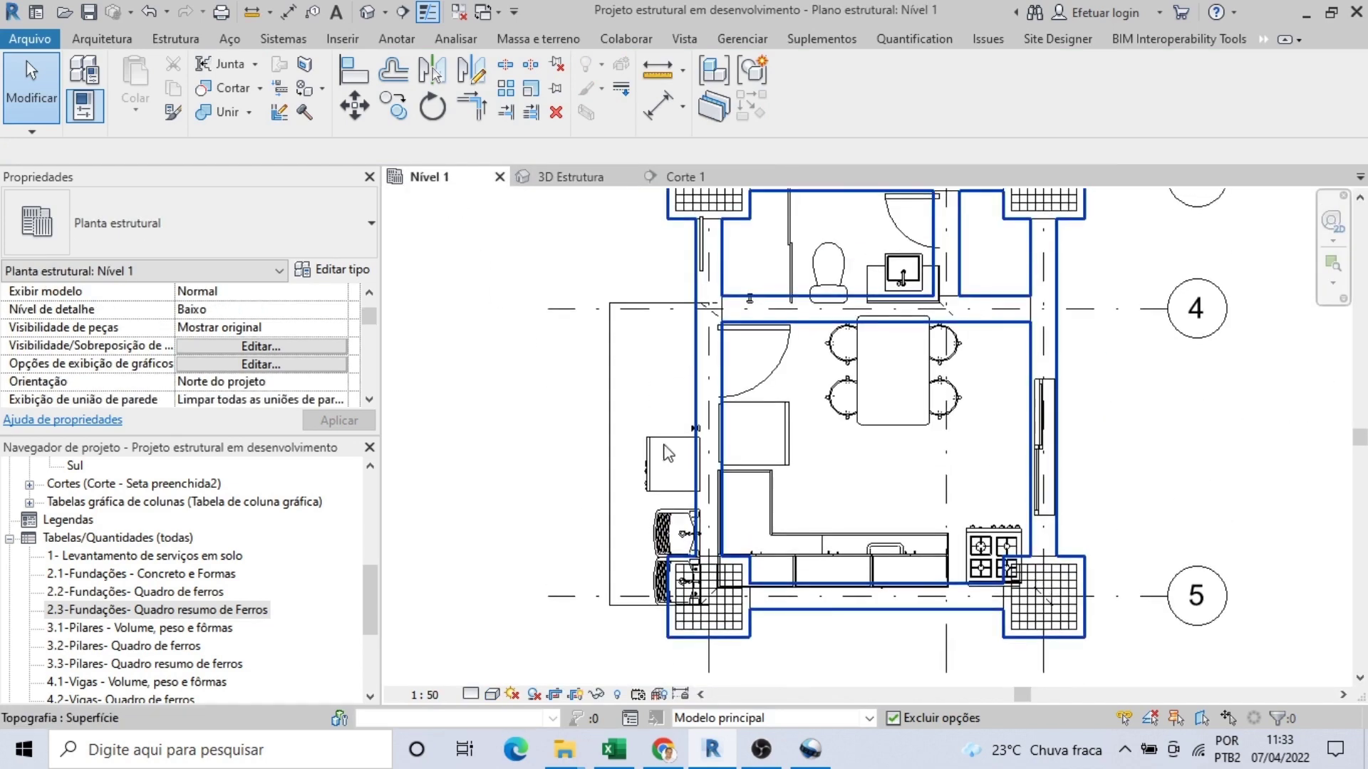
{"action": "middle_click_drag", "start_coordinate": [672, 394], "coordinate": [648, 600]}
{"action": "scroll", "coordinate": [689, 332], "scroll_direction": "up", "scroll_amount": 1}
{"action": "middle_click_drag", "start_coordinate": [689, 341], "coordinate": [677, 637]}
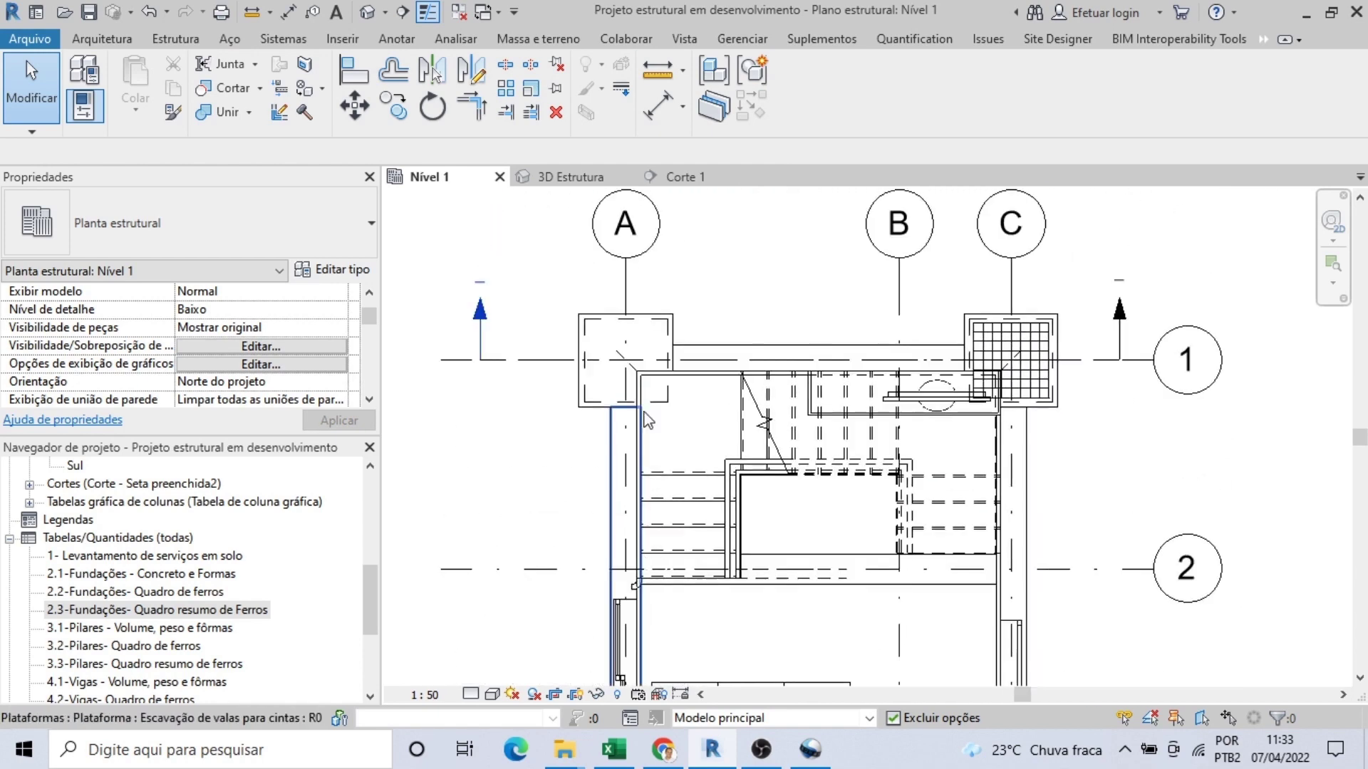
{"action": "scroll", "coordinate": [602, 366], "scroll_direction": "up", "scroll_amount": 3}
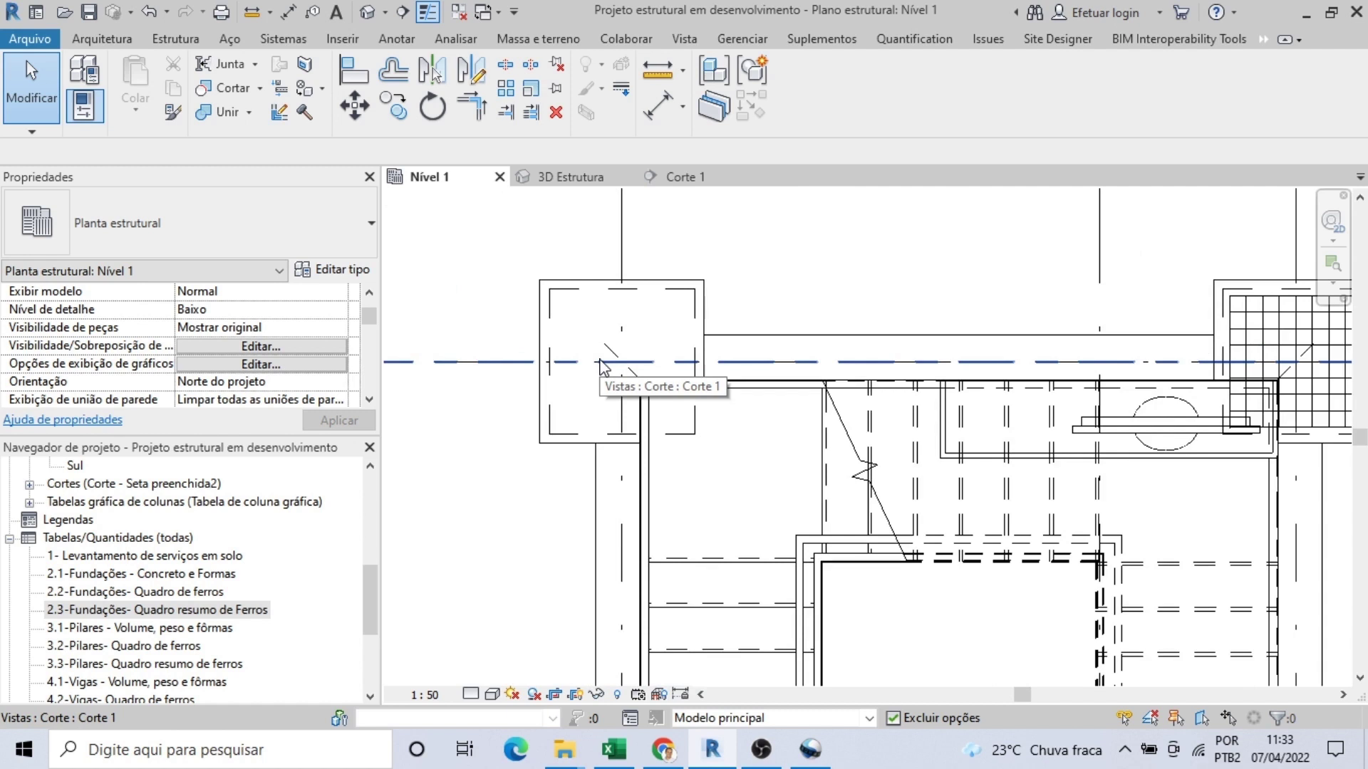
{"action": "left_click", "coordinate": [175, 39]}
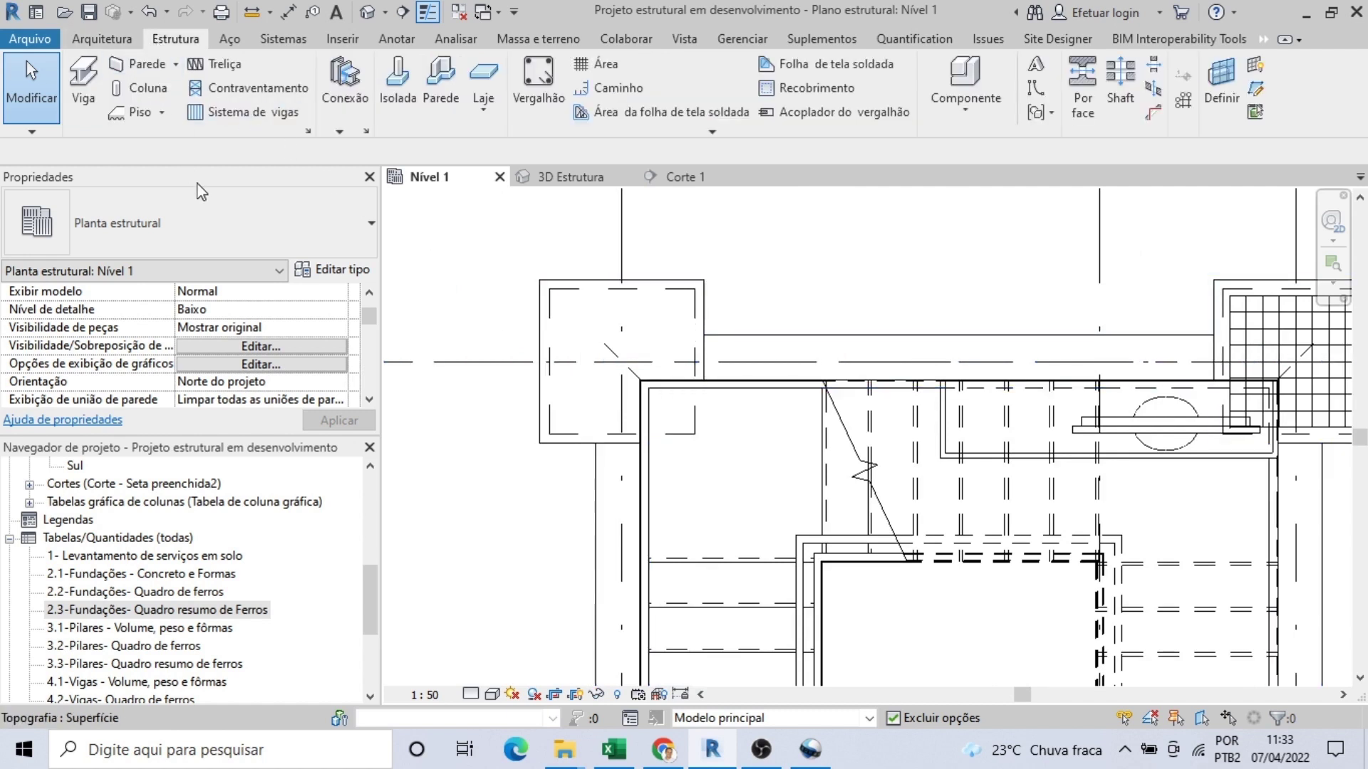
{"action": "left_click", "coordinate": [122, 95]}
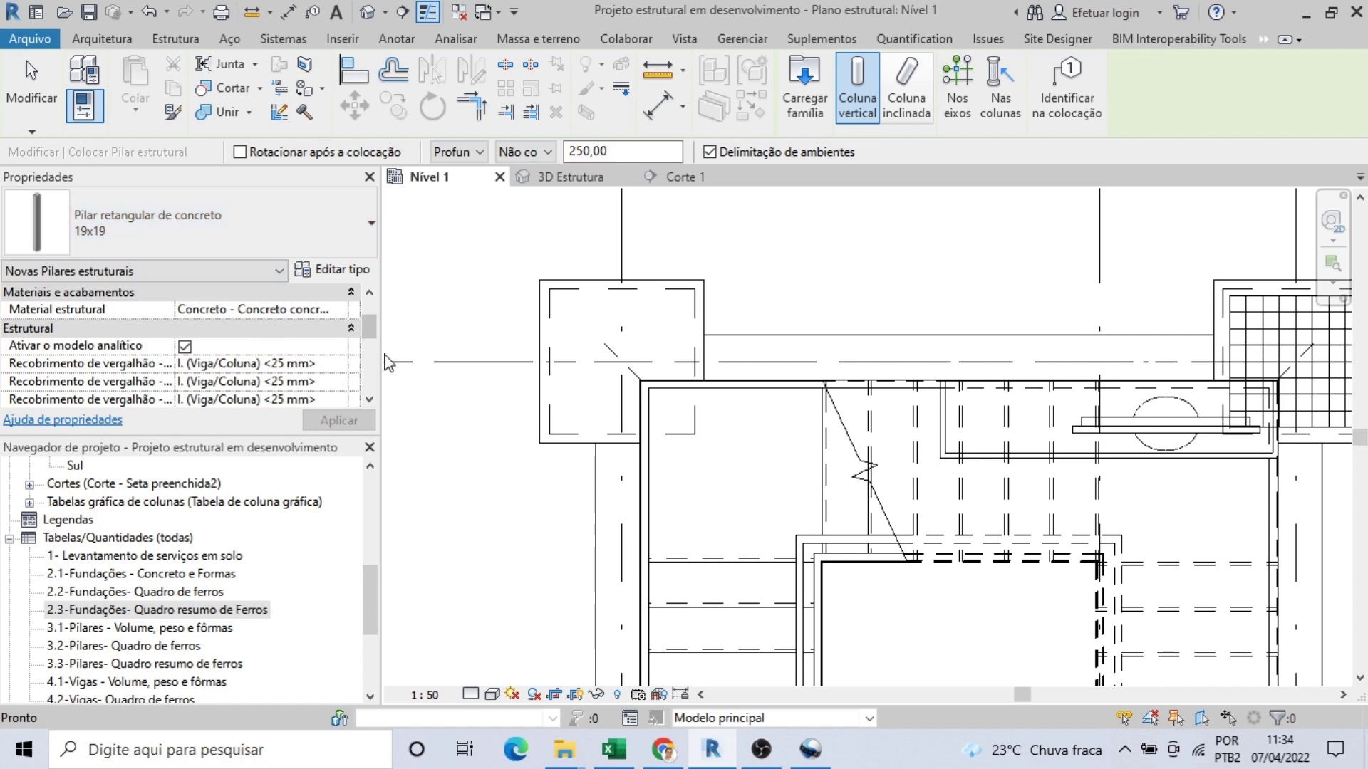
{"action": "scroll", "coordinate": [372, 315], "scroll_direction": "up", "scroll_amount": 1}
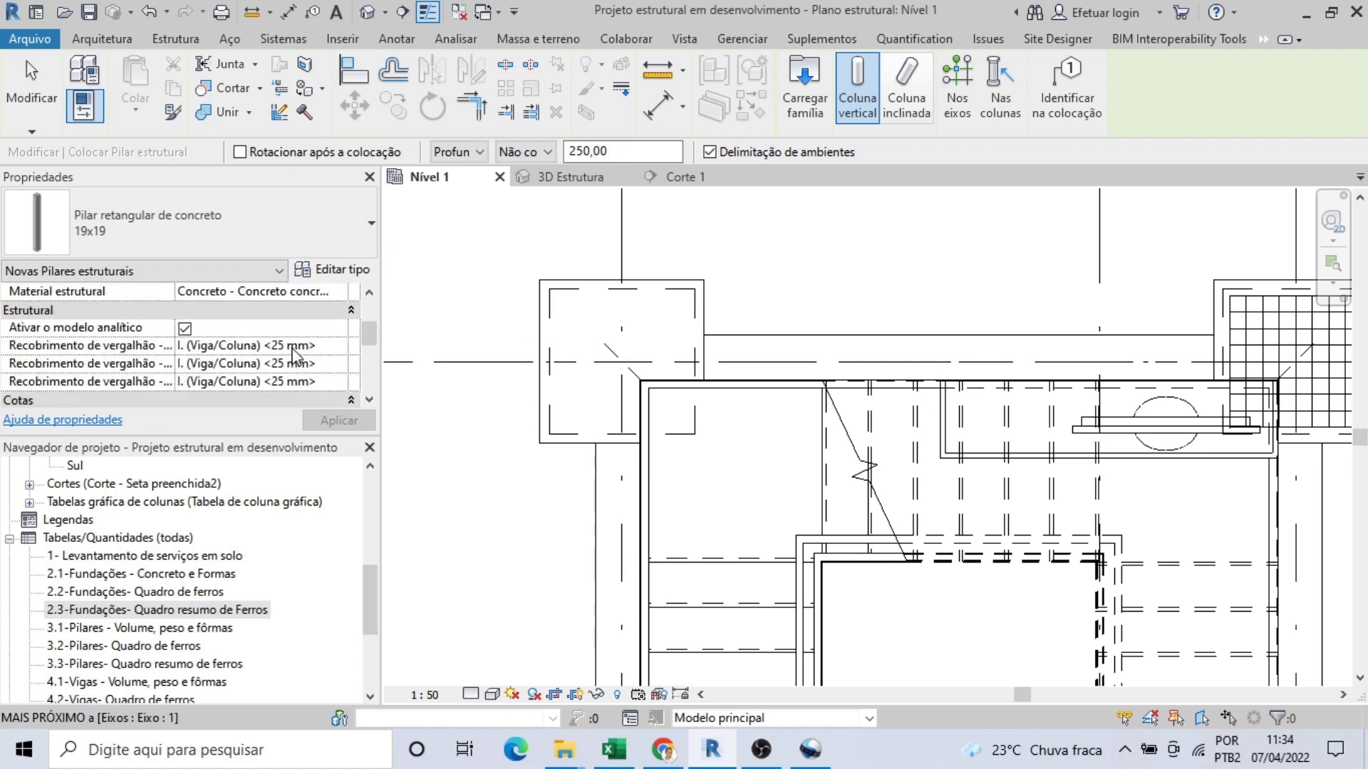
{"action": "scroll", "coordinate": [372, 315], "scroll_direction": "down", "scroll_amount": 2}
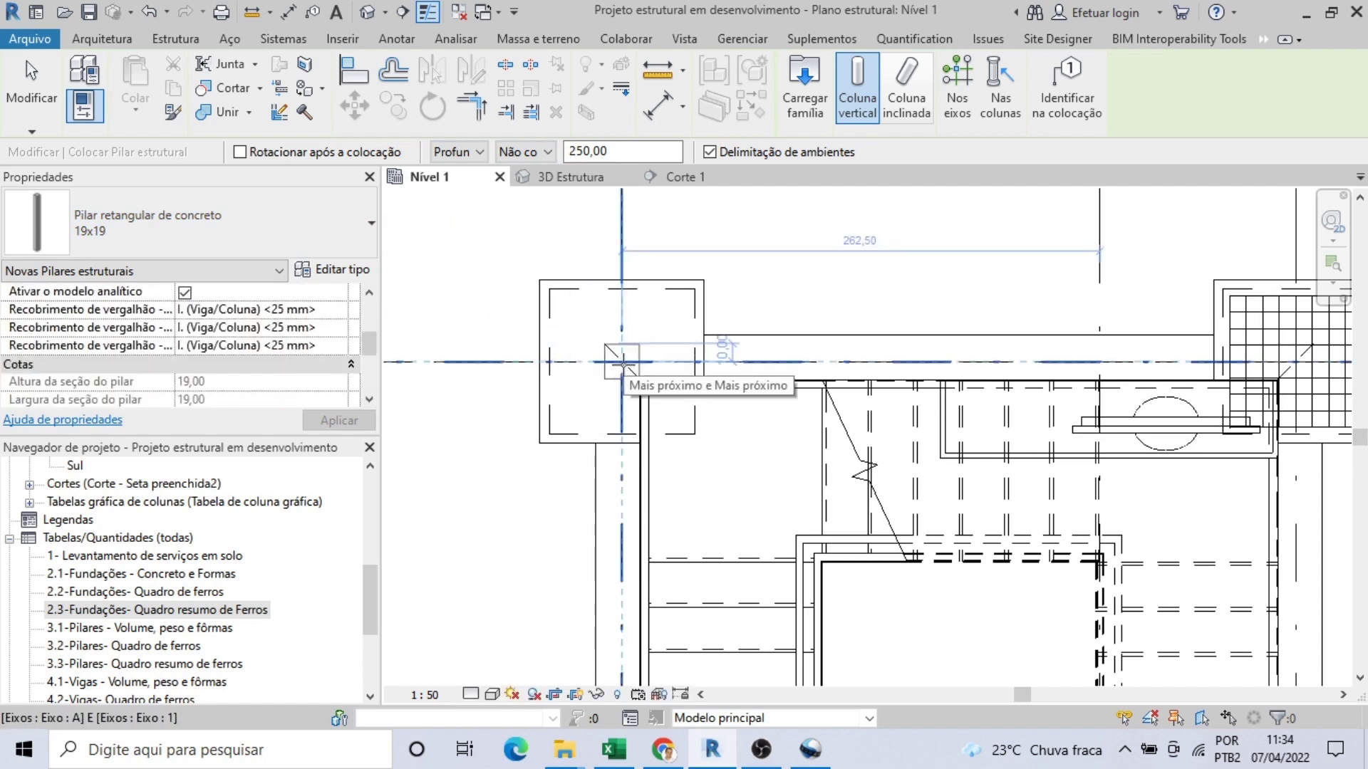
{"action": "left_click", "coordinate": [621, 423]}
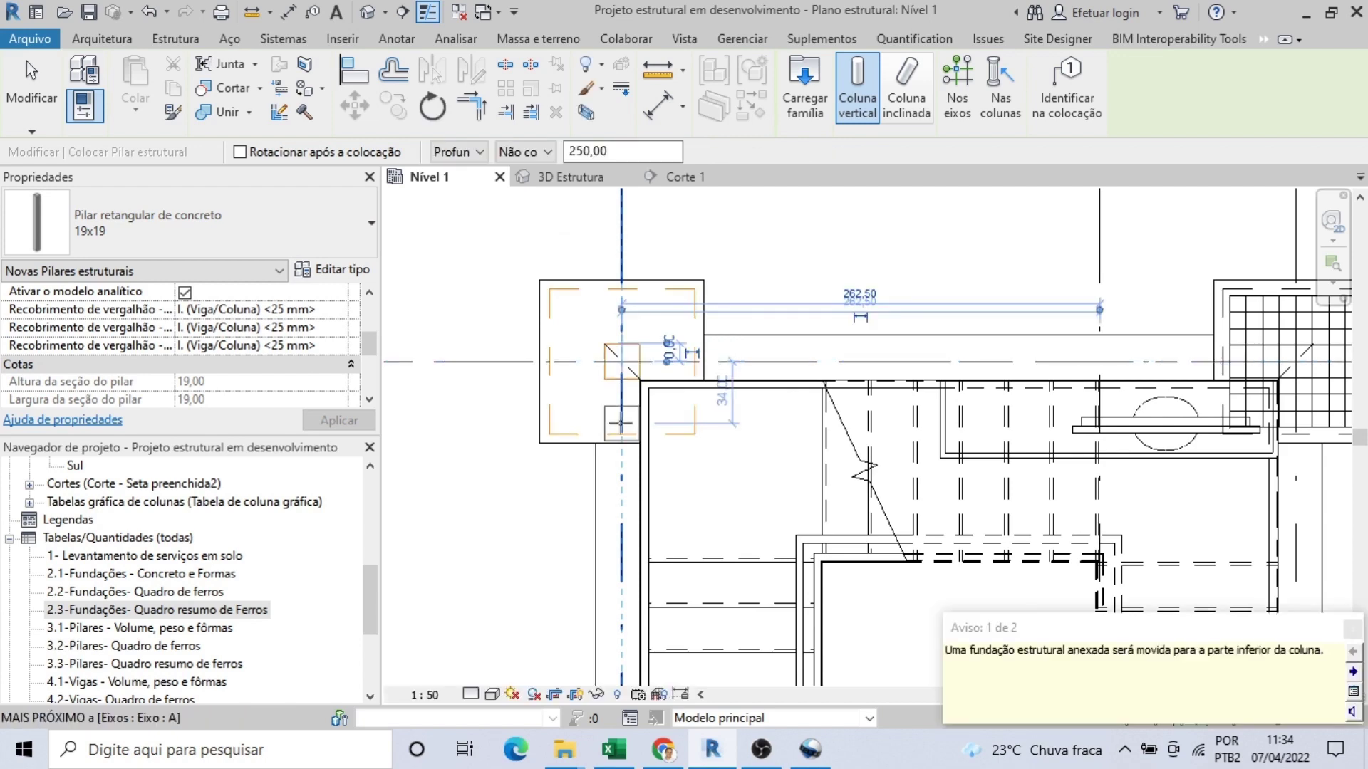
{"action": "key", "text": "Escape"}
{"action": "key", "text": "Escape"}
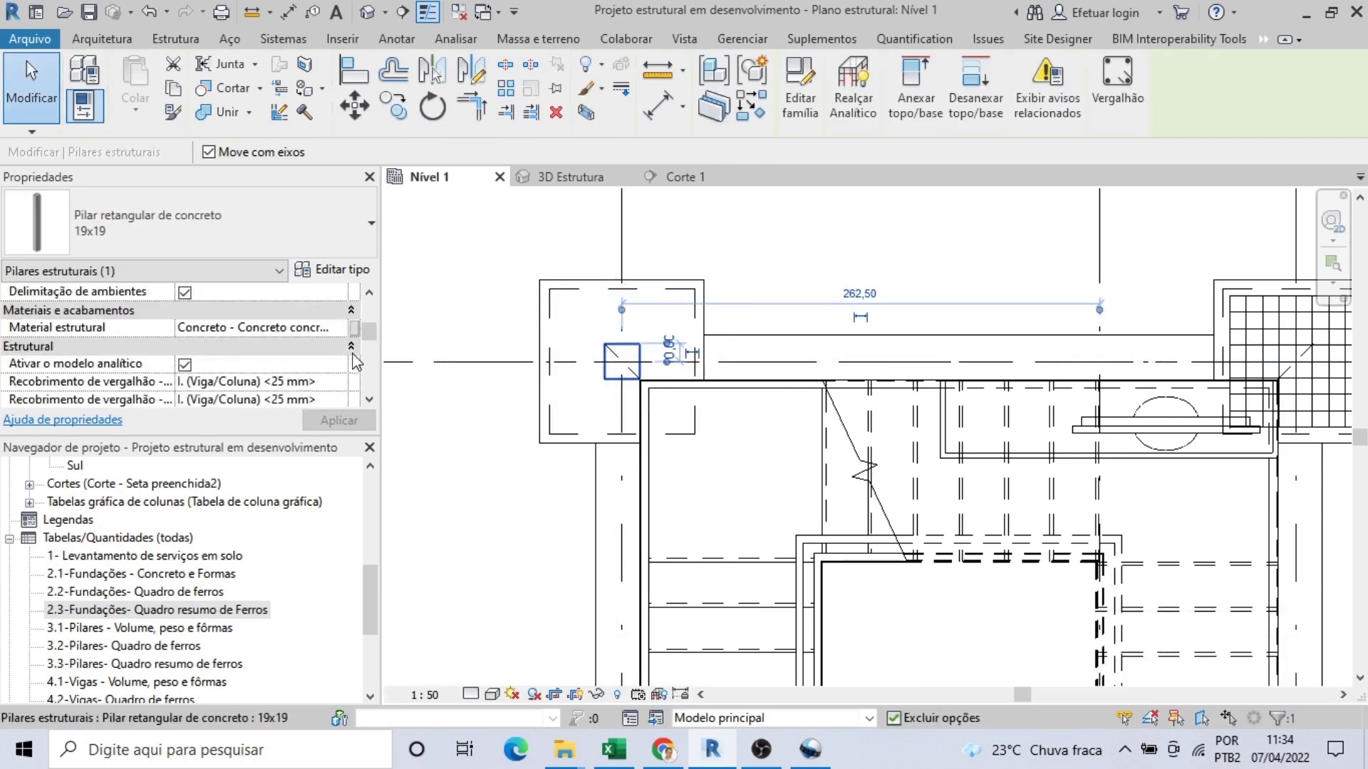
Step: Set the A/1 column's base offset to -120 and its top offset to -30, and accept the attached footing's move
{"action": "scroll", "coordinate": [374, 329], "scroll_direction": "down", "scroll_amount": 1}
{"action": "scroll", "coordinate": [374, 329], "scroll_direction": "up", "scroll_amount": 3}
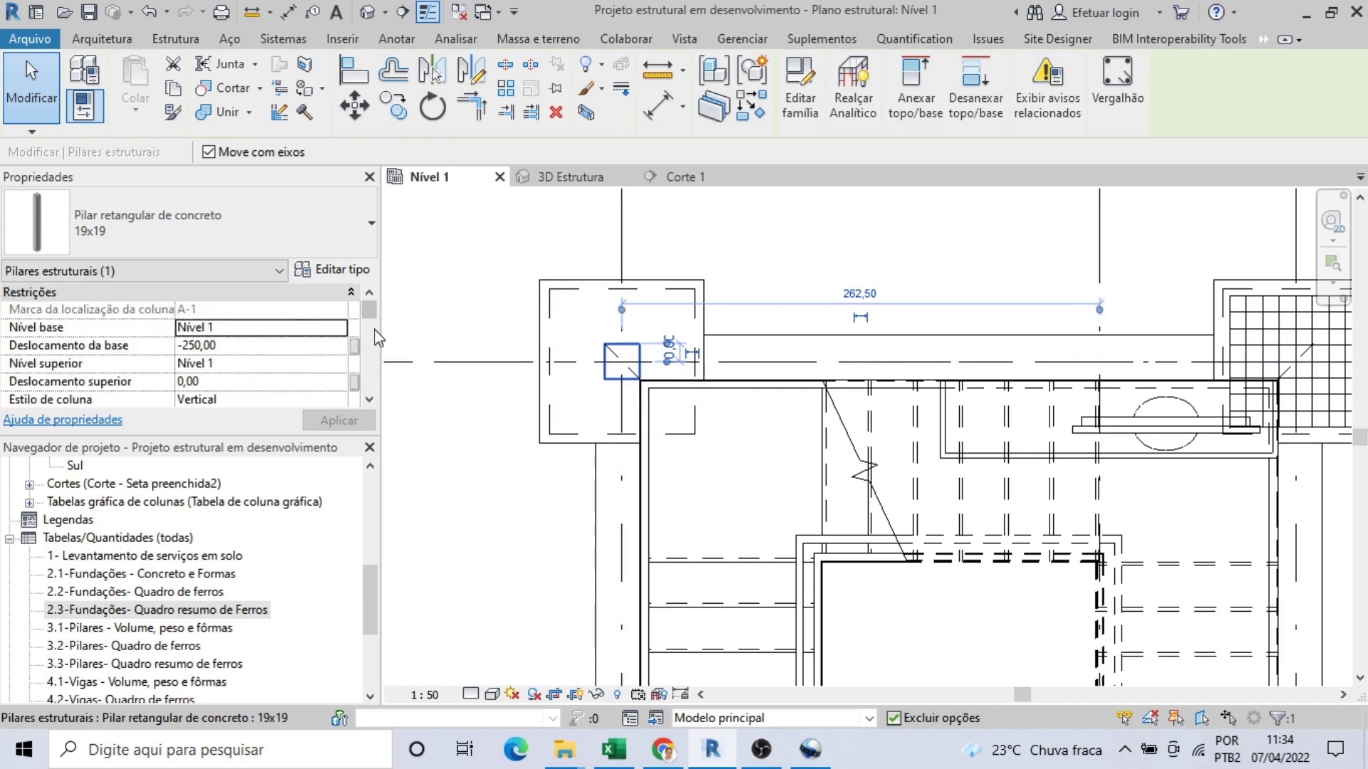
{"action": "left_click", "coordinate": [369, 365]}
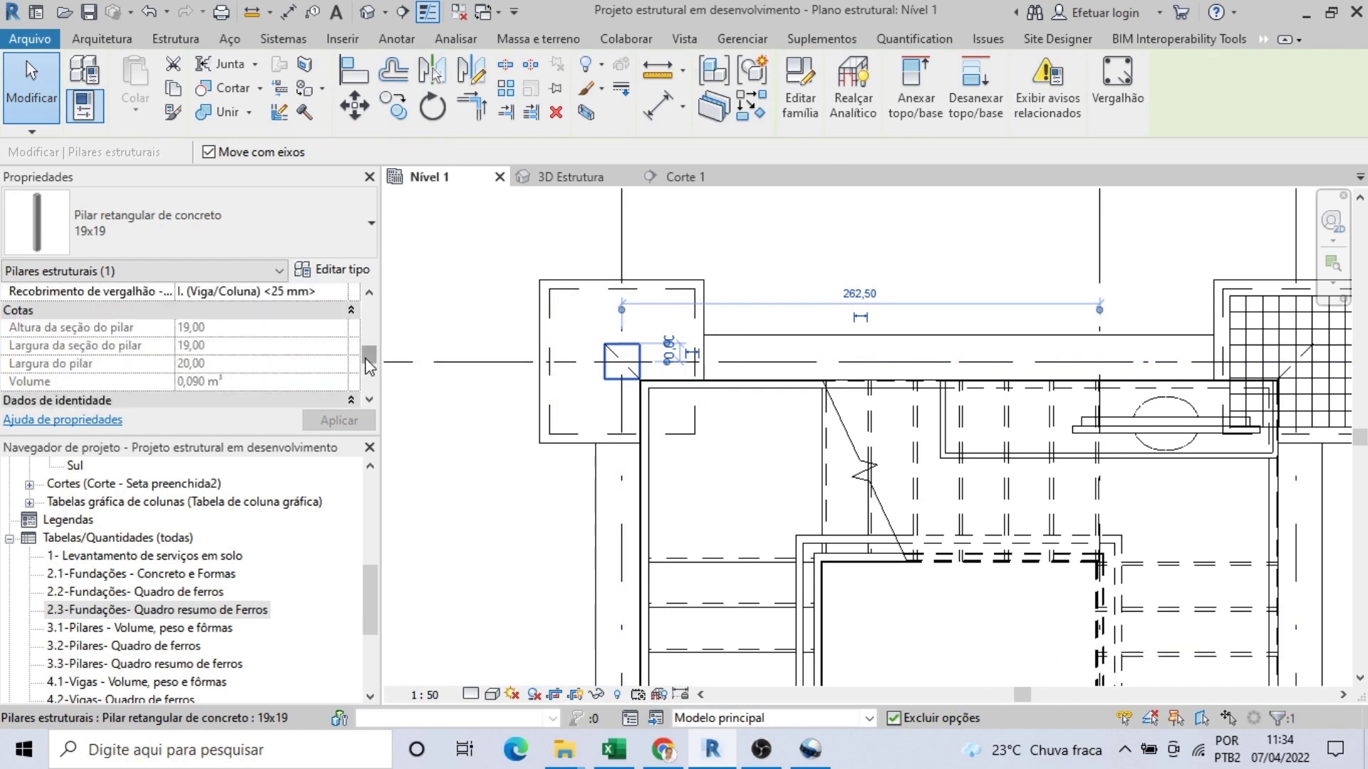
{"action": "scroll", "coordinate": [369, 364], "scroll_direction": "down", "scroll_amount": 3}
{"action": "scroll", "coordinate": [369, 365], "scroll_direction": "up", "scroll_amount": 3}
{"action": "scroll", "coordinate": [369, 366], "scroll_direction": "up", "scroll_amount": 5}
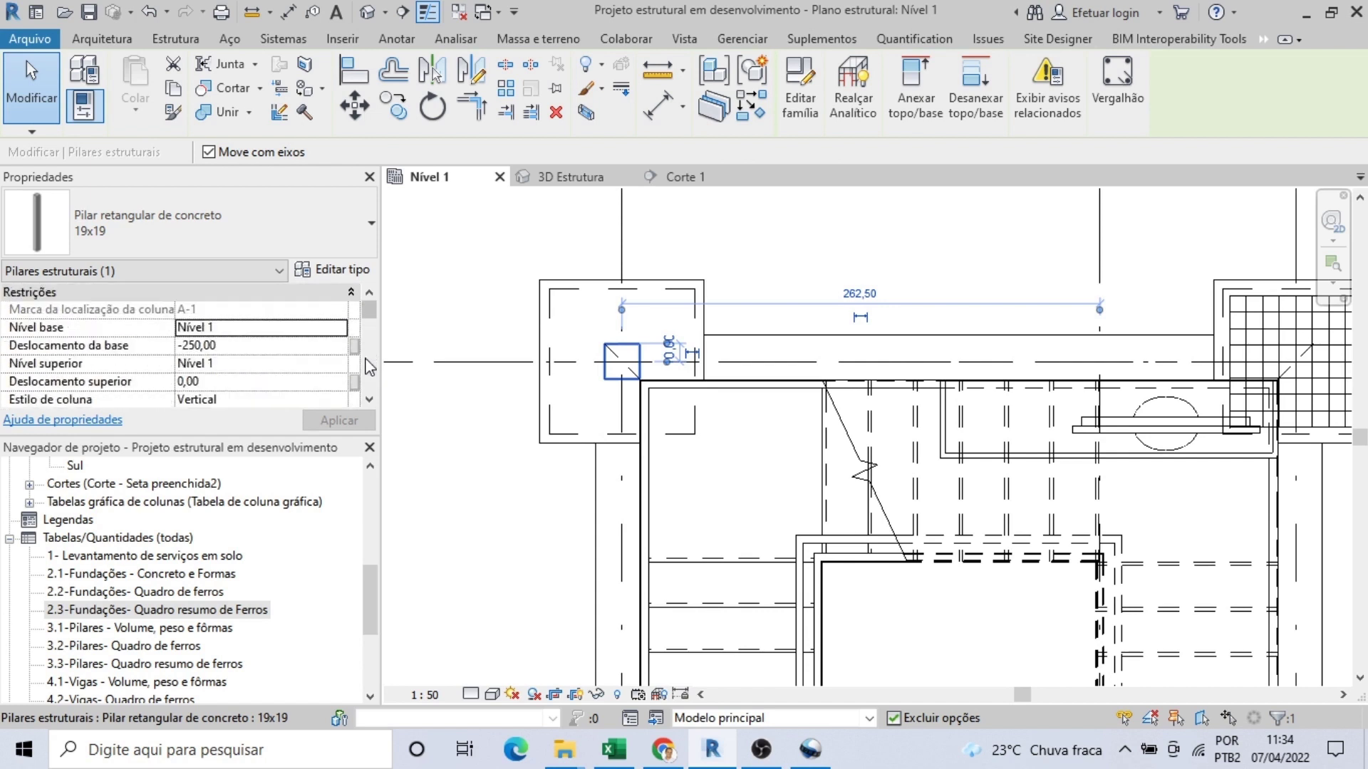
{"action": "left_click", "coordinate": [290, 346]}
{"action": "type", "text": "-120"}
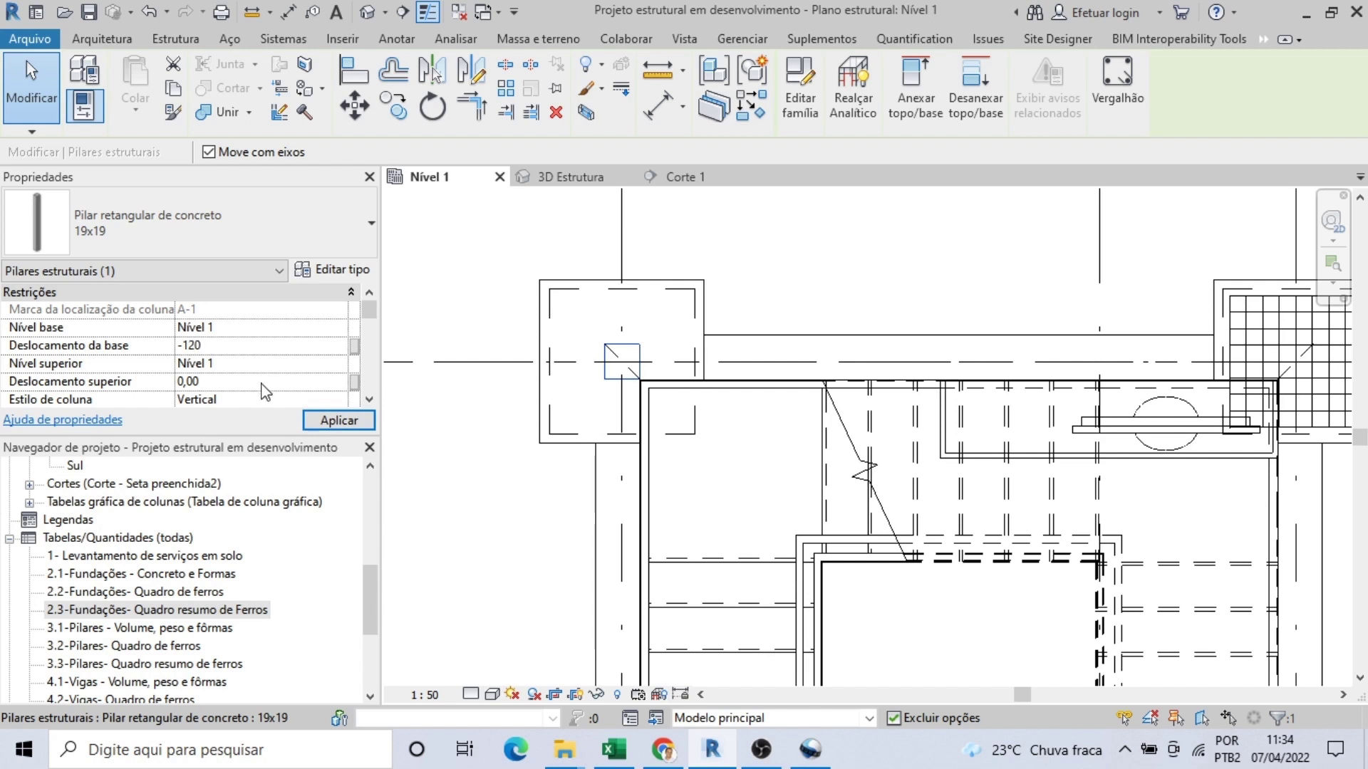
{"action": "left_click", "coordinate": [263, 383]}
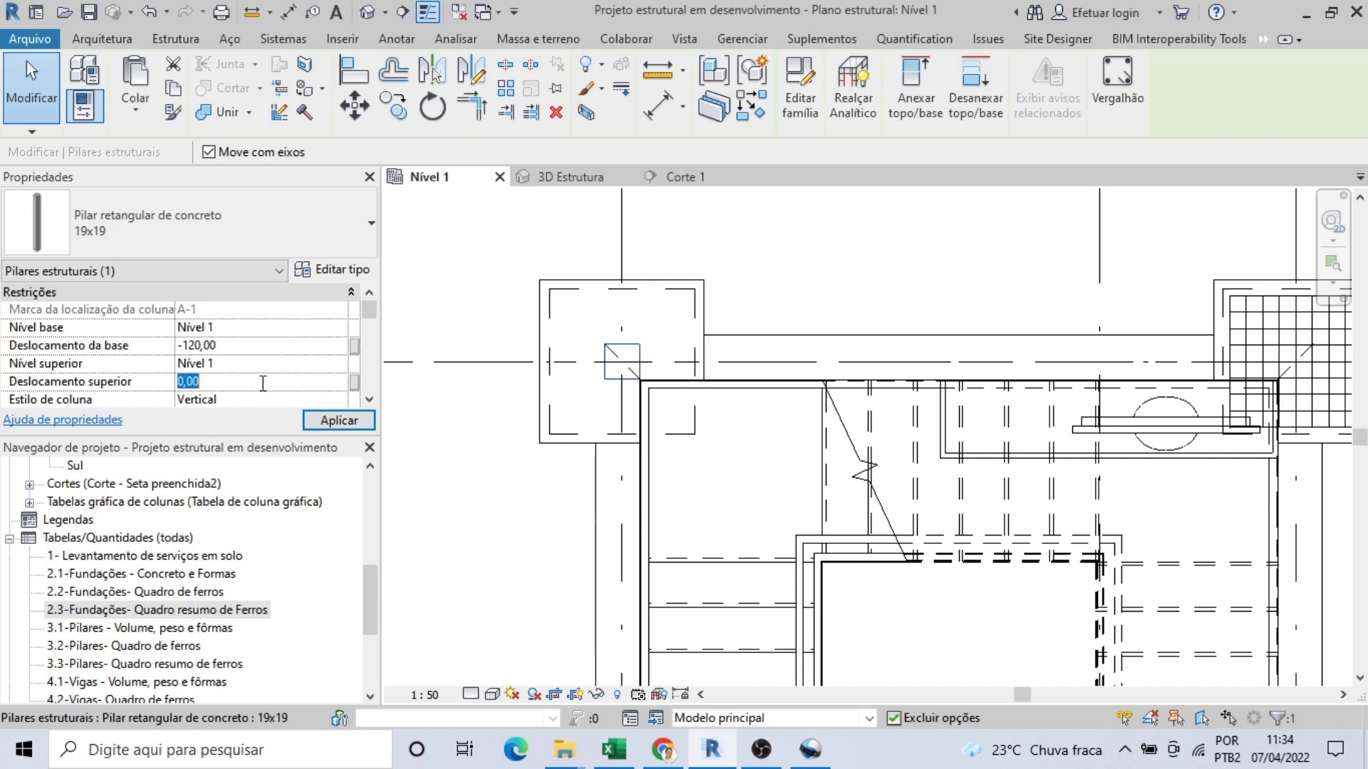
{"action": "type", "text": "-30"}
{"action": "left_click", "coordinate": [339, 421]}
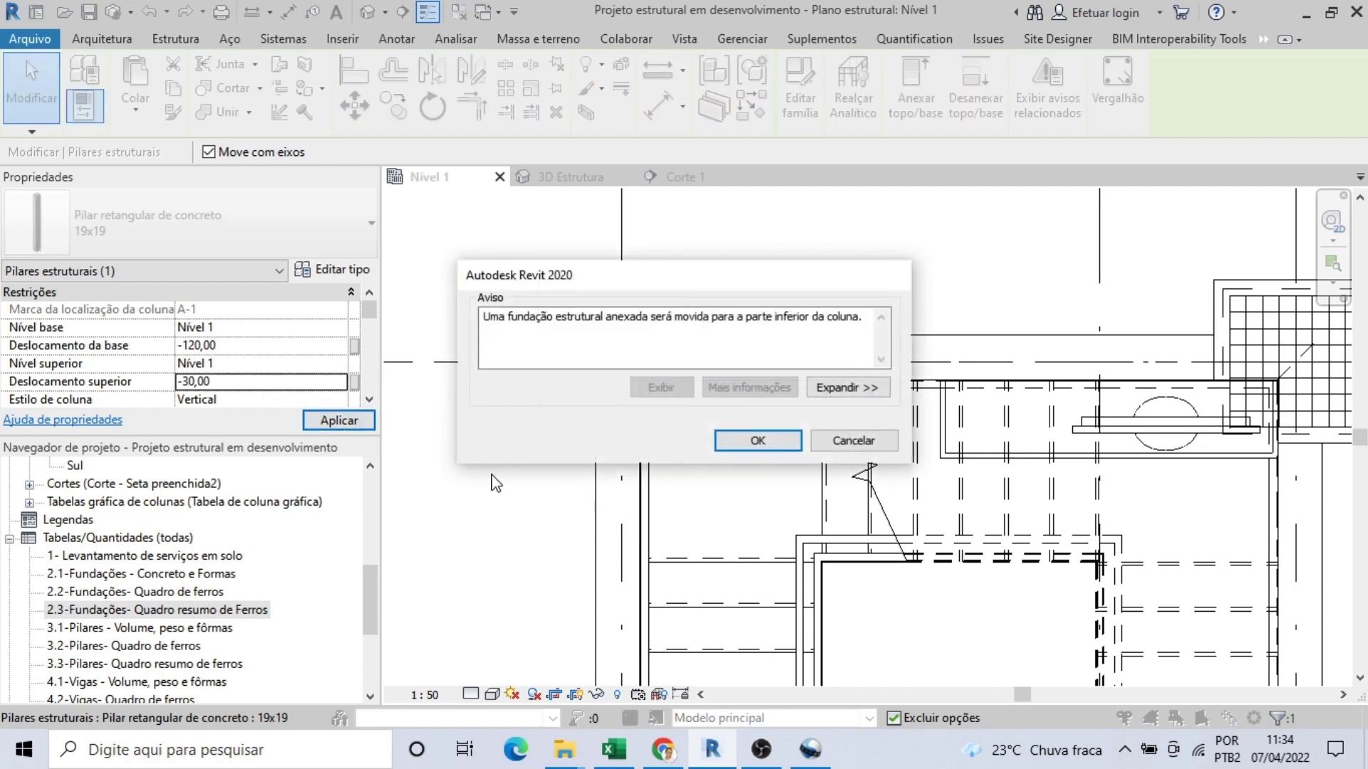
{"action": "left_click", "coordinate": [748, 440]}
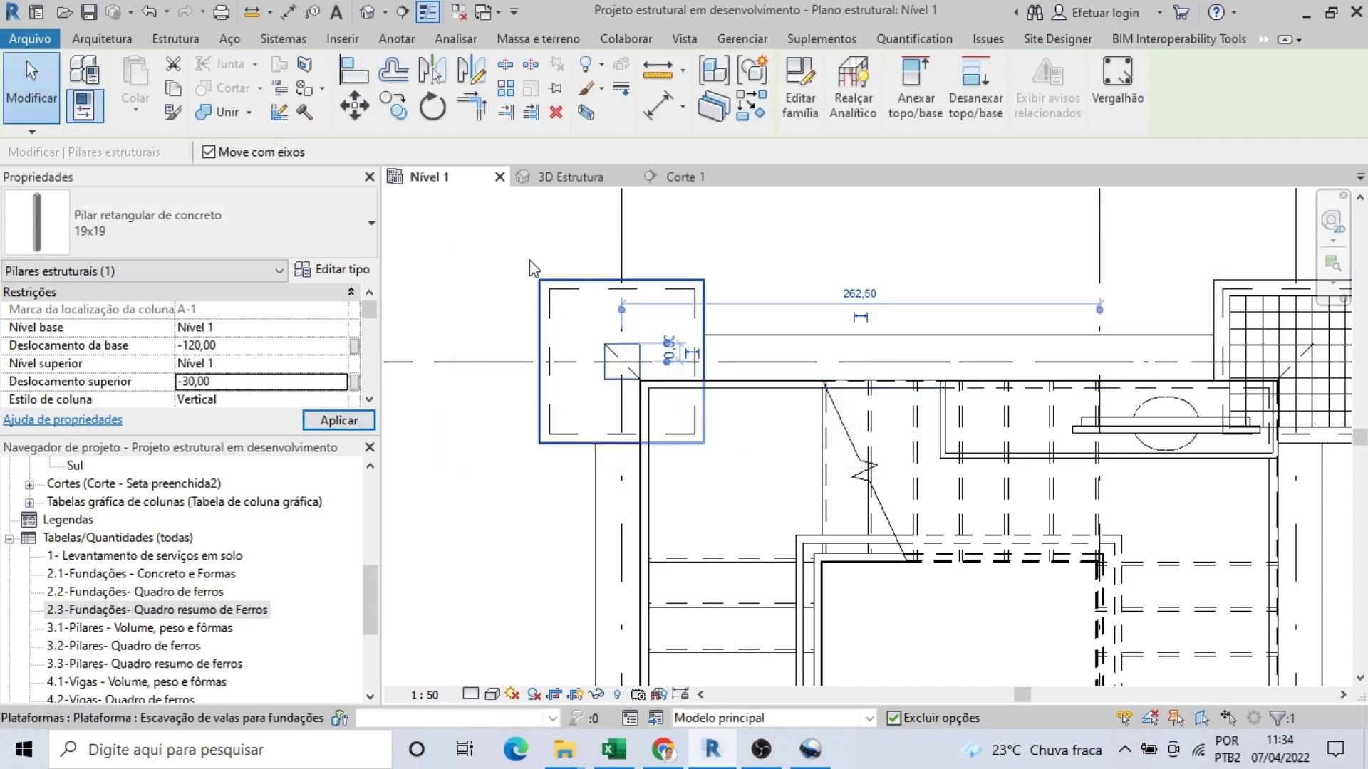
Step: Inspect the new column on its A/1 footing in the 3D Estrutura view
{"action": "left_click", "coordinate": [563, 176]}
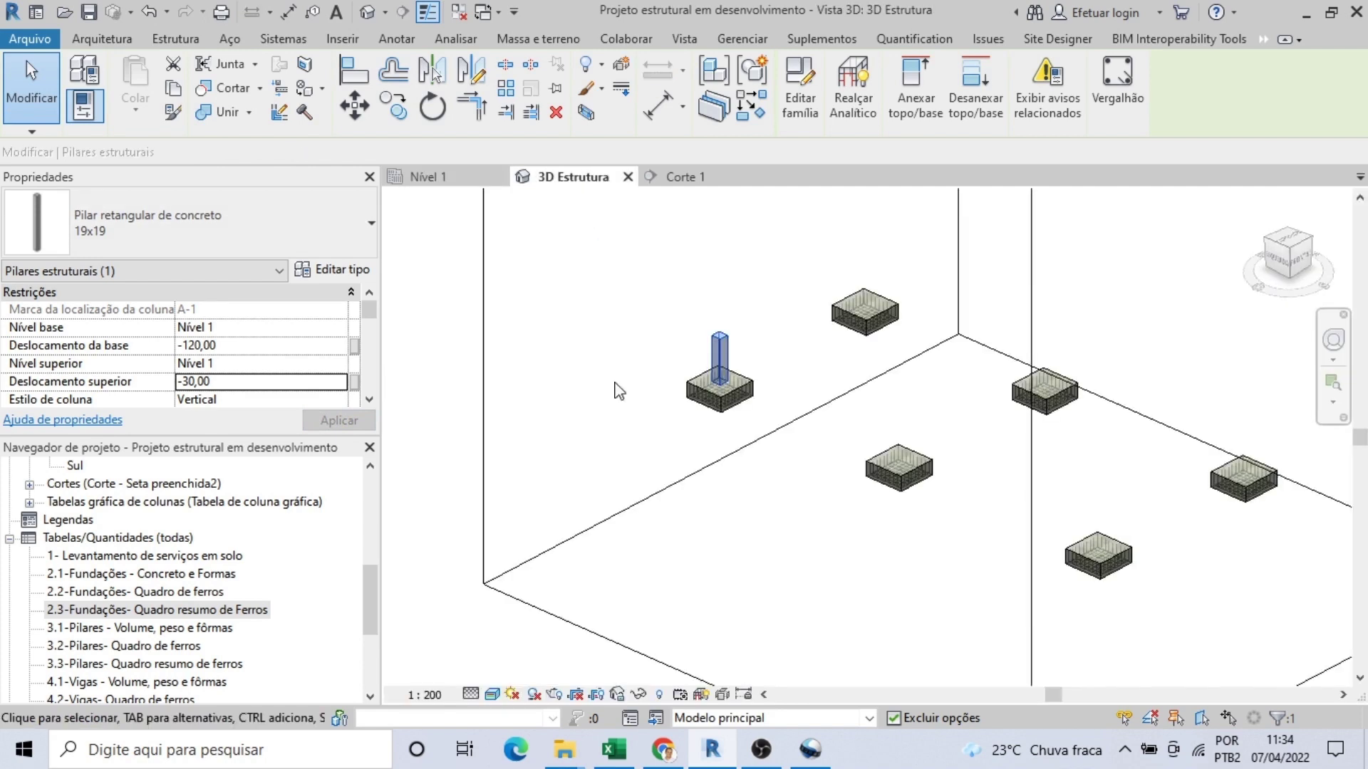
{"action": "scroll", "coordinate": [720, 340], "scroll_direction": "up", "scroll_amount": 5}
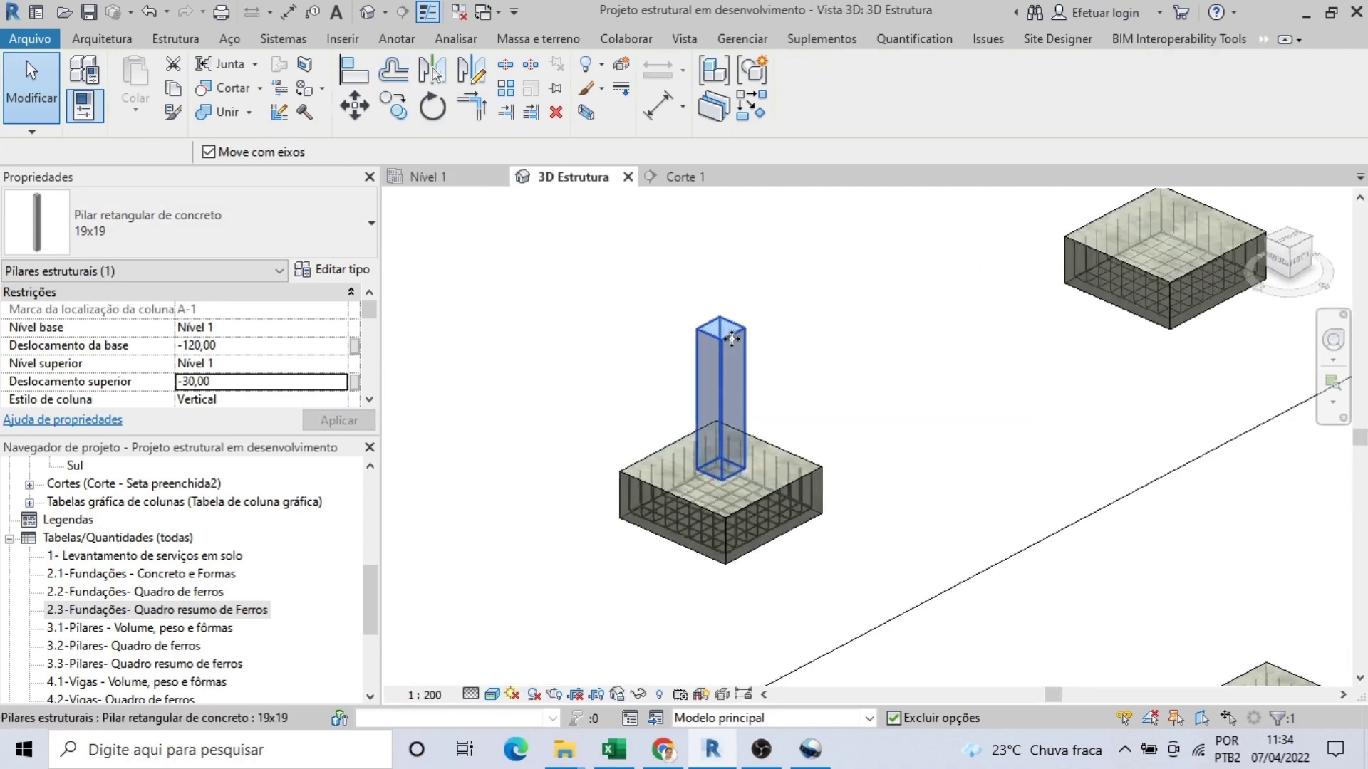
{"action": "left_click", "coordinate": [812, 373]}
{"action": "scroll", "coordinate": [794, 397], "scroll_direction": "up", "scroll_amount": 3}
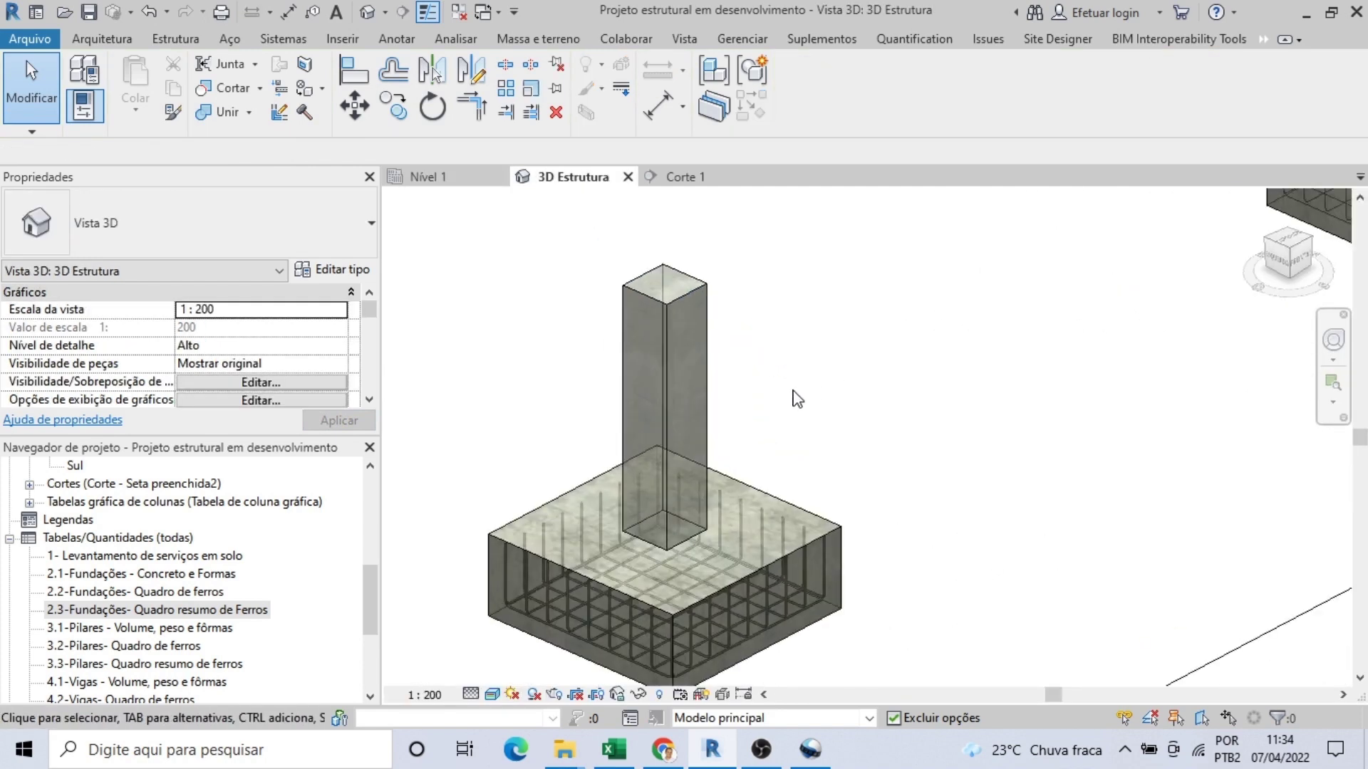
{"action": "scroll", "coordinate": [797, 399], "scroll_direction": "down", "scroll_amount": 2}
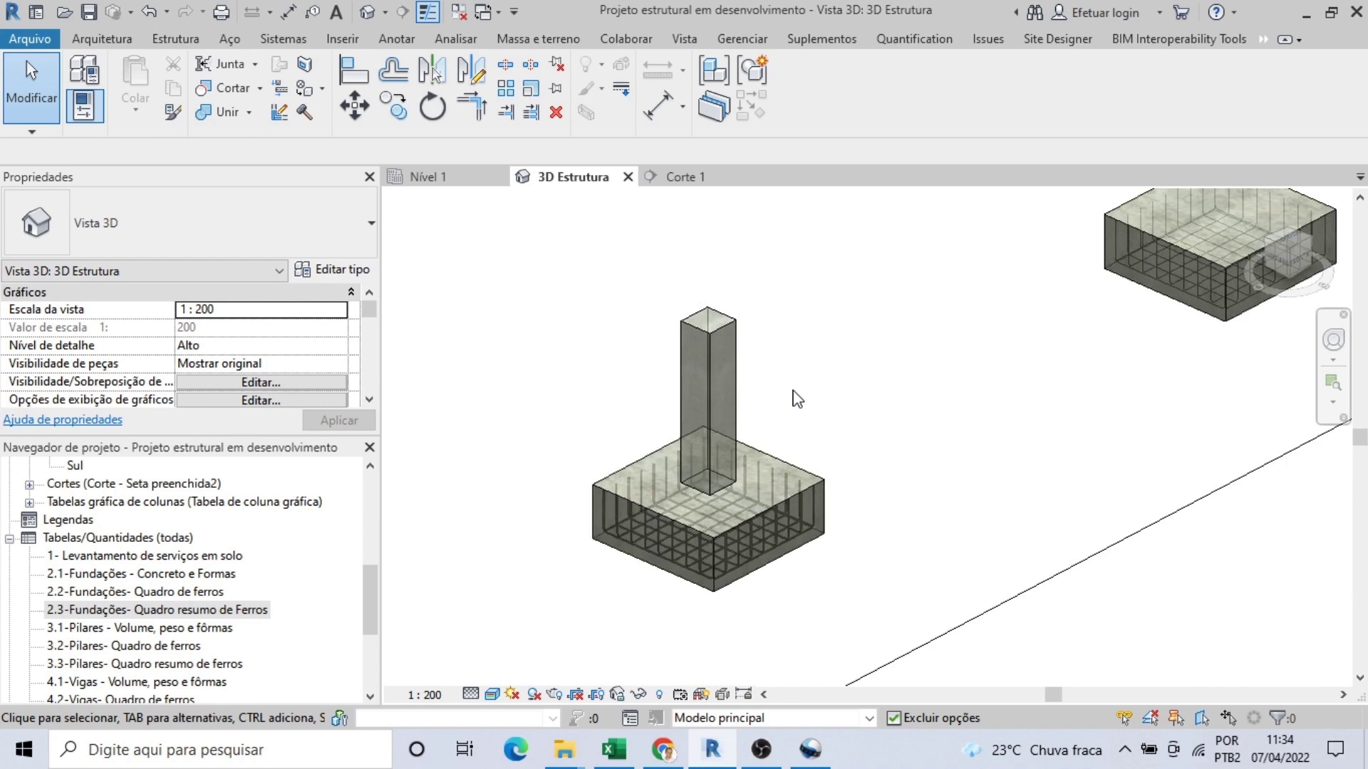
{"action": "scroll", "coordinate": [797, 399], "scroll_direction": "down", "scroll_amount": 2}
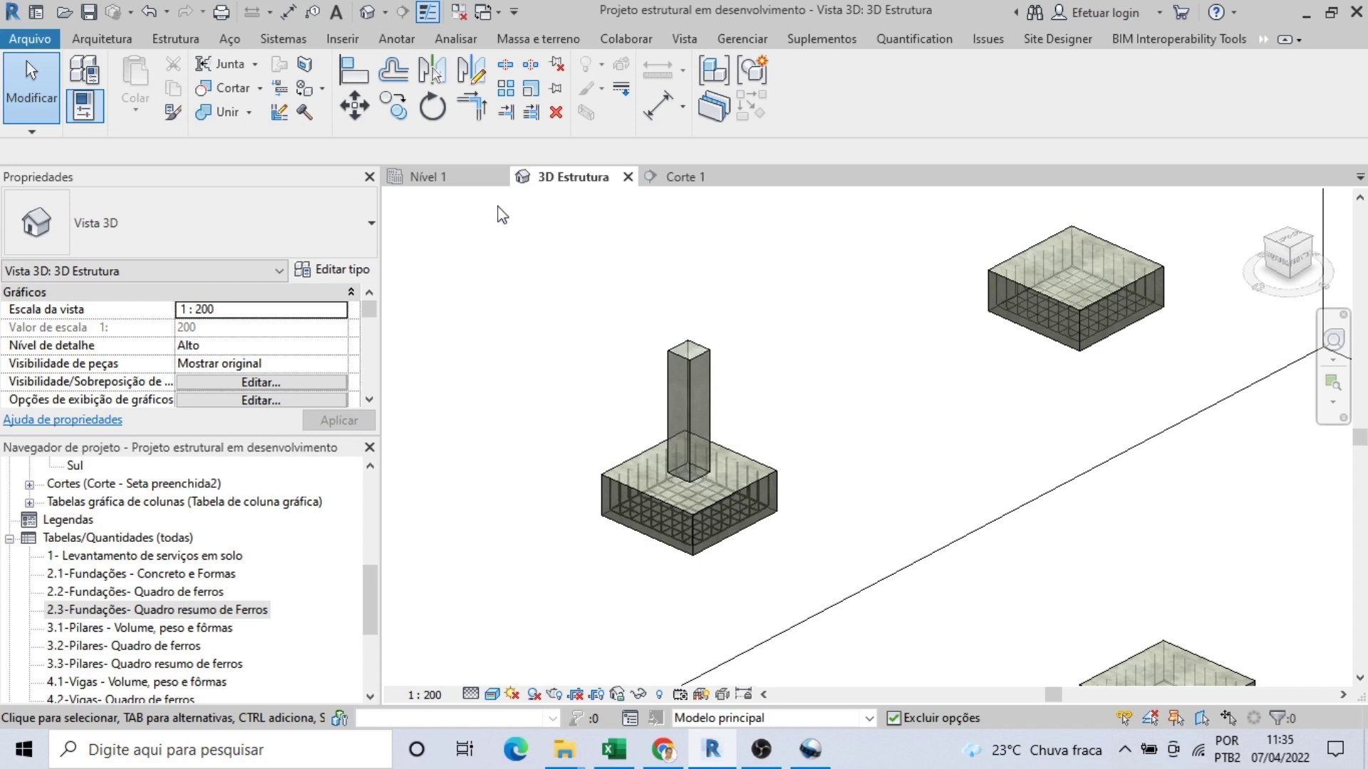
Step: In the Corte 1 section, start rebar placement on the A/1 column with shape 17 and bar type 10 CA-50
{"action": "left_click", "coordinate": [457, 179]}
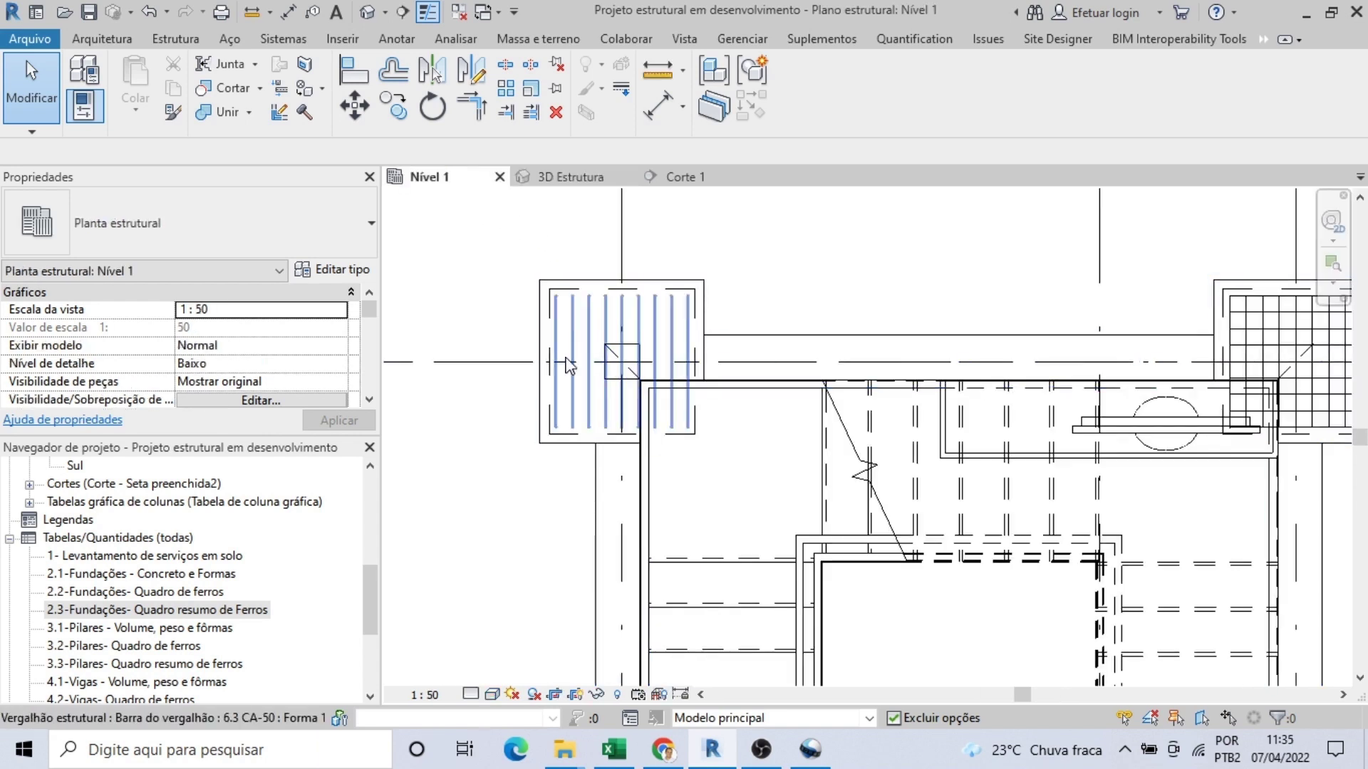
{"action": "left_click", "coordinate": [683, 177]}
{"action": "scroll", "coordinate": [749, 417], "scroll_direction": "down", "scroll_amount": 3}
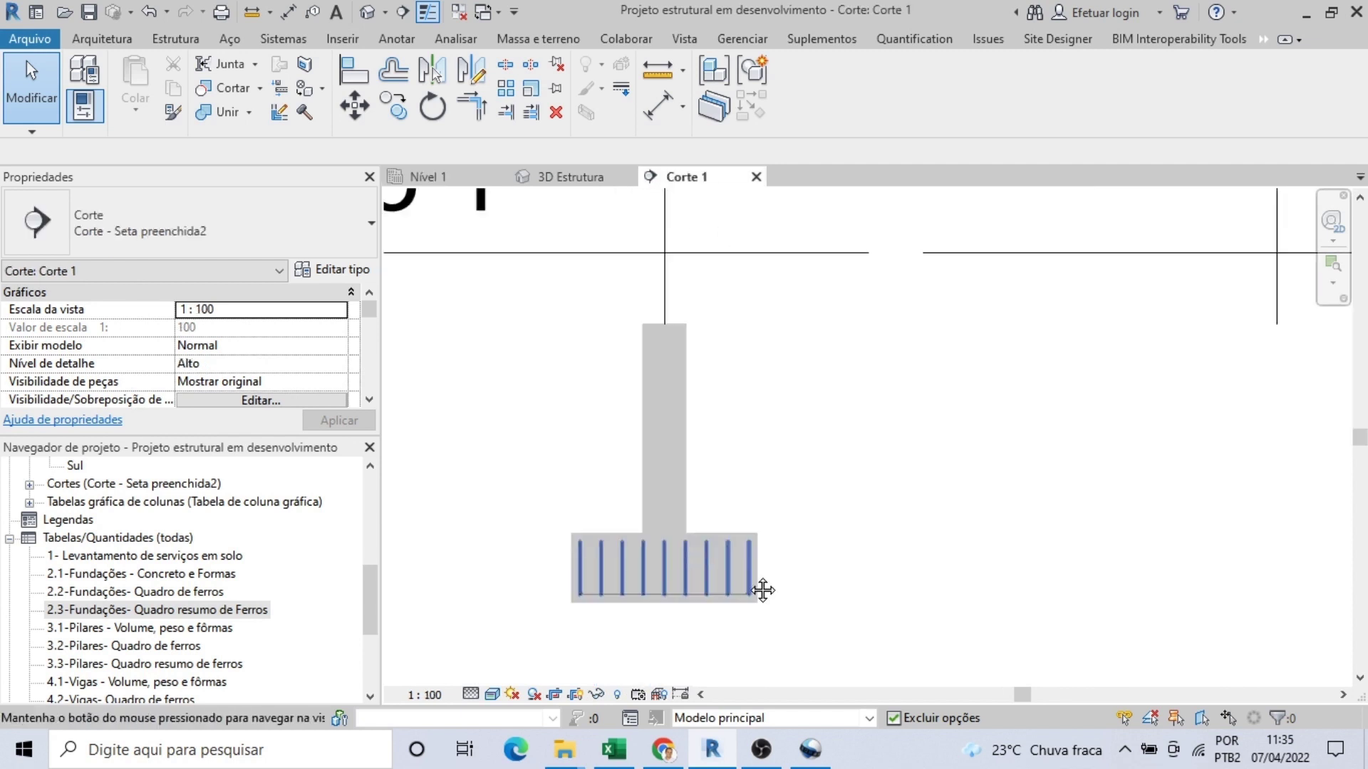
{"action": "left_click", "coordinate": [694, 457]}
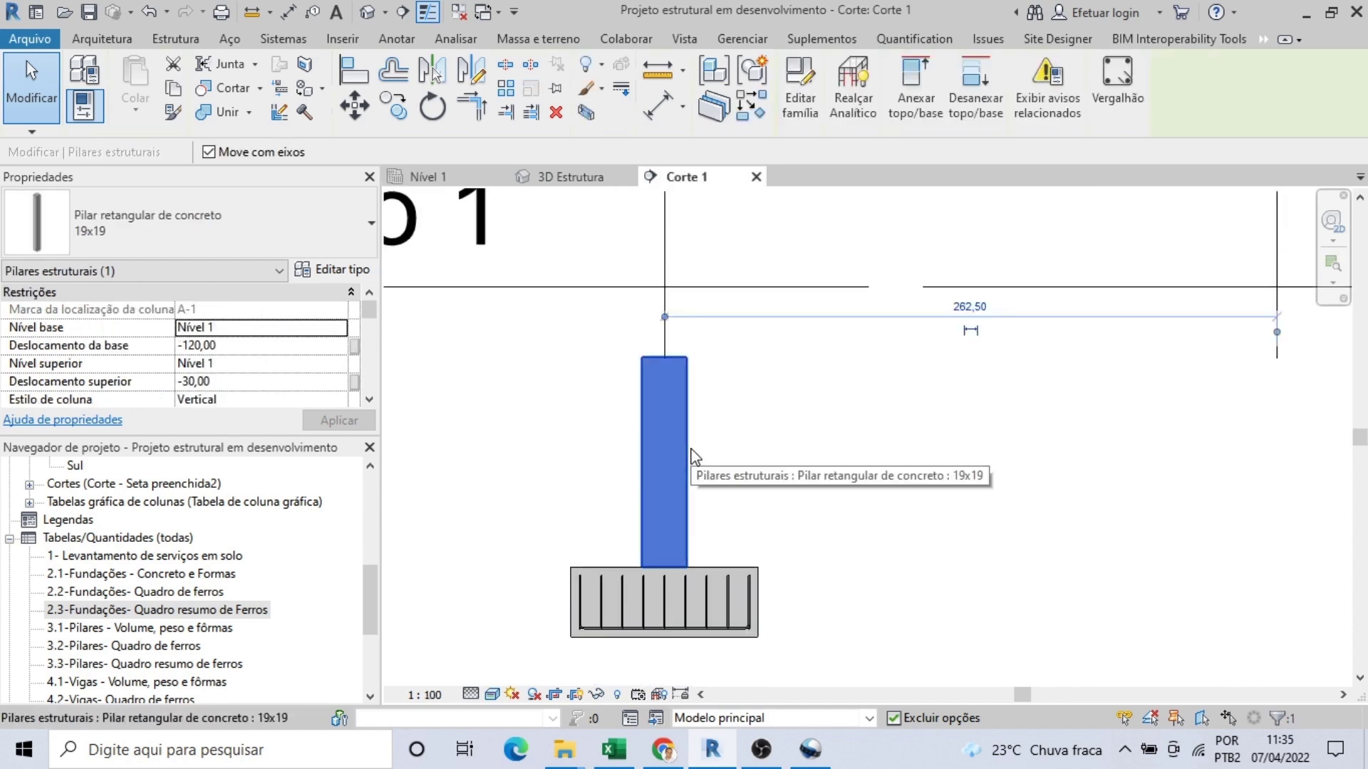
{"action": "left_click", "coordinate": [1128, 74]}
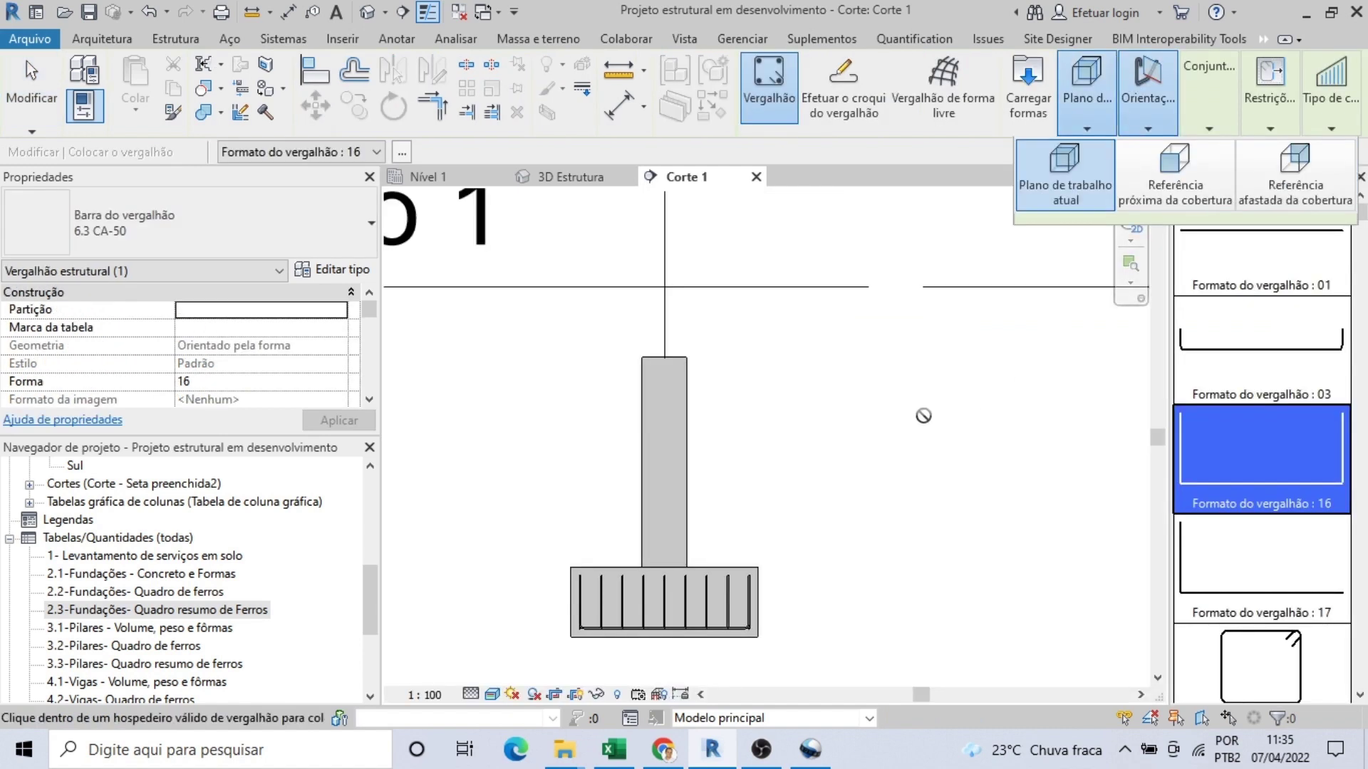
{"action": "scroll", "coordinate": [950, 458], "scroll_direction": "down", "scroll_amount": 2}
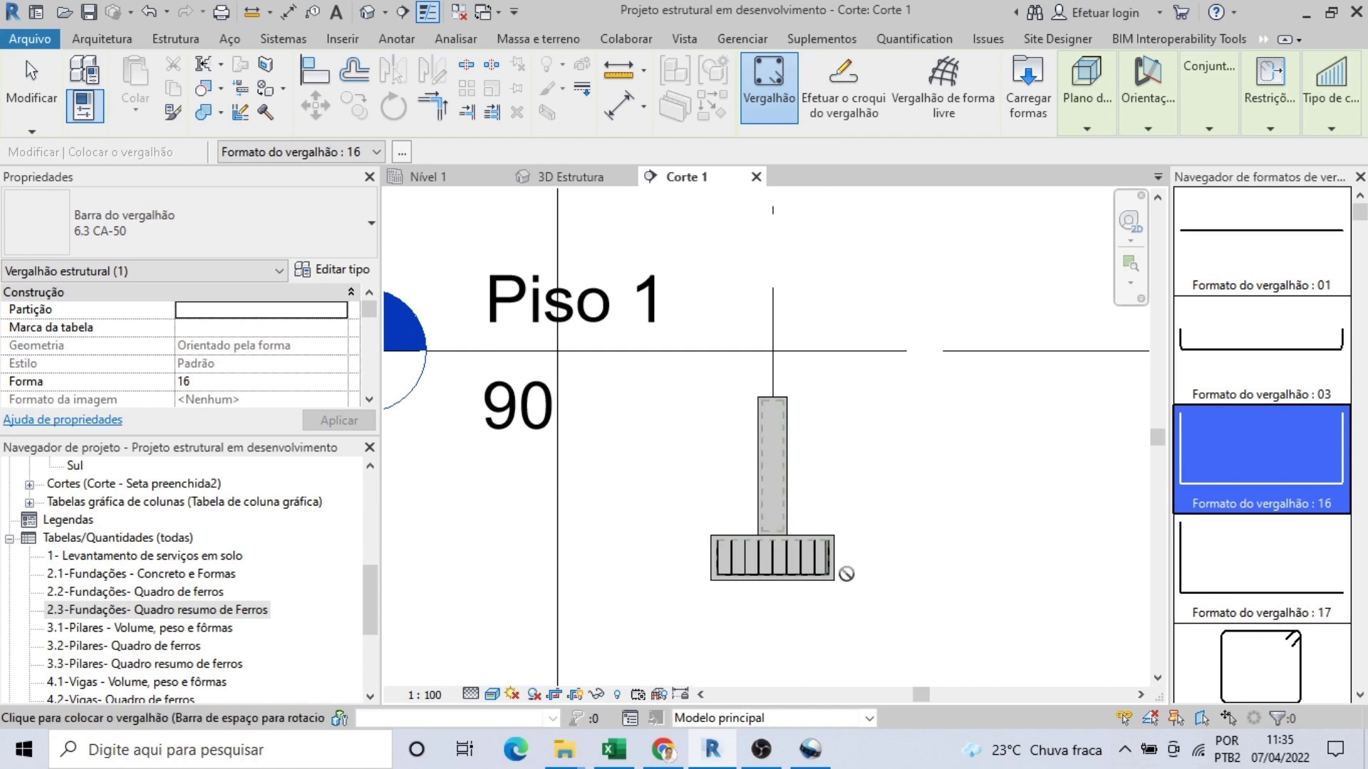
{"action": "scroll", "coordinate": [891, 427], "scroll_direction": "down", "scroll_amount": 2}
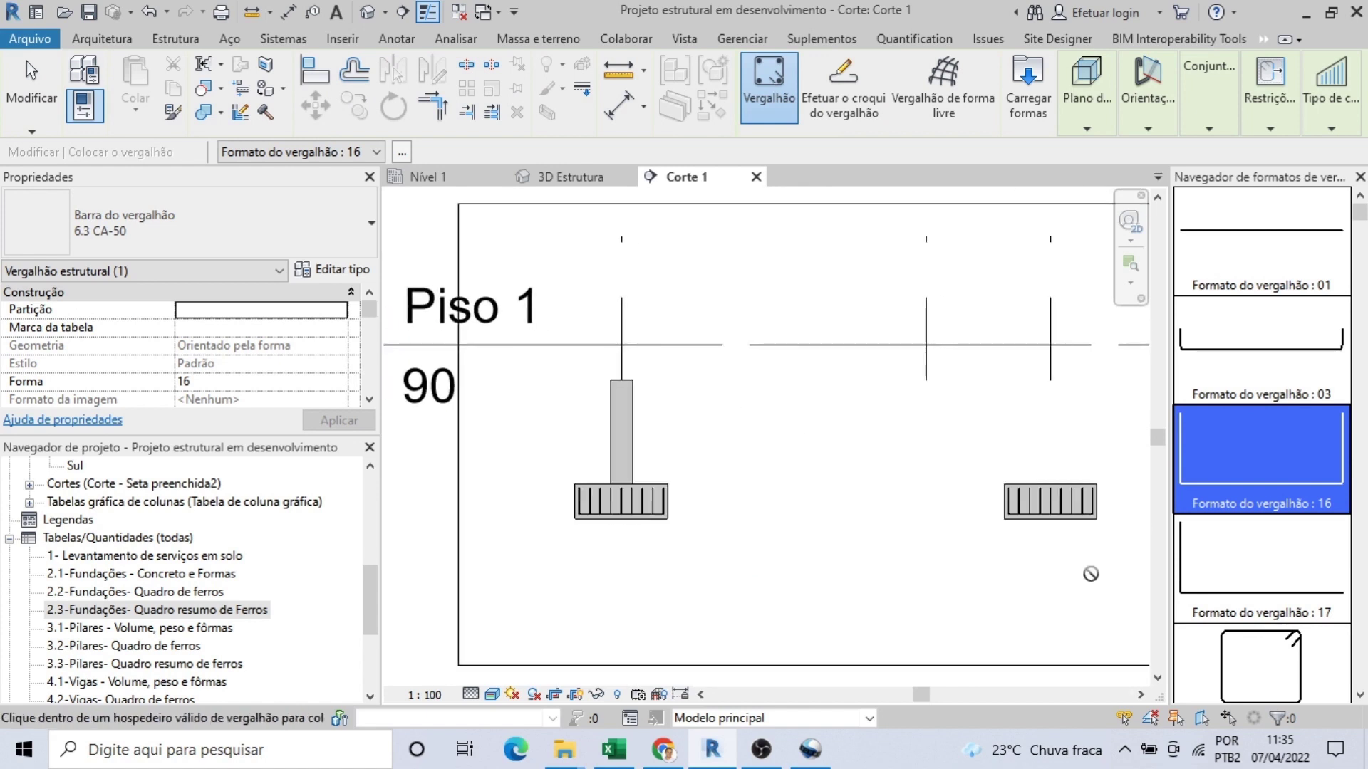
{"action": "left_click", "coordinate": [1254, 583]}
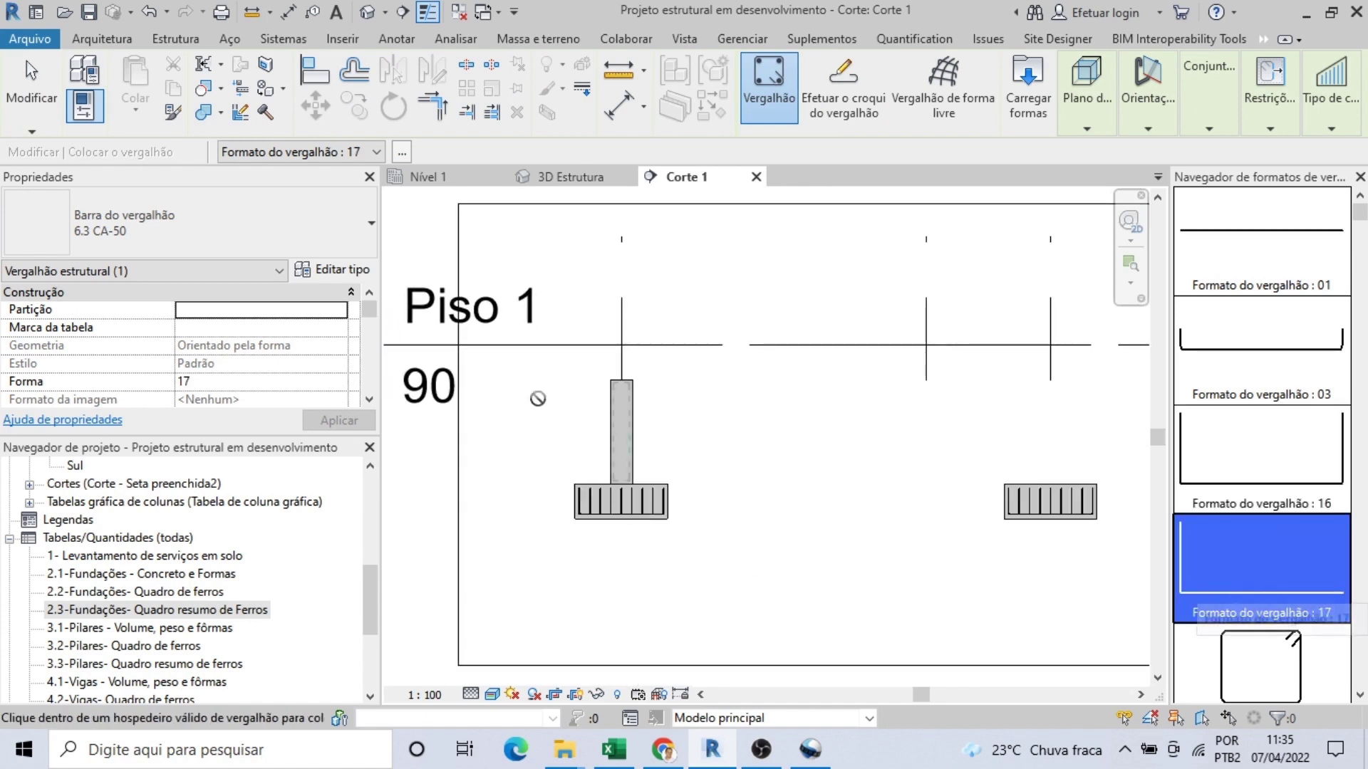
{"action": "left_click", "coordinate": [278, 239]}
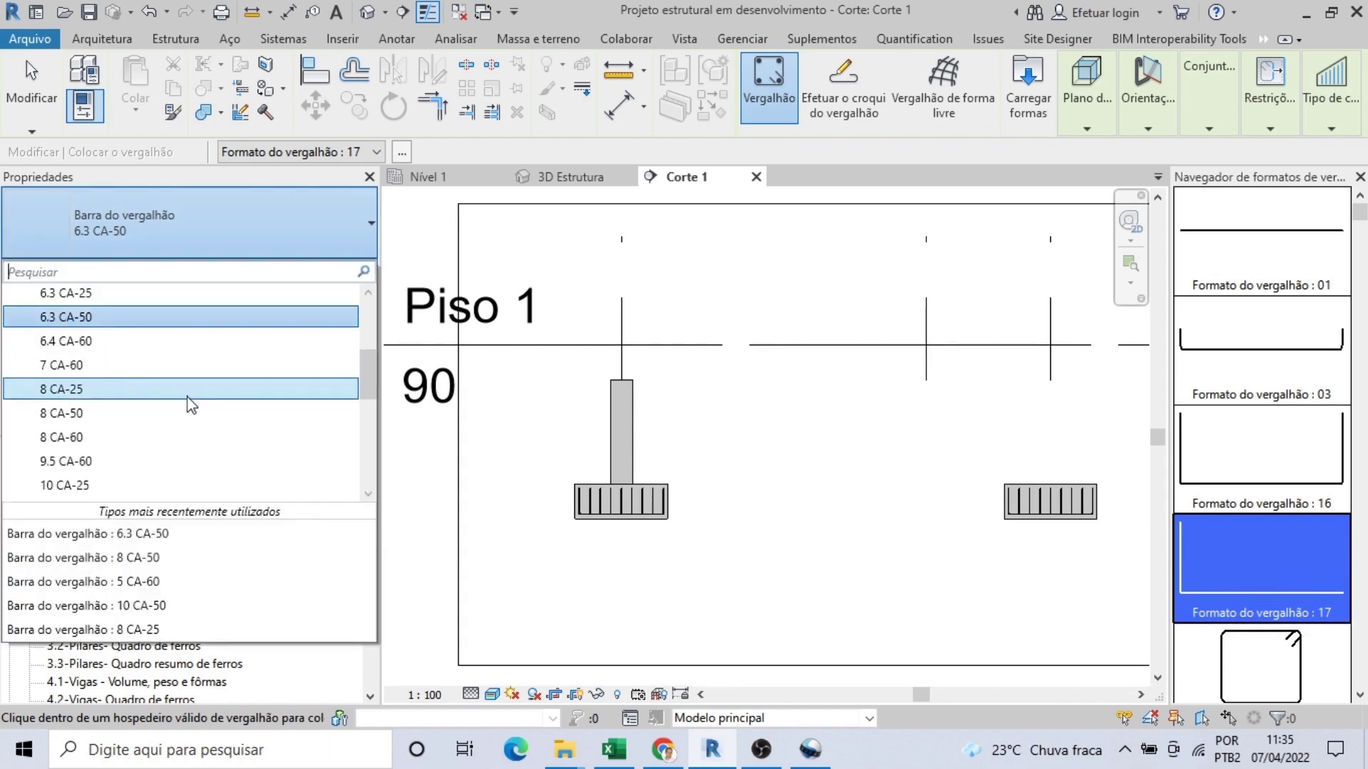
{"action": "scroll", "coordinate": [189, 400], "scroll_direction": "down", "scroll_amount": 1}
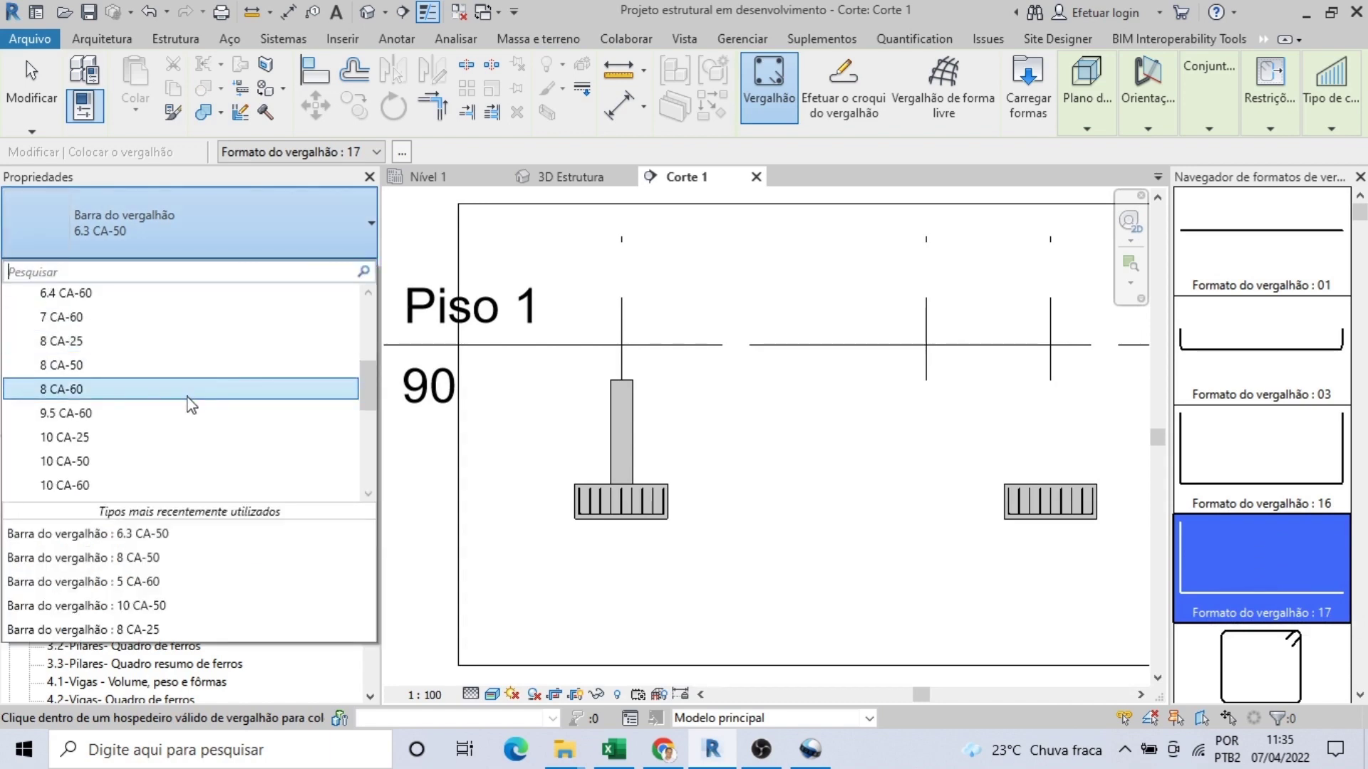
{"action": "left_click", "coordinate": [166, 461]}
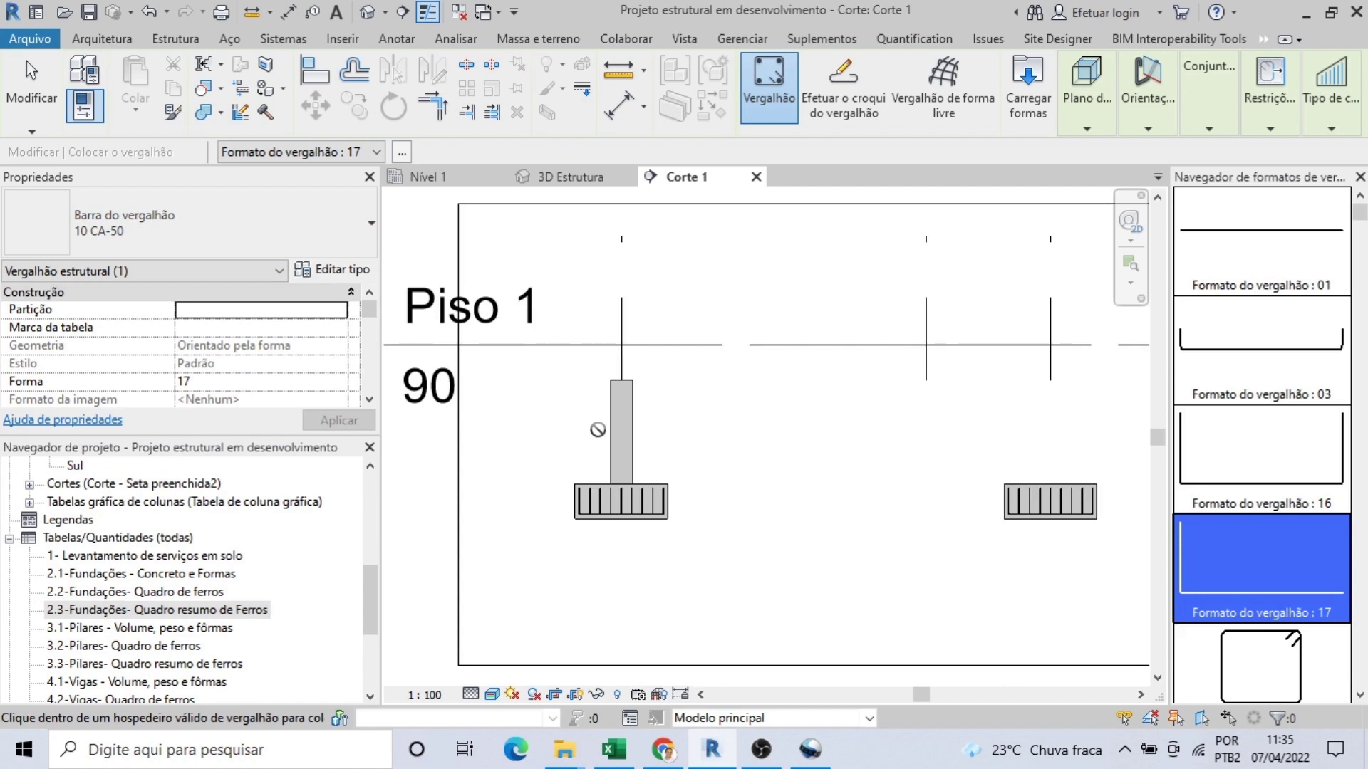
Step: Place the L-shaped bar in the A/1 column with a Número fixo layout and quantity 2, and finish placement
{"action": "scroll", "coordinate": [598, 430], "scroll_direction": "up", "scroll_amount": 2}
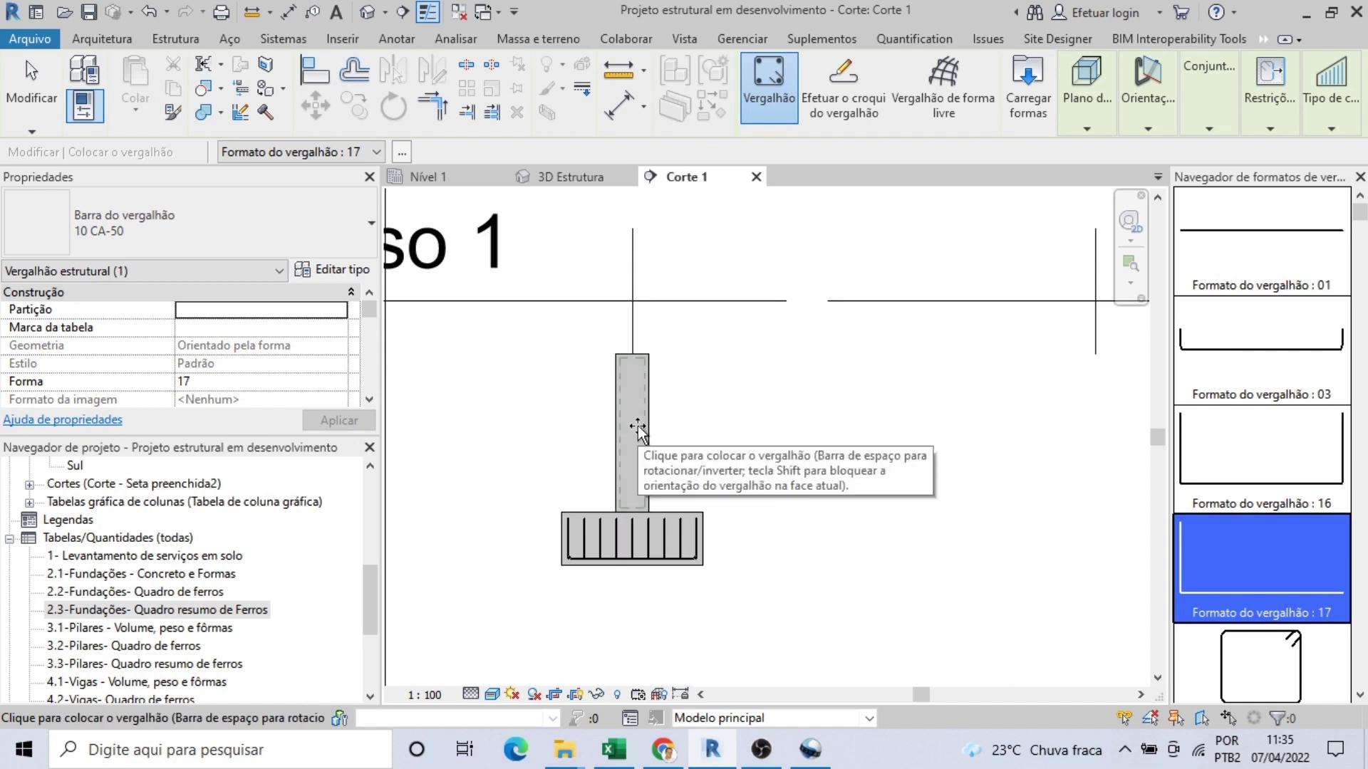
{"action": "left_click", "coordinate": [1148, 99]}
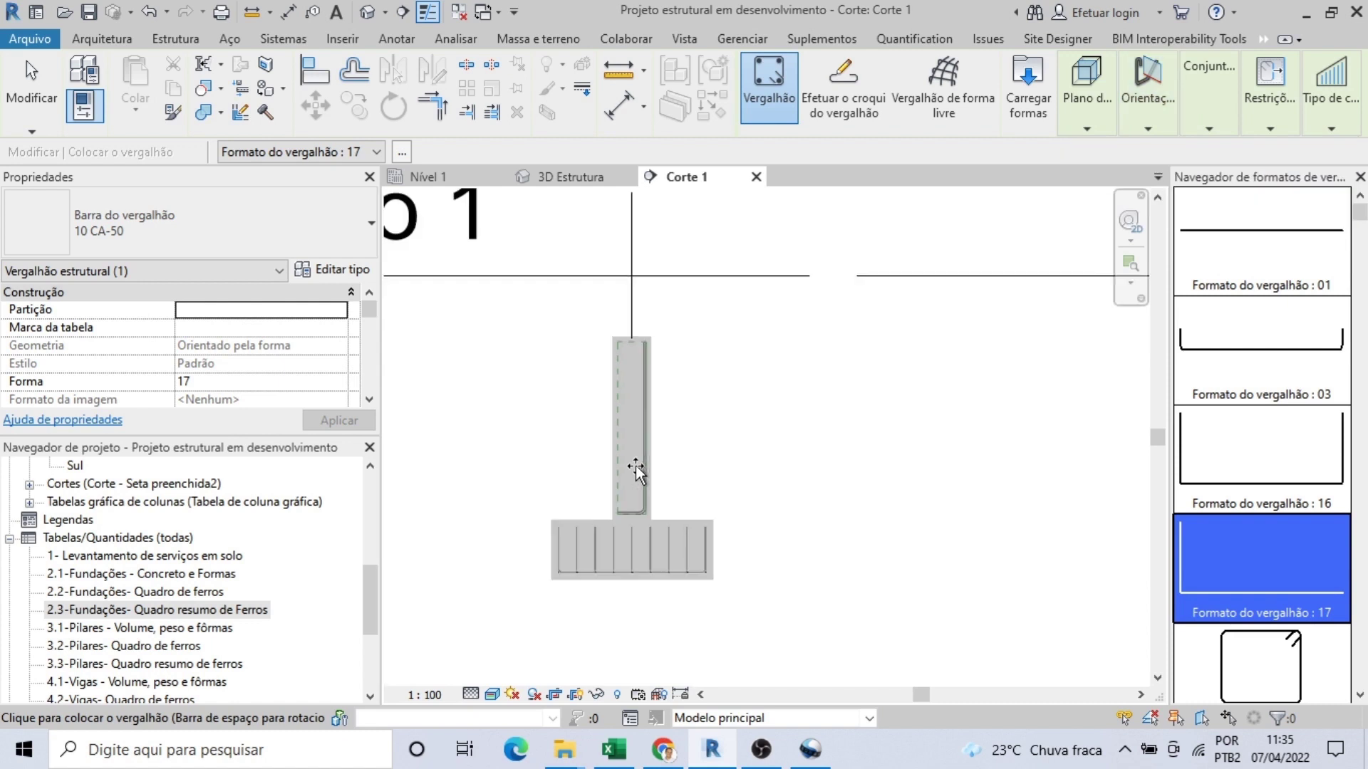
{"action": "scroll", "coordinate": [636, 471], "scroll_direction": "up", "scroll_amount": 2}
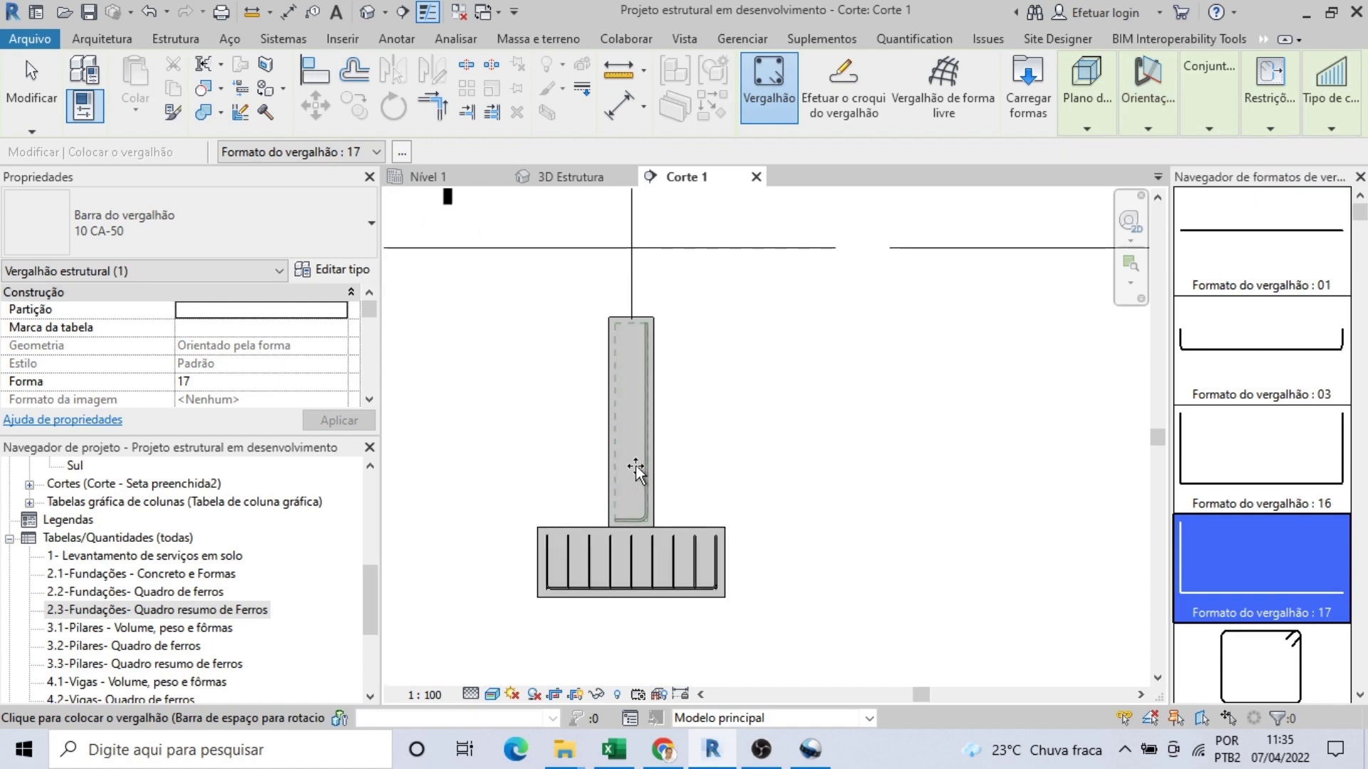
{"action": "left_click", "coordinate": [1206, 118]}
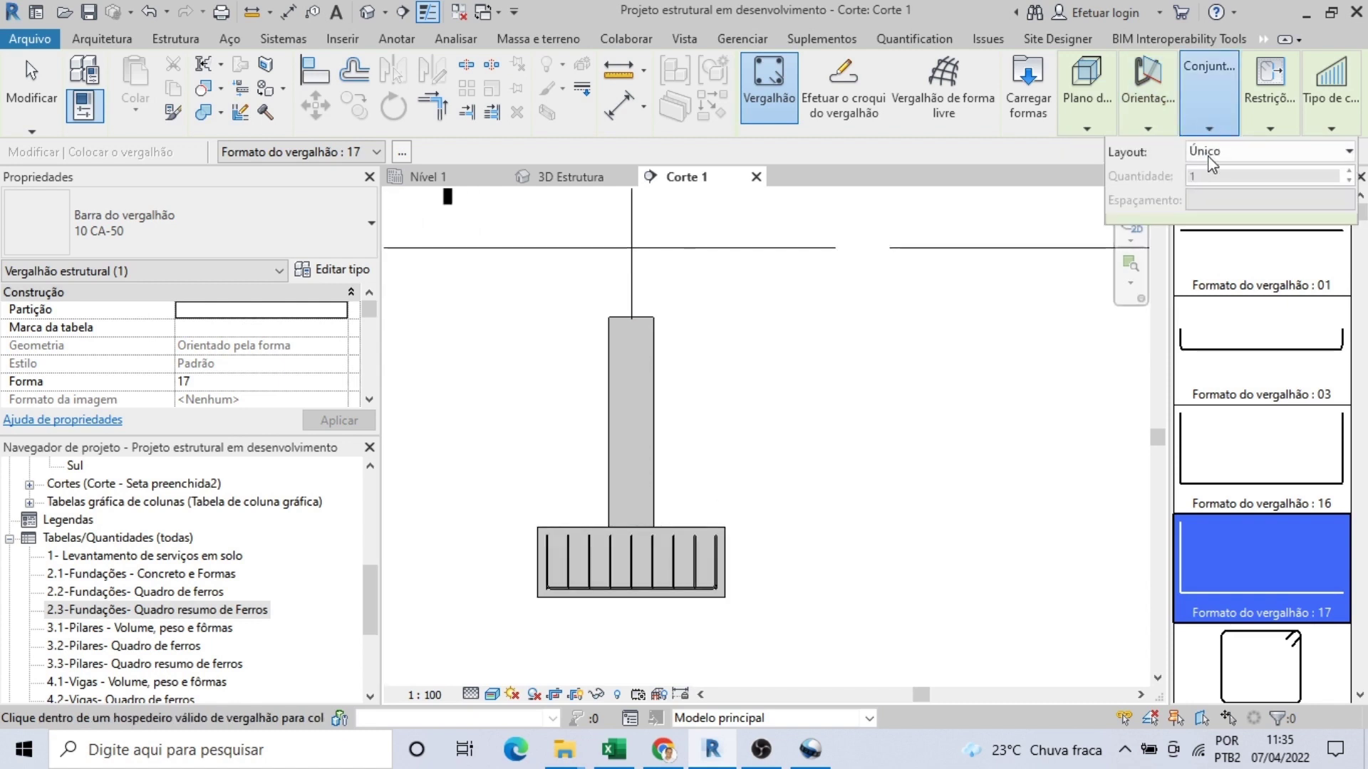
{"action": "left_click", "coordinate": [1211, 153]}
{"action": "left_click", "coordinate": [1220, 198]}
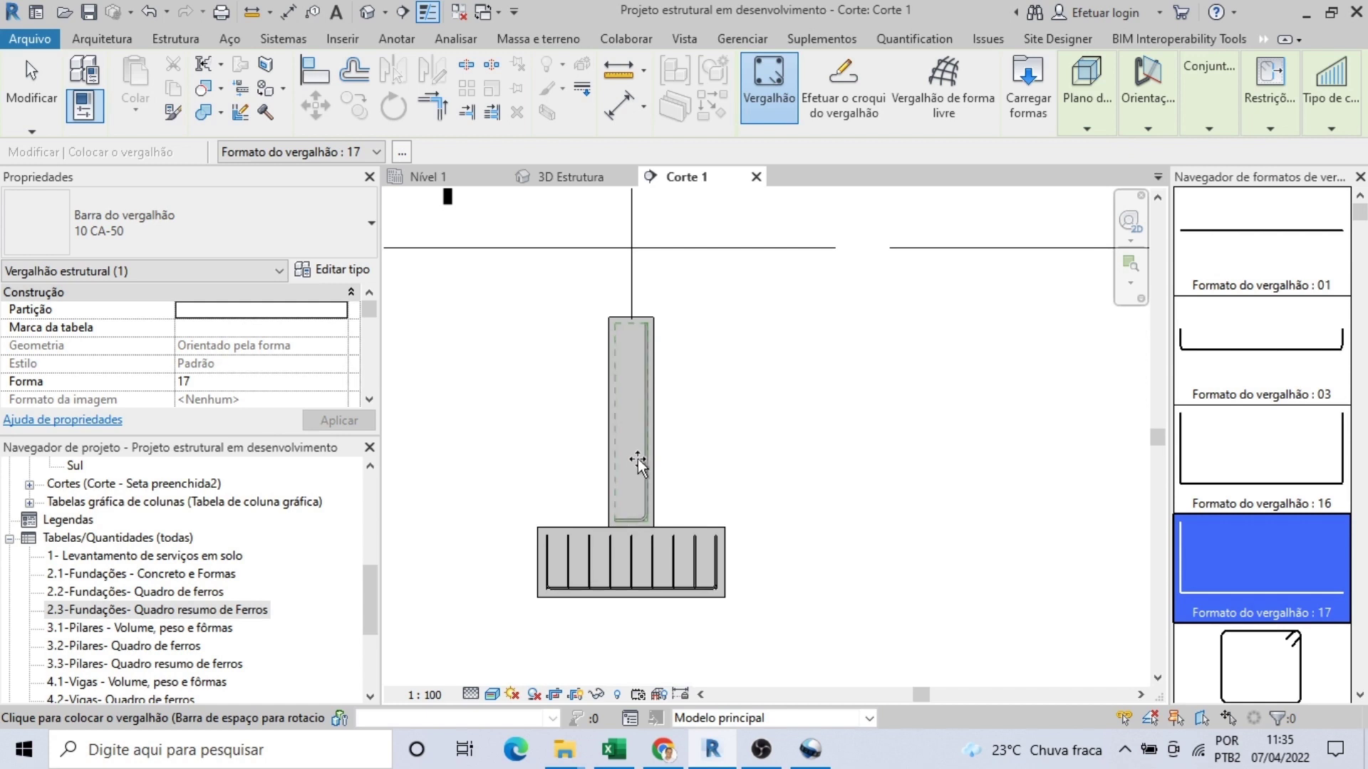
{"action": "left_click", "coordinate": [640, 463]}
{"action": "scroll", "coordinate": [733, 467], "scroll_direction": "up", "scroll_amount": 1}
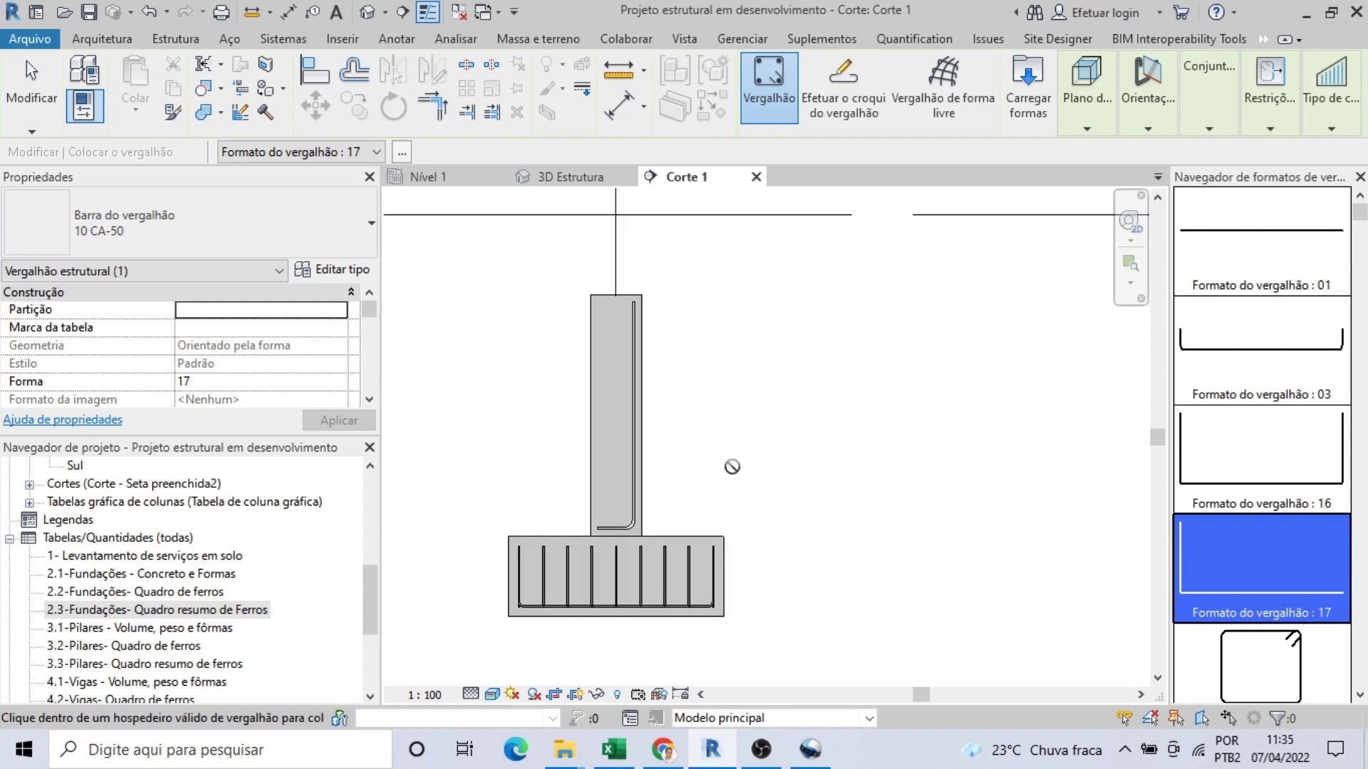
{"action": "key", "text": "Escape"}
{"action": "key", "text": "Escape"}
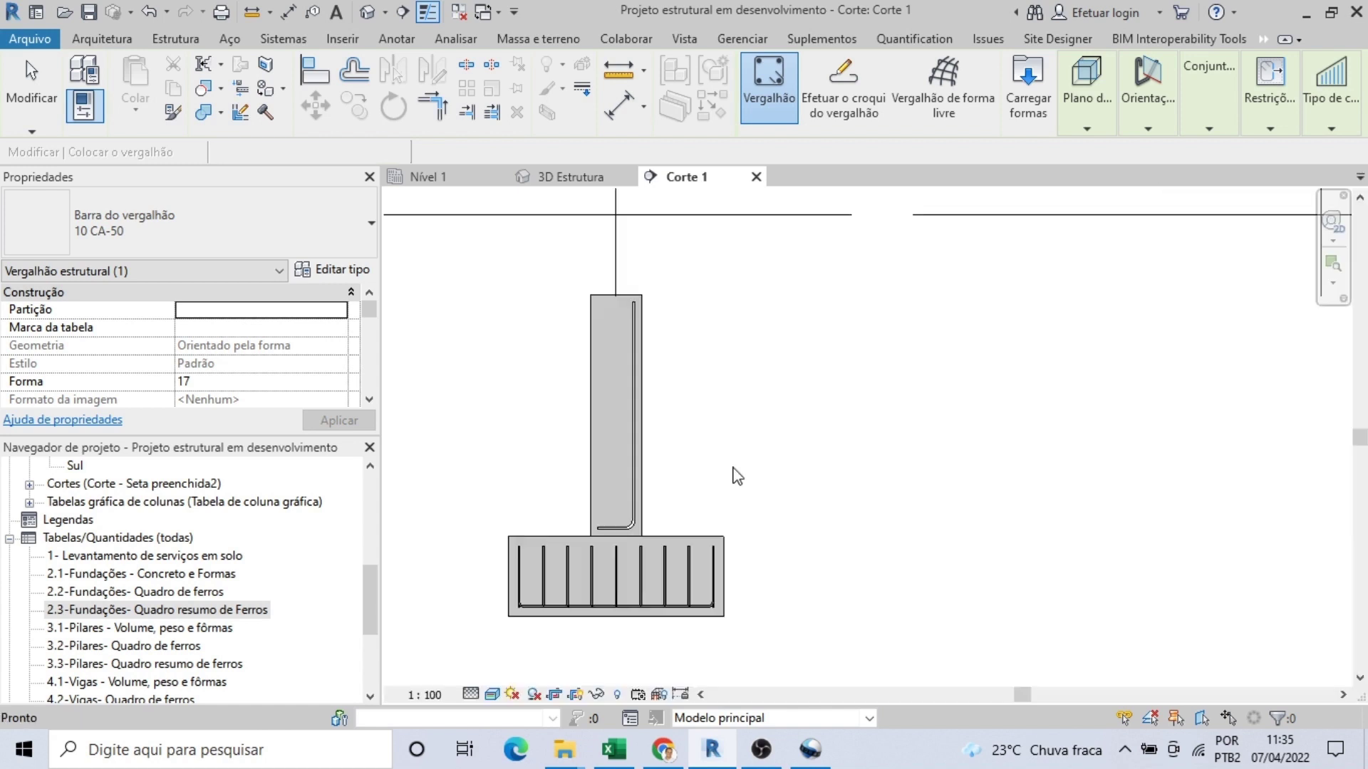
Step: Try to mirror a copy of the L-shaped bar set about the column's vertical centre axis
{"action": "left_click", "coordinate": [638, 495]}
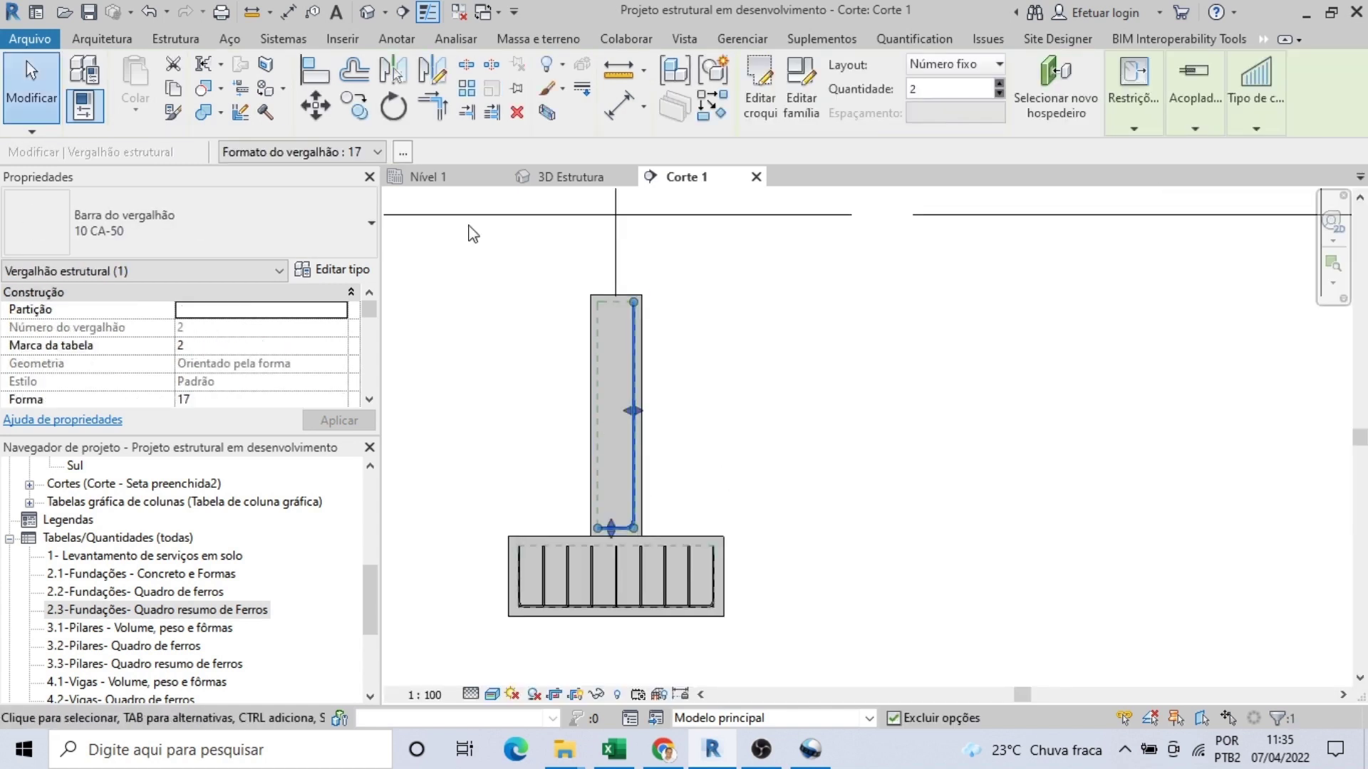
{"action": "left_click", "coordinate": [431, 71]}
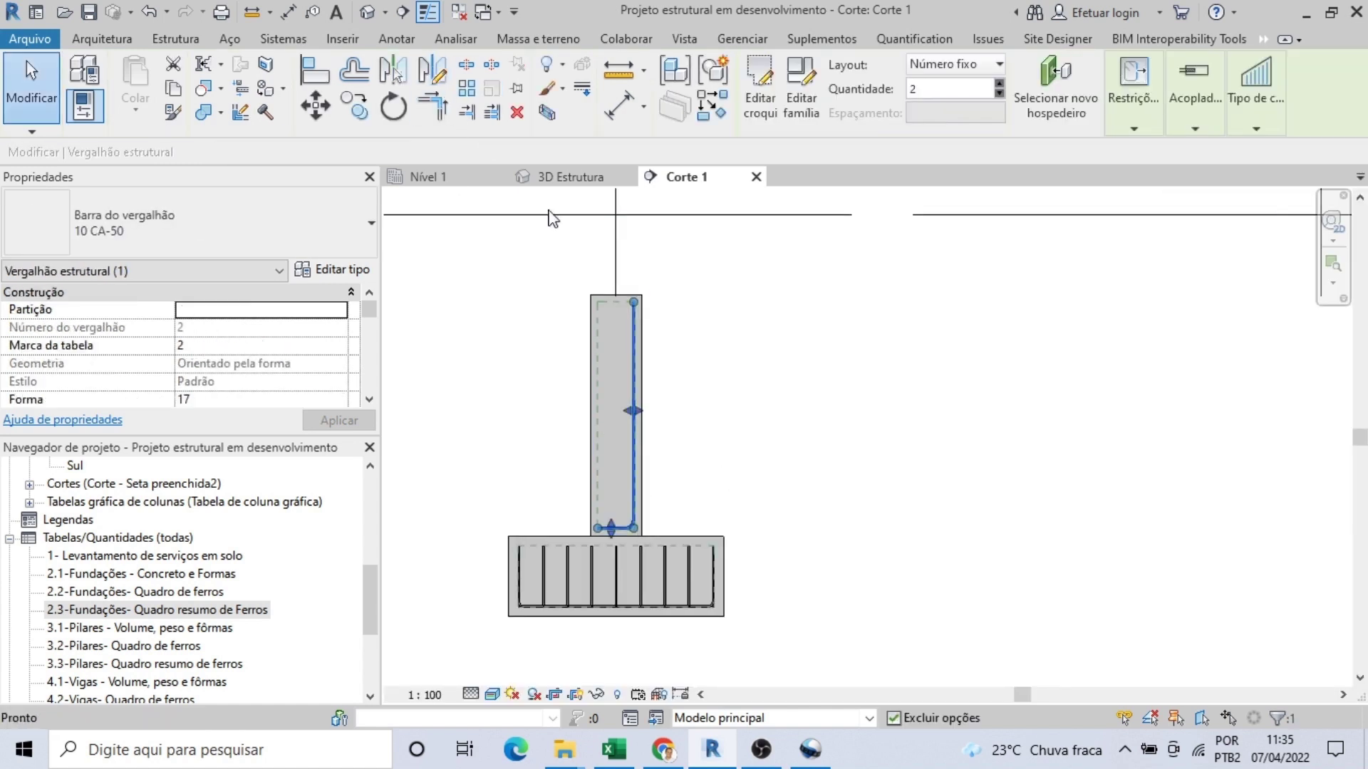
{"action": "left_click", "coordinate": [635, 293]}
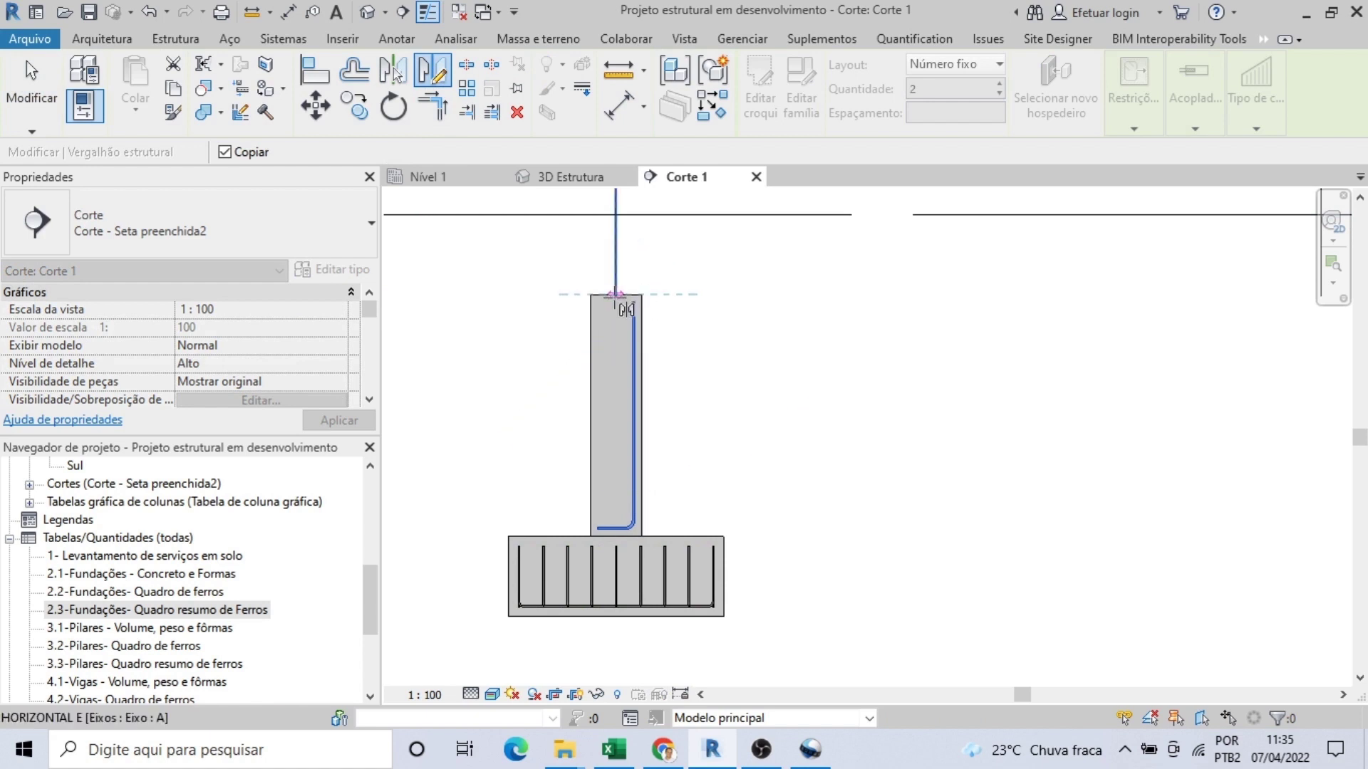
{"action": "left_click", "coordinate": [613, 360]}
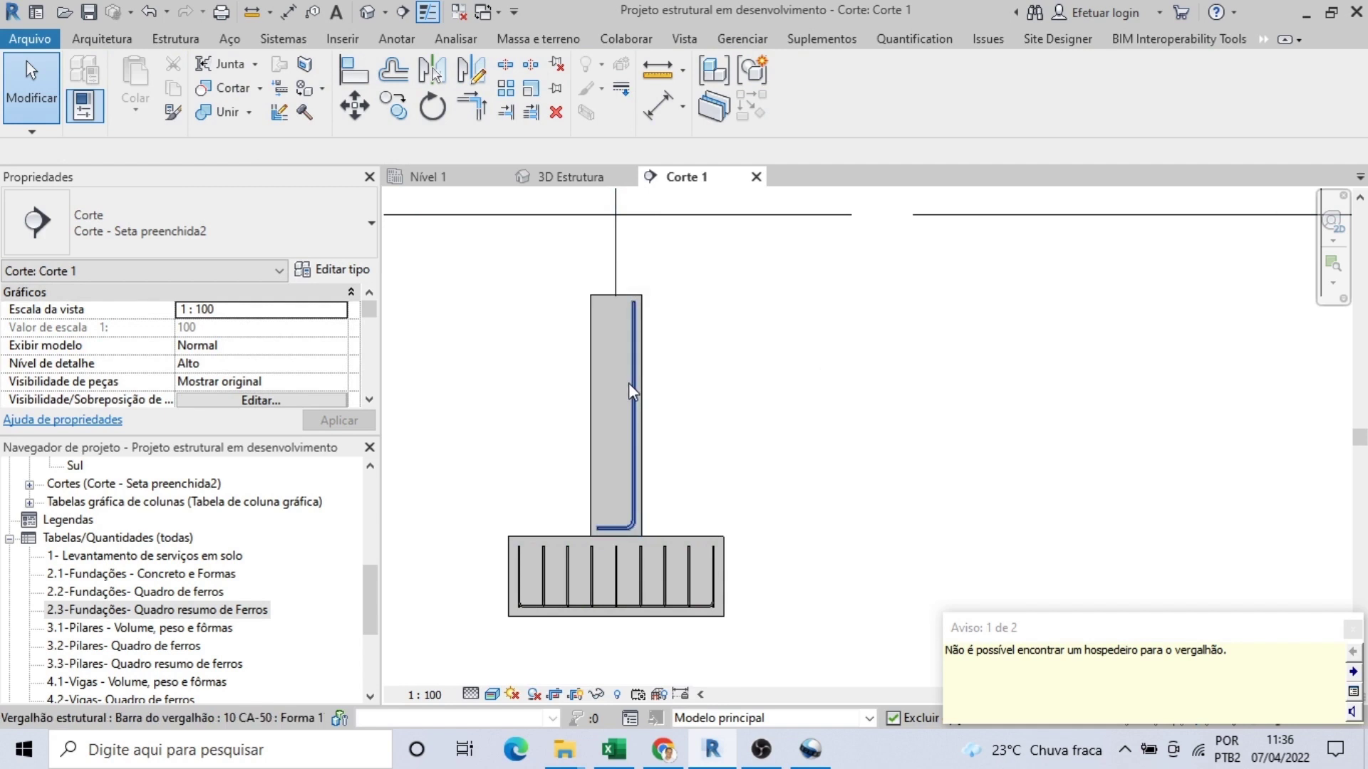
Step: Shift the vertical leg of the L-shaped bar to the column's left cover so its bend points outward
{"action": "left_click", "coordinate": [629, 391]}
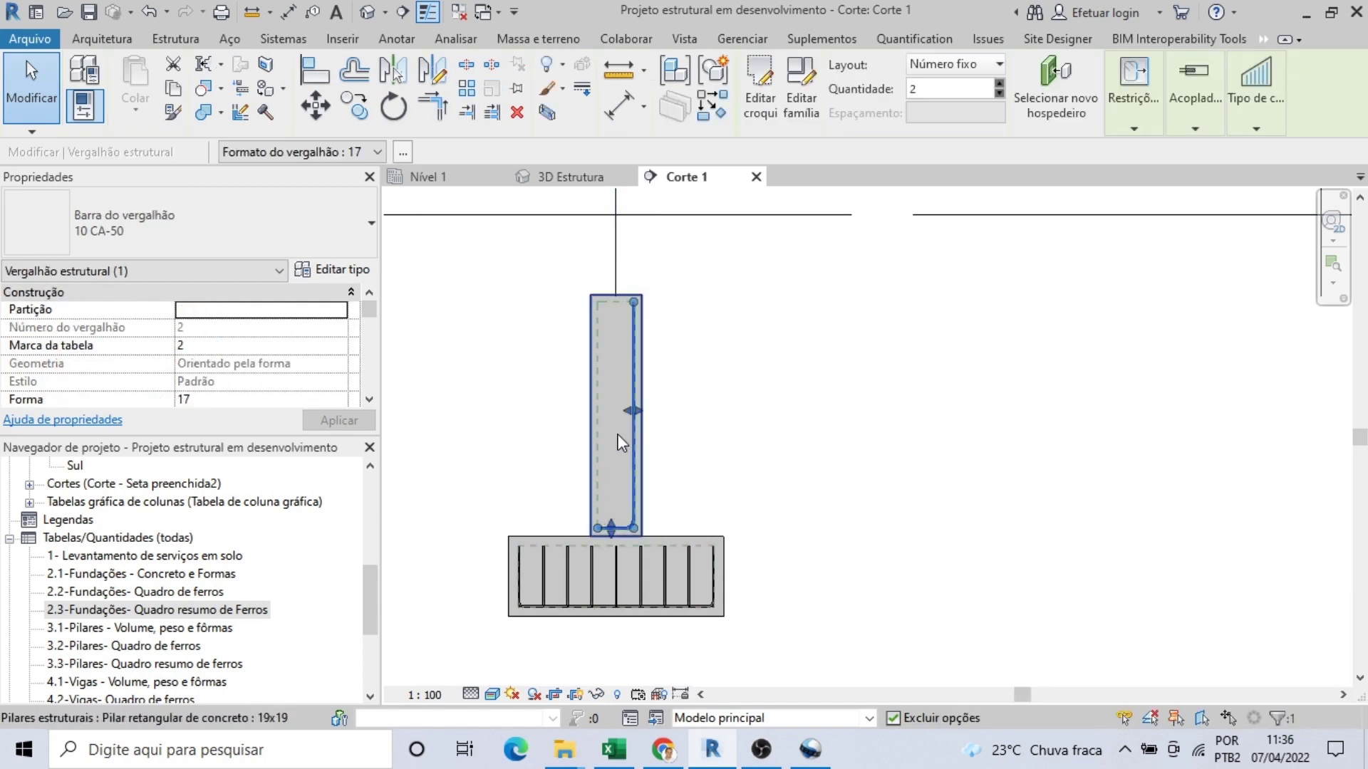
{"action": "left_click_drag", "start_coordinate": [610, 391], "coordinate": [600, 427]}
{"action": "scroll", "coordinate": [570, 484], "scroll_direction": "up", "scroll_amount": 4}
{"action": "left_click", "coordinate": [556, 464]}
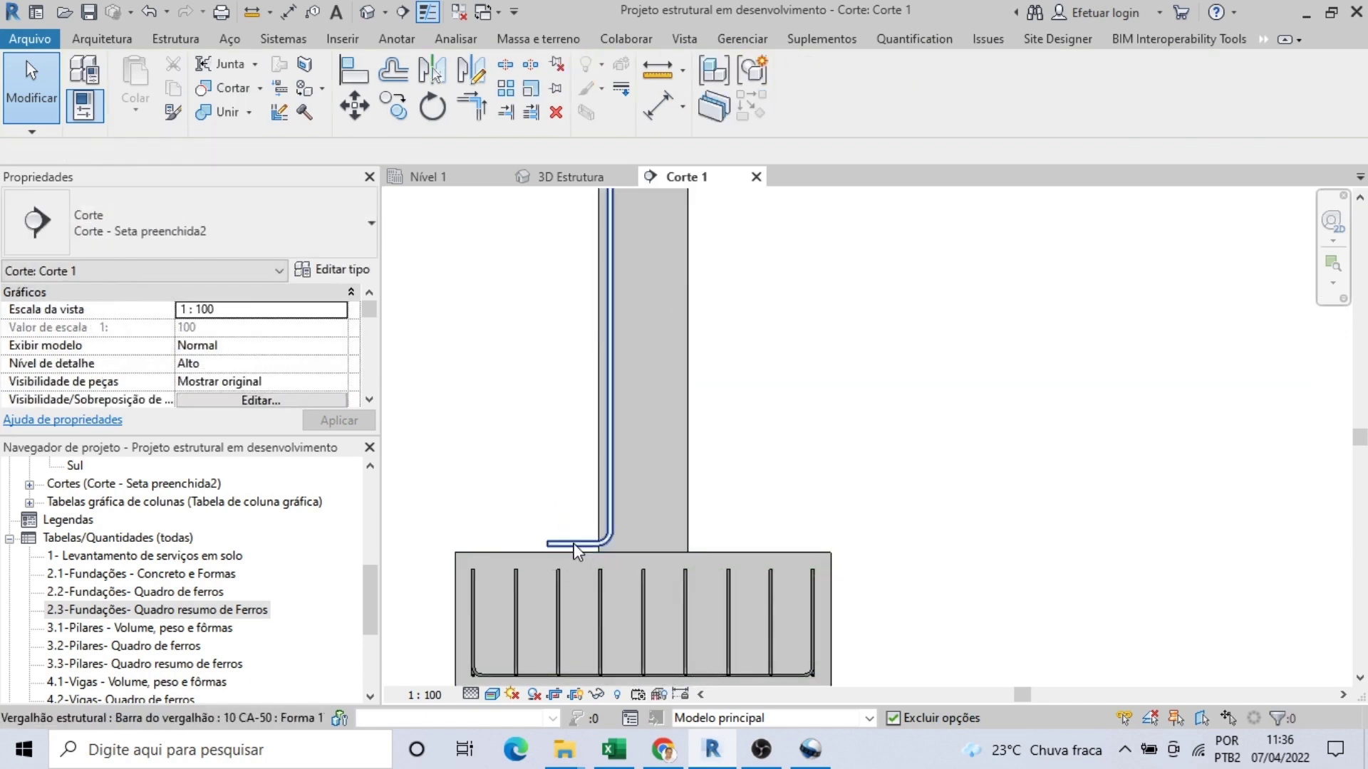
Step: Lower the bar's horizontal bent leg from the column base to the bottom mesh inside the footing
{"action": "left_click", "coordinate": [581, 544]}
{"action": "middle_click_drag", "start_coordinate": [581, 546], "coordinate": [623, 428]}
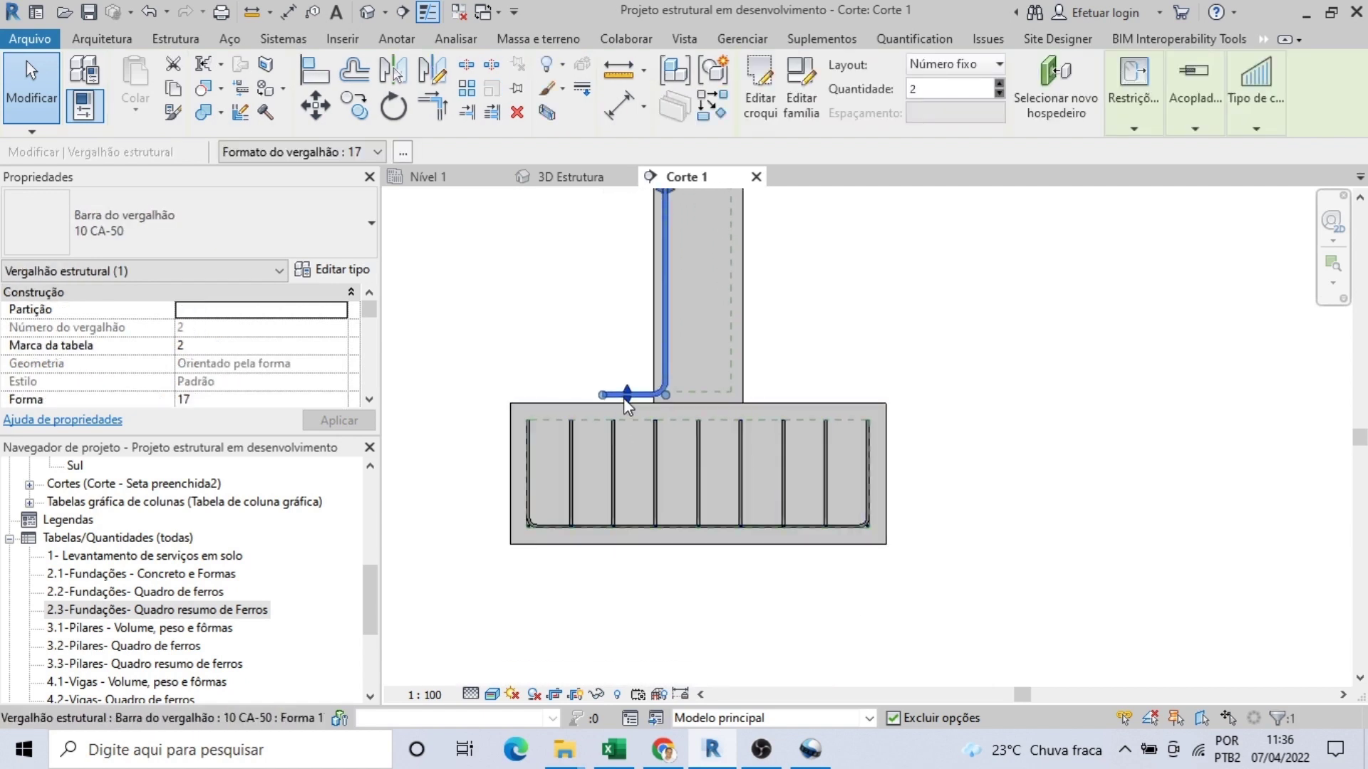
{"action": "left_click_drag", "start_coordinate": [623, 396], "coordinate": [617, 522]}
Step: Extend the bar's upper end past the column top to above the Nível 1 line
{"action": "scroll", "coordinate": [623, 523], "scroll_direction": "down", "scroll_amount": 2}
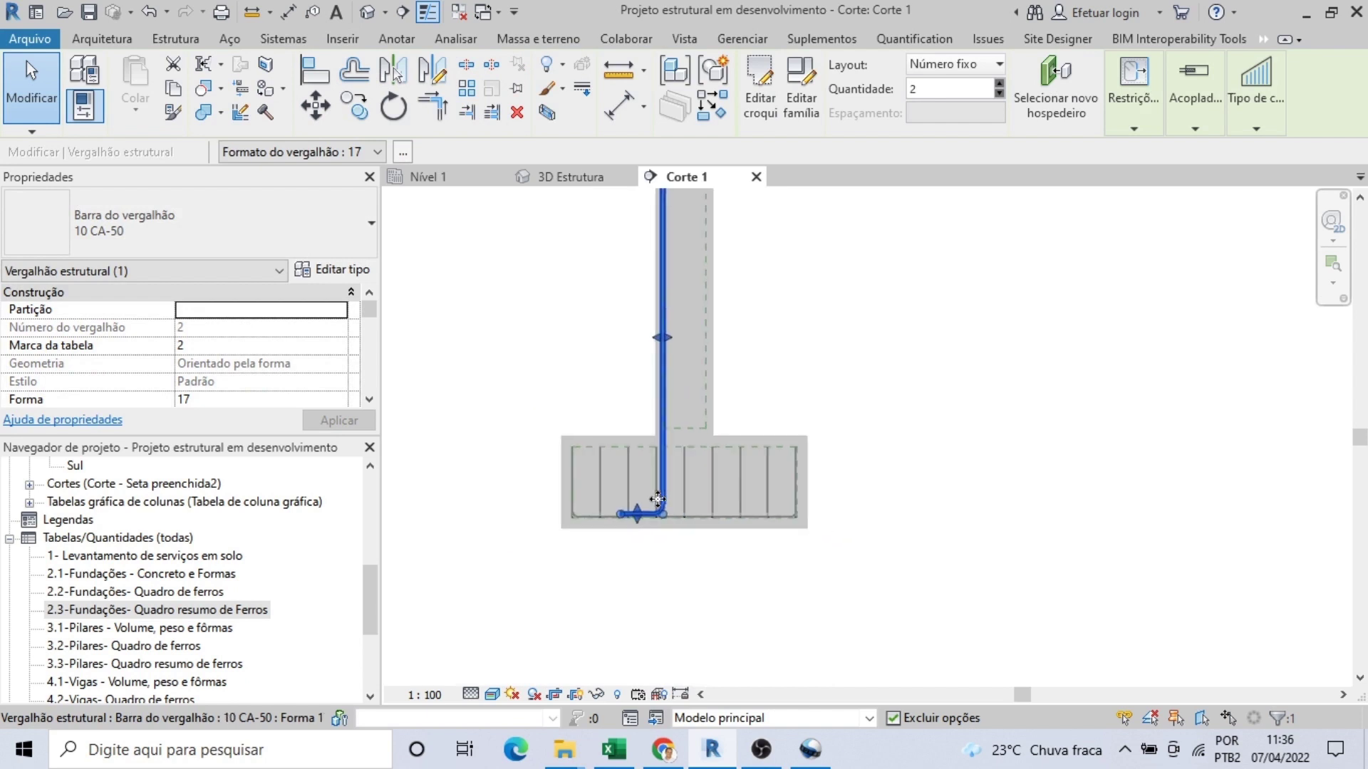
{"action": "middle_click_drag", "start_coordinate": [623, 521], "coordinate": [659, 676]}
{"action": "middle_click_drag", "start_coordinate": [660, 342], "coordinate": [647, 503]}
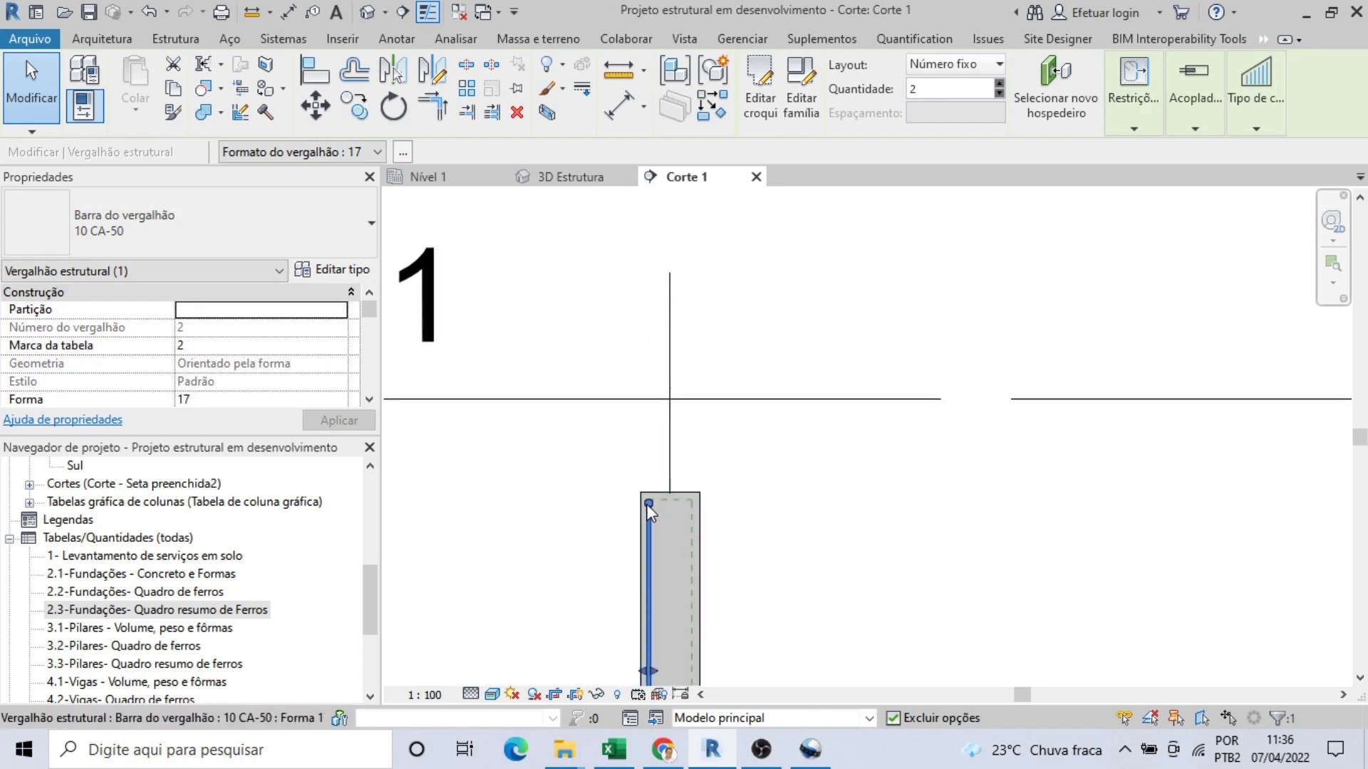
{"action": "left_click_drag", "start_coordinate": [647, 503], "coordinate": [649, 340]}
{"action": "scroll", "coordinate": [651, 341], "scroll_direction": "down", "scroll_amount": 2}
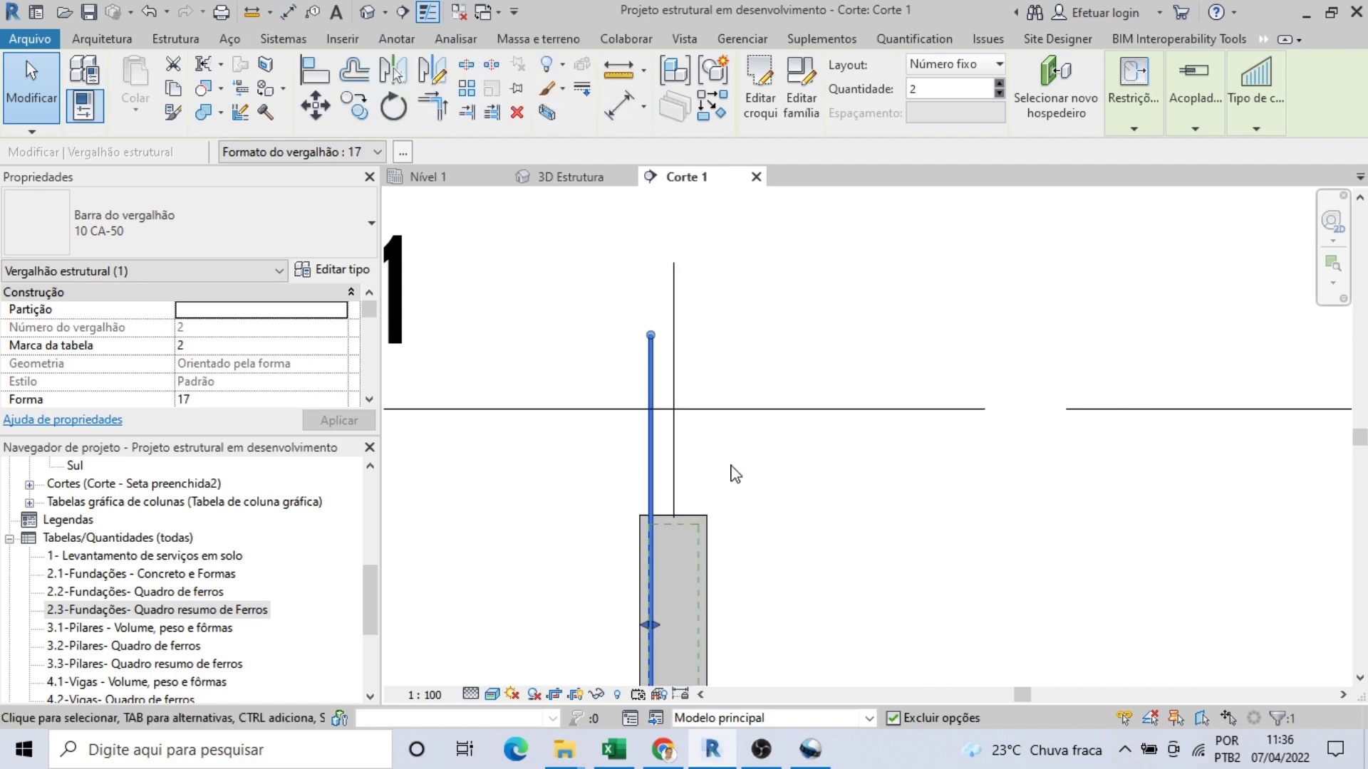
Step: Create a detail reference line 30 above the Nível 1 line by picking the level with a 30 offset
{"action": "key", "text": "d"}
{"action": "key", "text": "l"}
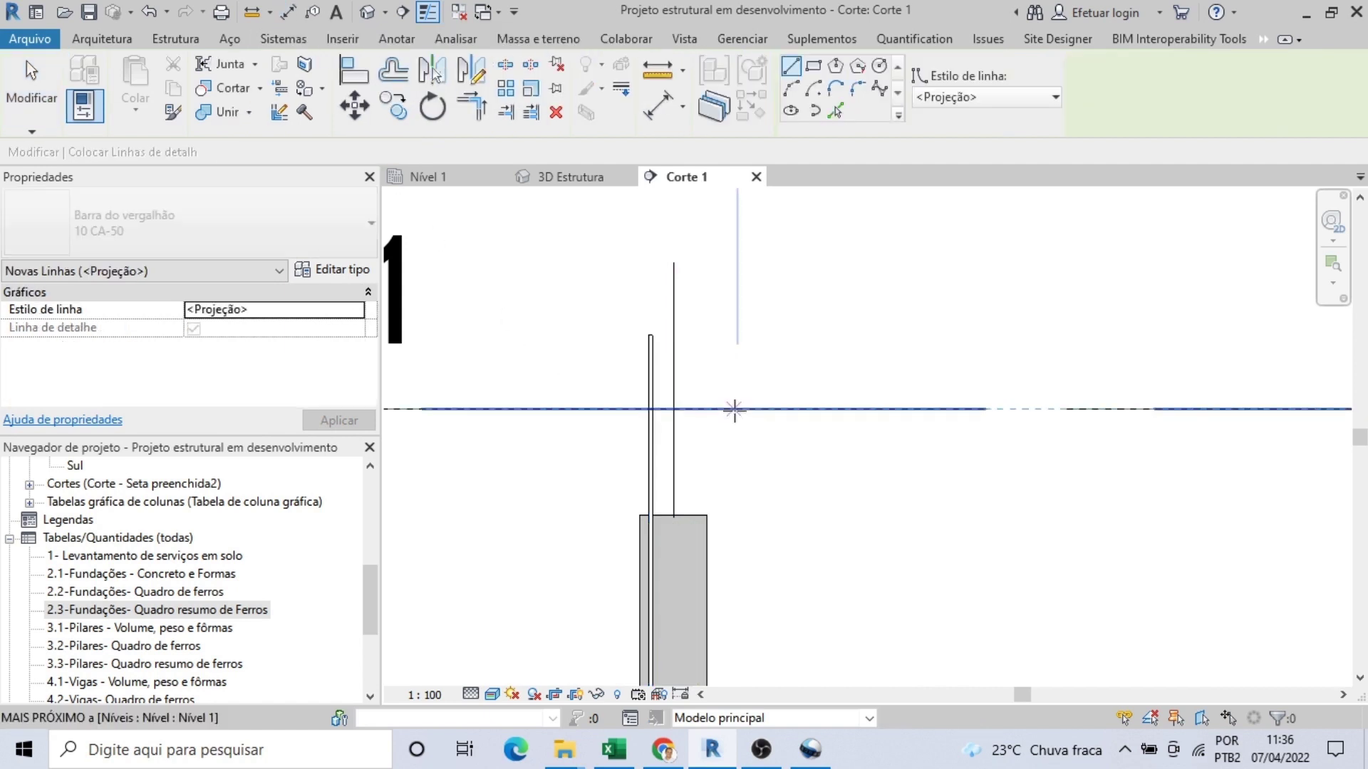
{"action": "left_click", "coordinate": [734, 410]}
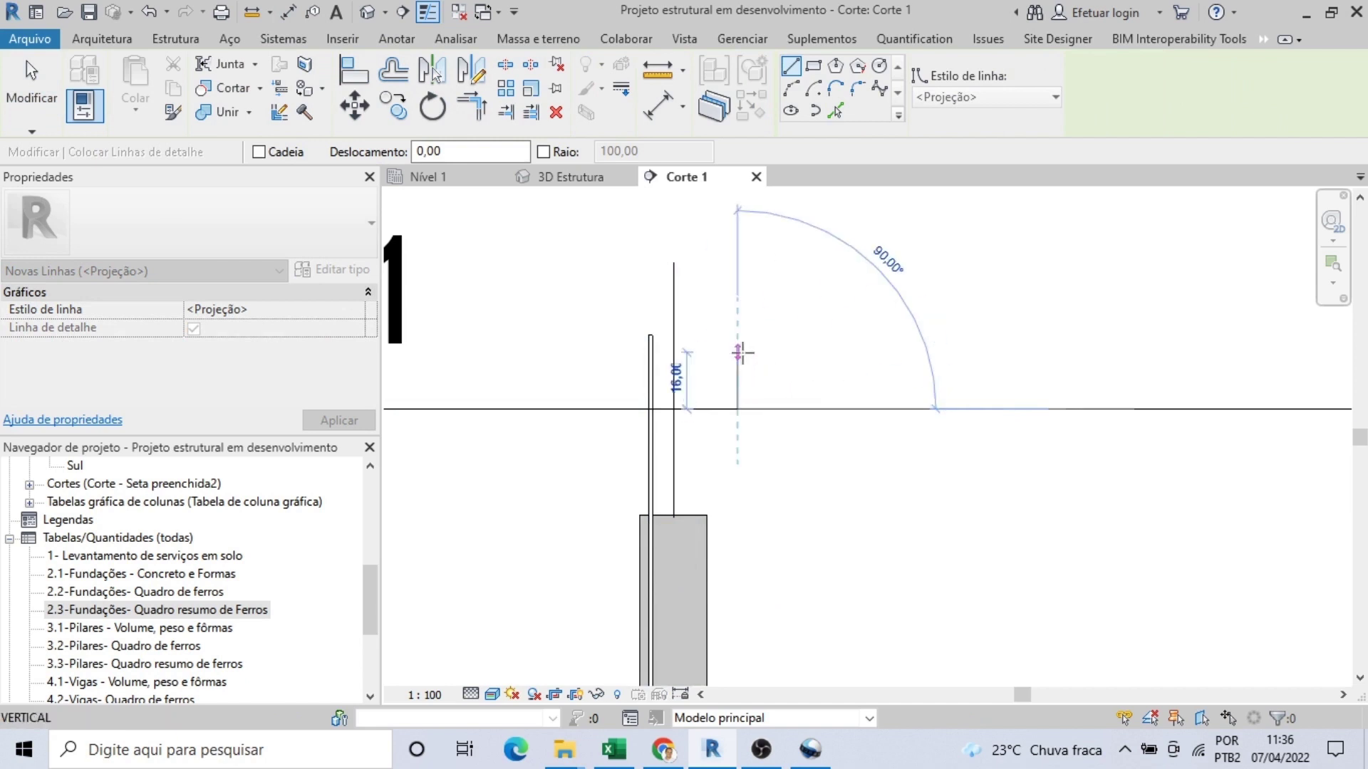
{"action": "key", "text": "Escape"}
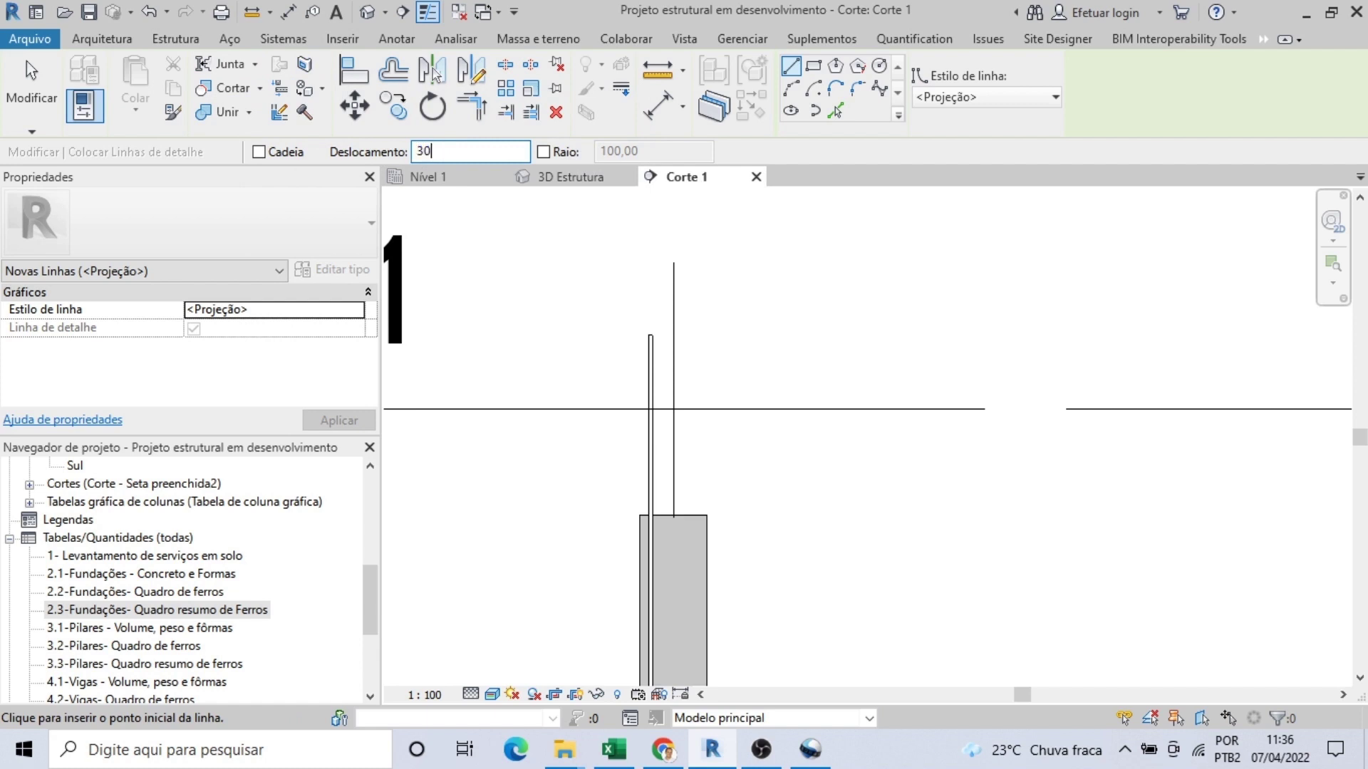
{"action": "scroll", "coordinate": [824, 413], "scroll_direction": "down", "scroll_amount": 3}
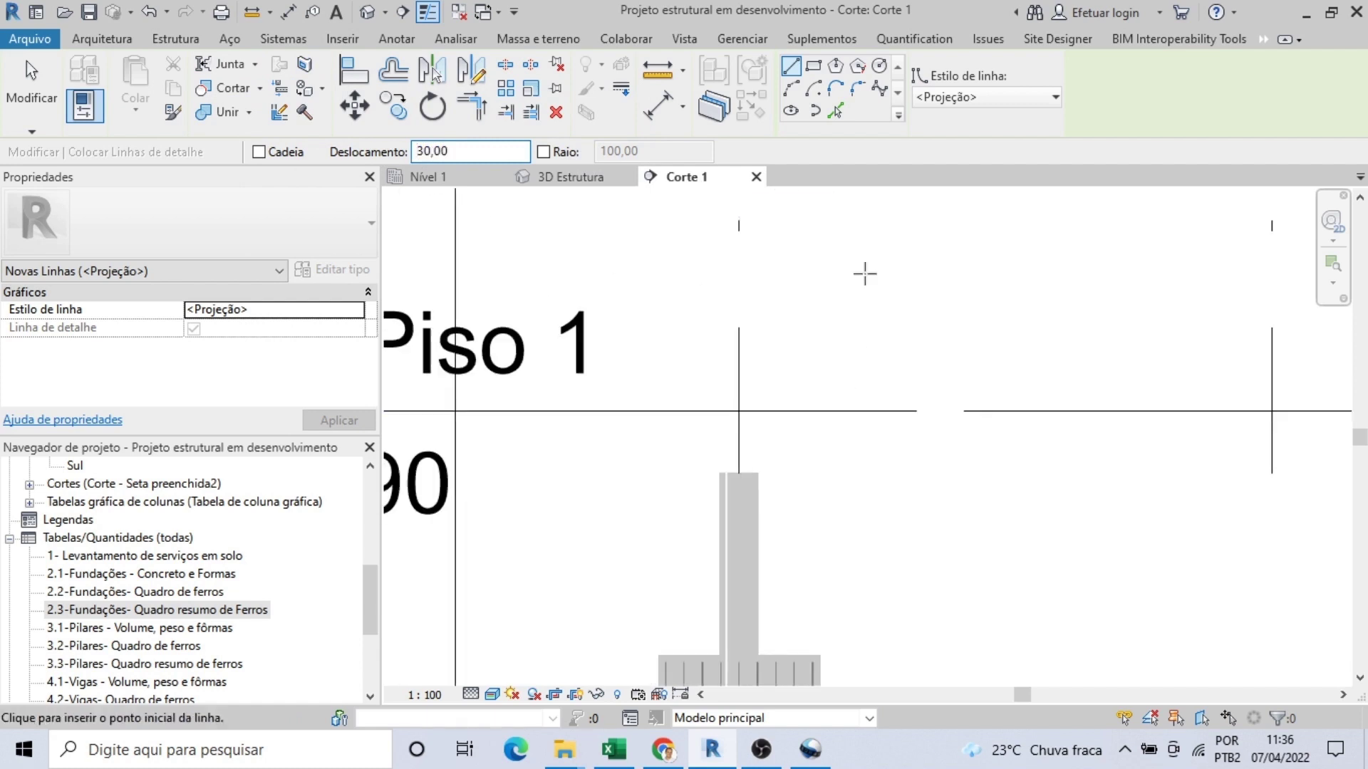
{"action": "left_click", "coordinate": [838, 116]}
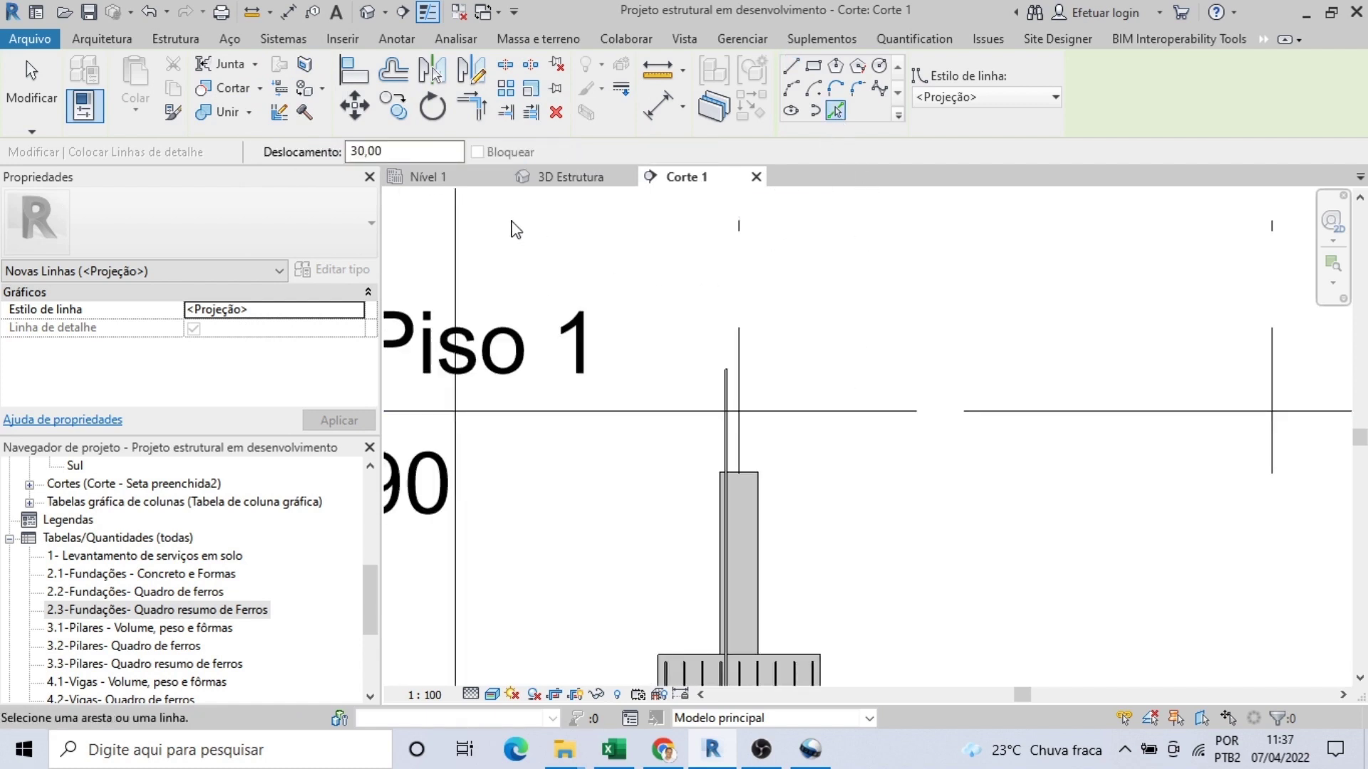
{"action": "left_click", "coordinate": [643, 411]}
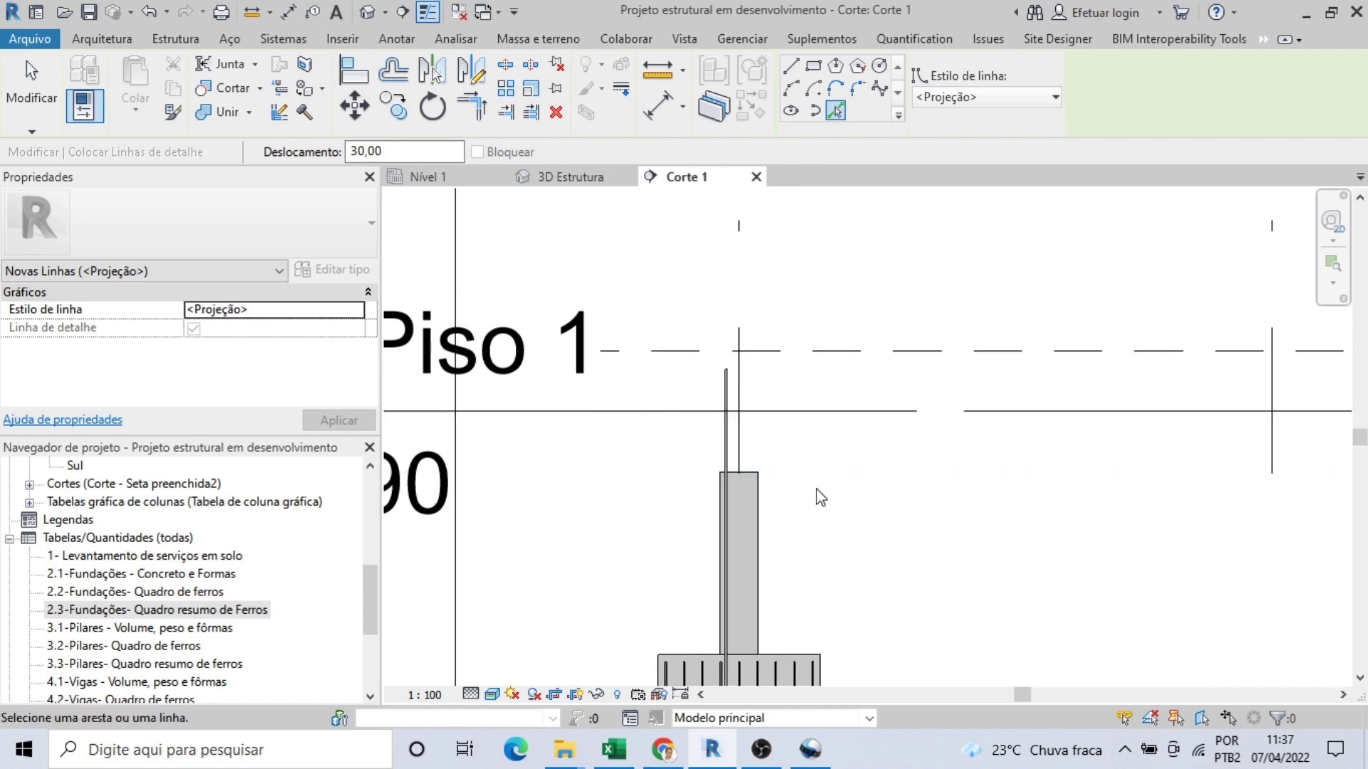
{"action": "scroll", "coordinate": [818, 490], "scroll_direction": "up", "scroll_amount": 1}
{"action": "middle_click_drag", "start_coordinate": [821, 497], "coordinate": [871, 579]}
{"action": "key", "text": "Escape"}
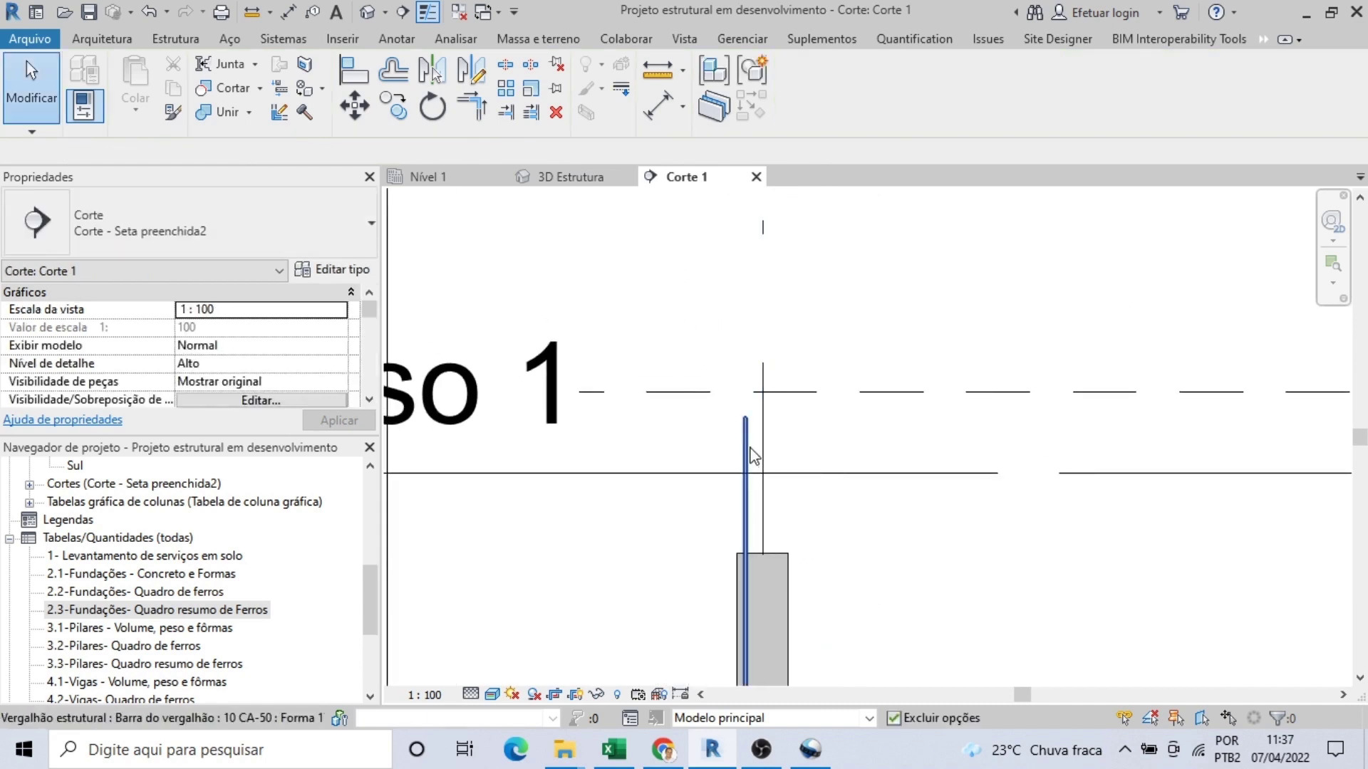
Step: Extend the upper end of the column's L-shaped bar to the detail line above Nível 1
{"action": "left_click", "coordinate": [745, 428]}
{"action": "left_click_drag", "start_coordinate": [745, 419], "coordinate": [741, 382]}
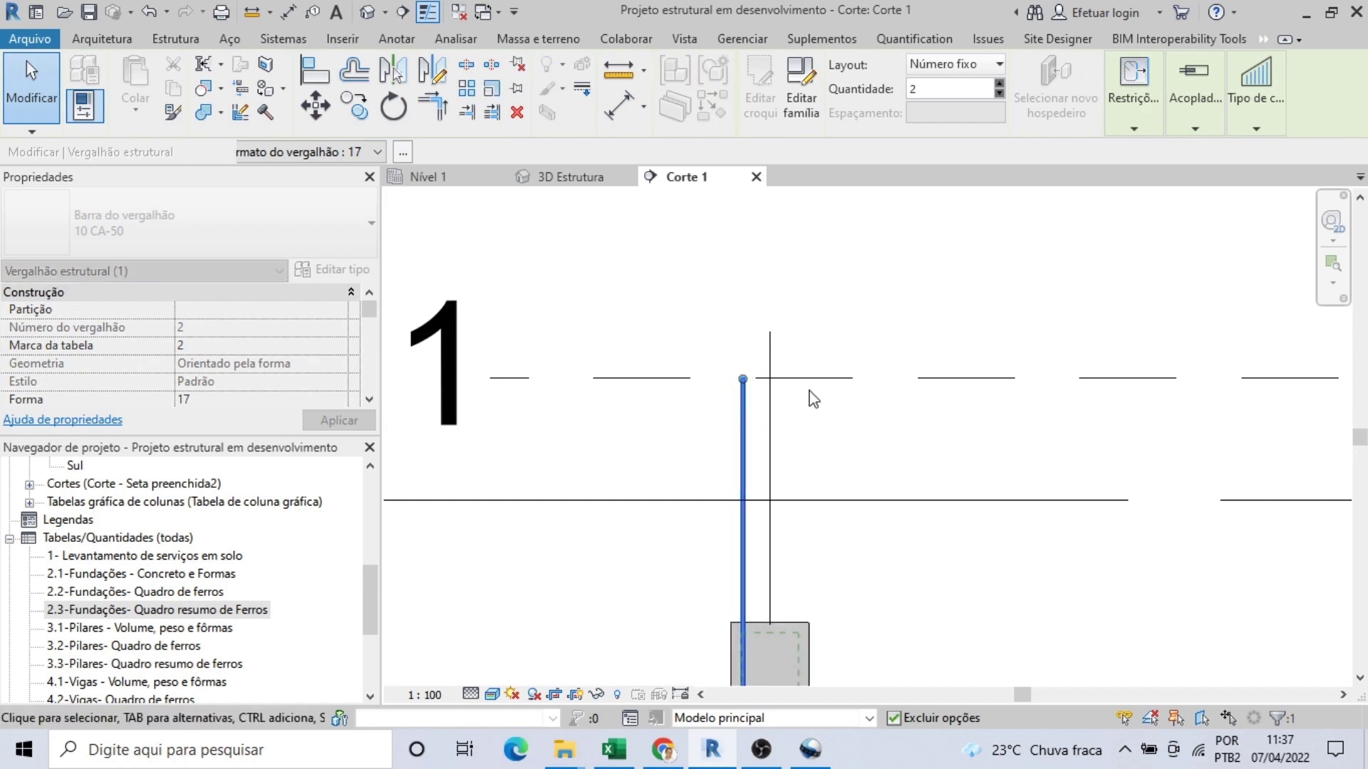
Step: Delete the dashed detail reference line above the Nível 1 line
{"action": "left_click", "coordinate": [811, 394]}
{"action": "left_click", "coordinate": [820, 389]}
{"action": "key", "text": "Delete"}
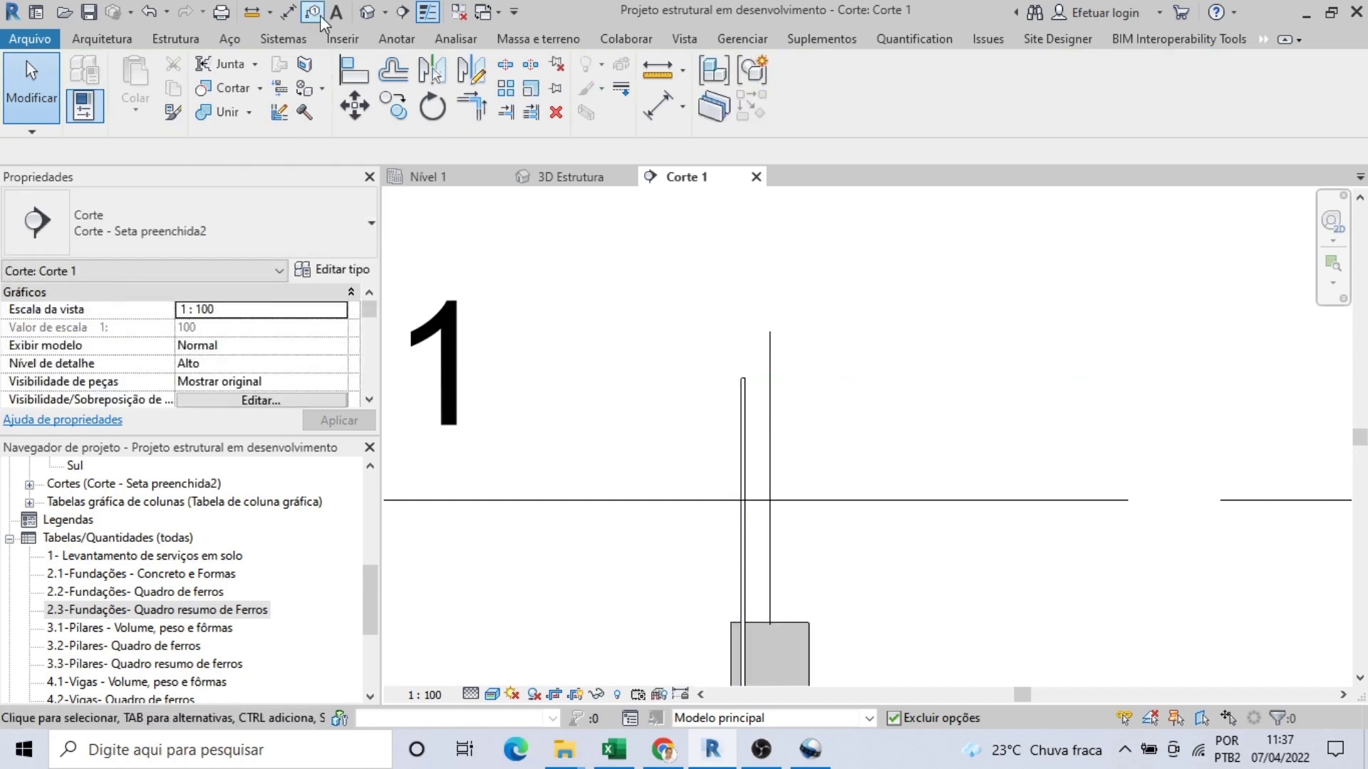
Step: Measure the distance from the Nível 1 line to the upper end of the column's L-shaped bar with an aligned dimension
{"action": "left_click", "coordinate": [293, 11]}
{"action": "left_click", "coordinate": [708, 500]}
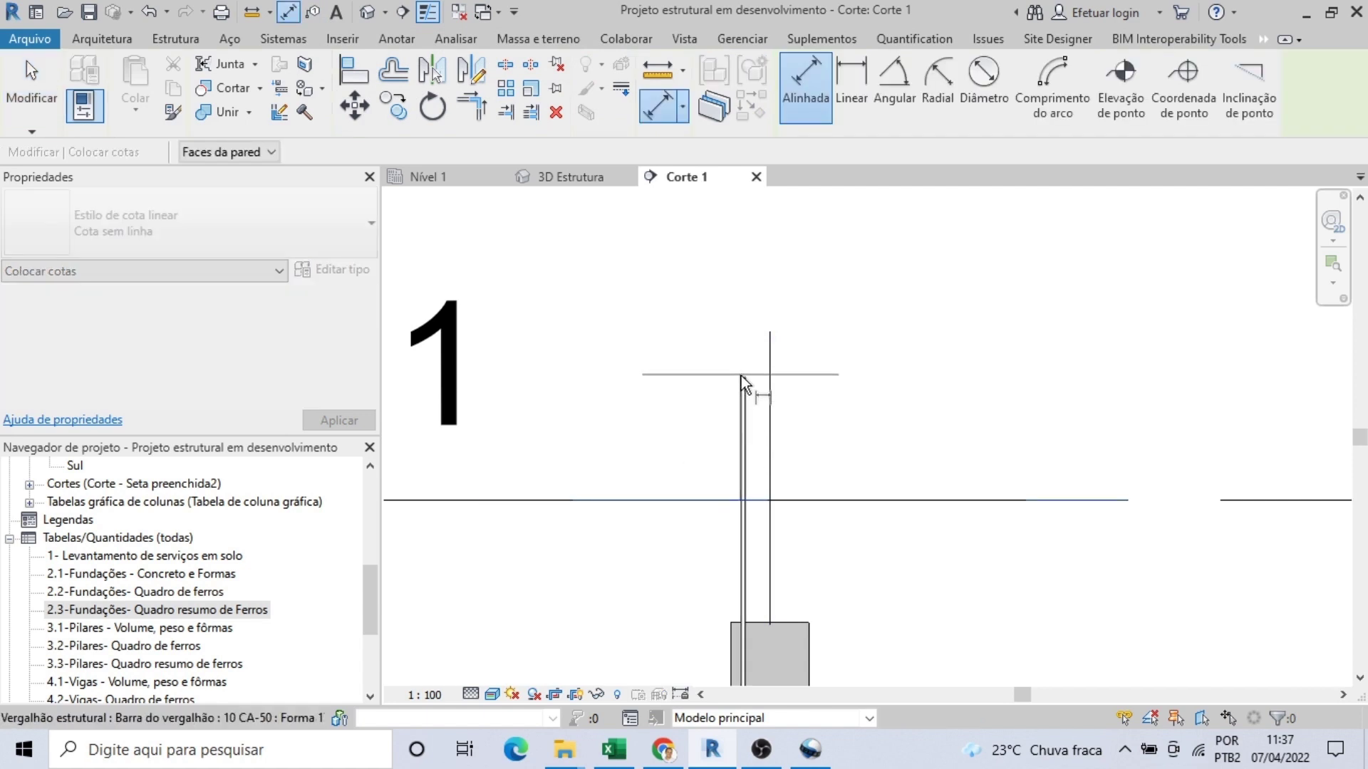
{"action": "scroll", "coordinate": [723, 397], "scroll_direction": "down", "scroll_amount": 2}
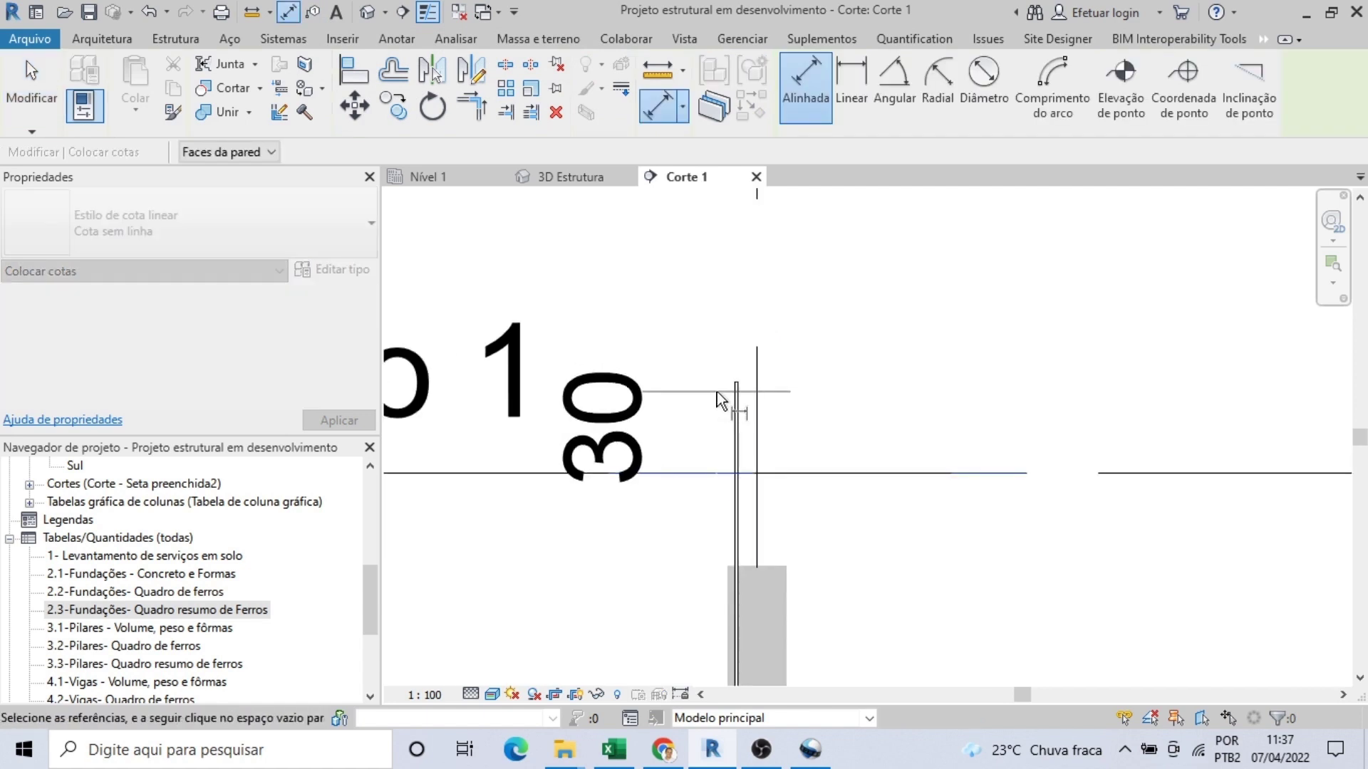
{"action": "key", "text": "Escape"}
{"action": "key", "text": "Escape"}
Step: Mirror a copy of the L-shaped bar set to the column's opposite side about a drawn axis along grid line A
{"action": "middle_click_drag", "start_coordinate": [781, 506], "coordinate": [781, 464]}
{"action": "left_click", "coordinate": [697, 494]}
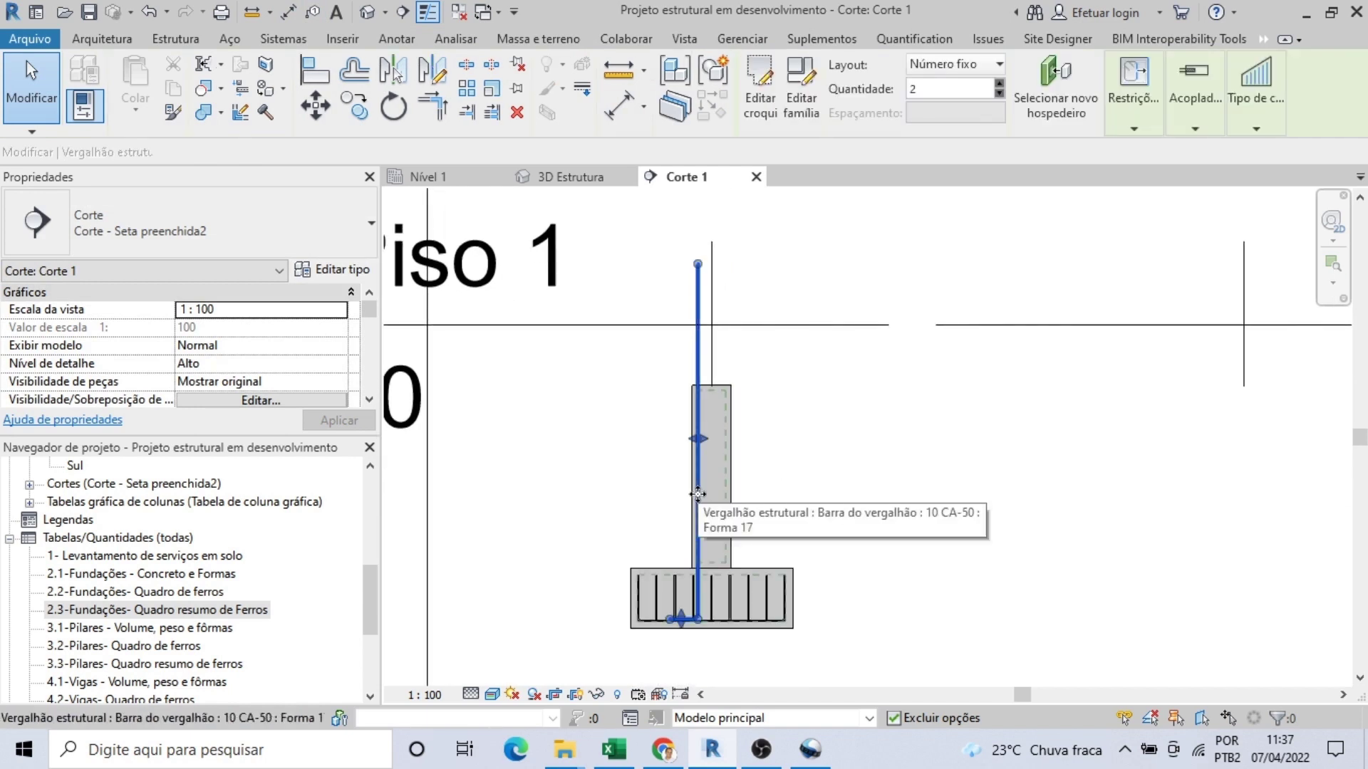
{"action": "key", "text": "d"}
{"action": "key", "text": "m"}
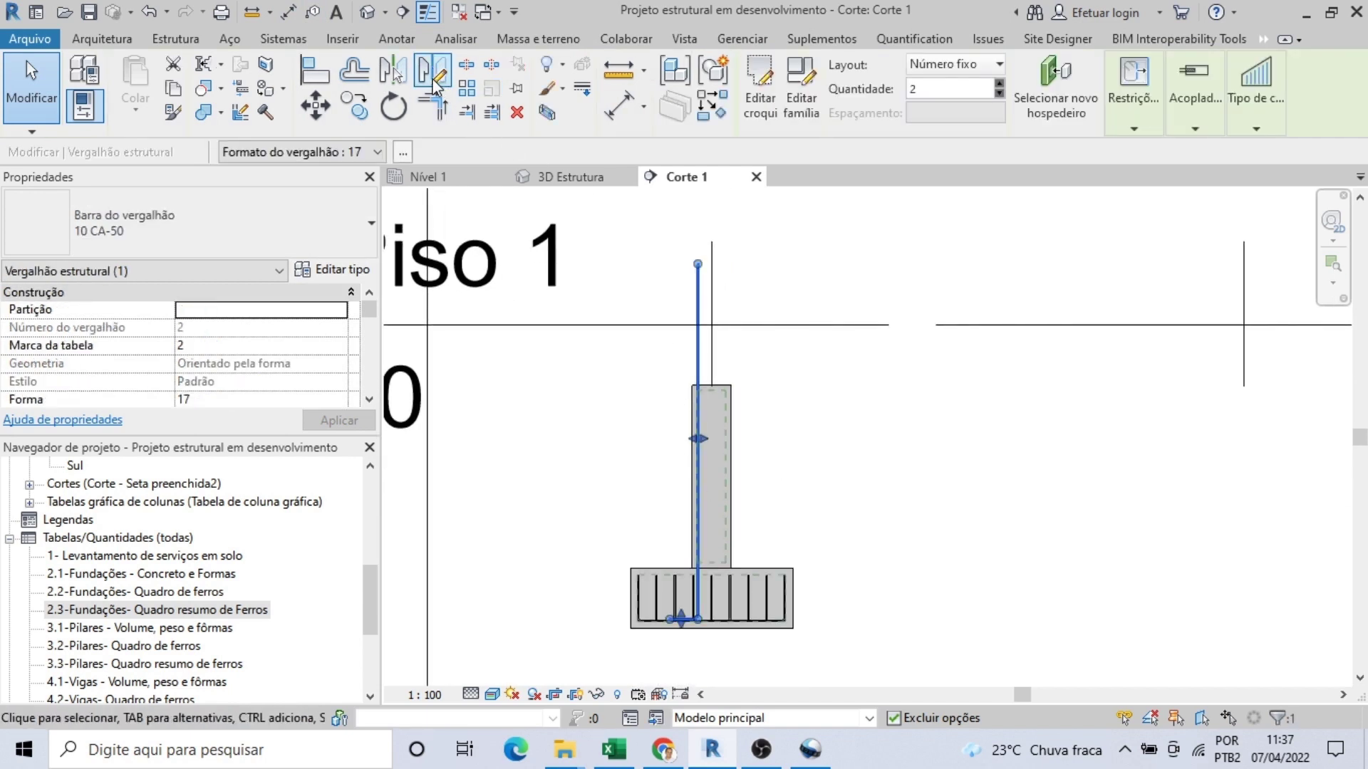
{"action": "left_click", "coordinate": [711, 386]}
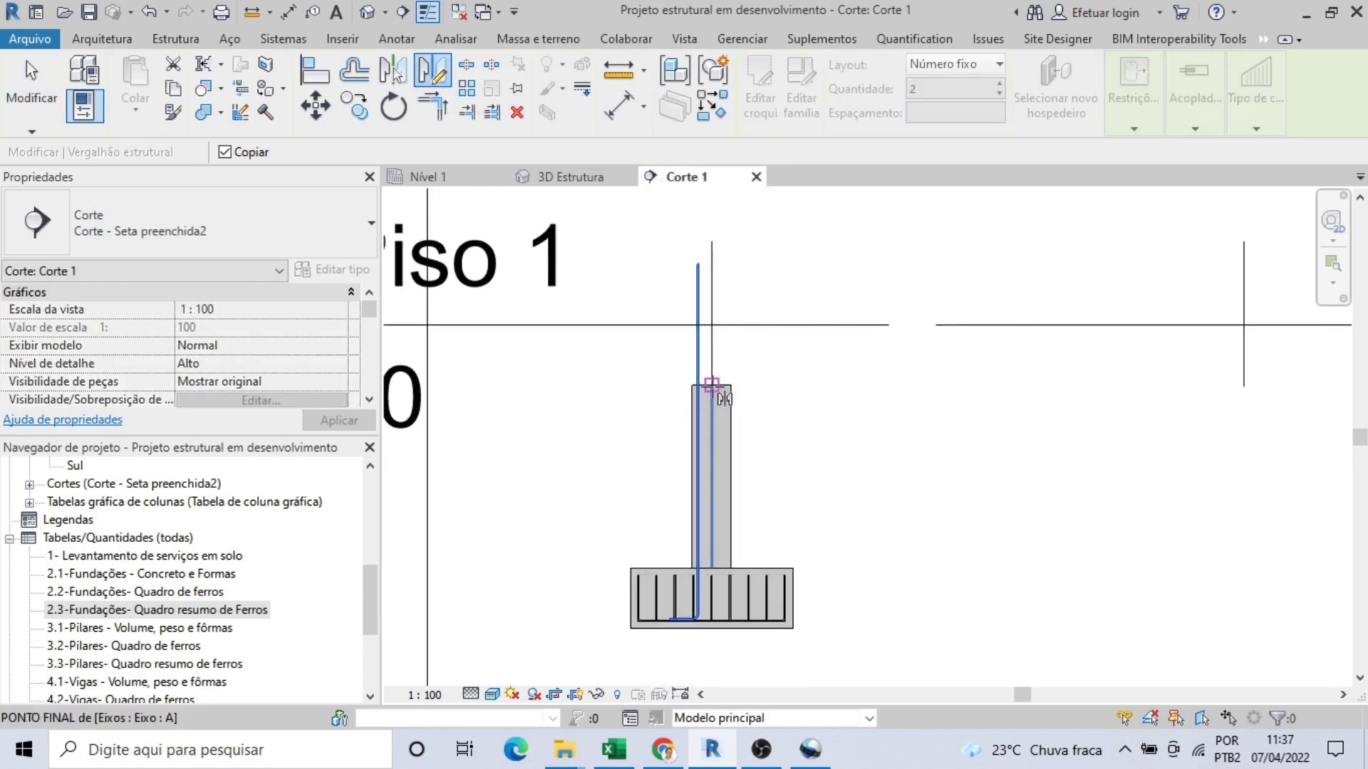
{"action": "left_click", "coordinate": [708, 324]}
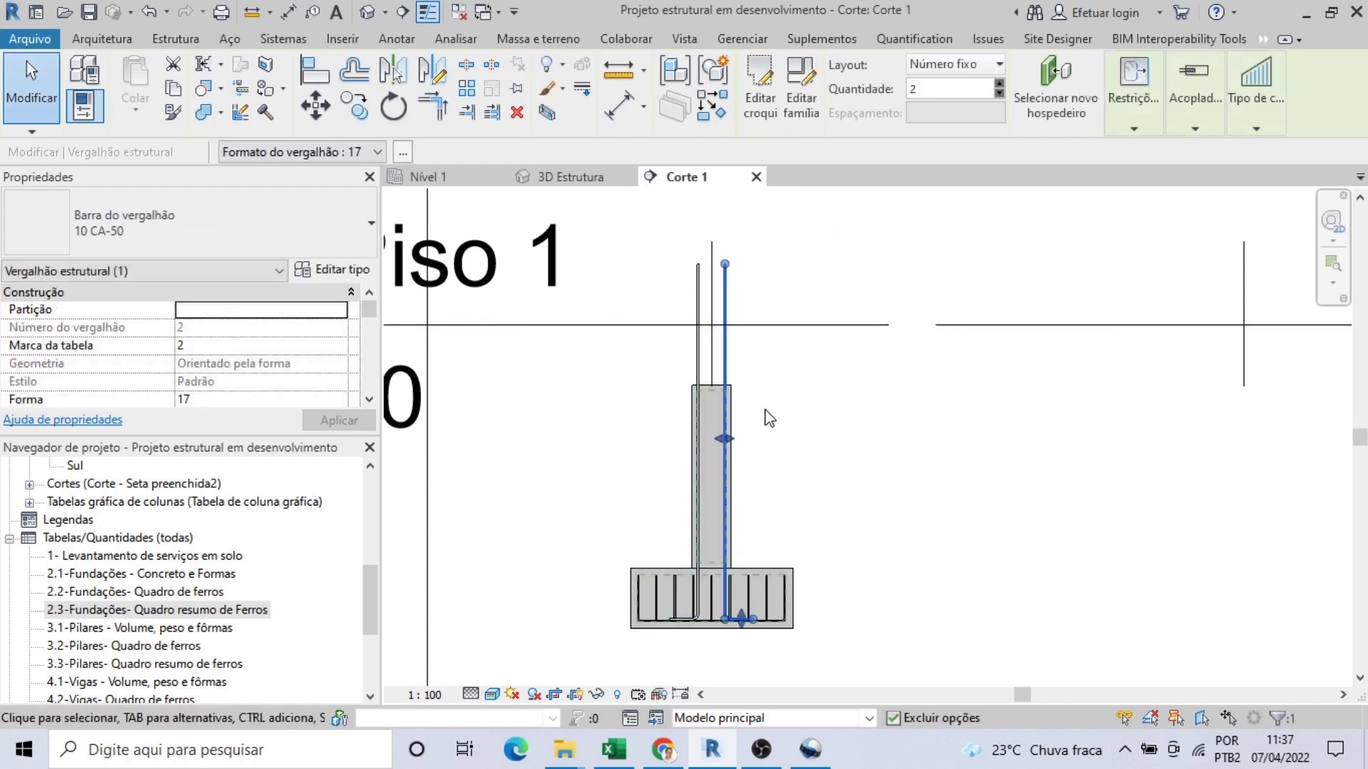
{"action": "key", "text": "Escape"}
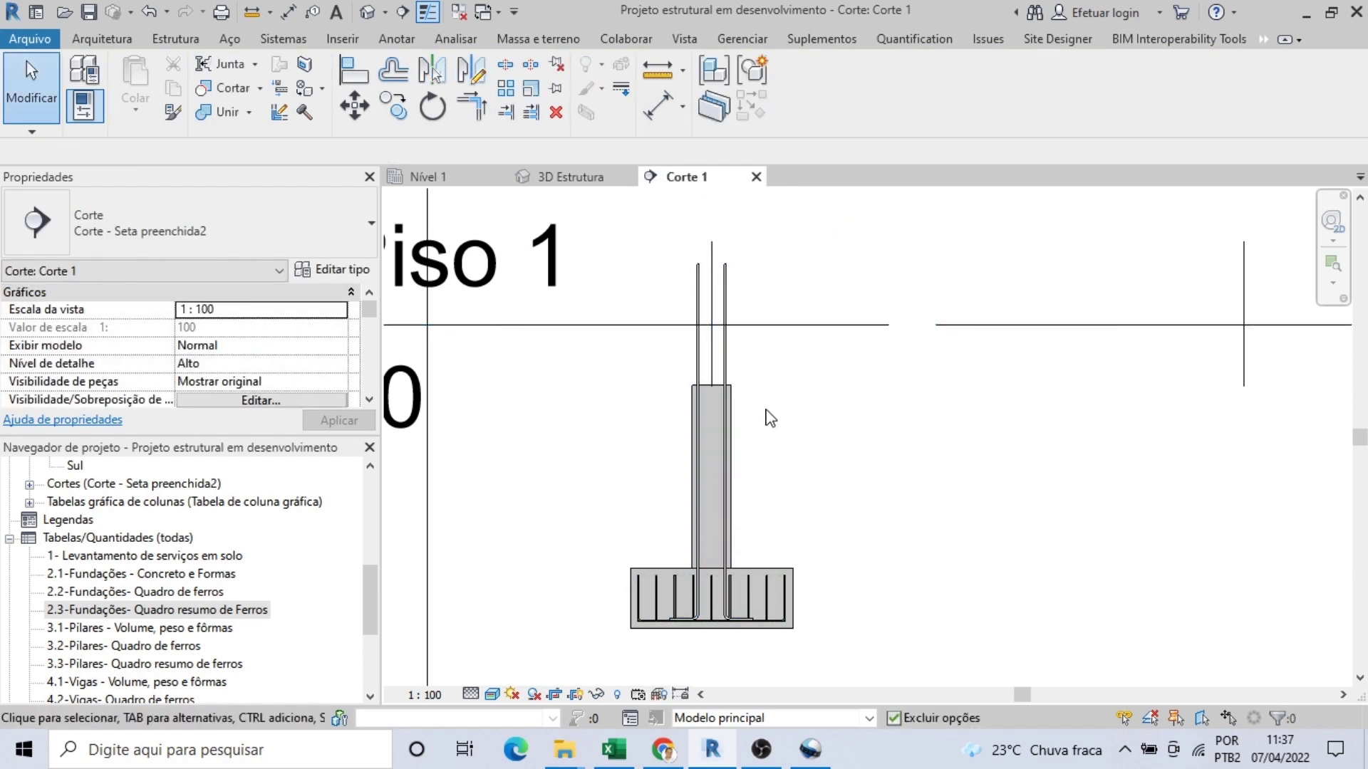
Step: Examine both L-shaped starter bar sets of the column in the 3D Estrutura view, including their properties
{"action": "scroll", "coordinate": [770, 419], "scroll_direction": "up", "scroll_amount": 1}
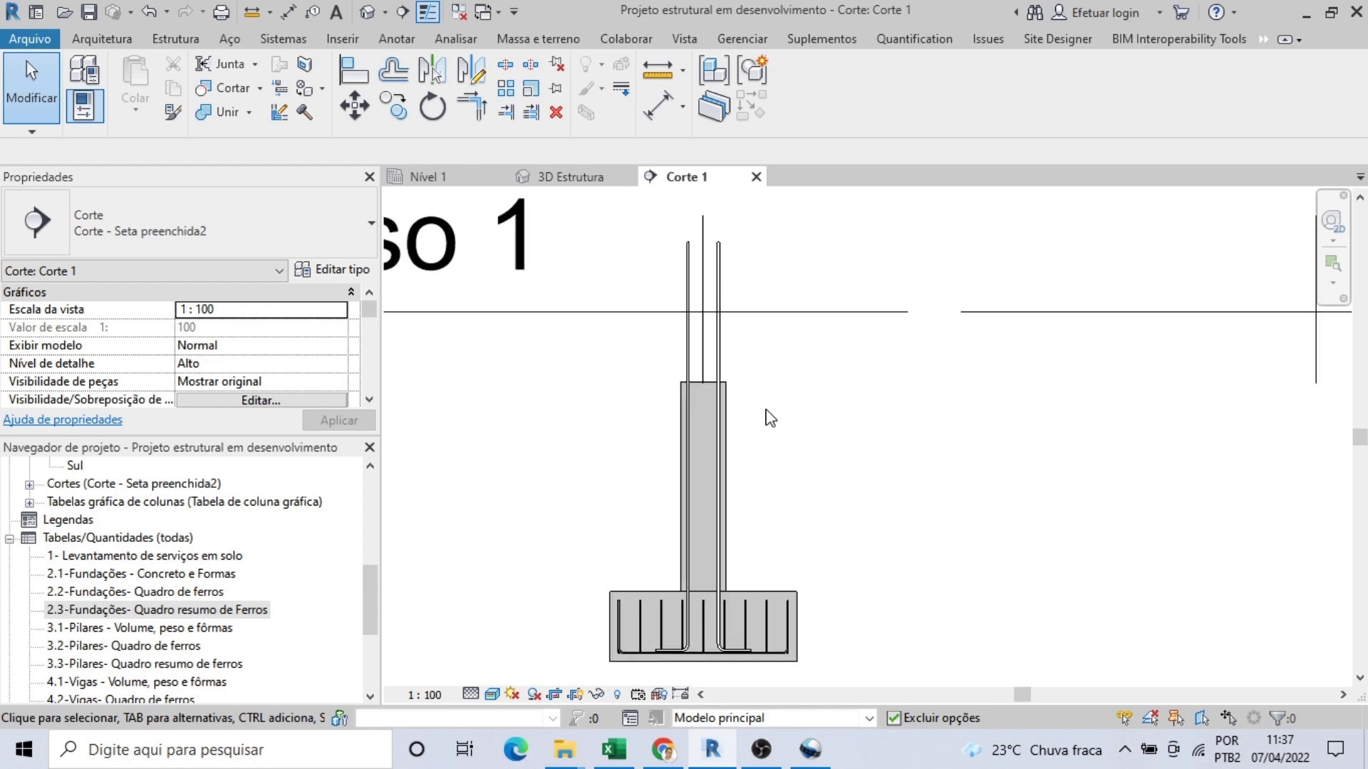
{"action": "left_click", "coordinate": [552, 177]}
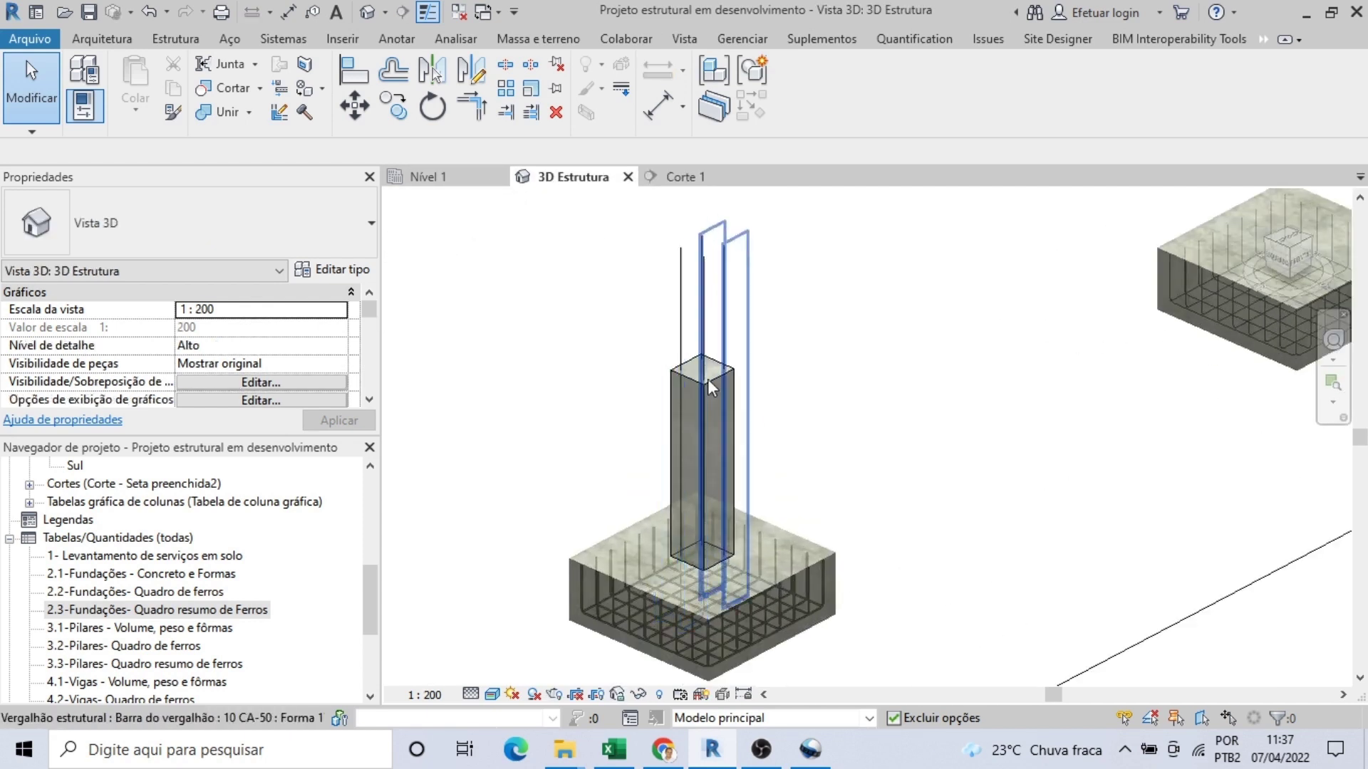
{"action": "left_click", "coordinate": [754, 474]}
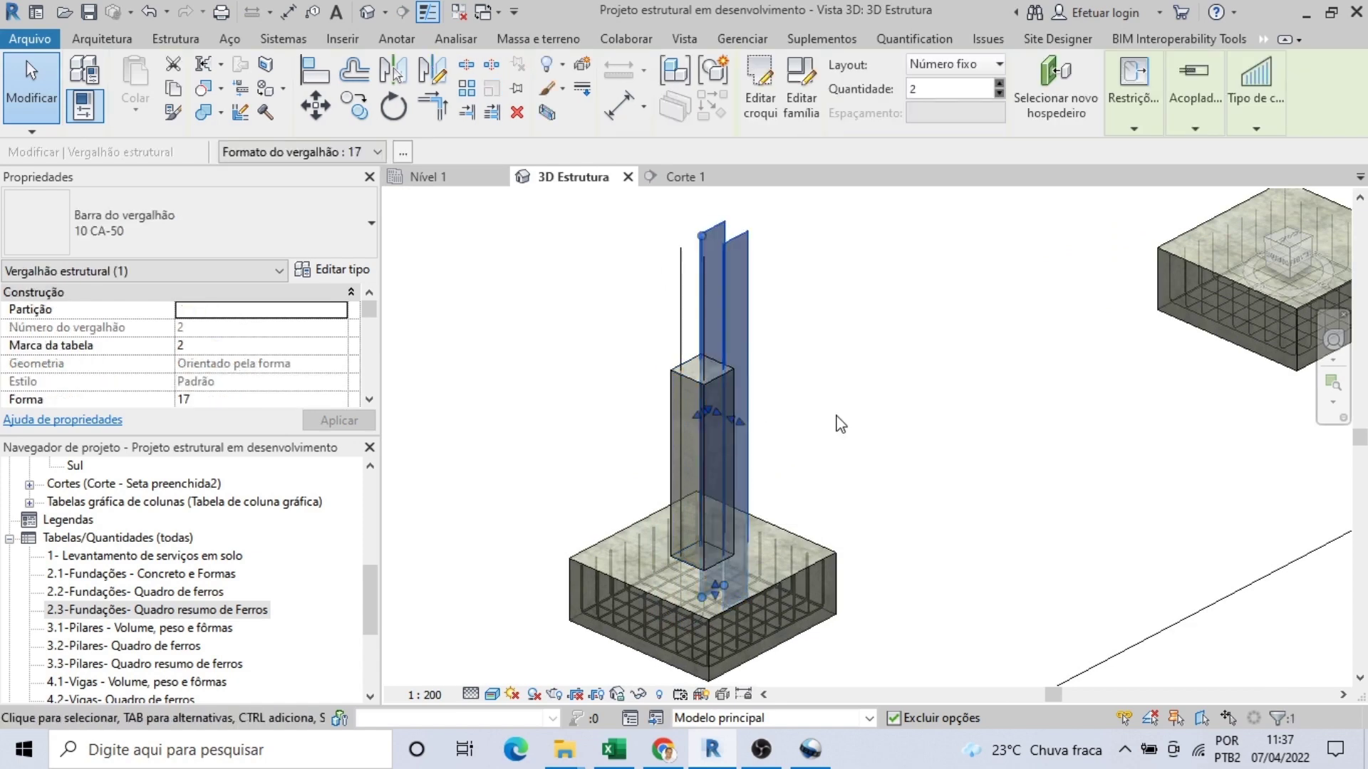
{"action": "left_click", "coordinate": [919, 419]}
{"action": "middle_click_drag", "start_coordinate": [895, 432], "coordinate": [684, 390], "text": "shift"}
{"action": "scroll", "coordinate": [678, 385], "scroll_direction": "up", "scroll_amount": 2}
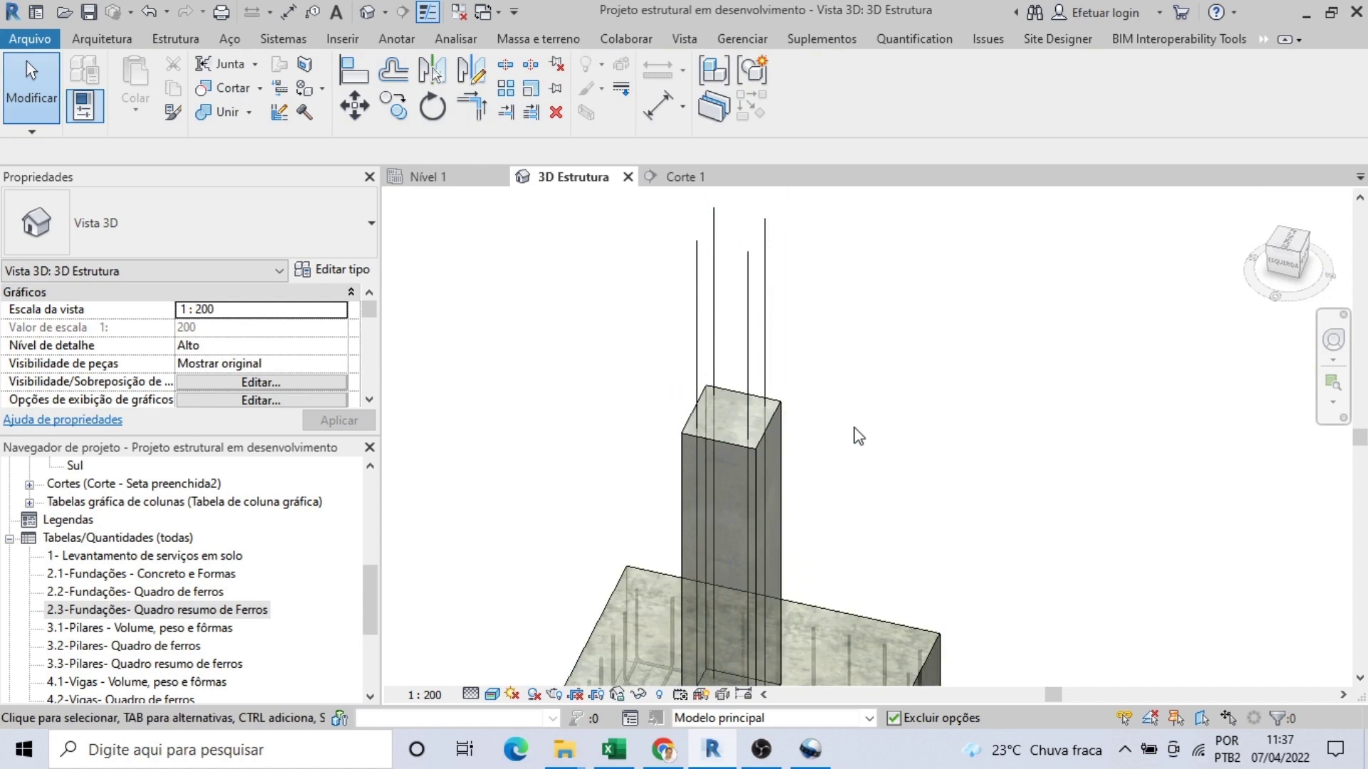
{"action": "scroll", "coordinate": [855, 430], "scroll_direction": "down", "scroll_amount": 1}
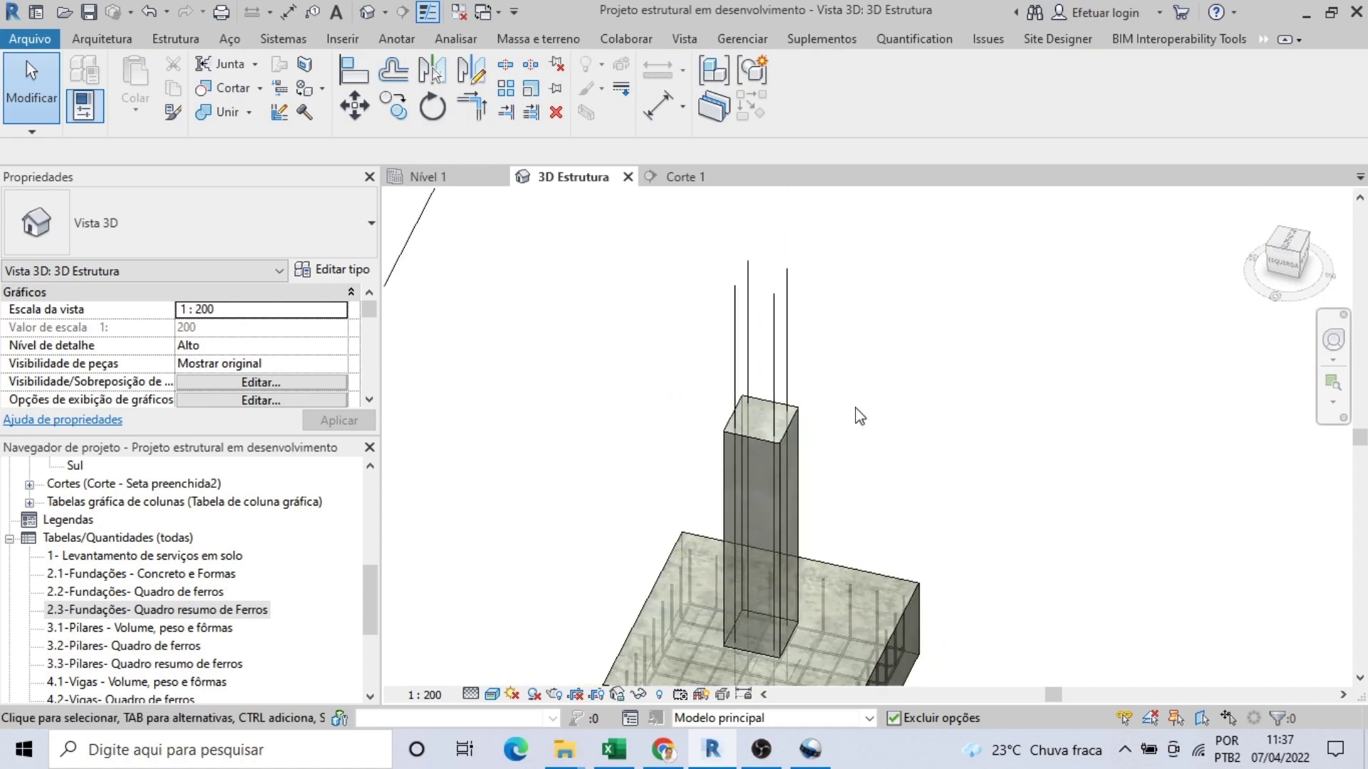
{"action": "left_click", "coordinate": [682, 356]}
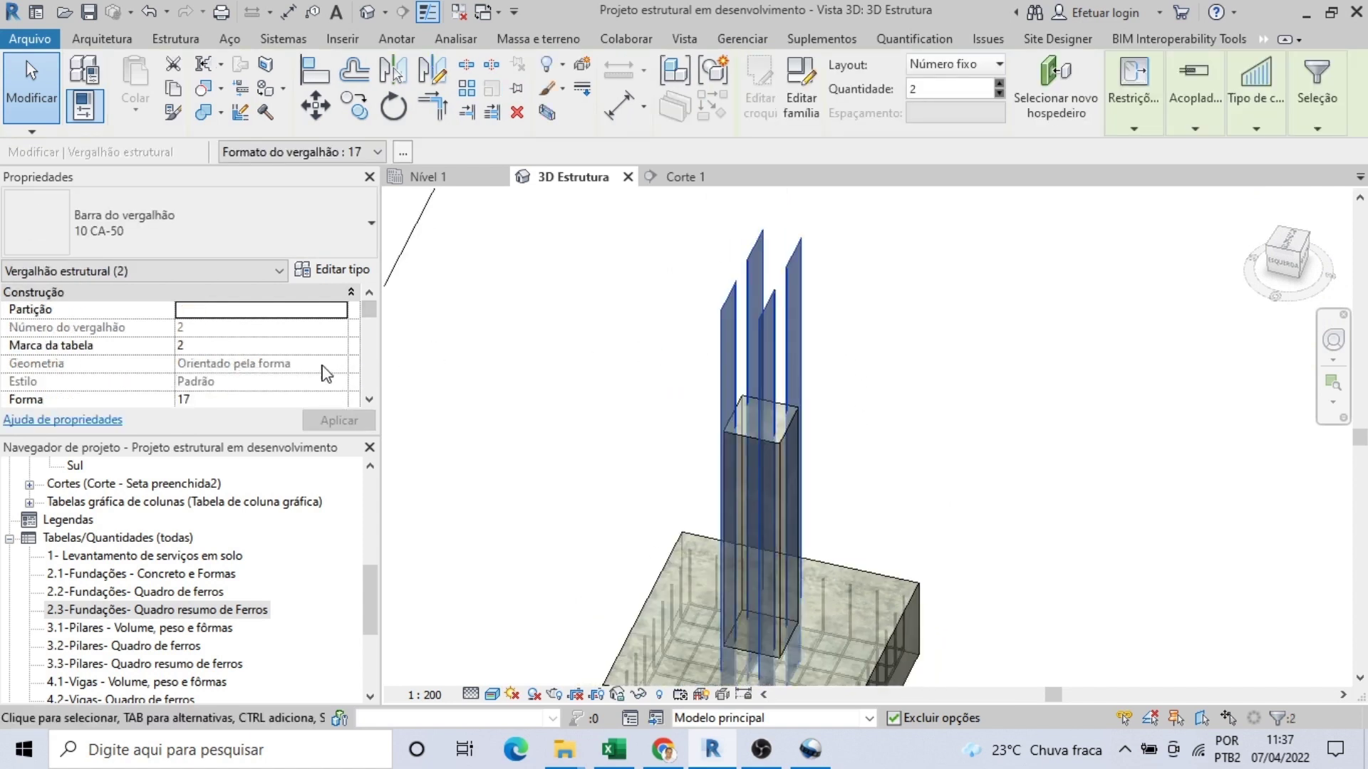
{"action": "scroll", "coordinate": [310, 354], "scroll_direction": "down", "scroll_amount": 2}
{"action": "left_click", "coordinate": [261, 382]}
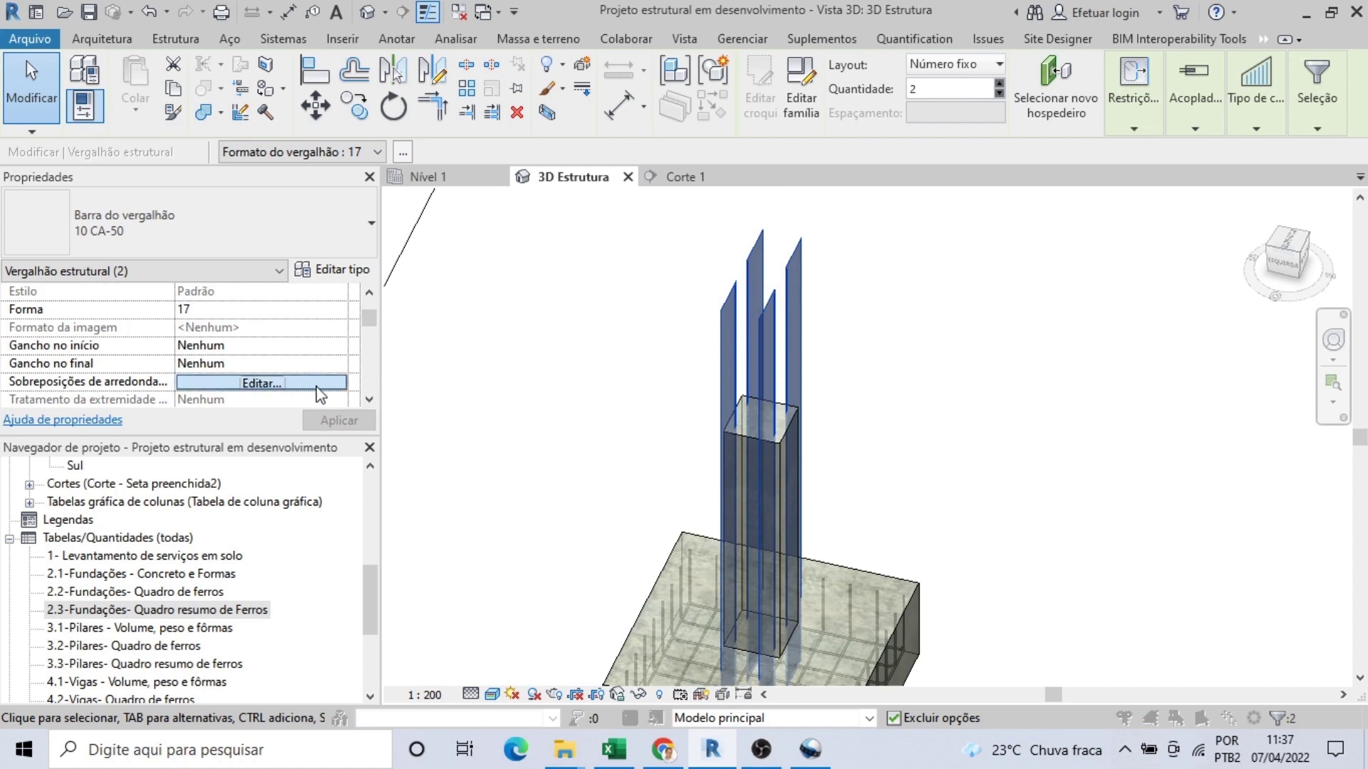
{"action": "left_click", "coordinate": [826, 454]}
{"action": "left_click", "coordinate": [959, 524]}
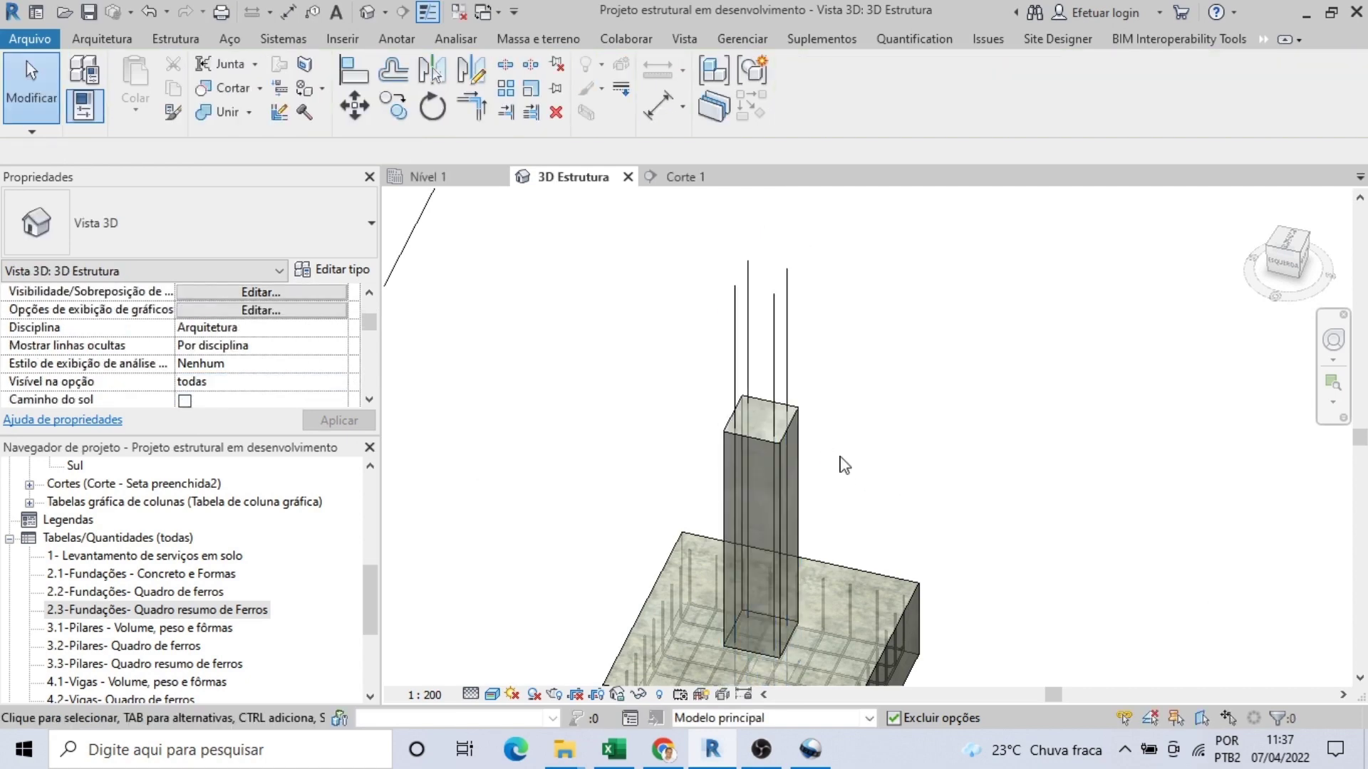
Step: Start structural rebar on the 19x19 column in the Corte 1 section, using bar type 5 CA-60 and stirrup shape 22
{"action": "left_click", "coordinate": [656, 177]}
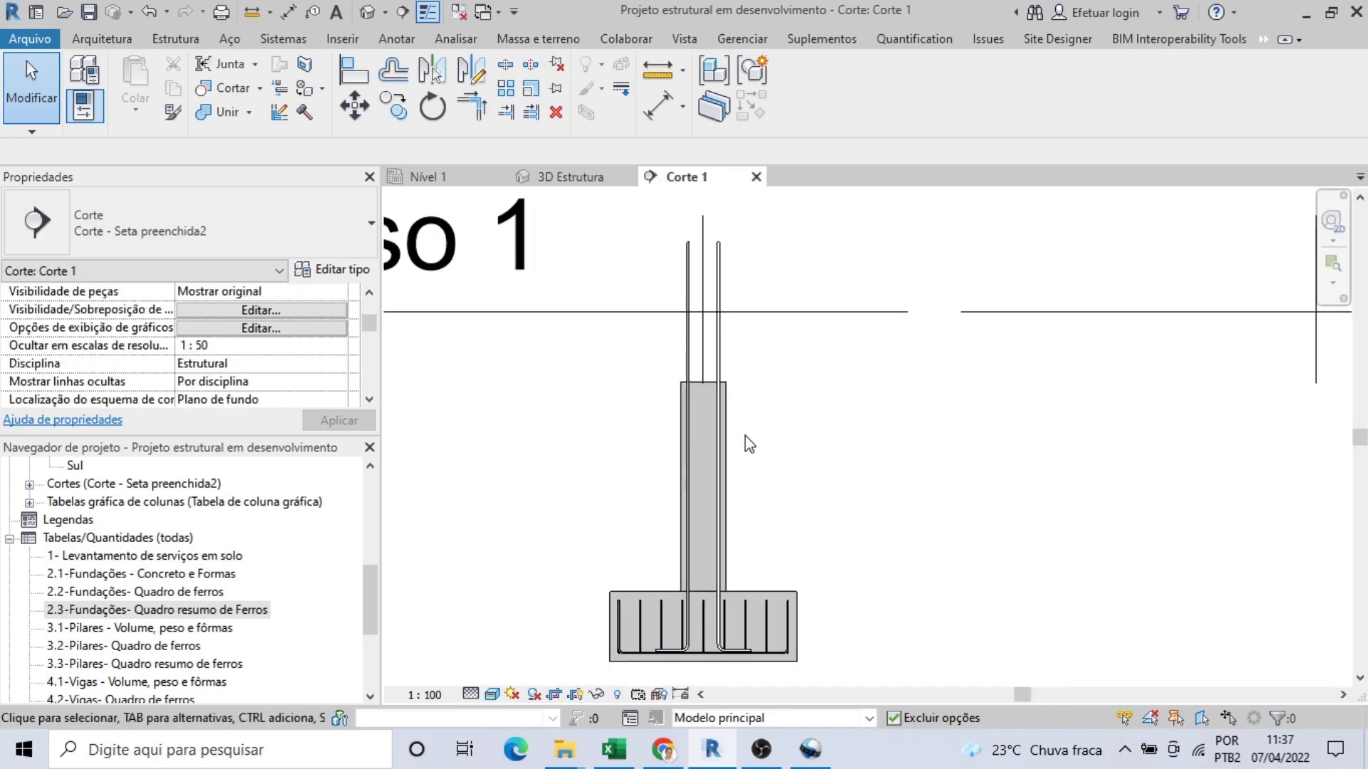
{"action": "scroll", "coordinate": [741, 436], "scroll_direction": "up", "scroll_amount": 2}
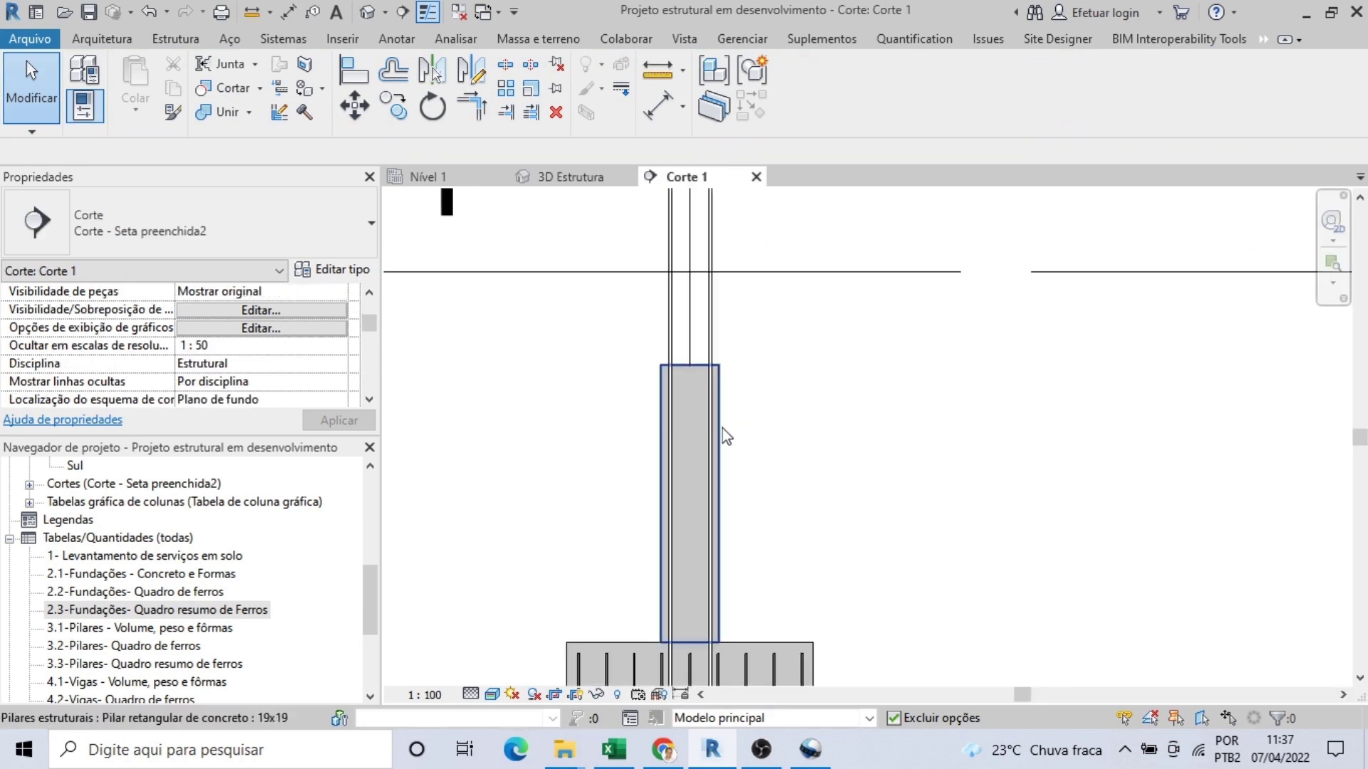
{"action": "left_click", "coordinate": [726, 436]}
{"action": "left_click", "coordinate": [1118, 107]}
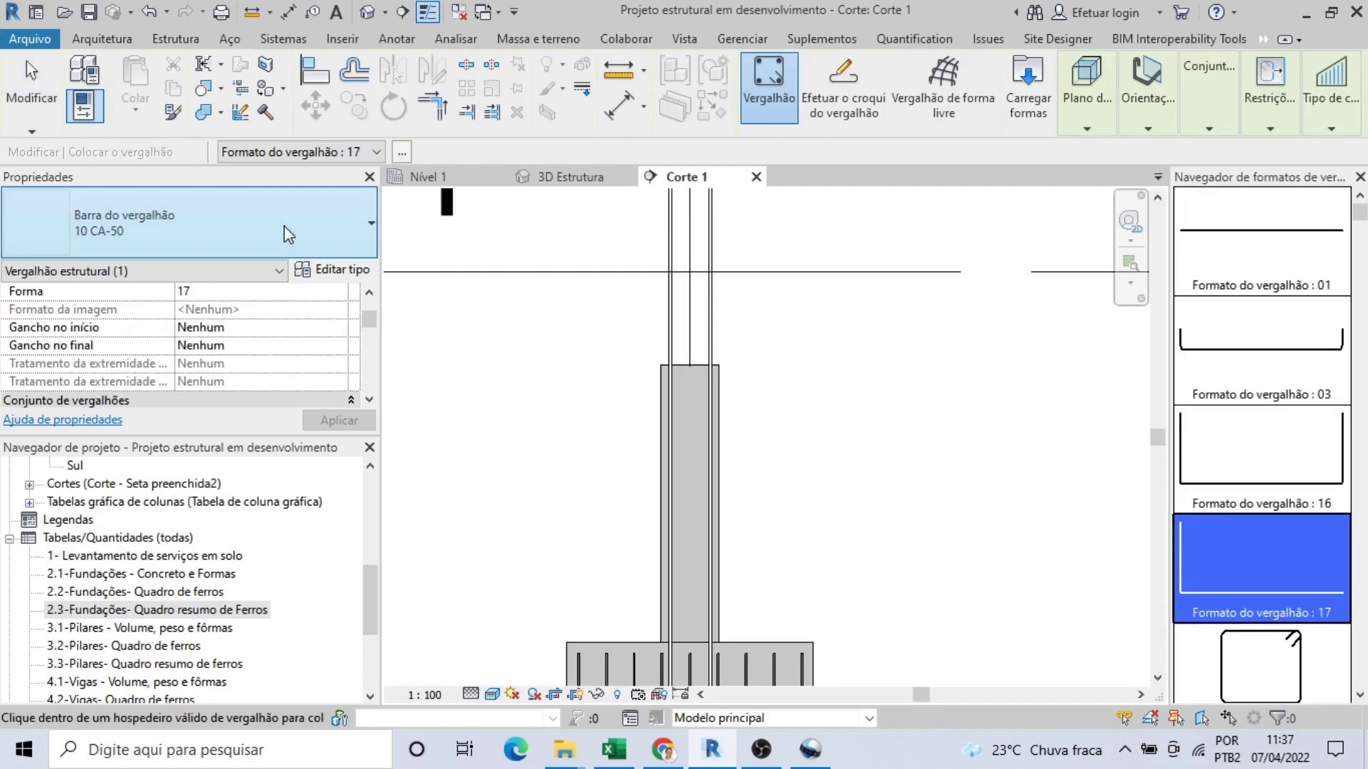
{"action": "left_click", "coordinate": [288, 234]}
{"action": "scroll", "coordinate": [171, 354], "scroll_direction": "up", "scroll_amount": 4}
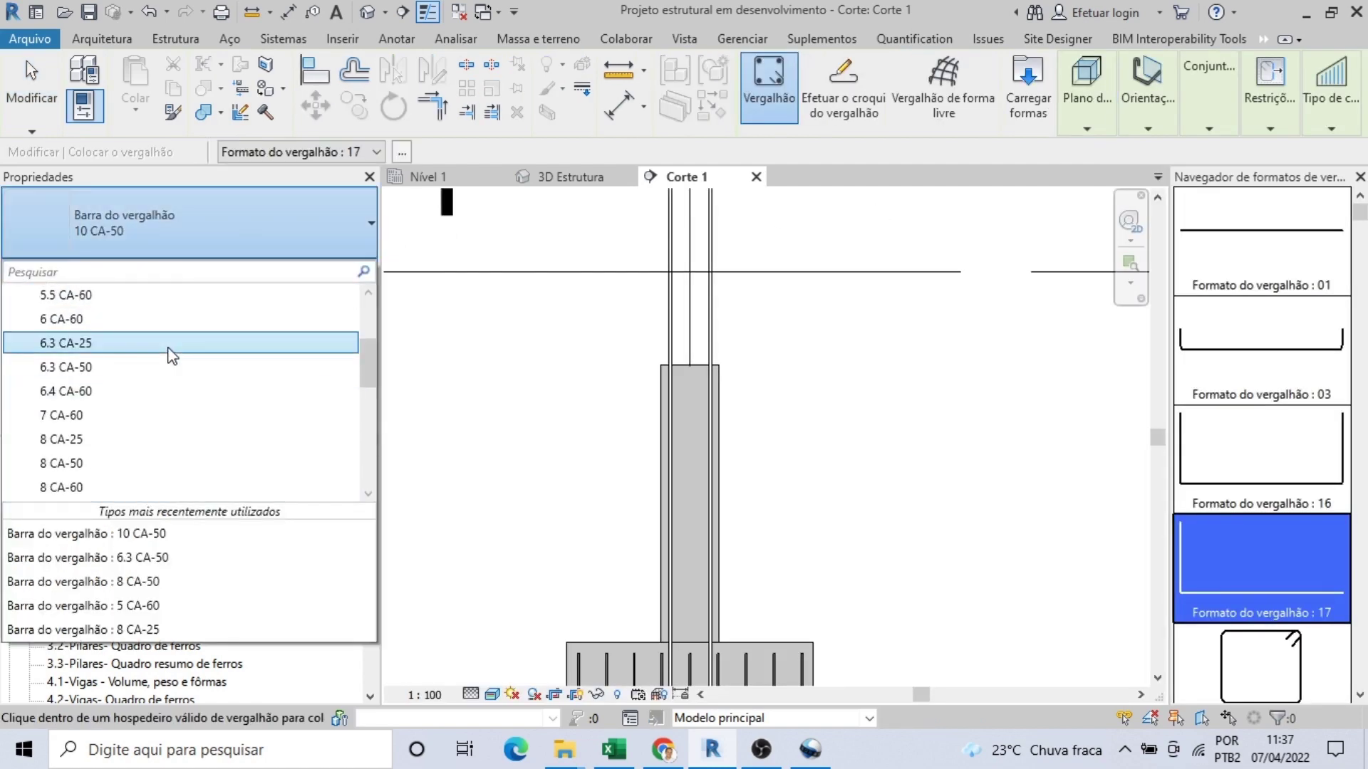
{"action": "scroll", "coordinate": [171, 354], "scroll_direction": "up", "scroll_amount": 3}
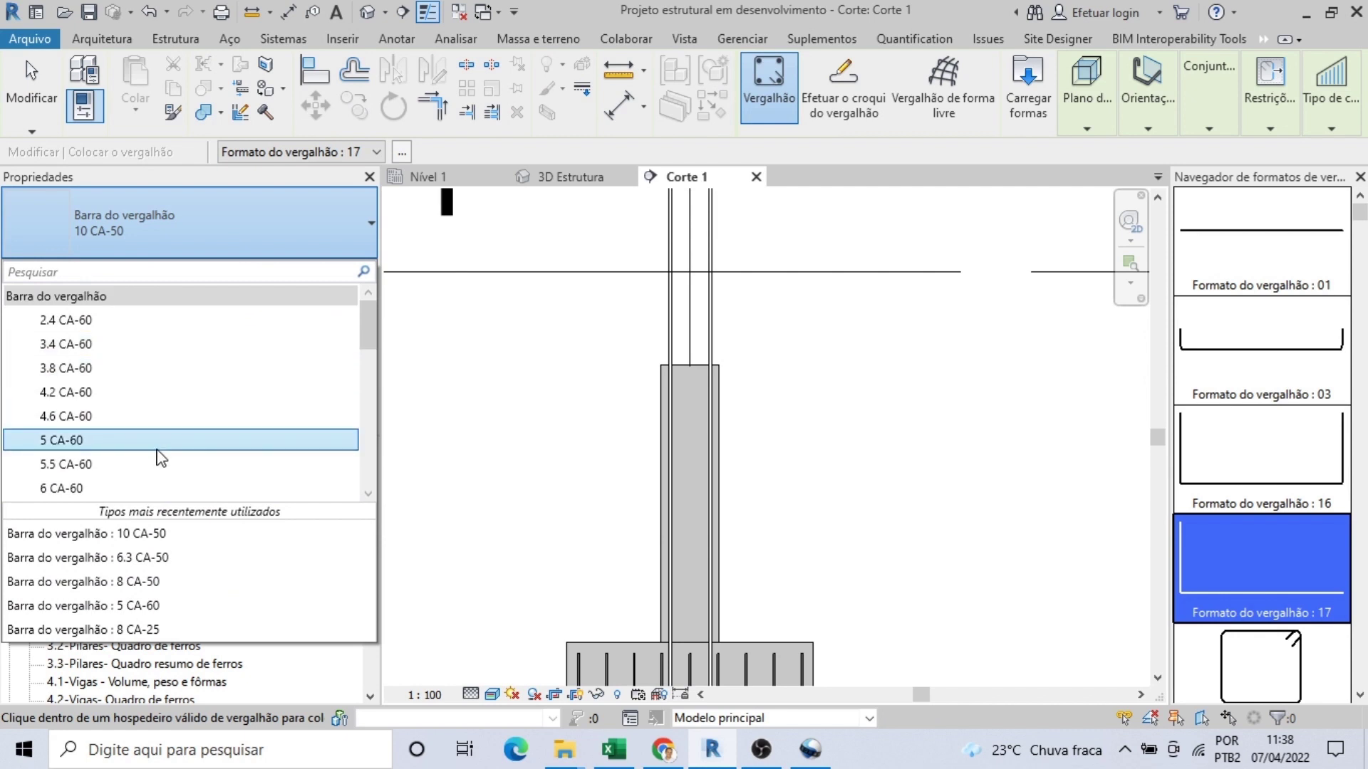
{"action": "left_click", "coordinate": [164, 455]}
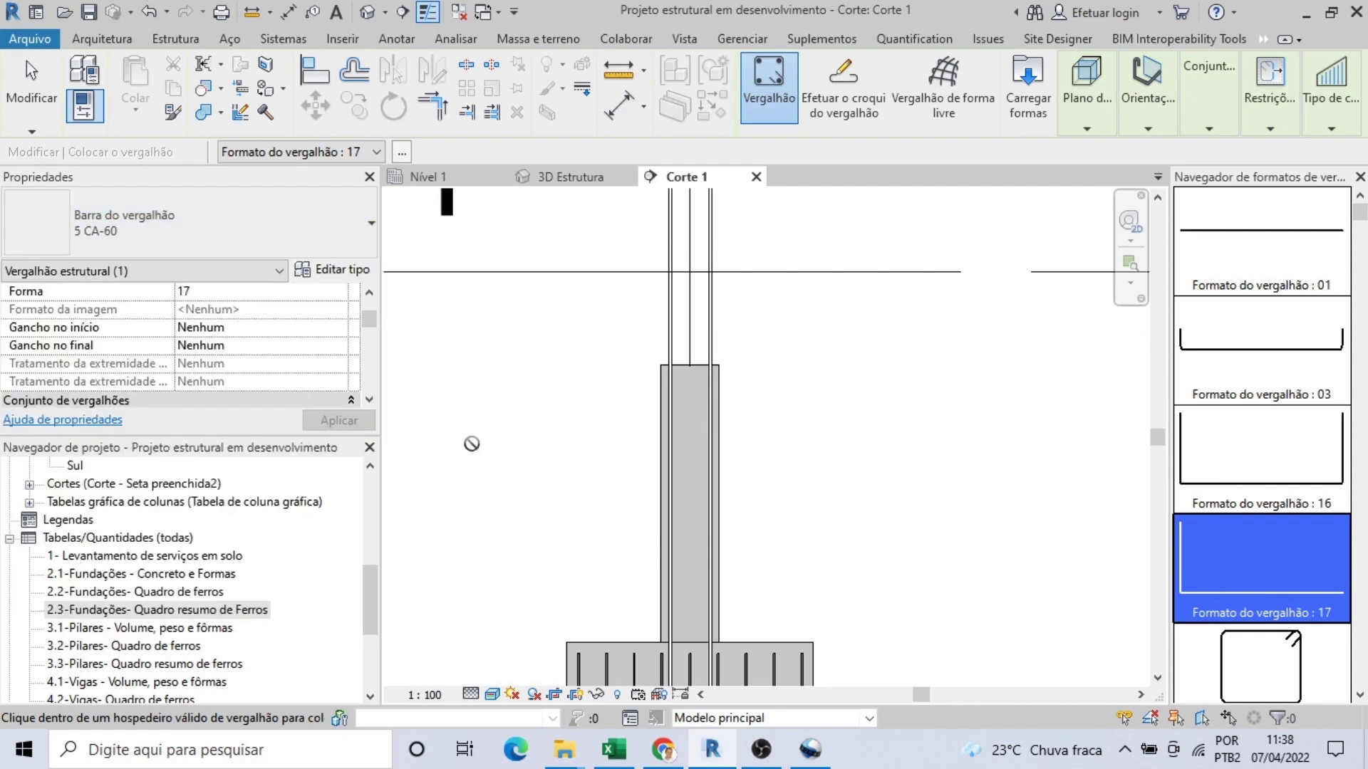
{"action": "left_click", "coordinate": [1269, 670]}
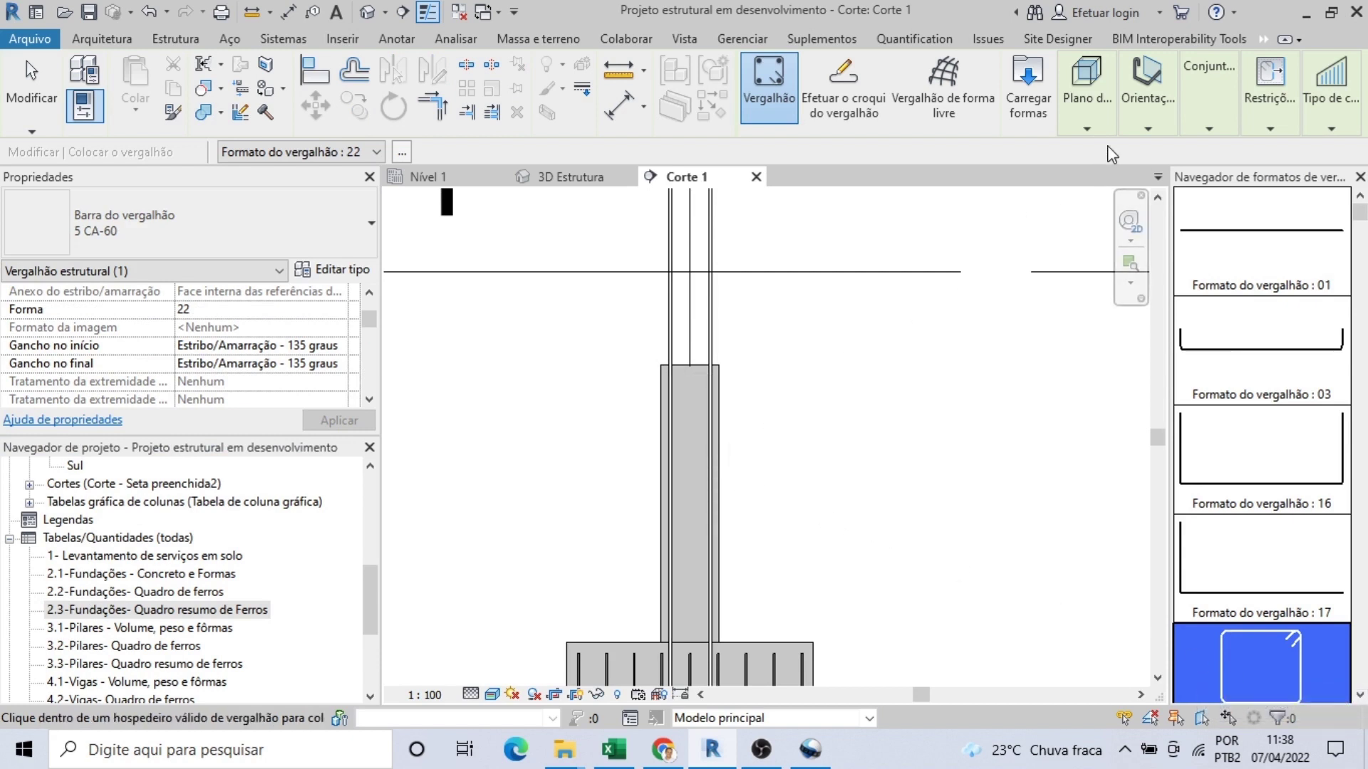
Step: Set the stirrup placement orientation to Perpendicular ao recobrimento so the stirrups lie horizontally across the column
{"action": "left_click", "coordinate": [1147, 100]}
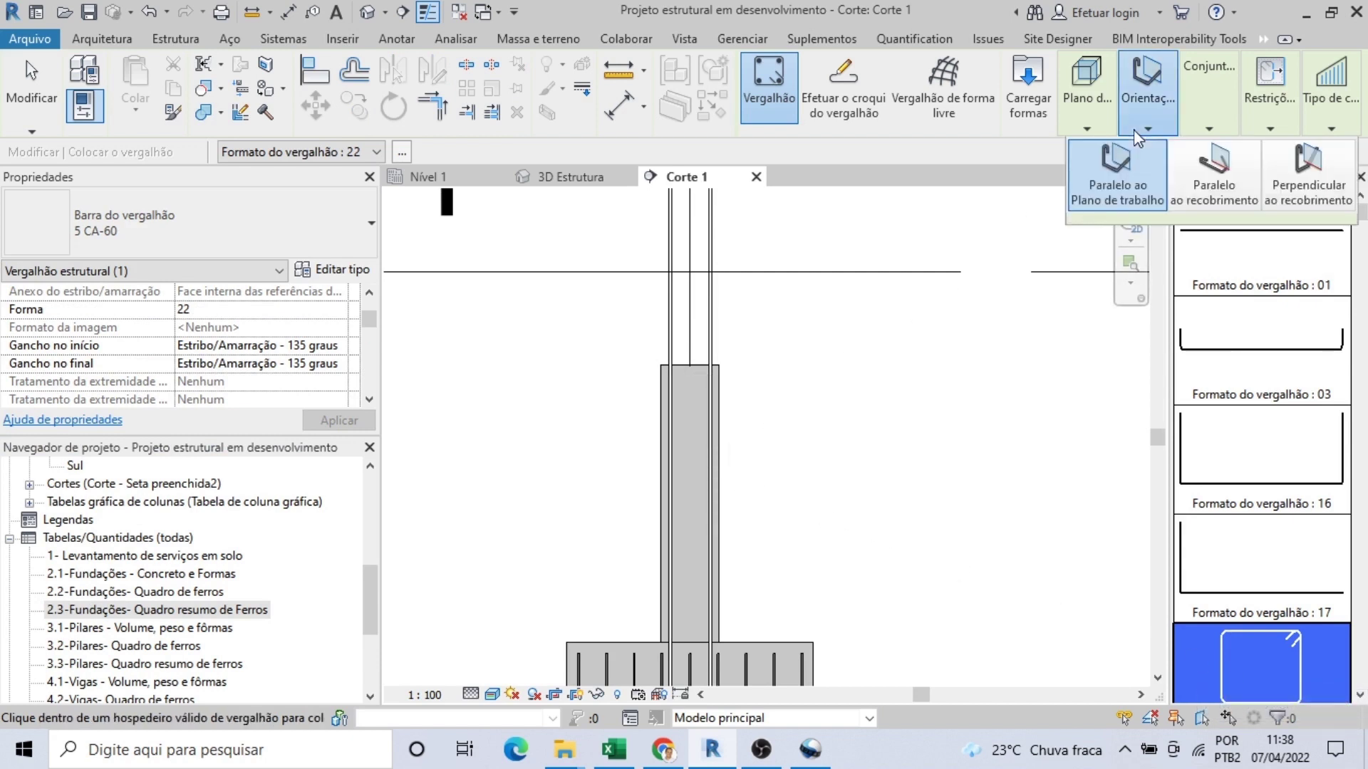
{"action": "left_click", "coordinate": [1077, 205]}
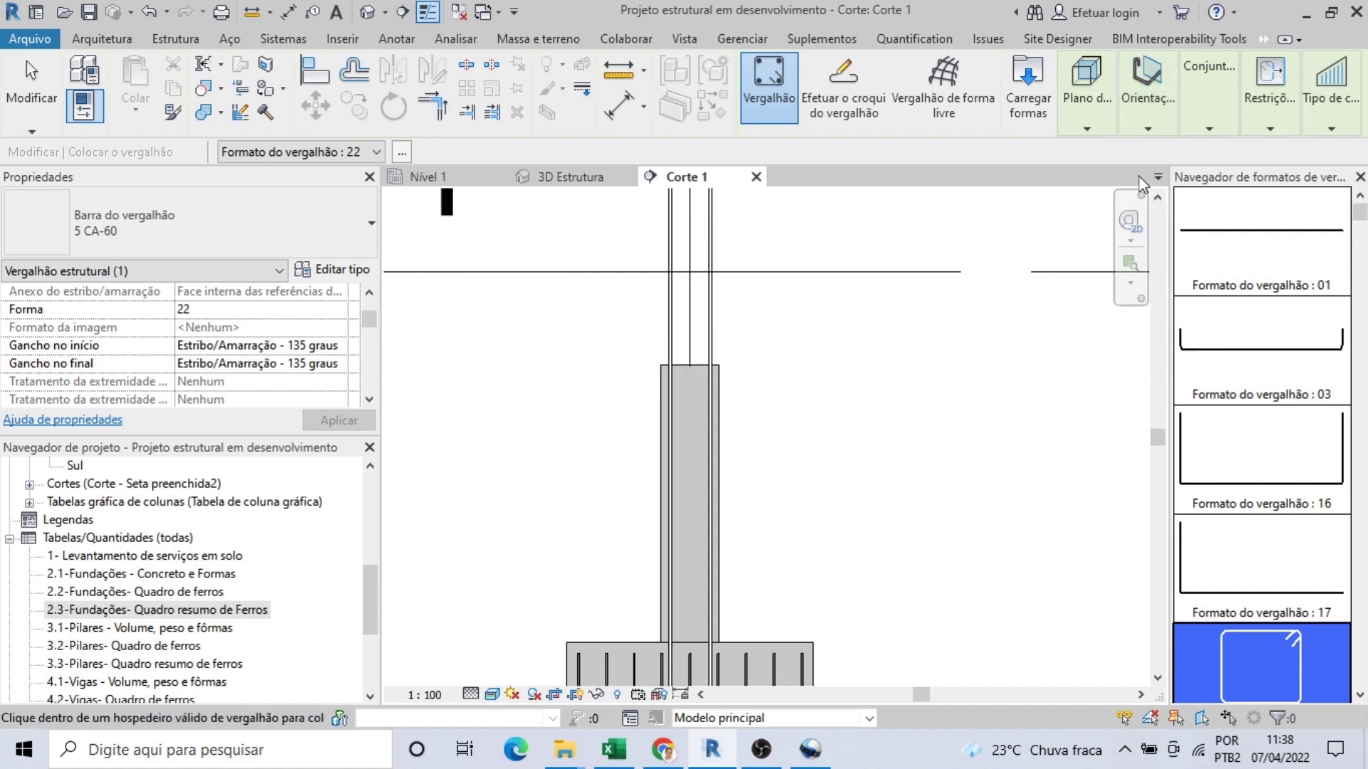
{"action": "left_click", "coordinate": [1147, 100]}
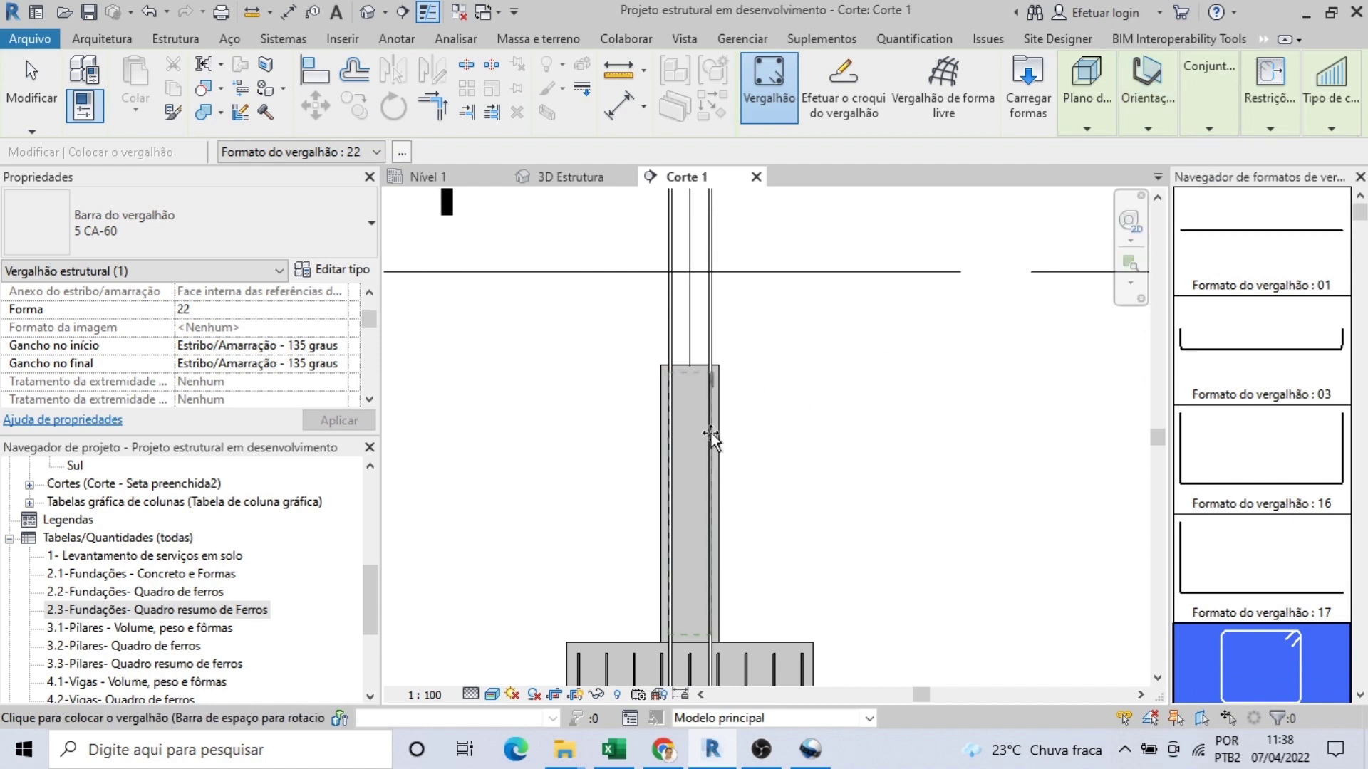
{"action": "left_click", "coordinate": [1157, 131]}
{"action": "left_click", "coordinate": [1209, 128]}
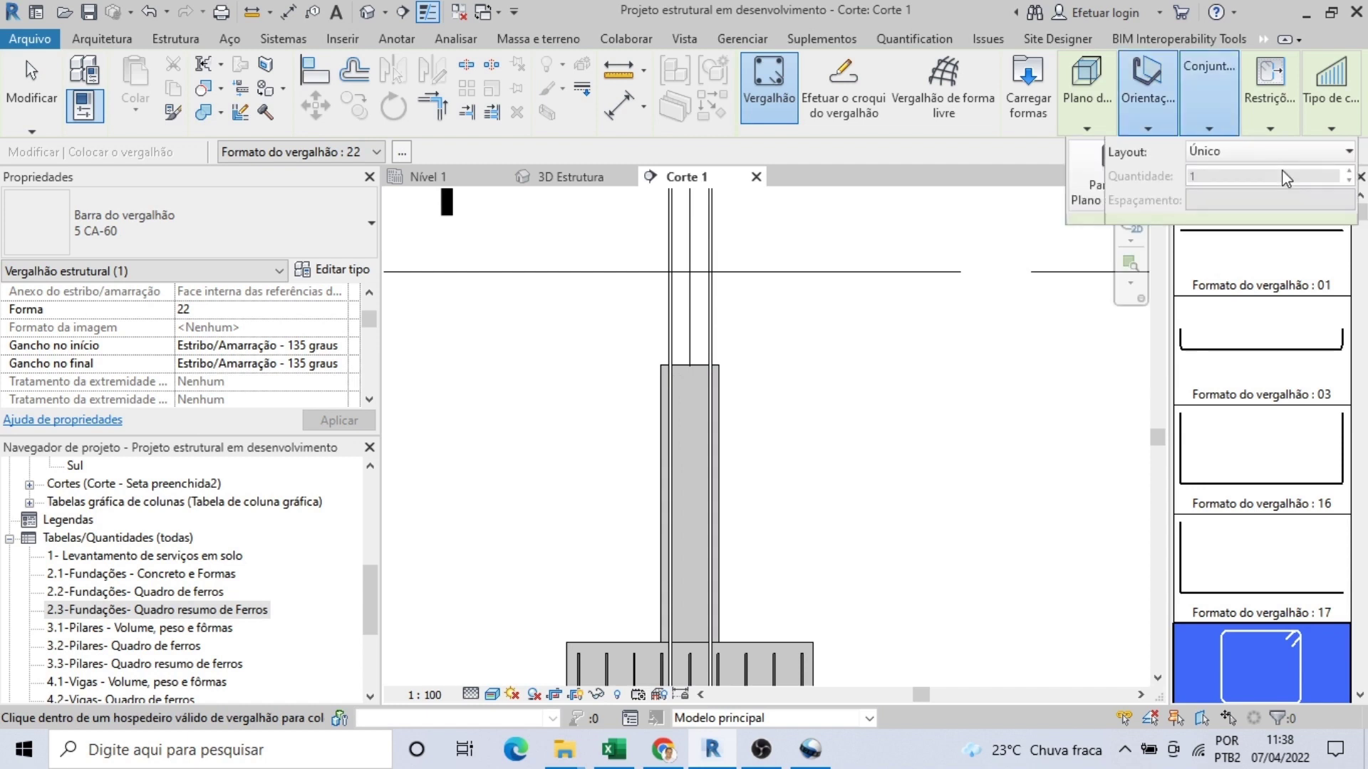
{"action": "left_click", "coordinate": [1144, 118]}
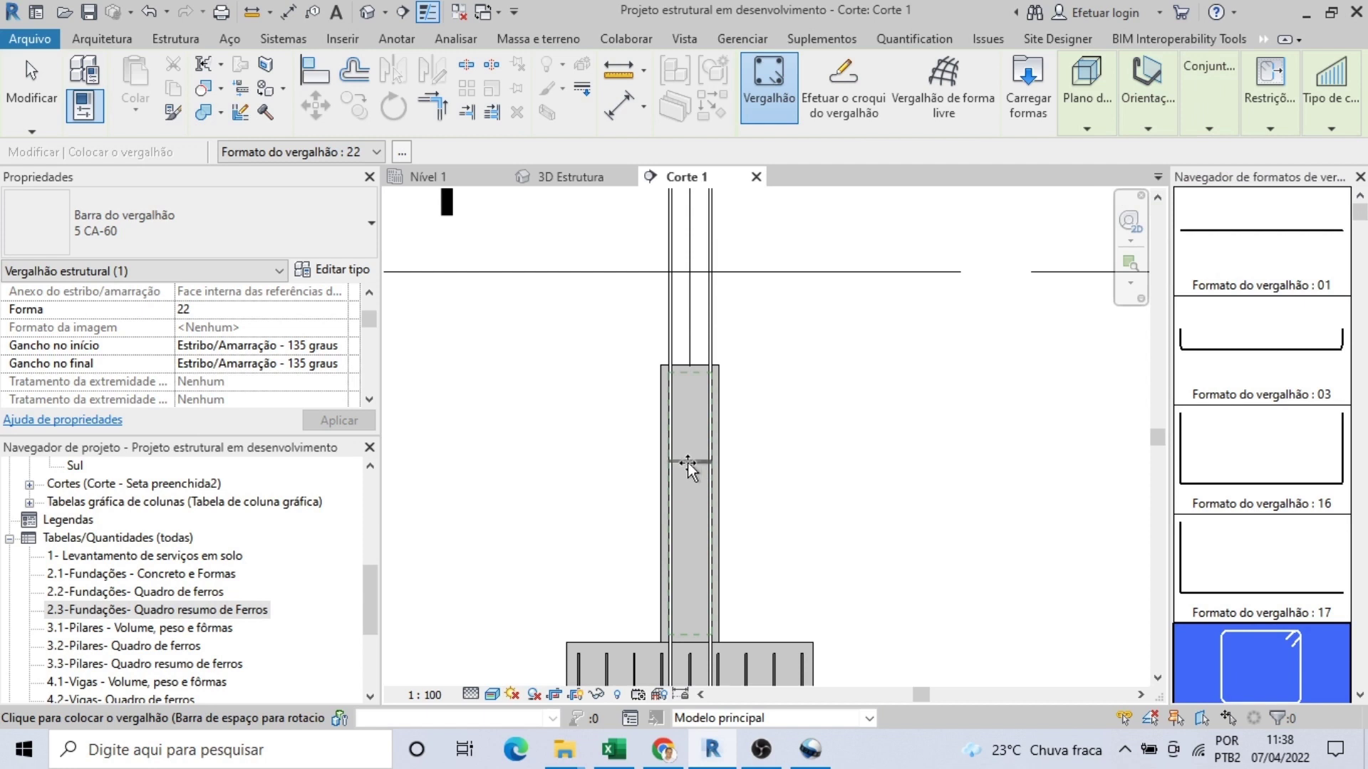
Step: Place the stirrups along the column's full height with the Espaçamento máximo layout
{"action": "left_click", "coordinate": [1209, 128]}
{"action": "left_click", "coordinate": [1204, 153]}
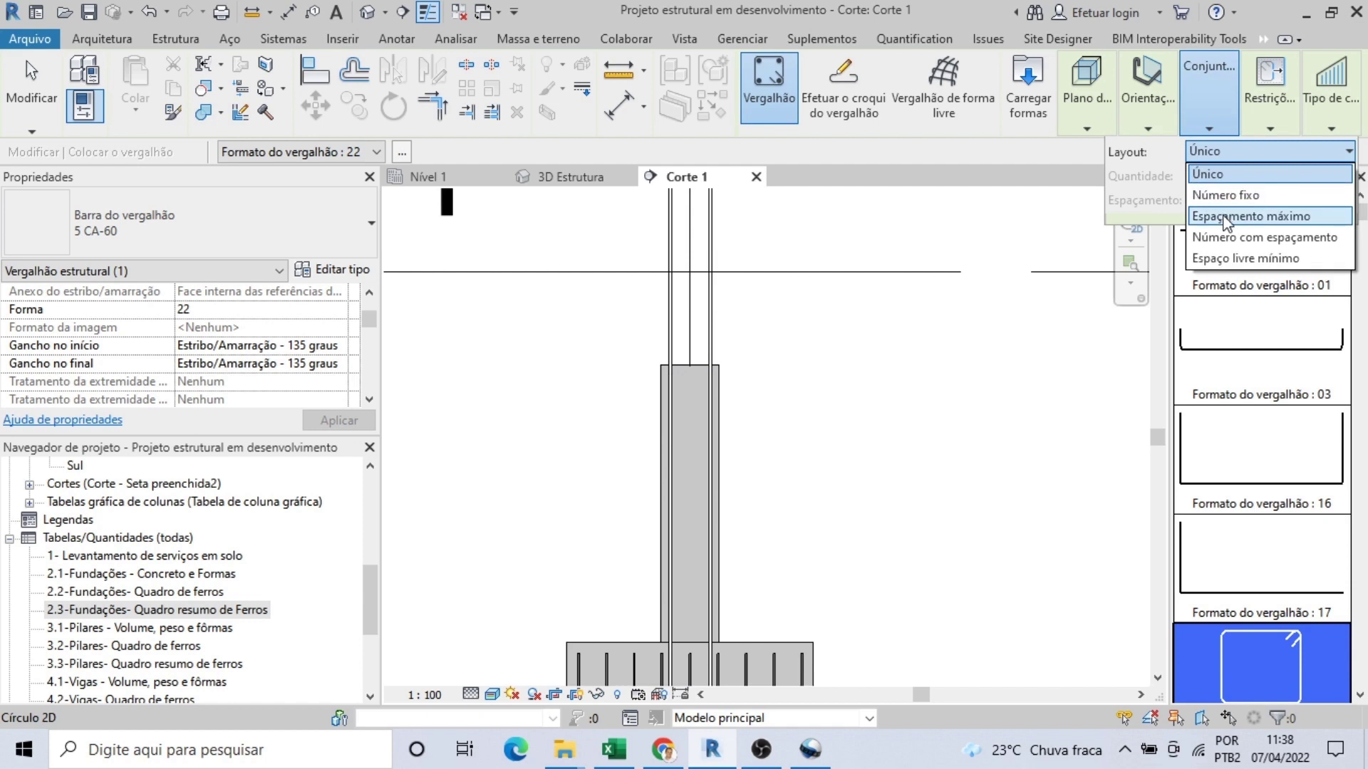
{"action": "left_click", "coordinate": [1227, 213]}
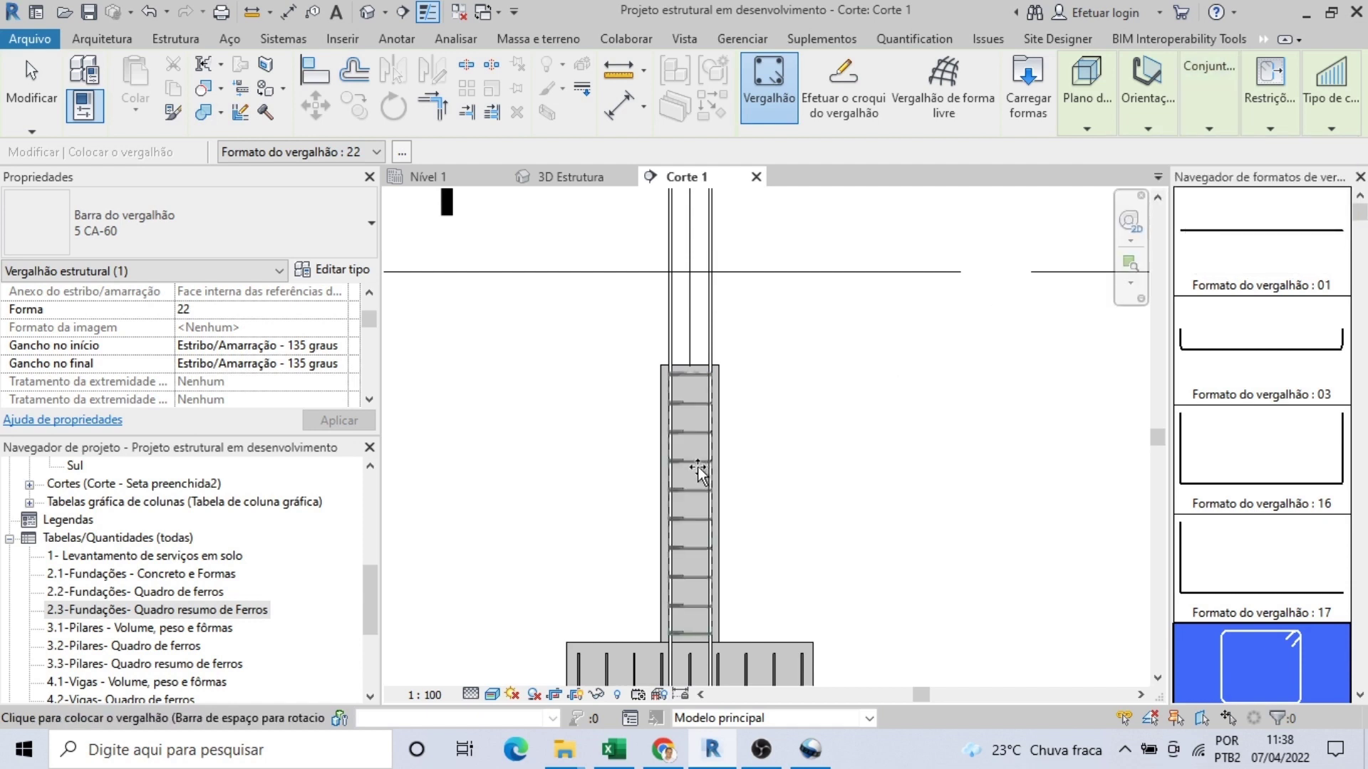
{"action": "left_click", "coordinate": [698, 470]}
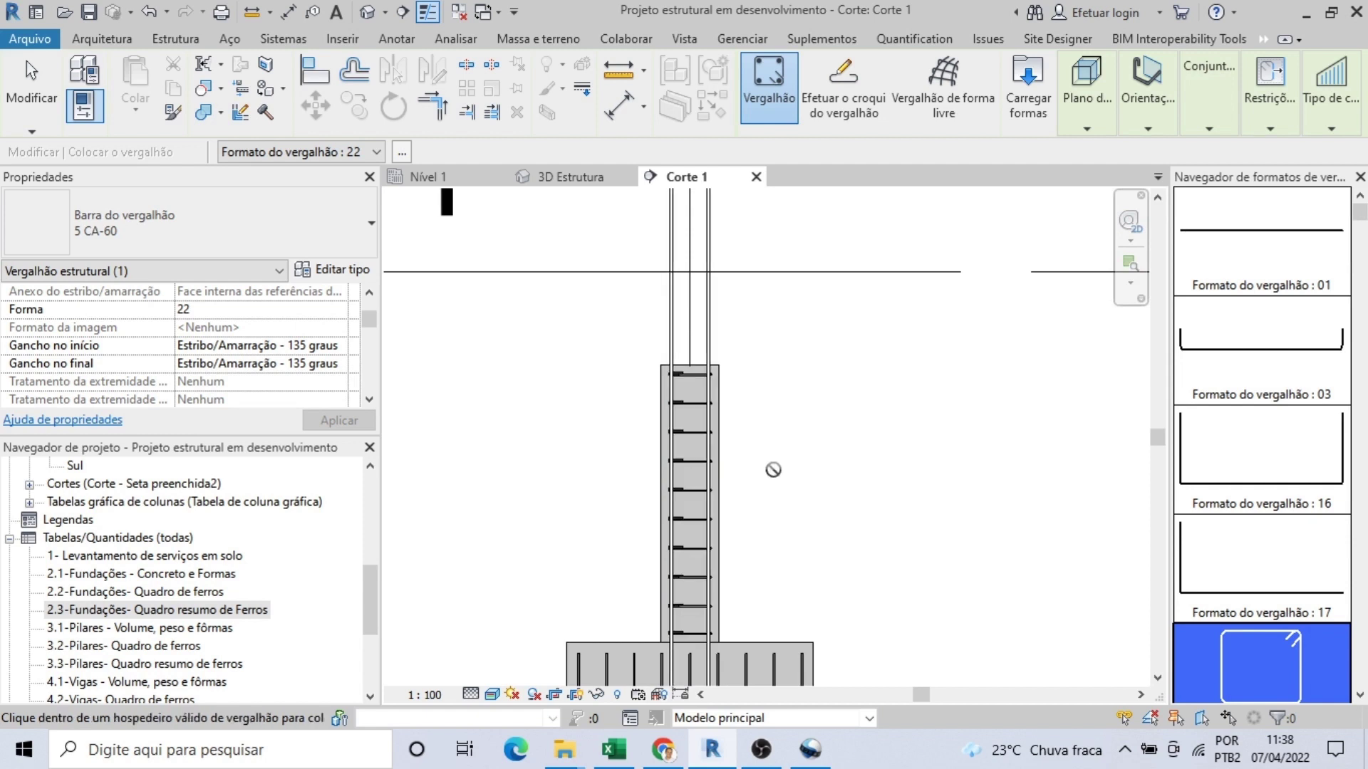
{"action": "key", "text": "Escape"}
{"action": "key", "text": "Escape"}
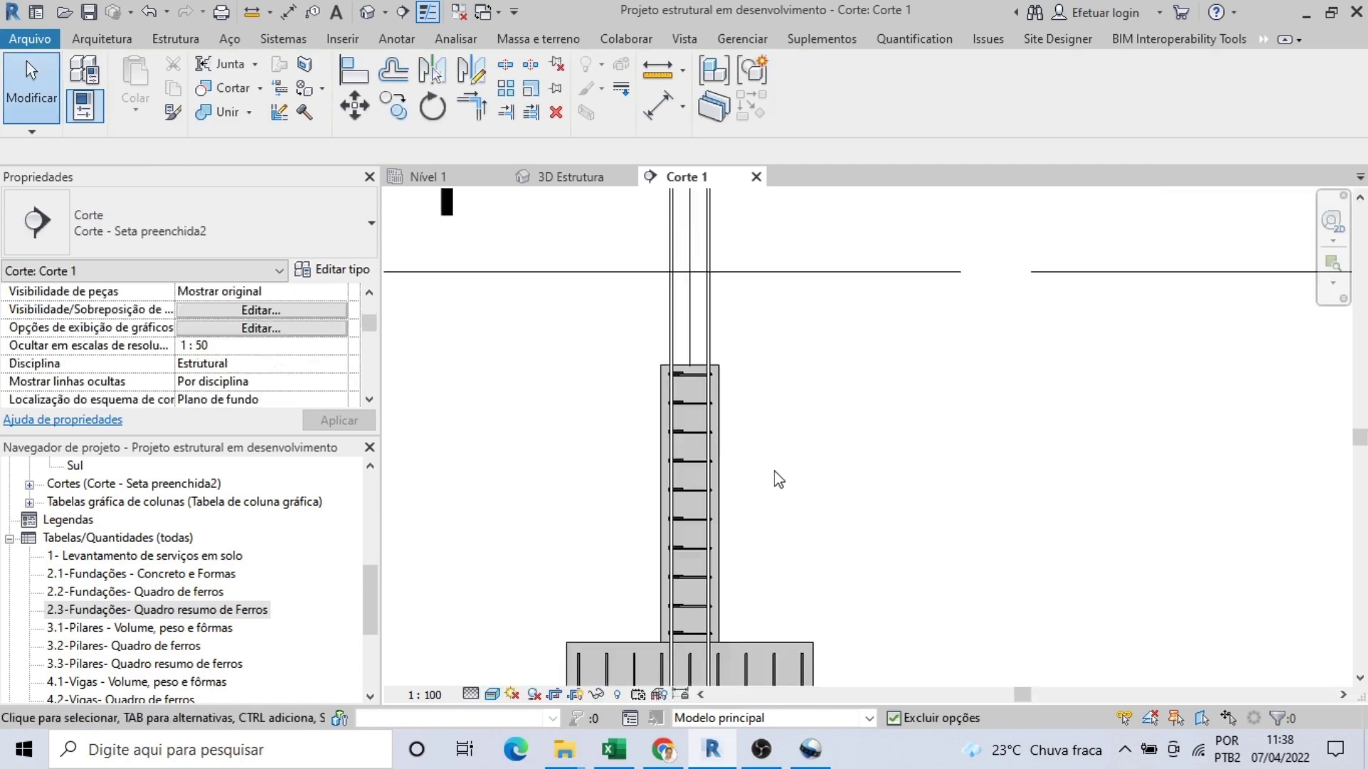
Step: Inspect the column's stirrups and starter bars in the 3D Estrutura view from different angles
{"action": "scroll", "coordinate": [773, 474], "scroll_direction": "down", "scroll_amount": 1}
{"action": "left_click", "coordinate": [566, 178]}
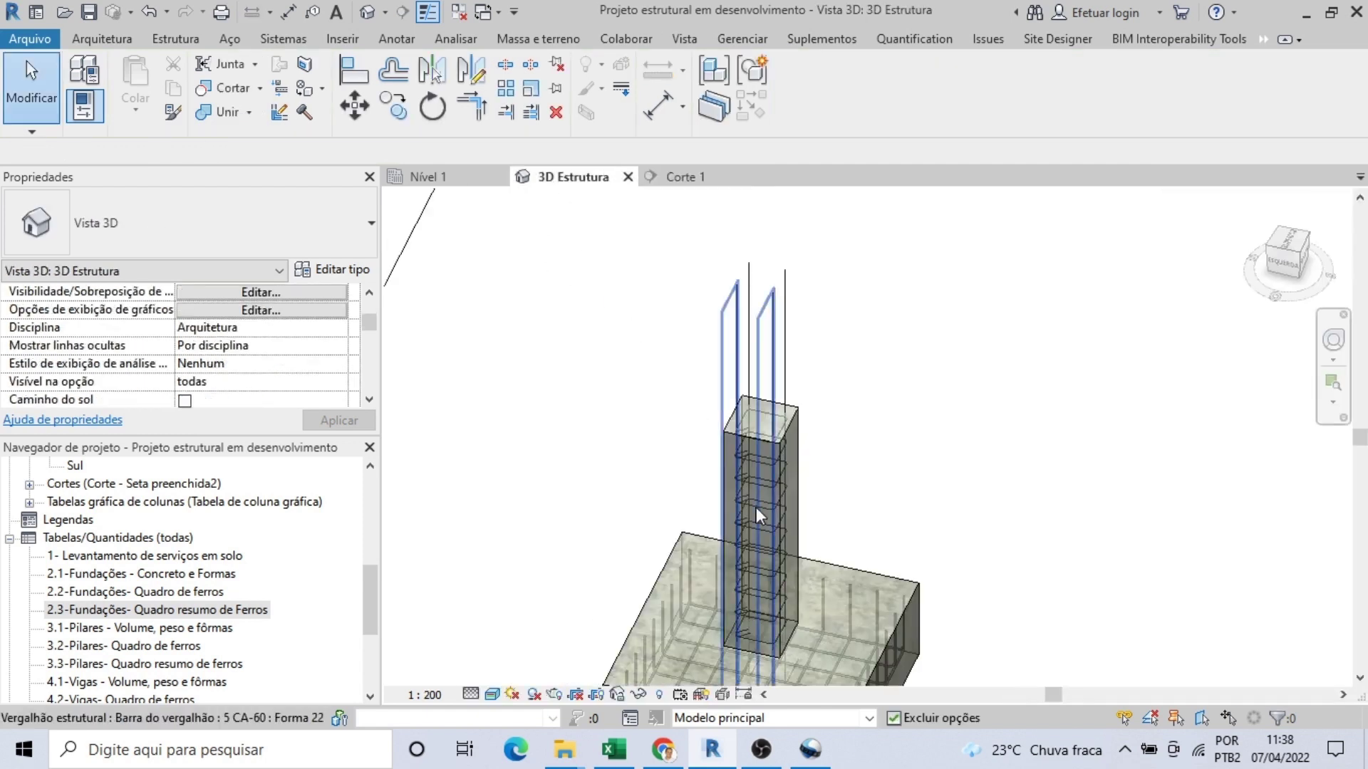
{"action": "scroll", "coordinate": [755, 507], "scroll_direction": "up", "scroll_amount": 3}
{"action": "scroll", "coordinate": [926, 328], "scroll_direction": "down", "scroll_amount": 3}
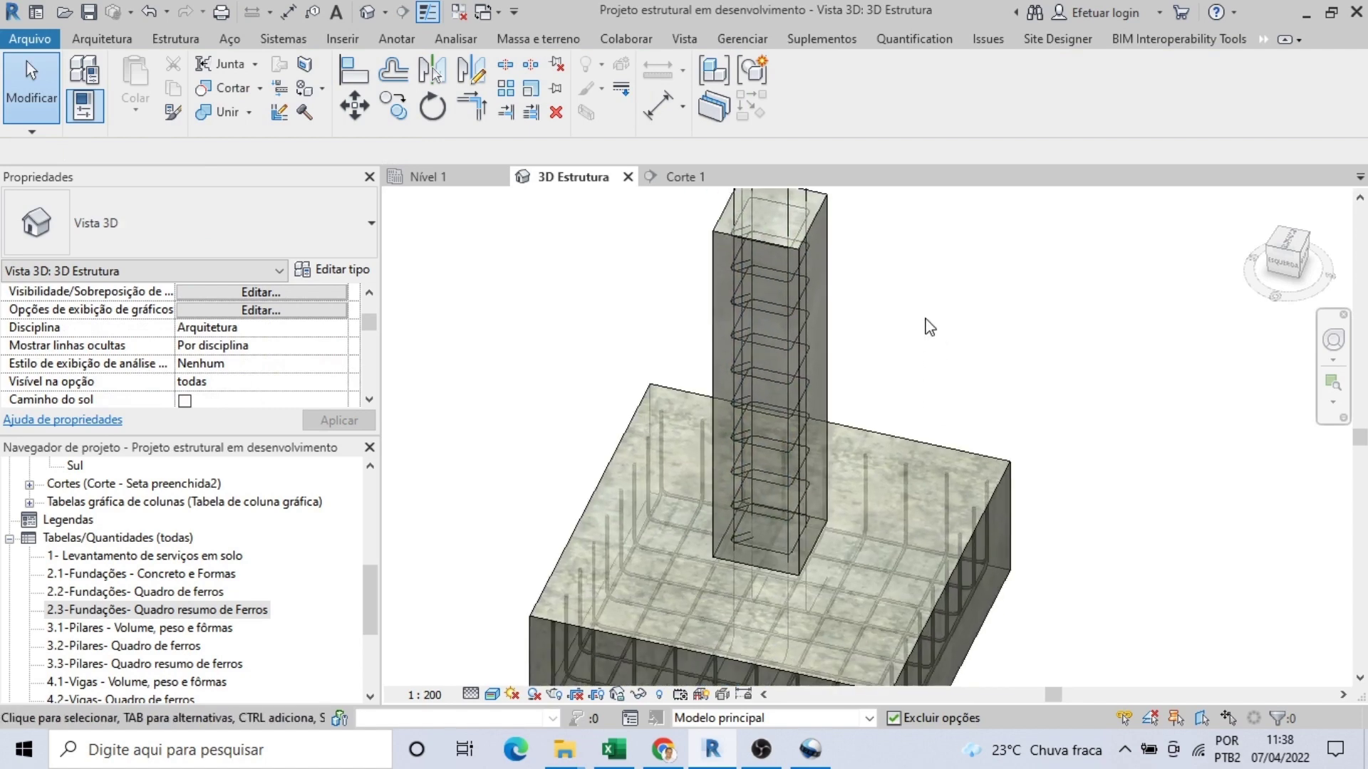
{"action": "middle_click_drag", "start_coordinate": [926, 420], "coordinate": [815, 379], "text": "shift"}
{"action": "scroll", "coordinate": [815, 379], "scroll_direction": "down", "scroll_amount": 4}
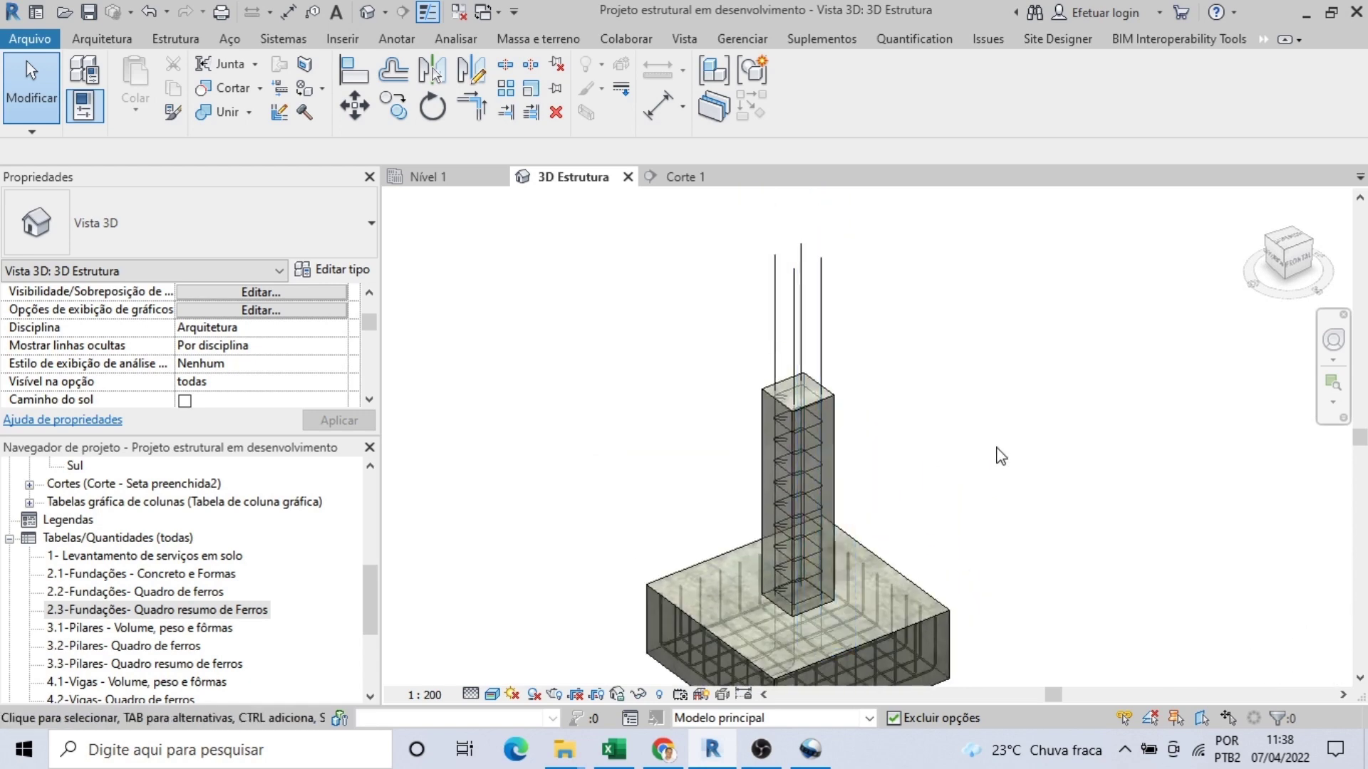
Step: Check the rebar cover settings of the 19x19 column and the cover types available for it
{"action": "left_click", "coordinate": [838, 428]}
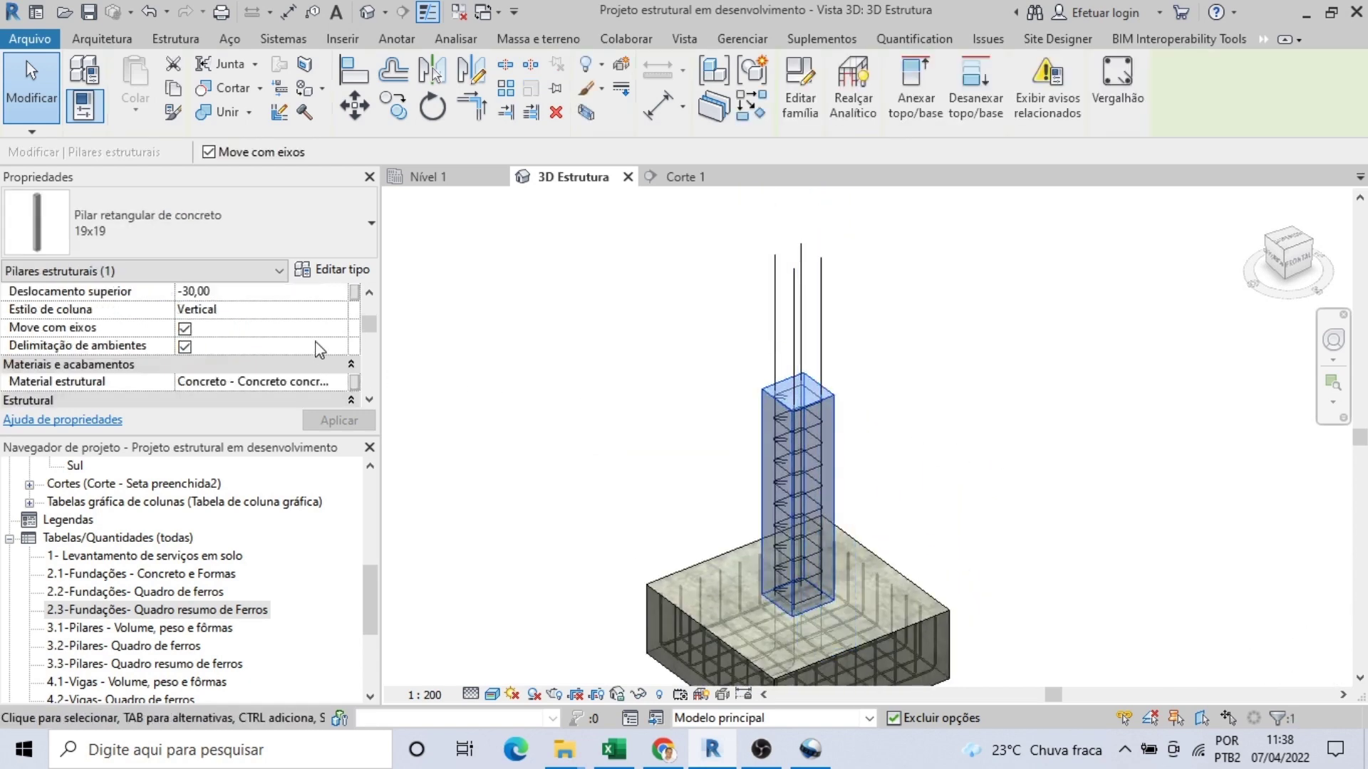
{"action": "scroll", "coordinate": [317, 351], "scroll_direction": "down", "scroll_amount": 1}
{"action": "scroll", "coordinate": [317, 351], "scroll_direction": "down", "scroll_amount": 1}
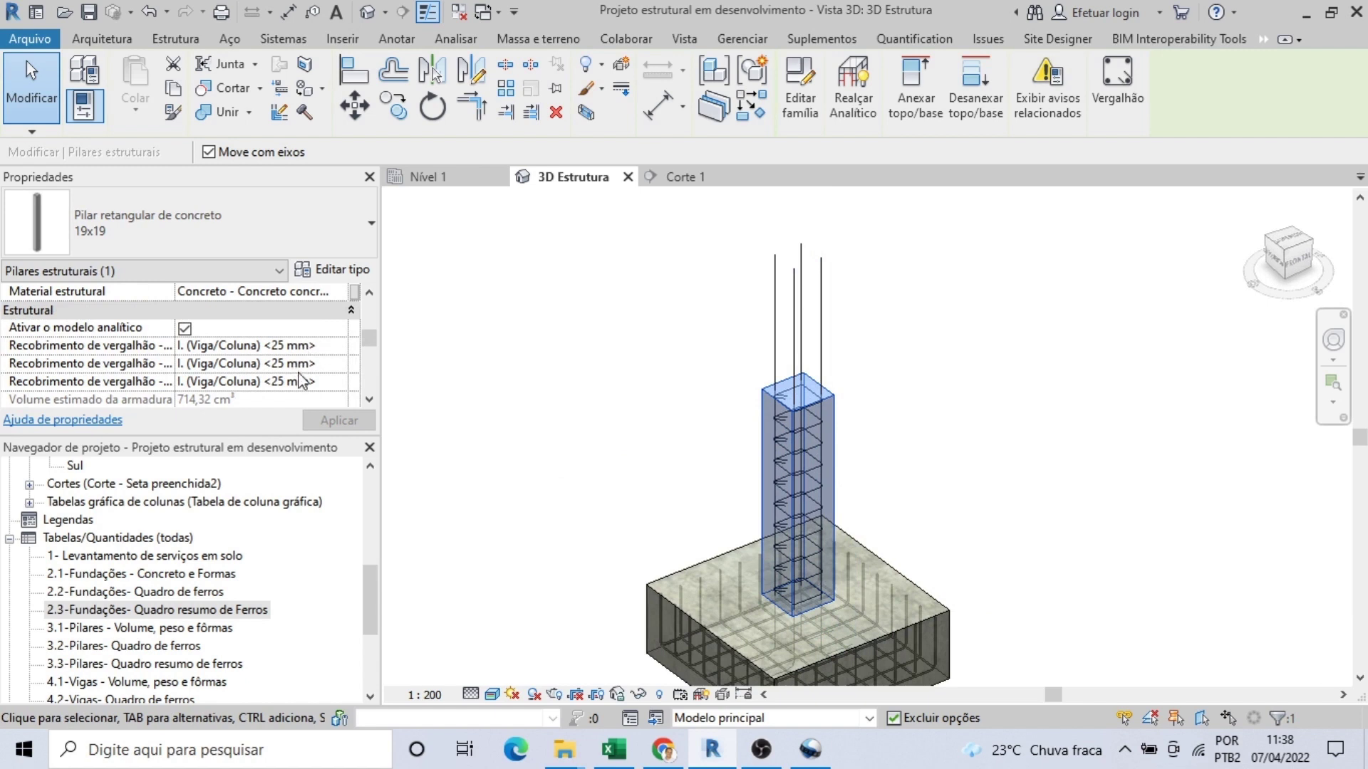
{"action": "left_click", "coordinate": [344, 354]}
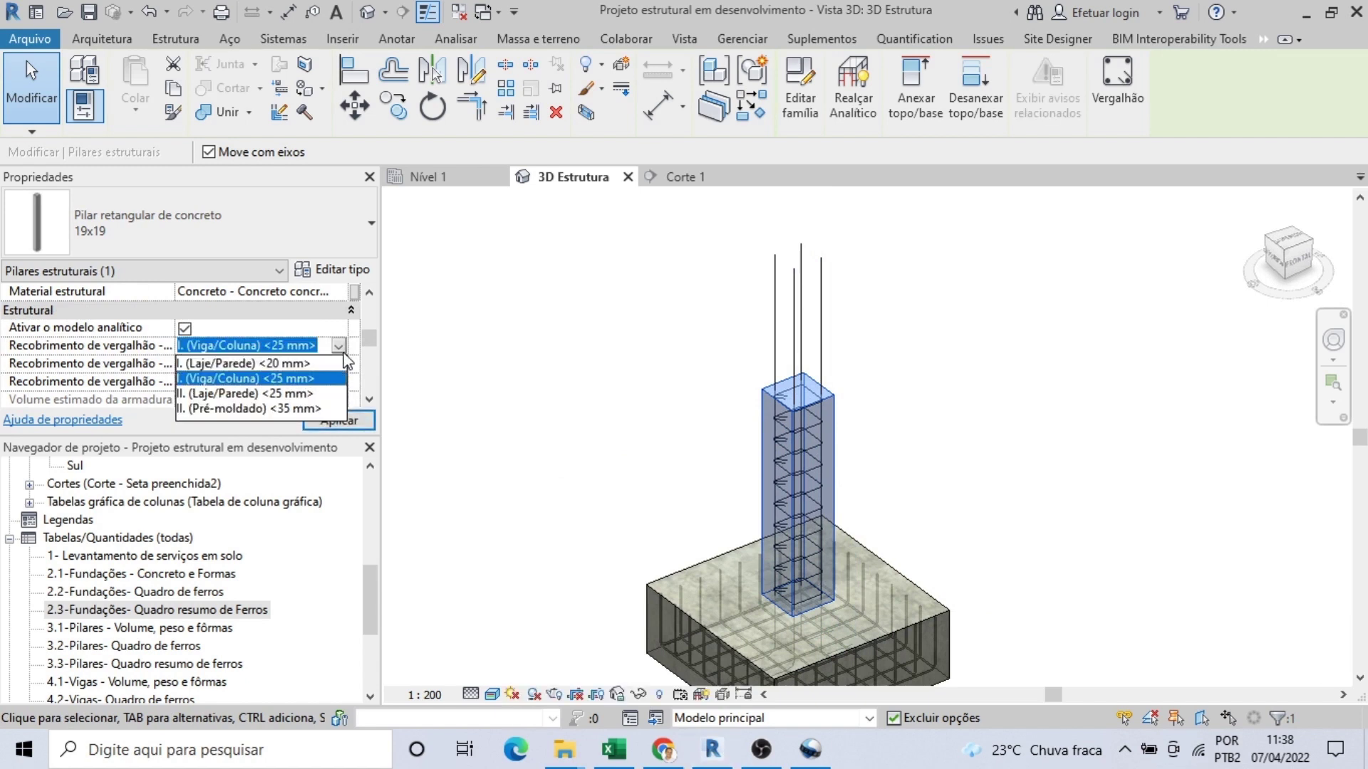
{"action": "left_click", "coordinate": [498, 379]}
{"action": "left_click", "coordinate": [498, 380]}
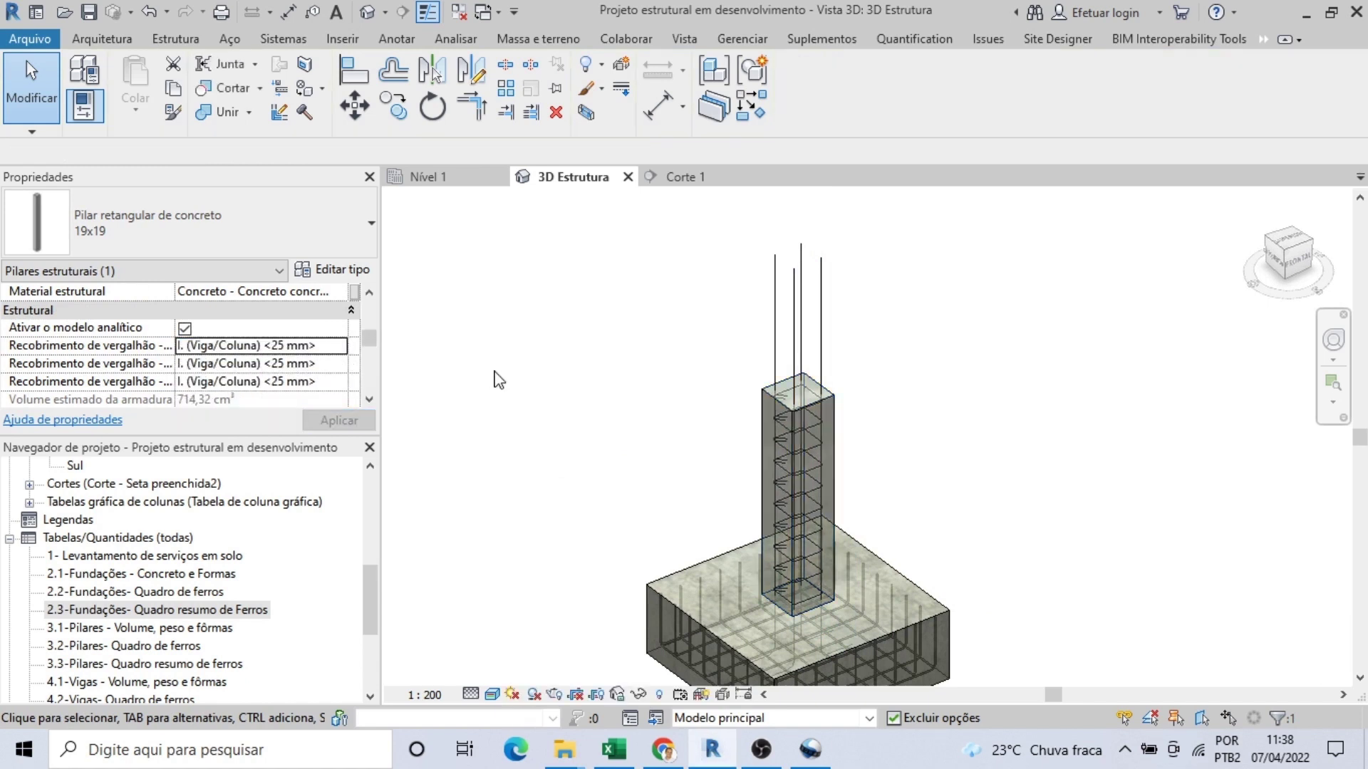
Step: Copy the A/1 column with its starter bars and stirrups in multiple mode from its footing's centre to the C/1 footing in Nível 1
{"action": "left_click_drag", "start_coordinate": [919, 427], "coordinate": [789, 402]}
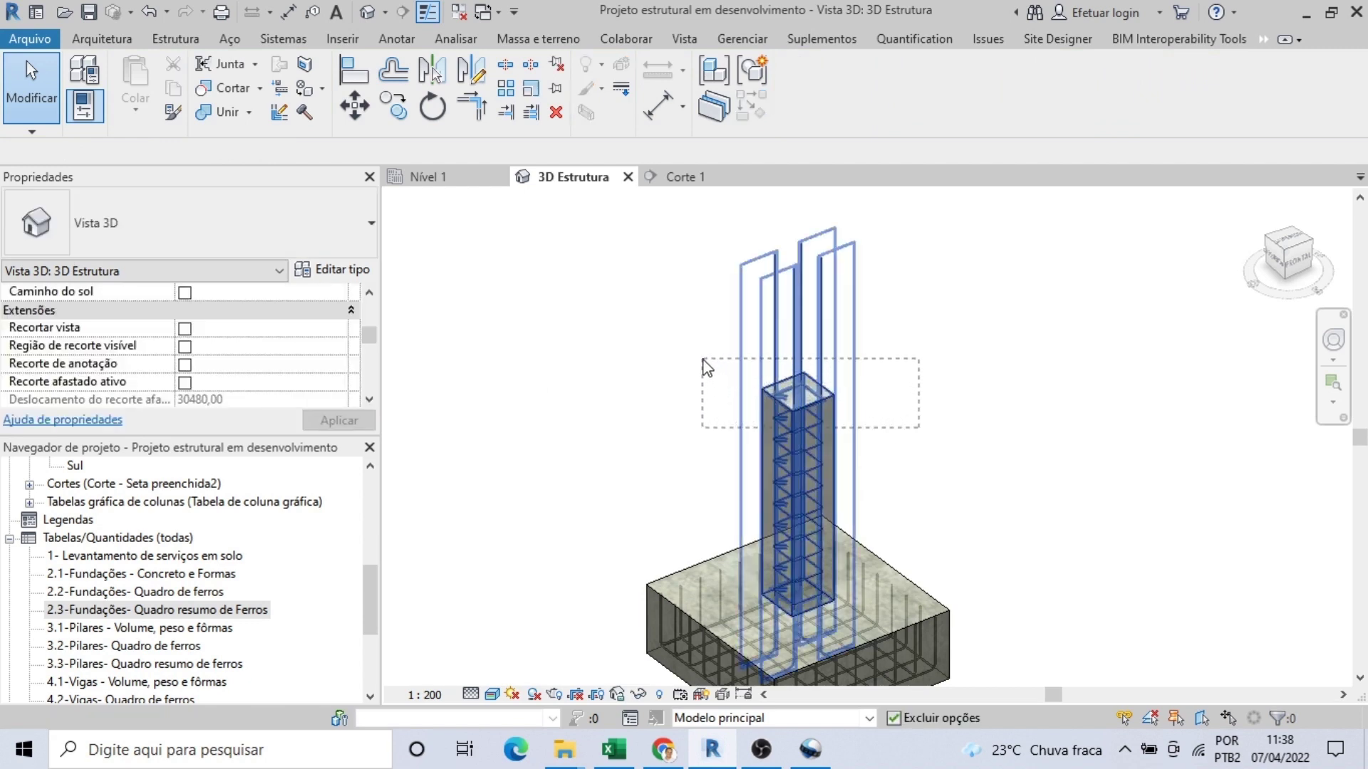
{"action": "left_click_drag", "start_coordinate": [703, 361], "coordinate": [704, 362]}
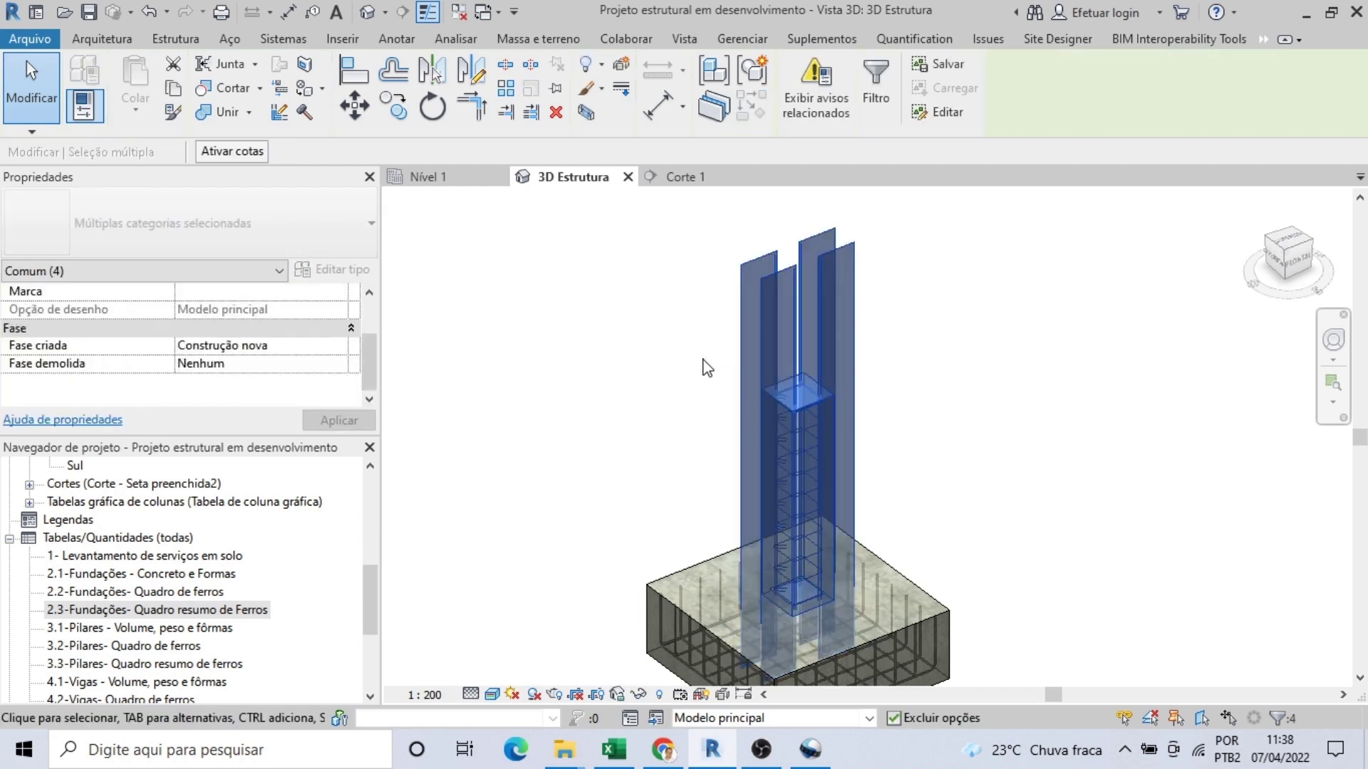
{"action": "left_click", "coordinate": [467, 188]}
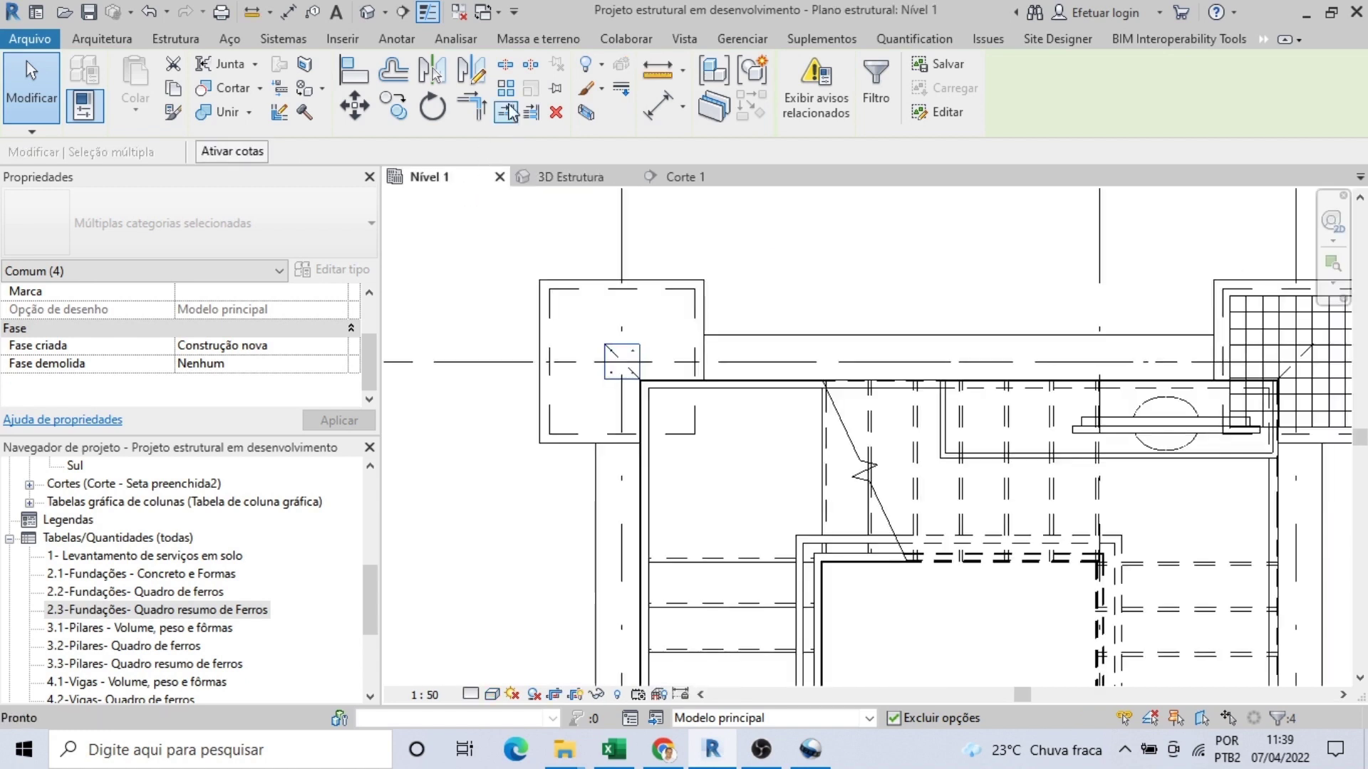
{"action": "left_click", "coordinate": [394, 107]}
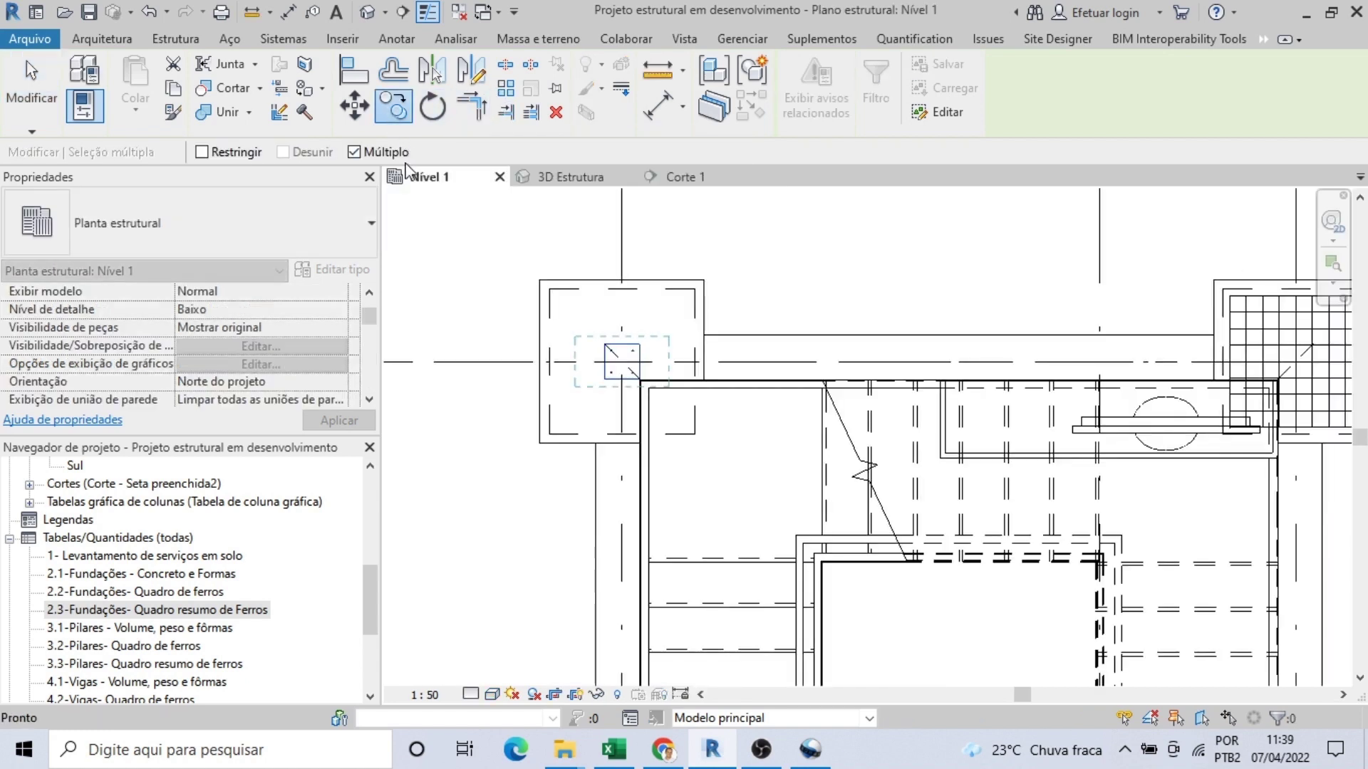
{"action": "scroll", "coordinate": [614, 362], "scroll_direction": "up", "scroll_amount": 1}
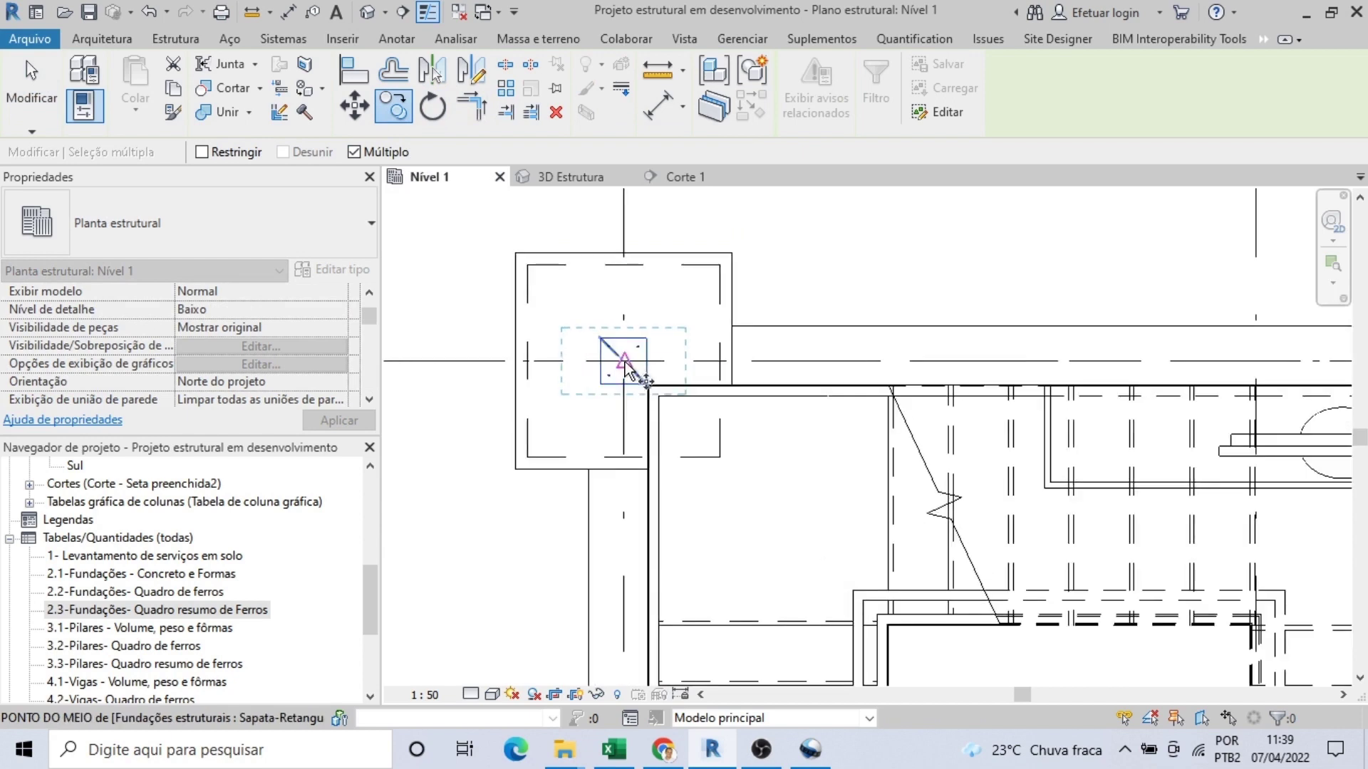
{"action": "left_click", "coordinate": [625, 365]}
{"action": "scroll", "coordinate": [670, 393], "scroll_direction": "down", "scroll_amount": 2}
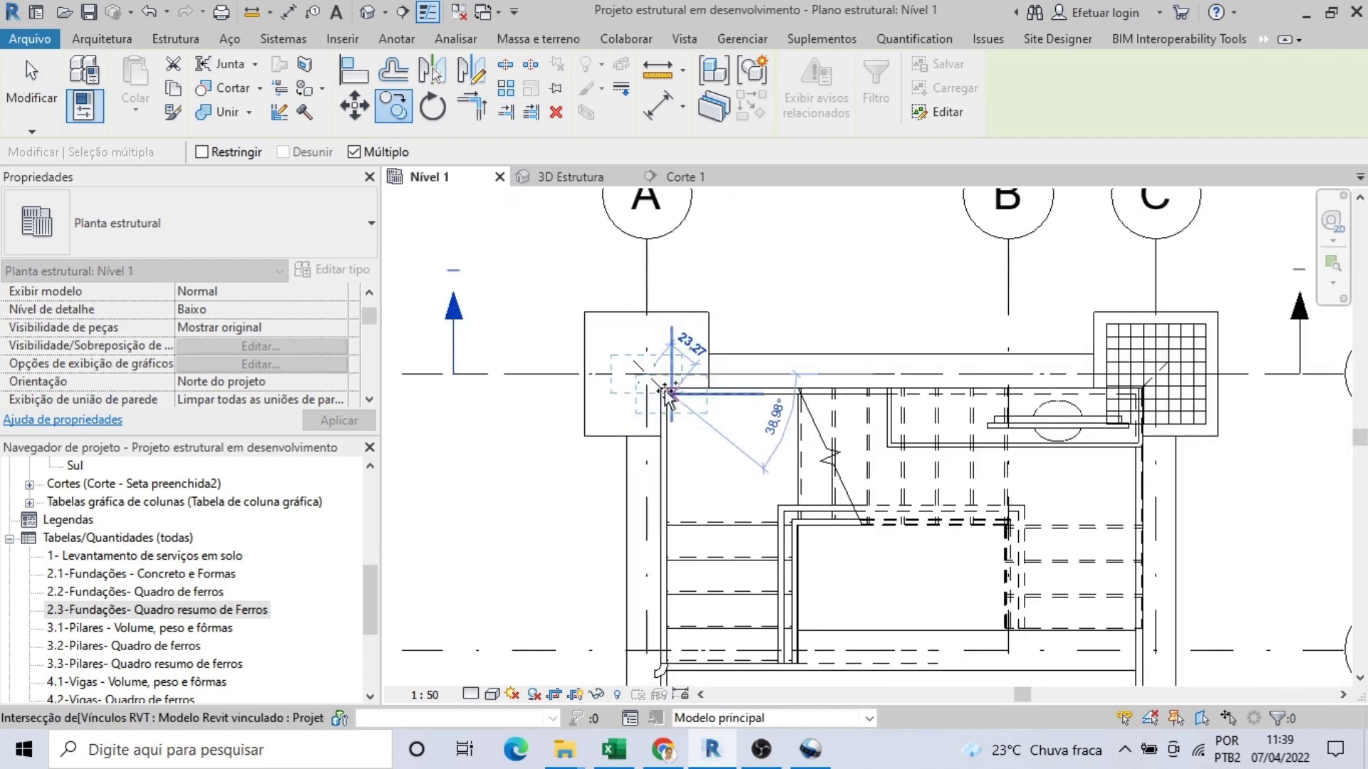
{"action": "middle_click_drag", "start_coordinate": [670, 394], "coordinate": [542, 384]}
{"action": "scroll", "coordinate": [1001, 369], "scroll_direction": "up", "scroll_amount": 2}
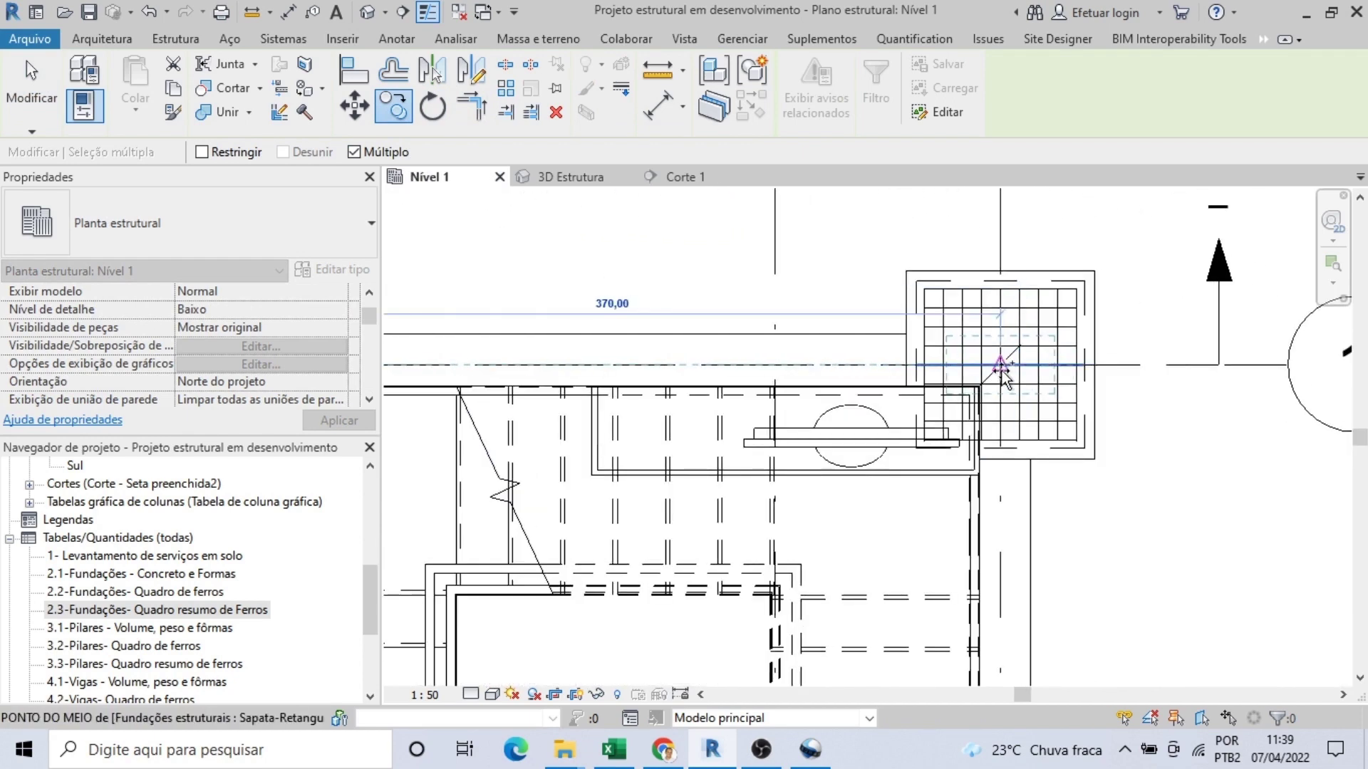
Step: Place further copies of the reinforced column at the centres of the A/3 and C/3 footings
{"action": "scroll", "coordinate": [1001, 369], "scroll_direction": "down", "scroll_amount": 3}
{"action": "scroll", "coordinate": [926, 399], "scroll_direction": "up", "scroll_amount": 3}
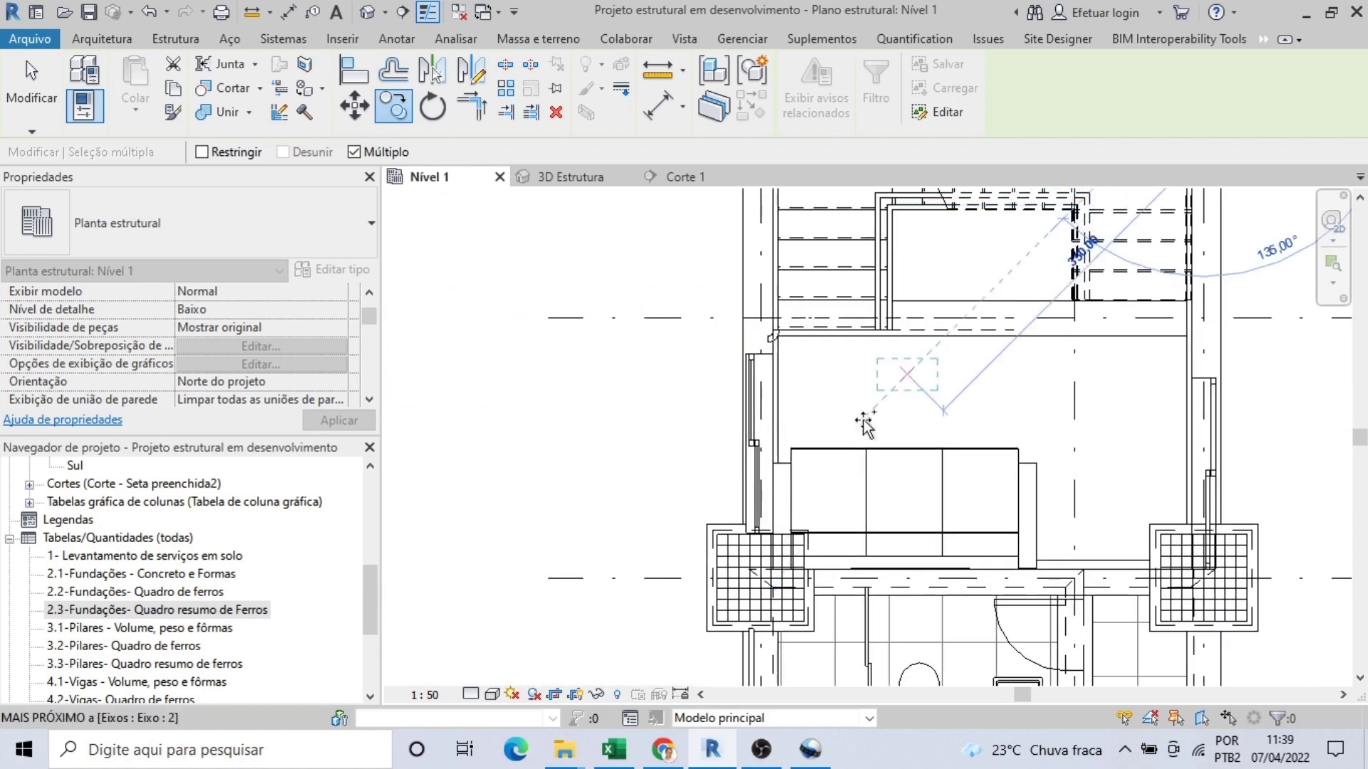
{"action": "scroll", "coordinate": [752, 599], "scroll_direction": "up", "scroll_amount": 4}
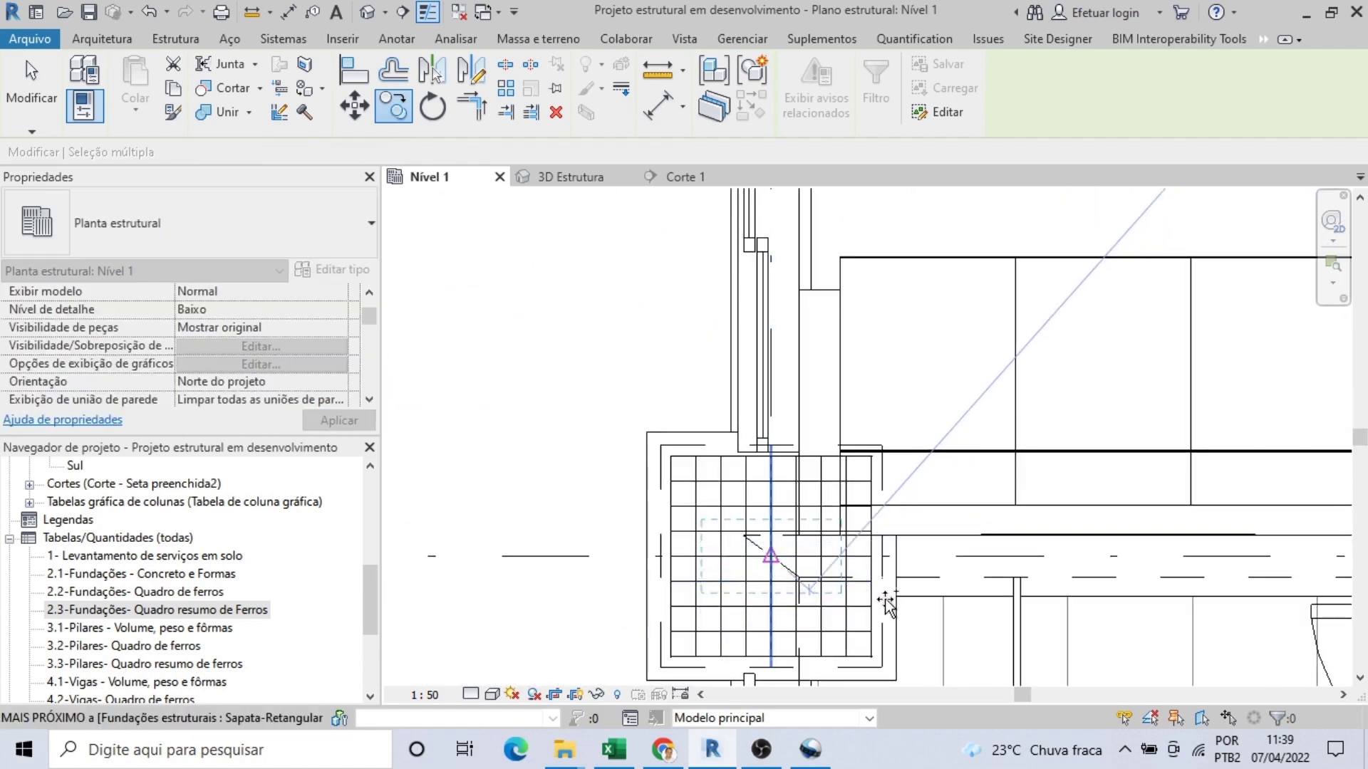
{"action": "scroll", "coordinate": [773, 557], "scroll_direction": "down", "scroll_amount": 2}
{"action": "middle_click_drag", "start_coordinate": [716, 544], "coordinate": [267, 379]}
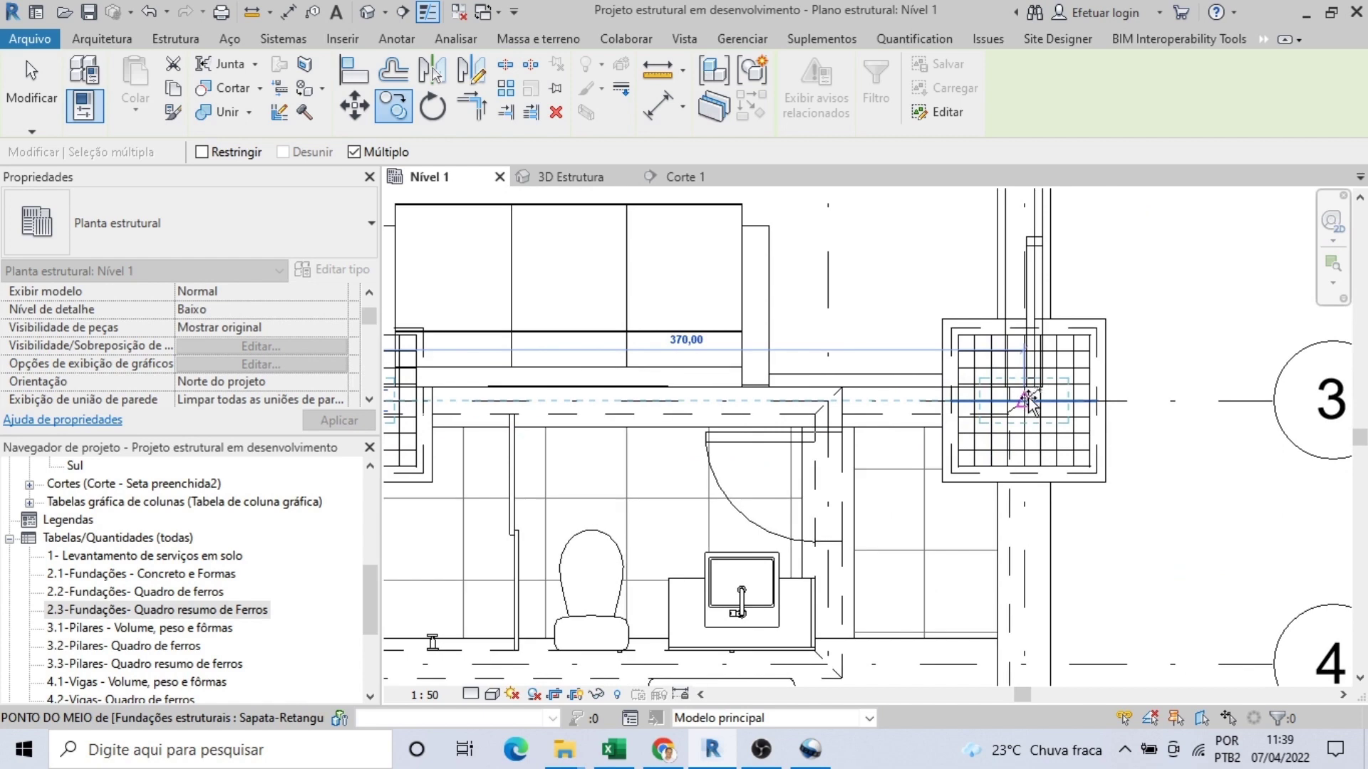
Step: Place the last copies of the reinforced column at the centres of the A/5 and C/5 footings and finish copying
{"action": "scroll", "coordinate": [1026, 413], "scroll_direction": "down", "scroll_amount": 3}
{"action": "scroll", "coordinate": [705, 507], "scroll_direction": "up", "scroll_amount": 3}
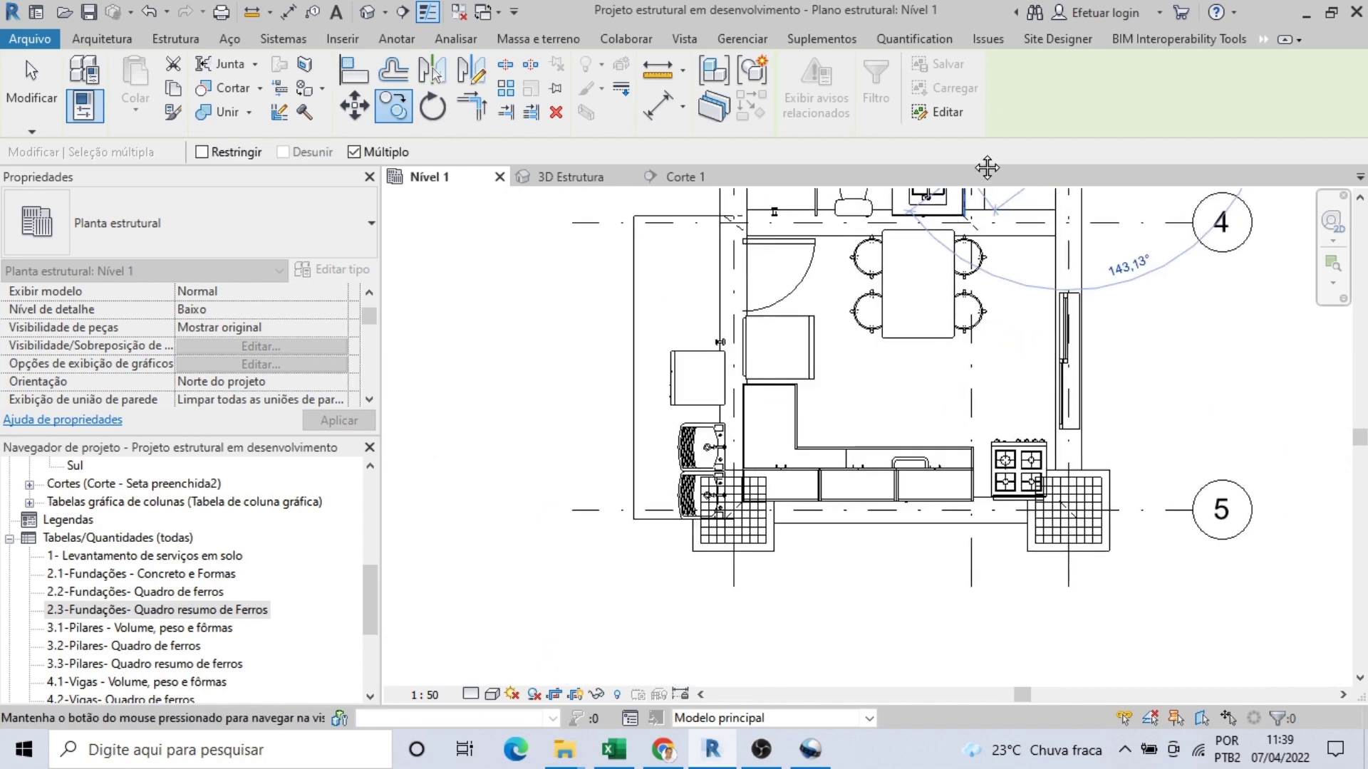
{"action": "scroll", "coordinate": [705, 508], "scroll_direction": "up", "scroll_amount": 2}
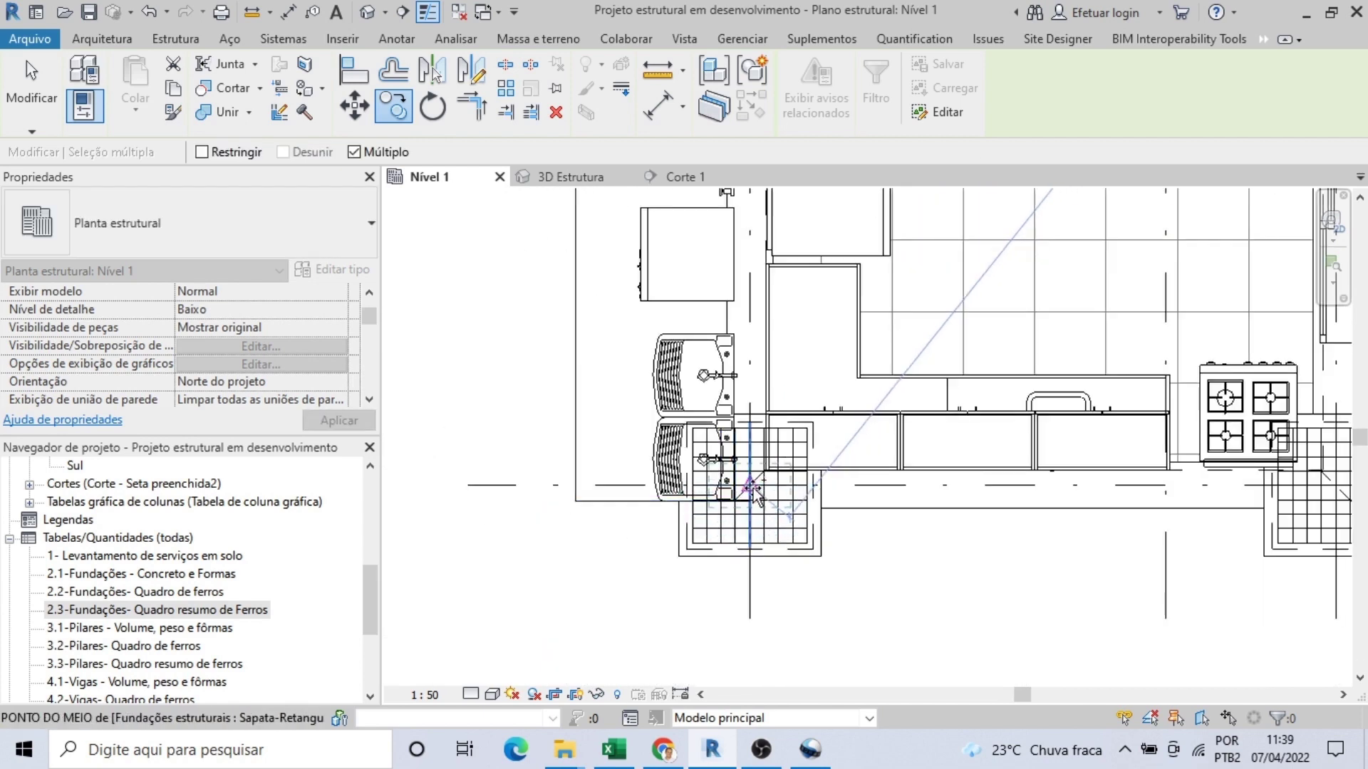
{"action": "middle_click_drag", "start_coordinate": [970, 523], "coordinate": [711, 526]}
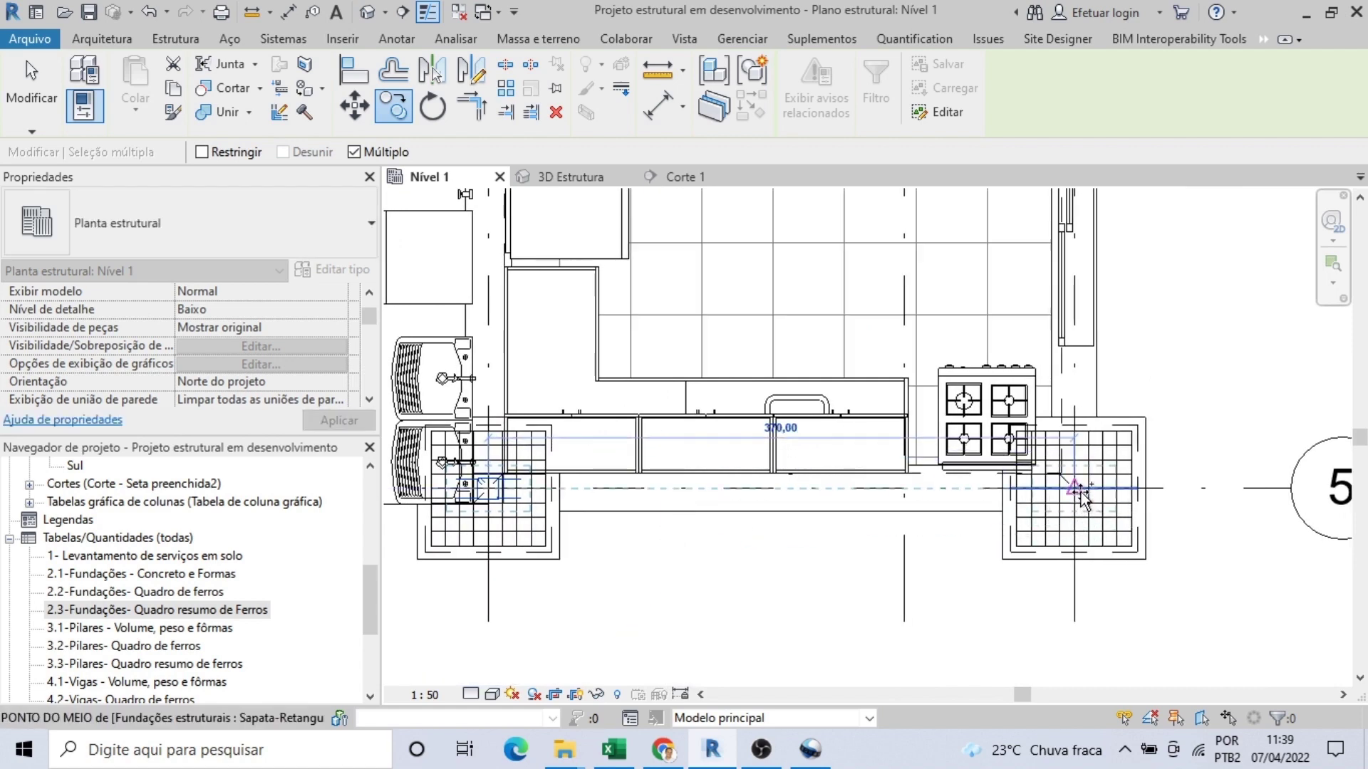
{"action": "left_click", "coordinate": [1076, 492]}
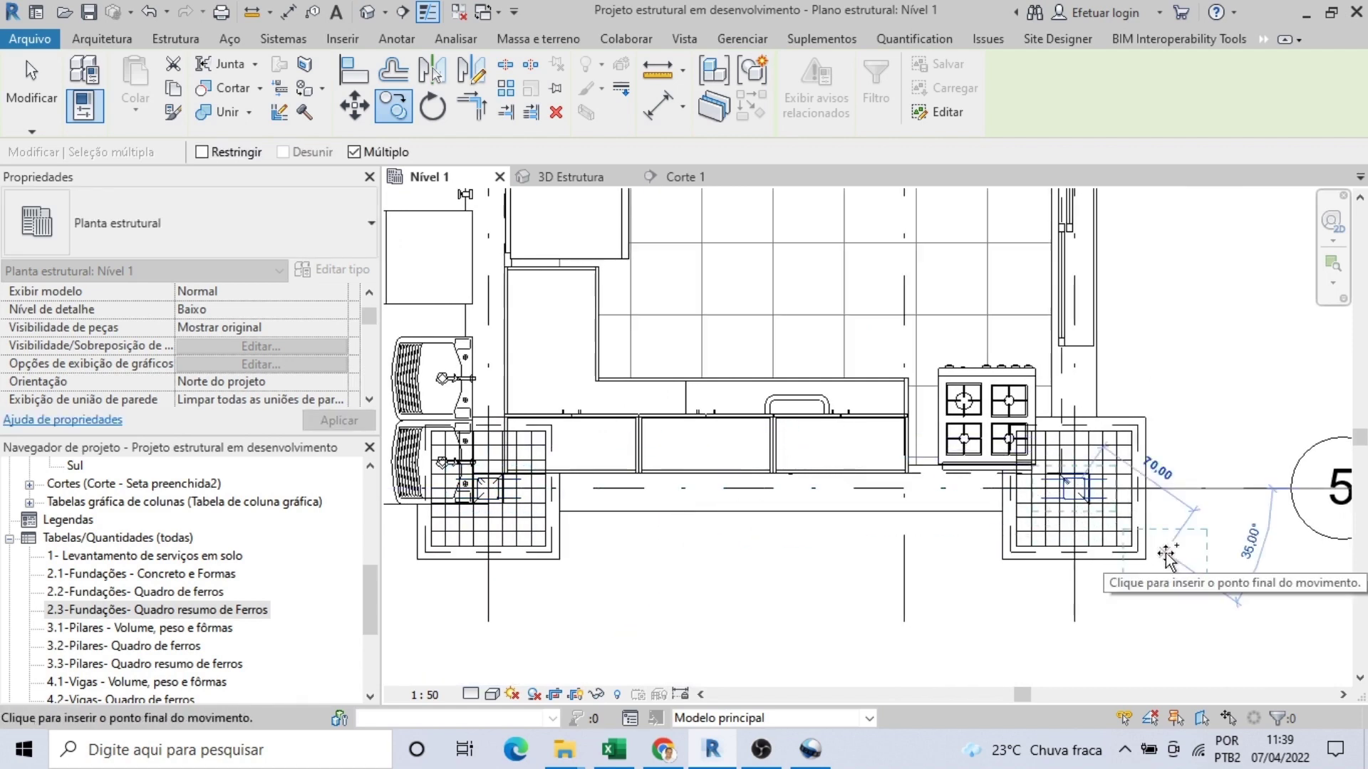
{"action": "key", "text": "Escape"}
Step: Inspect the copied columns and their reinforcement on all footings in the 3D Estrutura view
{"action": "left_click", "coordinate": [574, 177]}
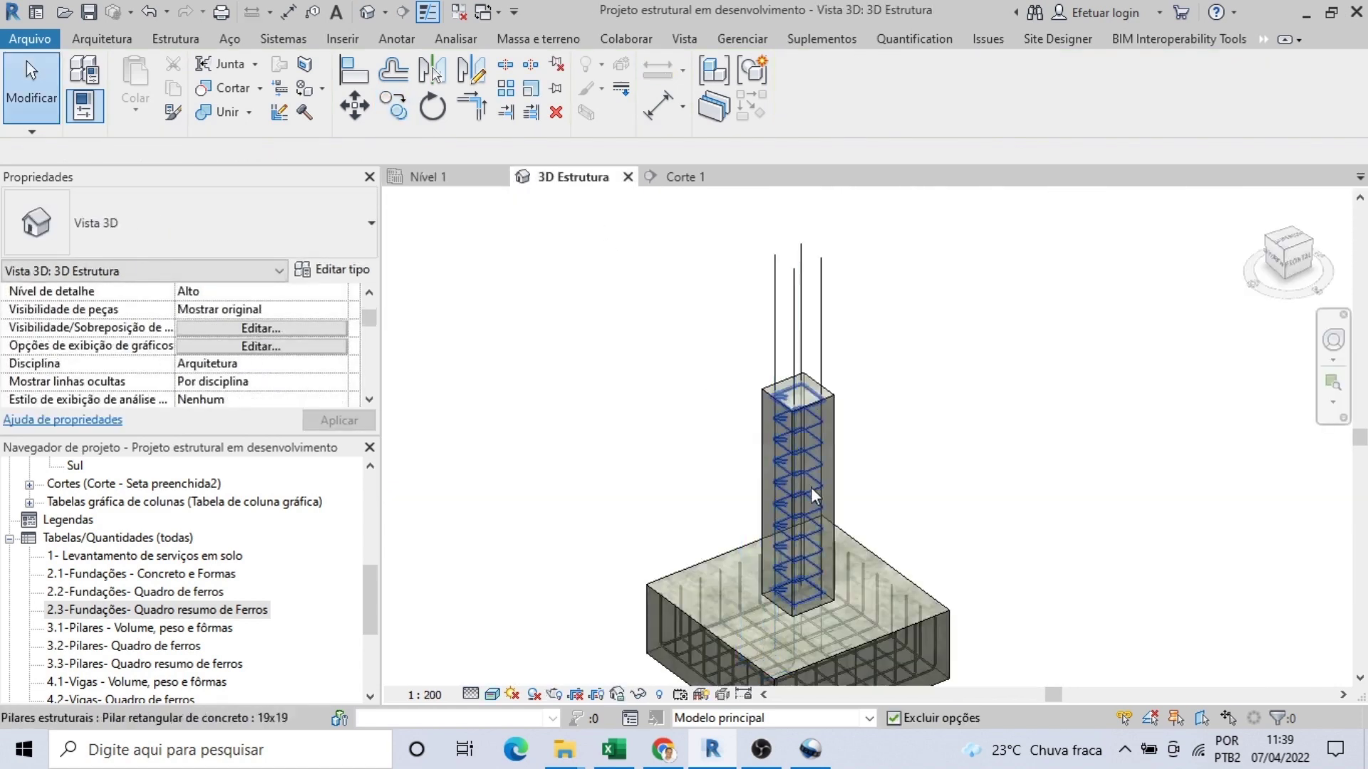
{"action": "scroll", "coordinate": [811, 486], "scroll_direction": "down", "scroll_amount": 3}
{"action": "scroll", "coordinate": [955, 489], "scroll_direction": "up", "scroll_amount": 2}
{"action": "middle_click_drag", "start_coordinate": [1014, 437], "coordinate": [677, 361]}
{"action": "scroll", "coordinate": [816, 492], "scroll_direction": "down", "scroll_amount": 1}
{"action": "middle_click_drag", "start_coordinate": [785, 495], "coordinate": [612, 408]}
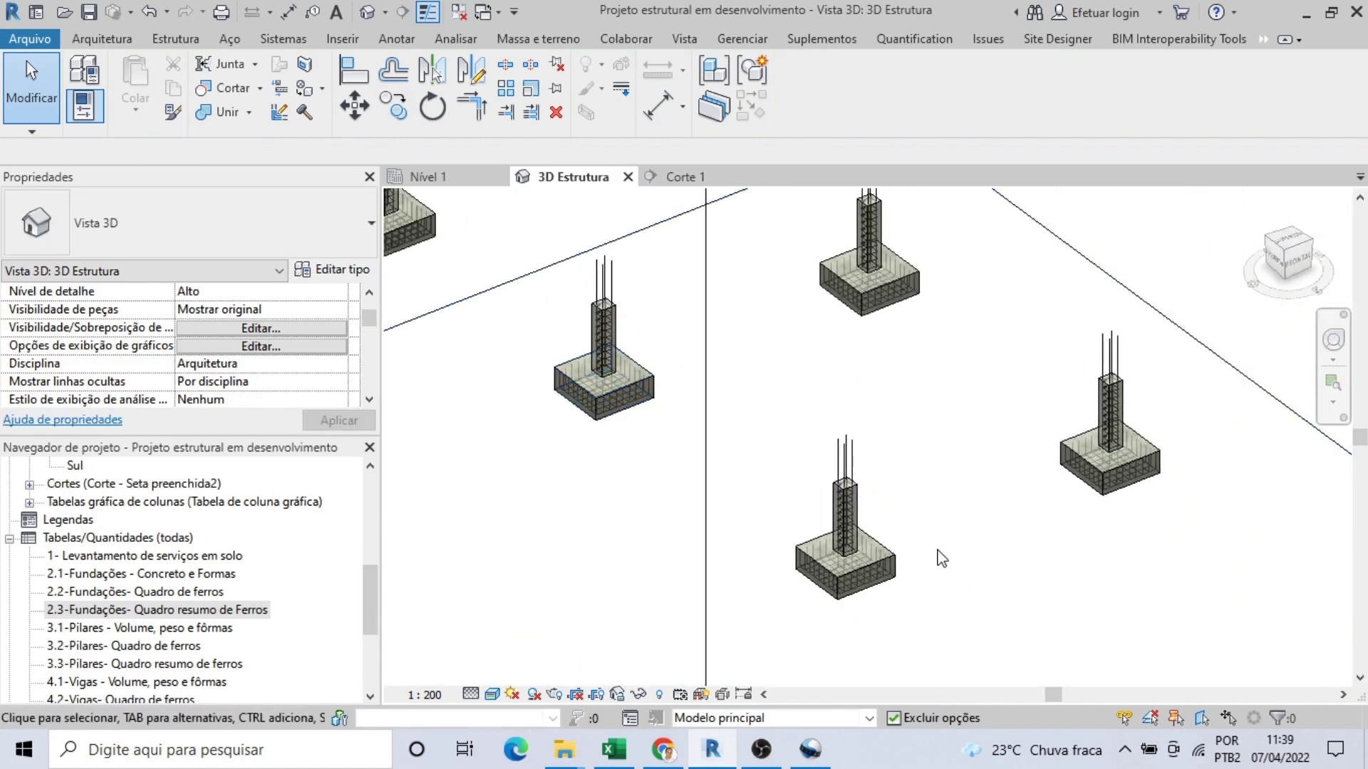
{"action": "middle_click_drag", "start_coordinate": [962, 573], "coordinate": [1156, 681]}
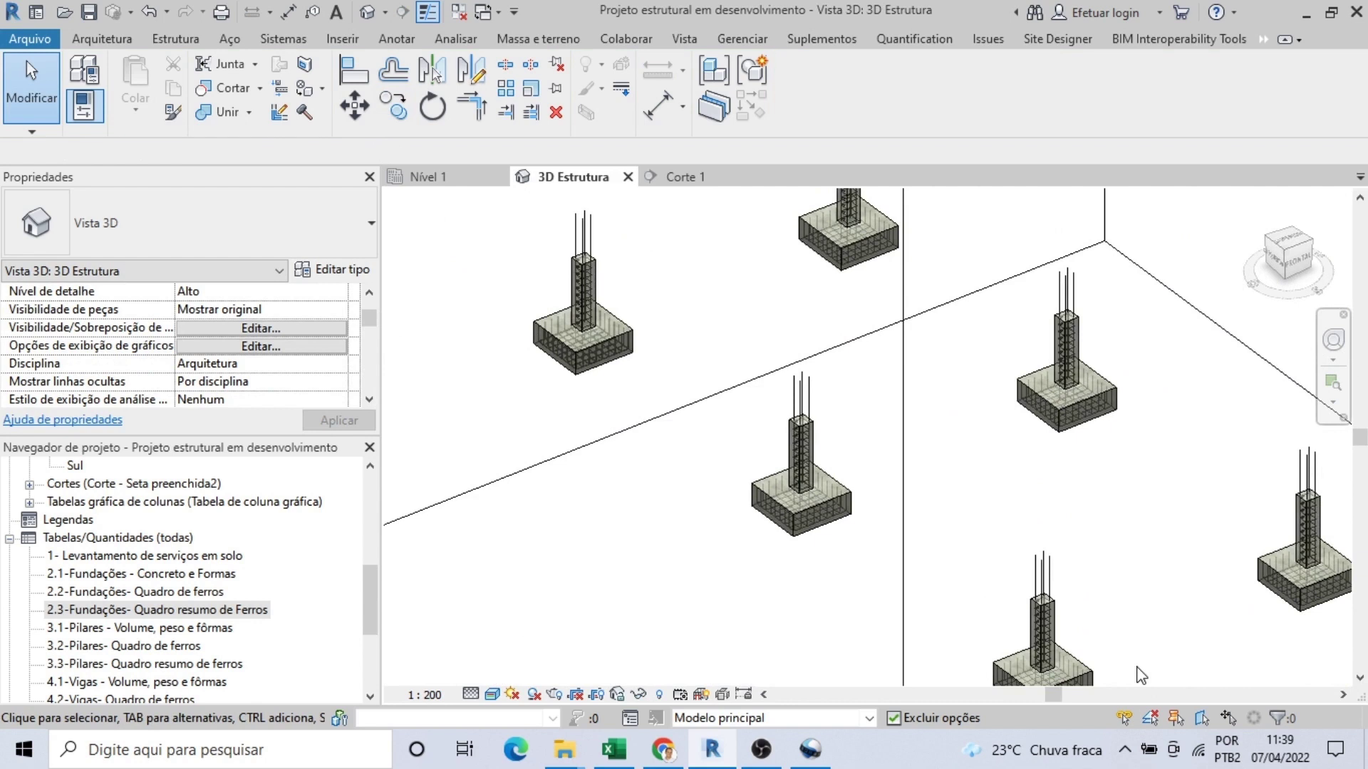
Step: Review the 3.1-Pilares - Volume, peso e fôrmas schedule for the columns' quantities and close it
{"action": "left_click", "coordinate": [203, 630]}
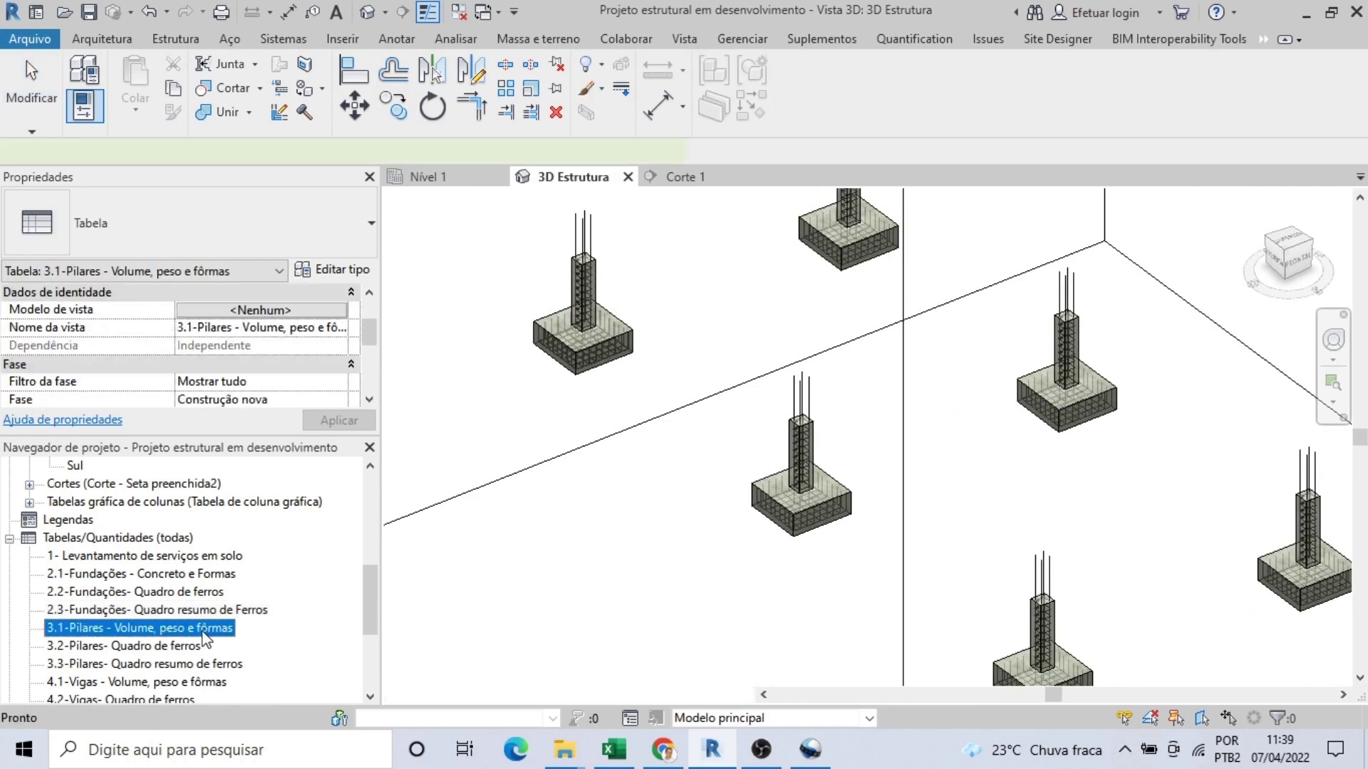
{"action": "double_click", "coordinate": [203, 633]}
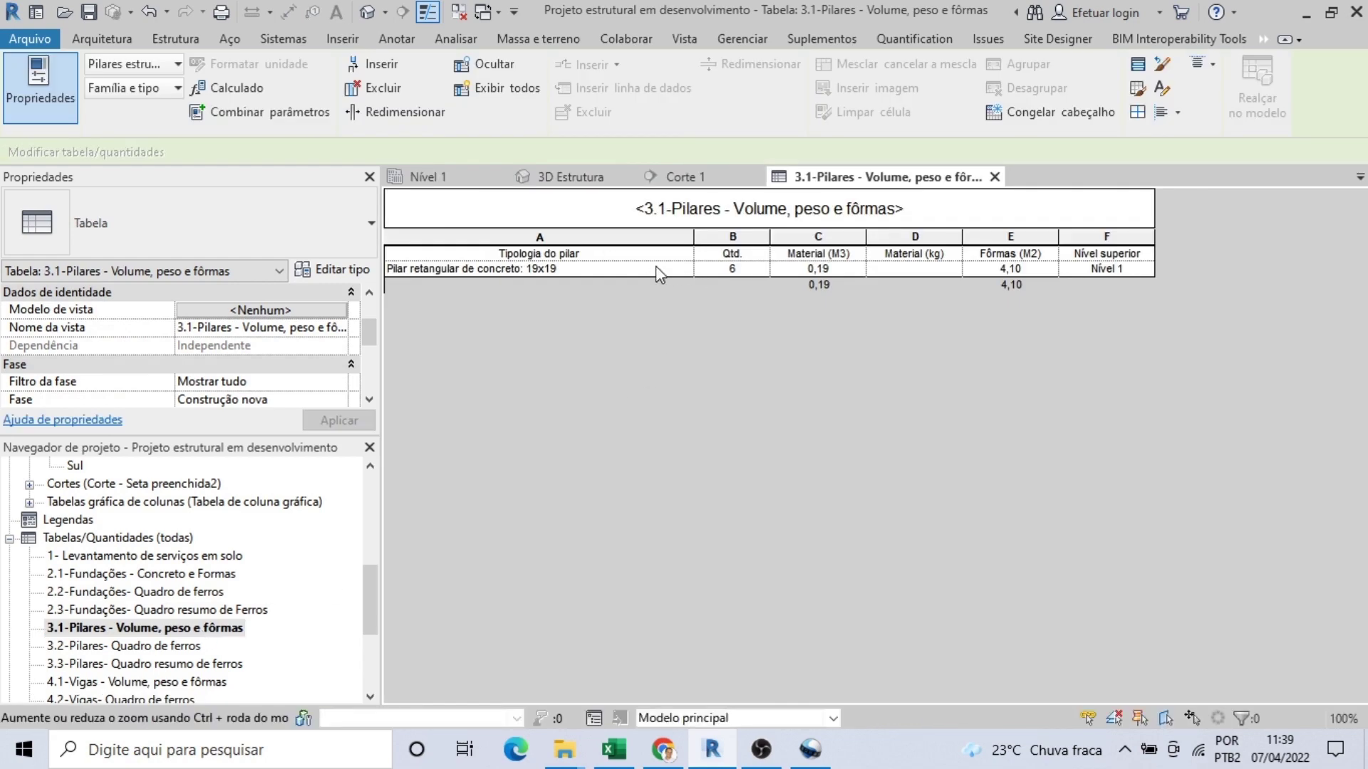
{"action": "left_click", "coordinate": [994, 177]}
Step: Review the bar quantities and lengths in the 3.2-Pilares- Quadro de ferros schedule and close it
{"action": "left_click", "coordinate": [137, 646]}
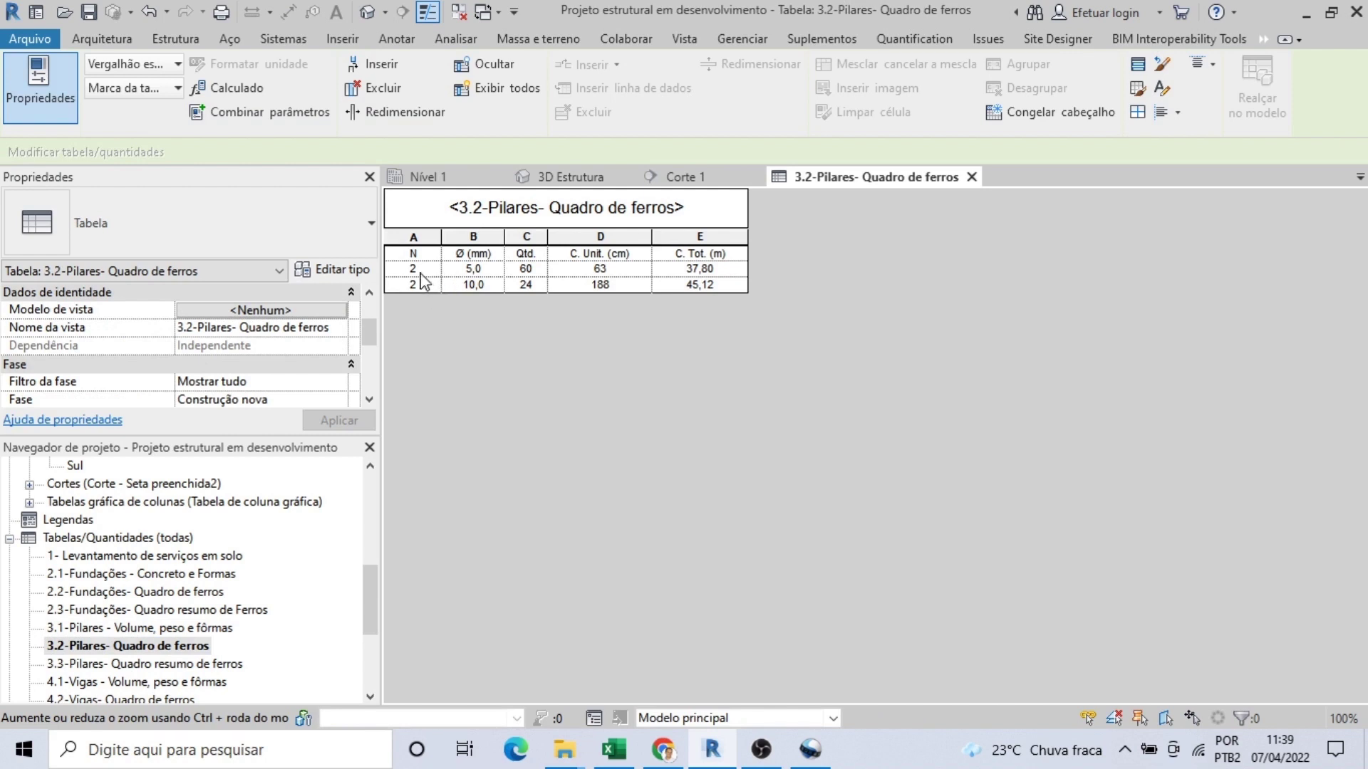
{"action": "left_click", "coordinate": [421, 270]}
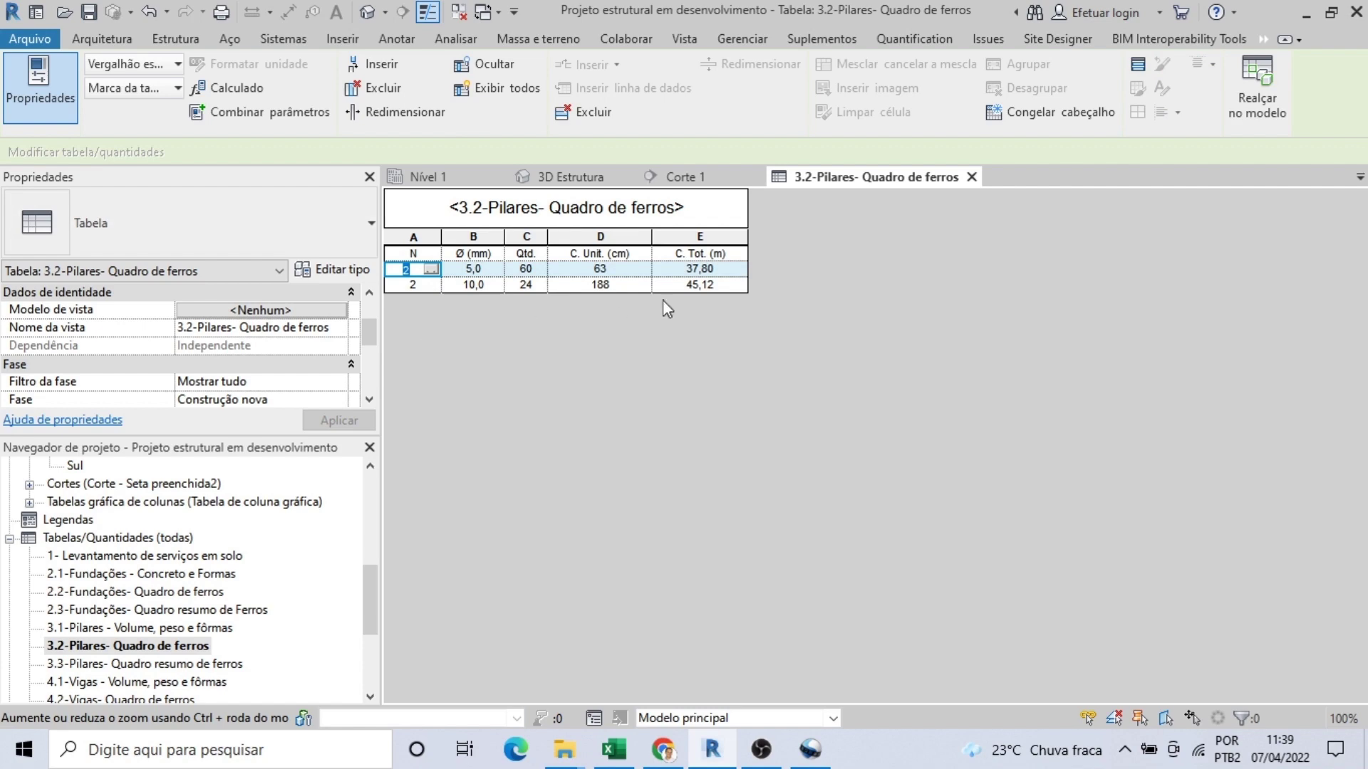
{"action": "left_click", "coordinate": [971, 177]}
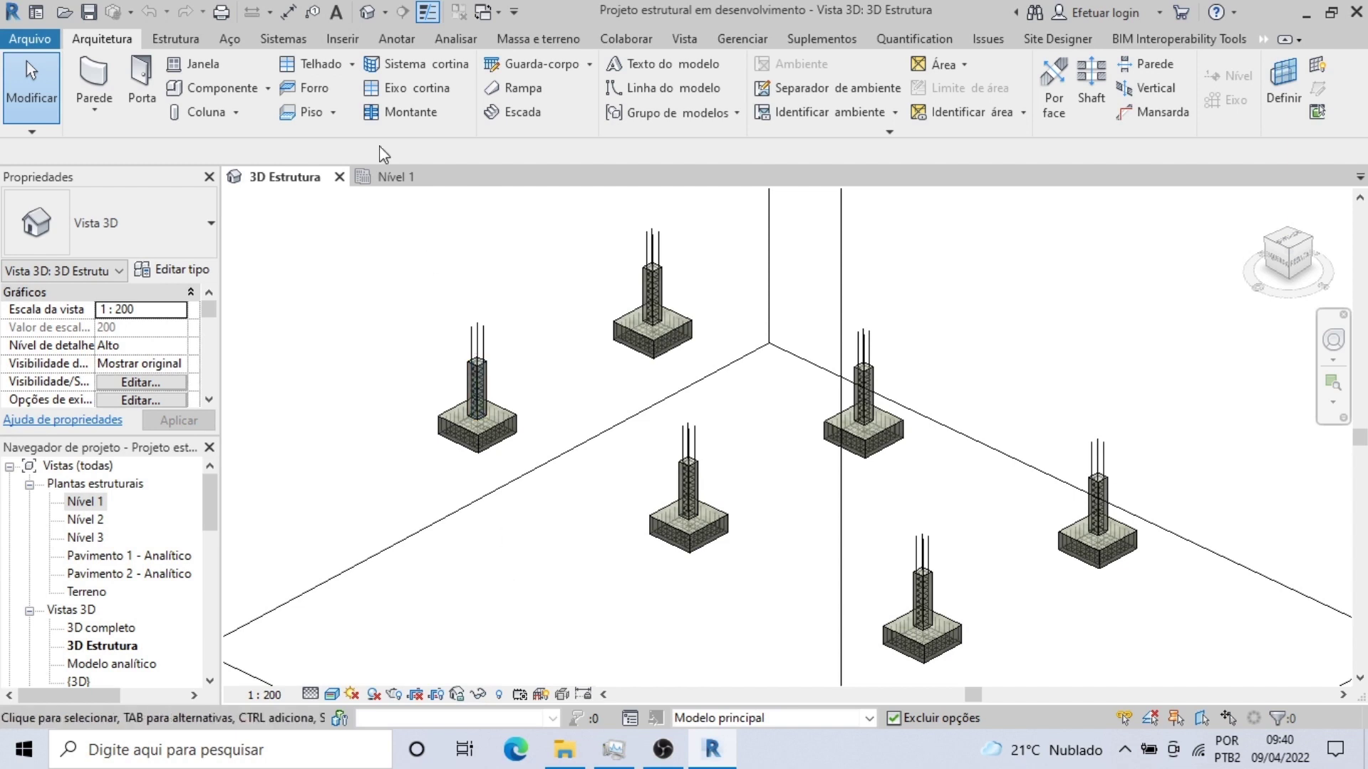
Step: Select the whole building together with the surrounding terrain in the Nível 1 structural plan
{"action": "left_click", "coordinate": [390, 177]}
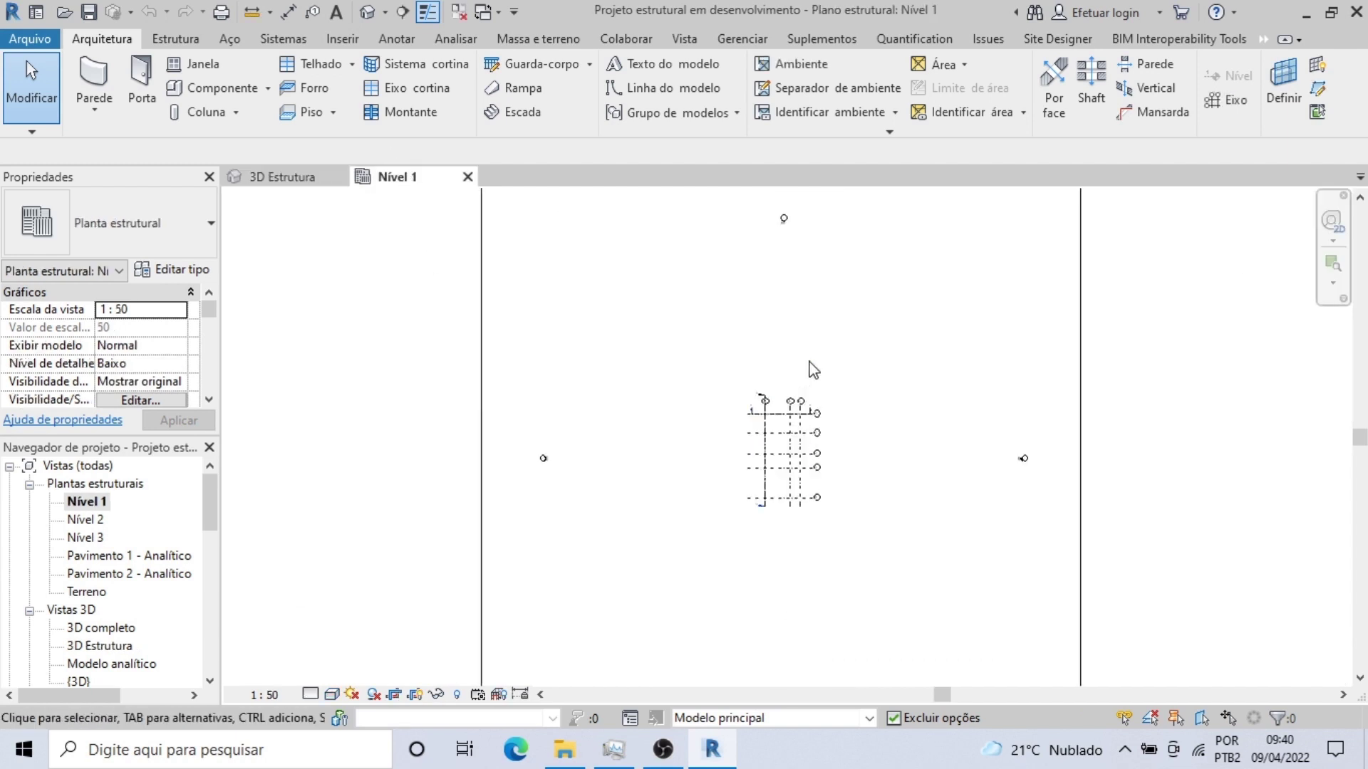
{"action": "scroll", "coordinate": [819, 427], "scroll_direction": "up", "scroll_amount": 5}
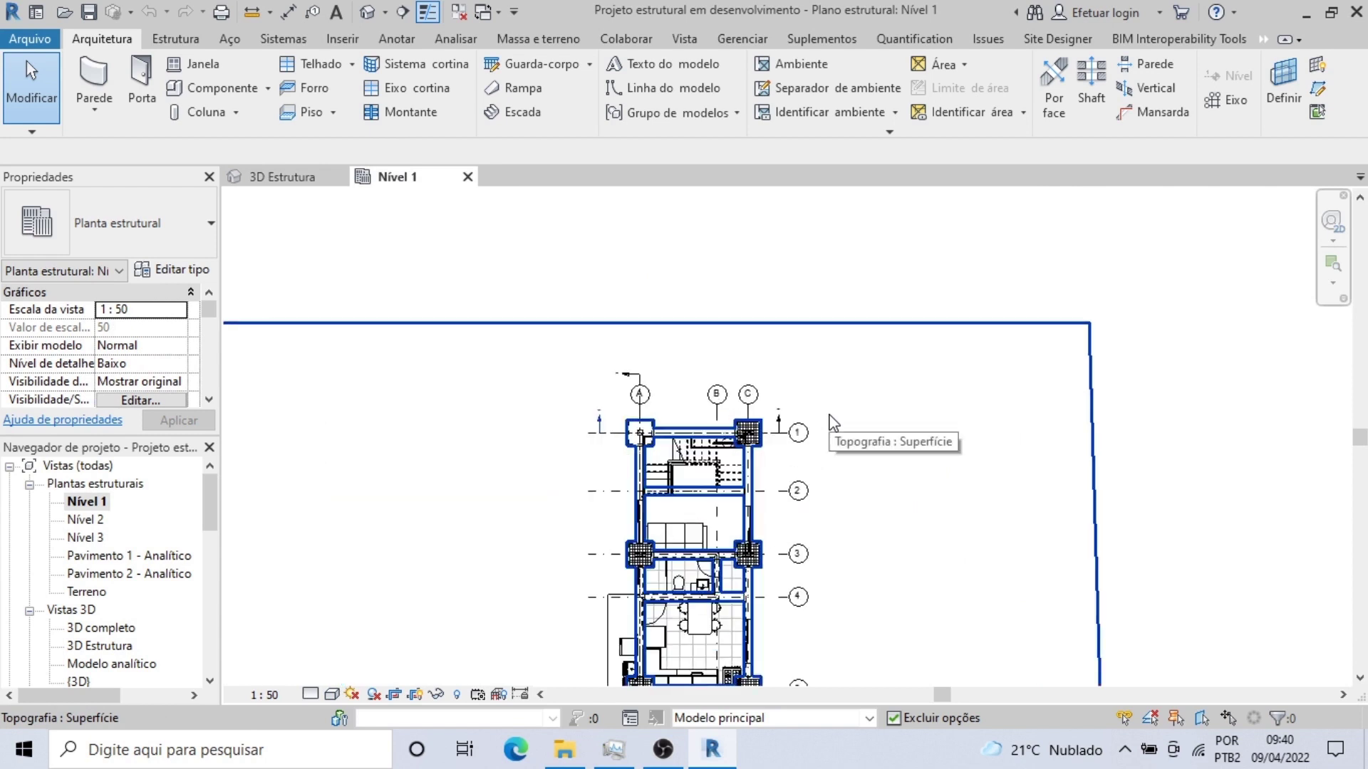
{"action": "scroll", "coordinate": [809, 526], "scroll_direction": "up", "scroll_amount": 1}
{"action": "middle_click_drag", "start_coordinate": [819, 519], "coordinate": [839, 415]}
{"action": "scroll", "coordinate": [839, 415], "scroll_direction": "down", "scroll_amount": 3}
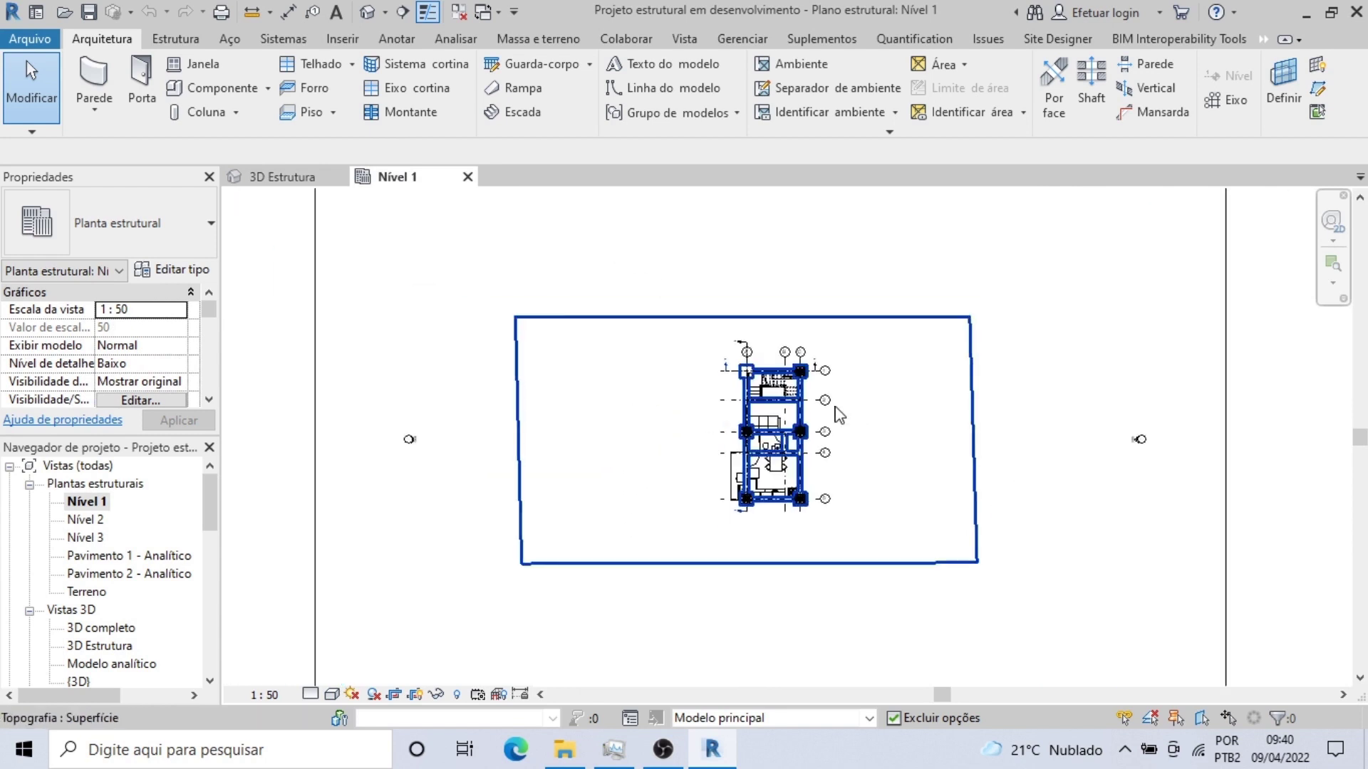
{"action": "left_click_drag", "start_coordinate": [916, 240], "coordinate": [661, 627]}
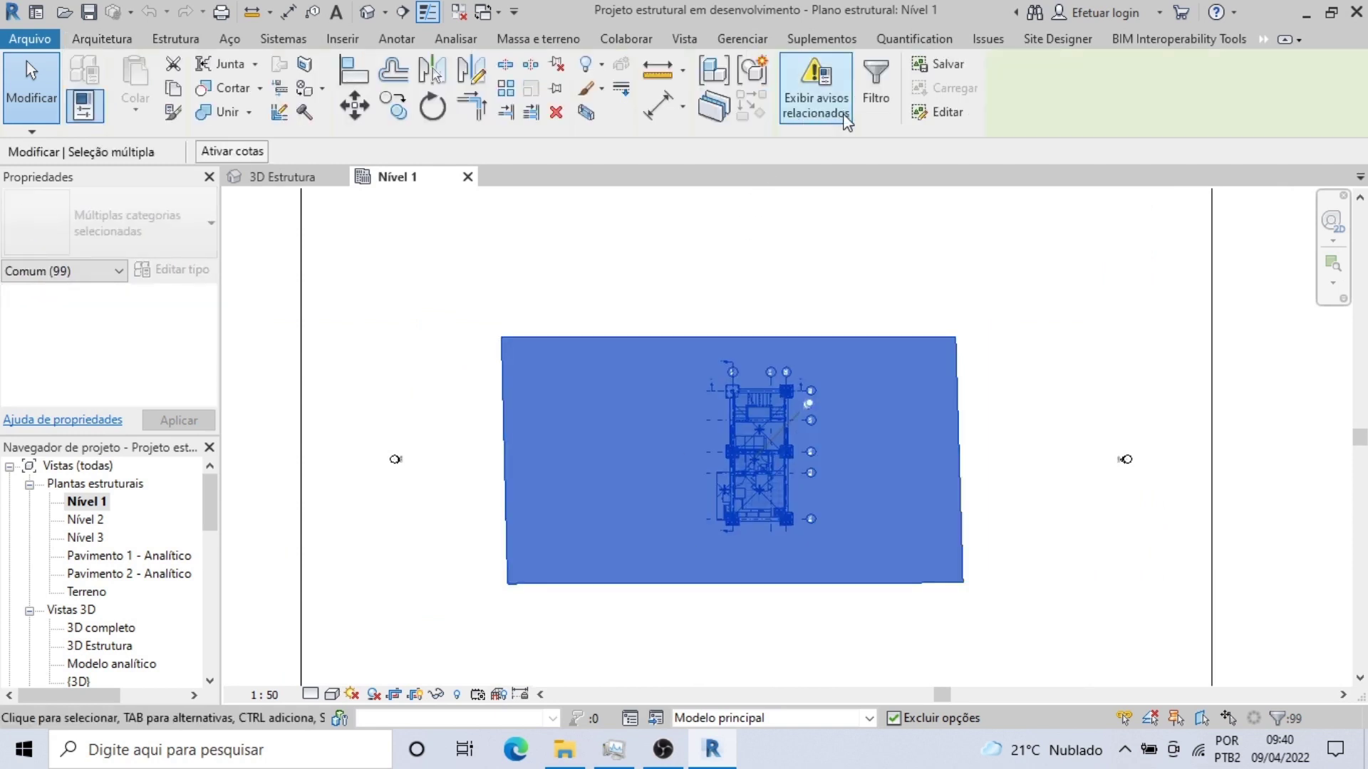
Step: Exclude Pilares estruturais, Linhas (<Projeção>), Eixos and Fundações estruturais from the selection with Filter, and temporarily hide the remaining selected categories
{"action": "left_click", "coordinate": [872, 104]}
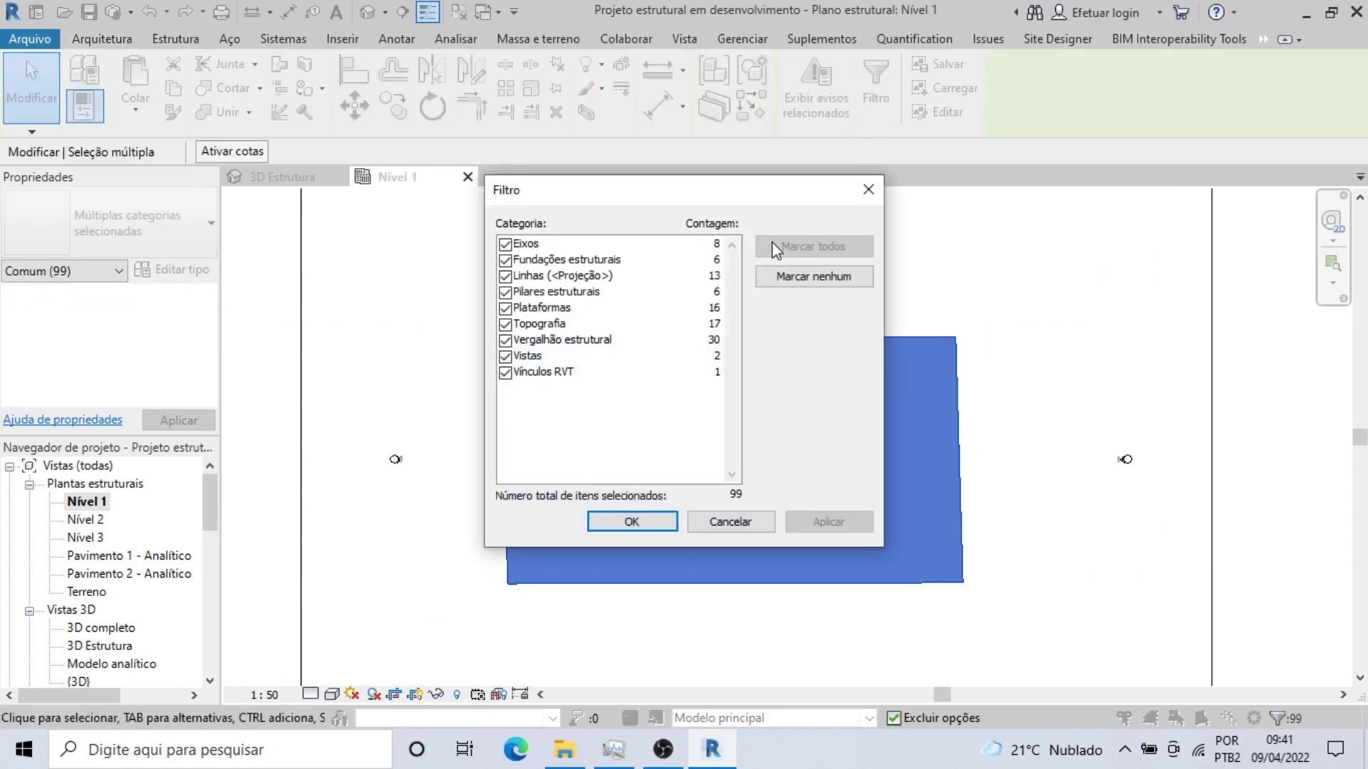
{"action": "left_click", "coordinate": [506, 373]}
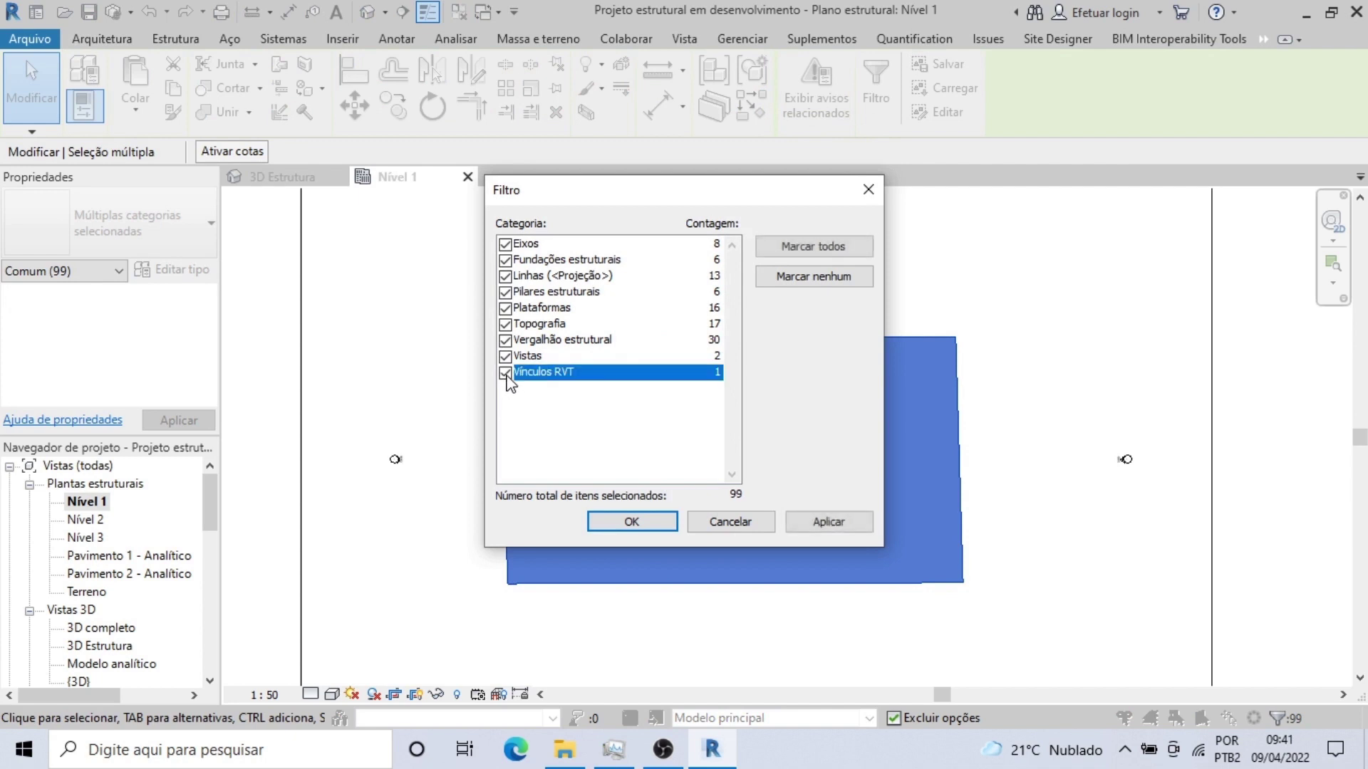
{"action": "left_click", "coordinate": [506, 373]}
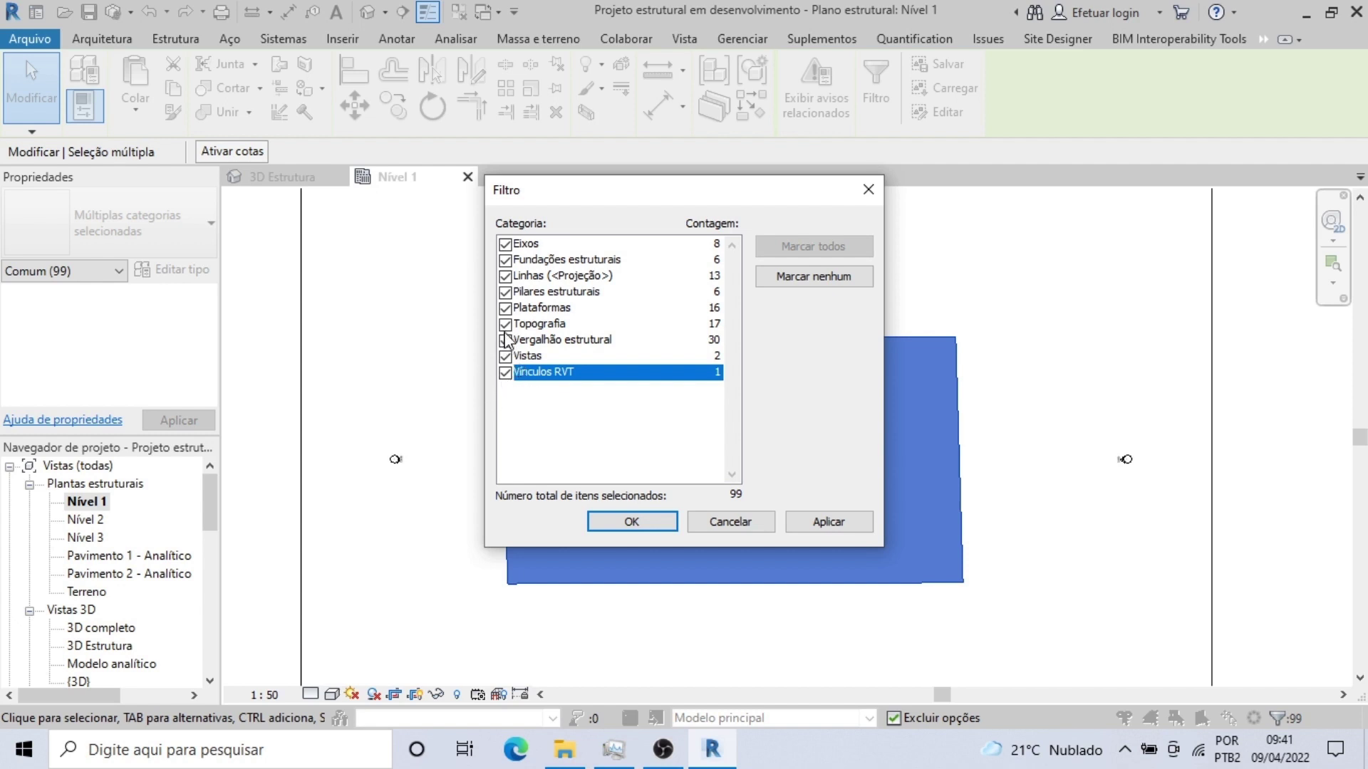
{"action": "left_click", "coordinate": [506, 293]}
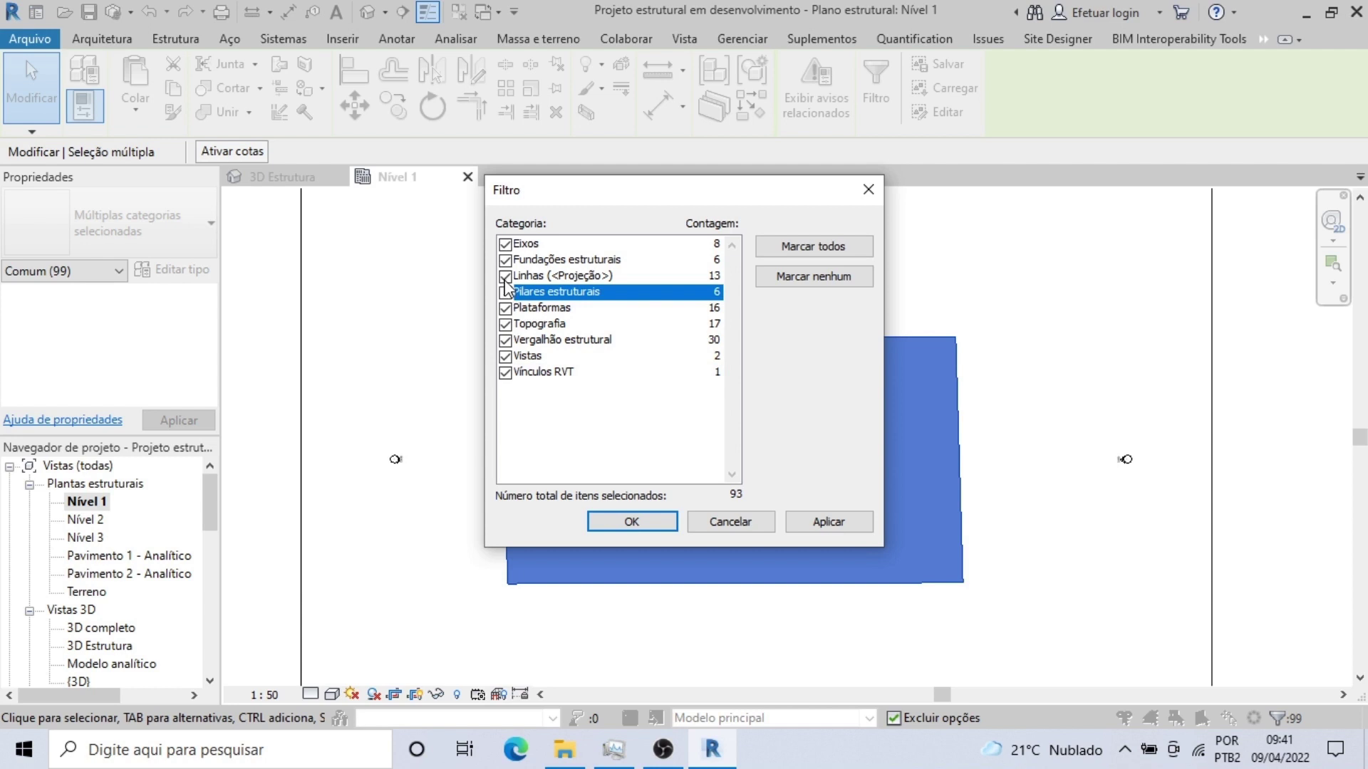
{"action": "left_click", "coordinate": [506, 277]}
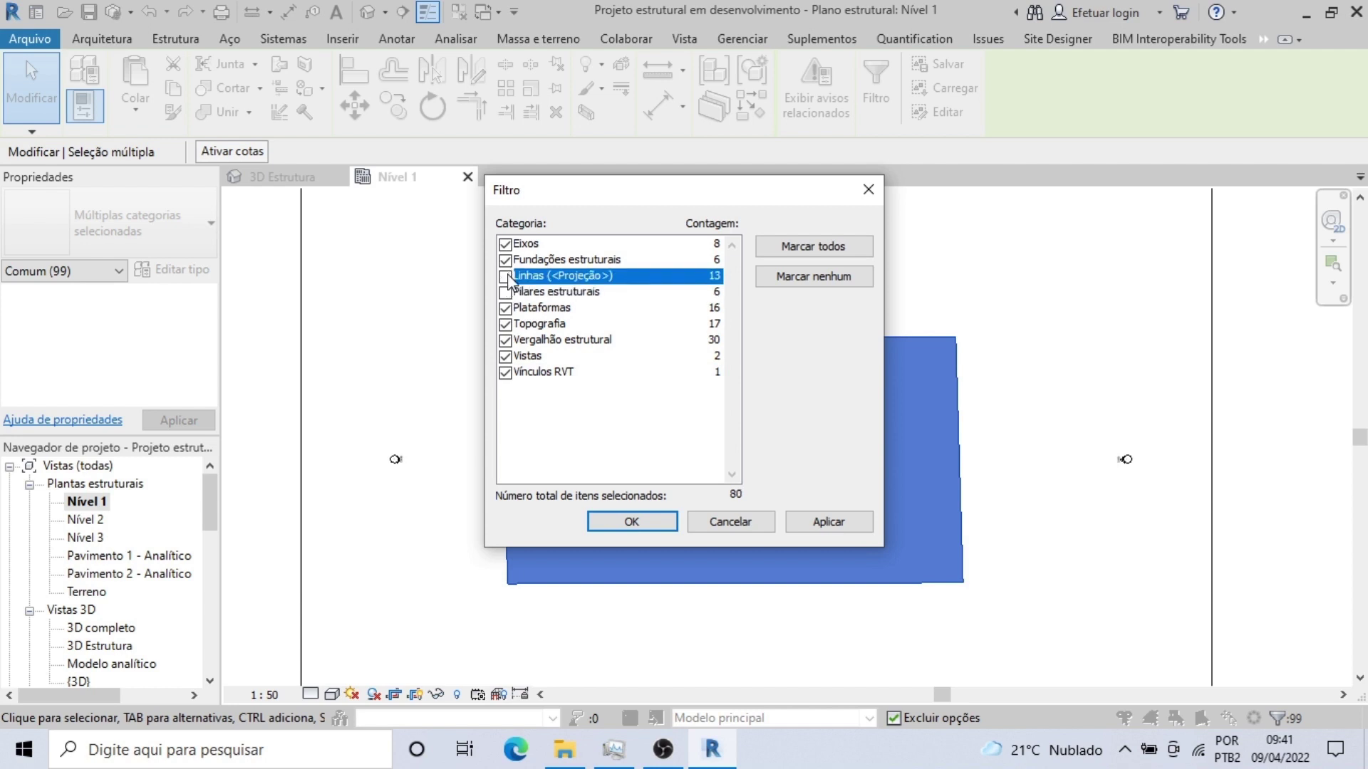
{"action": "left_click", "coordinate": [507, 245]}
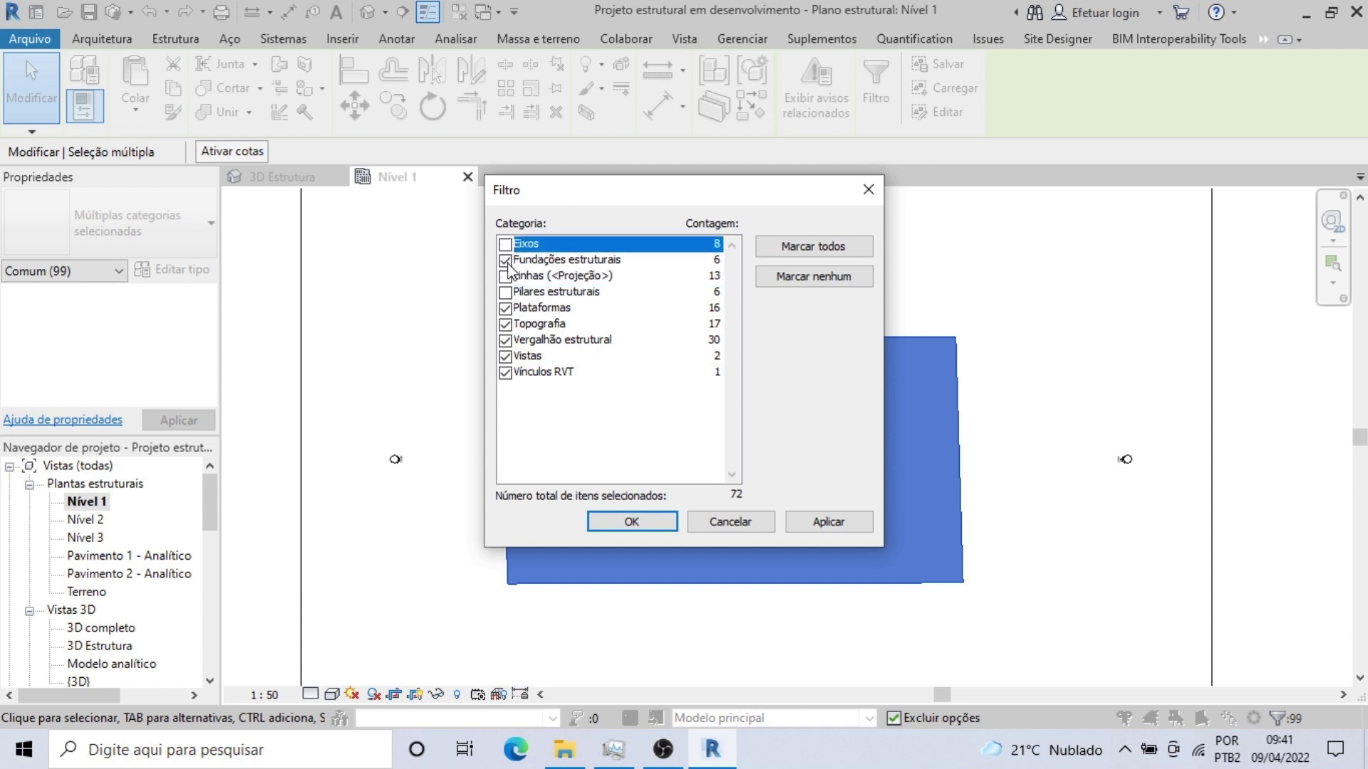
{"action": "left_click", "coordinate": [506, 261]}
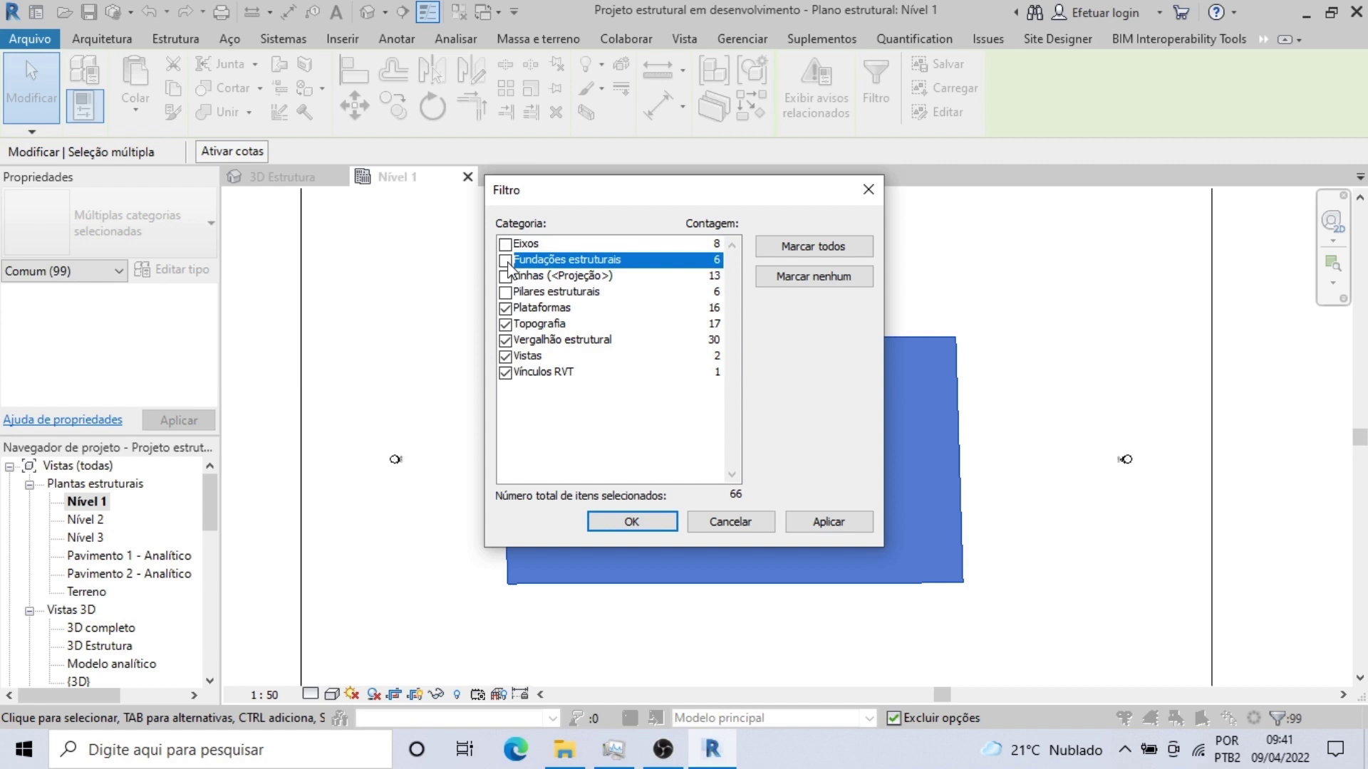
{"action": "left_click", "coordinate": [609, 525]}
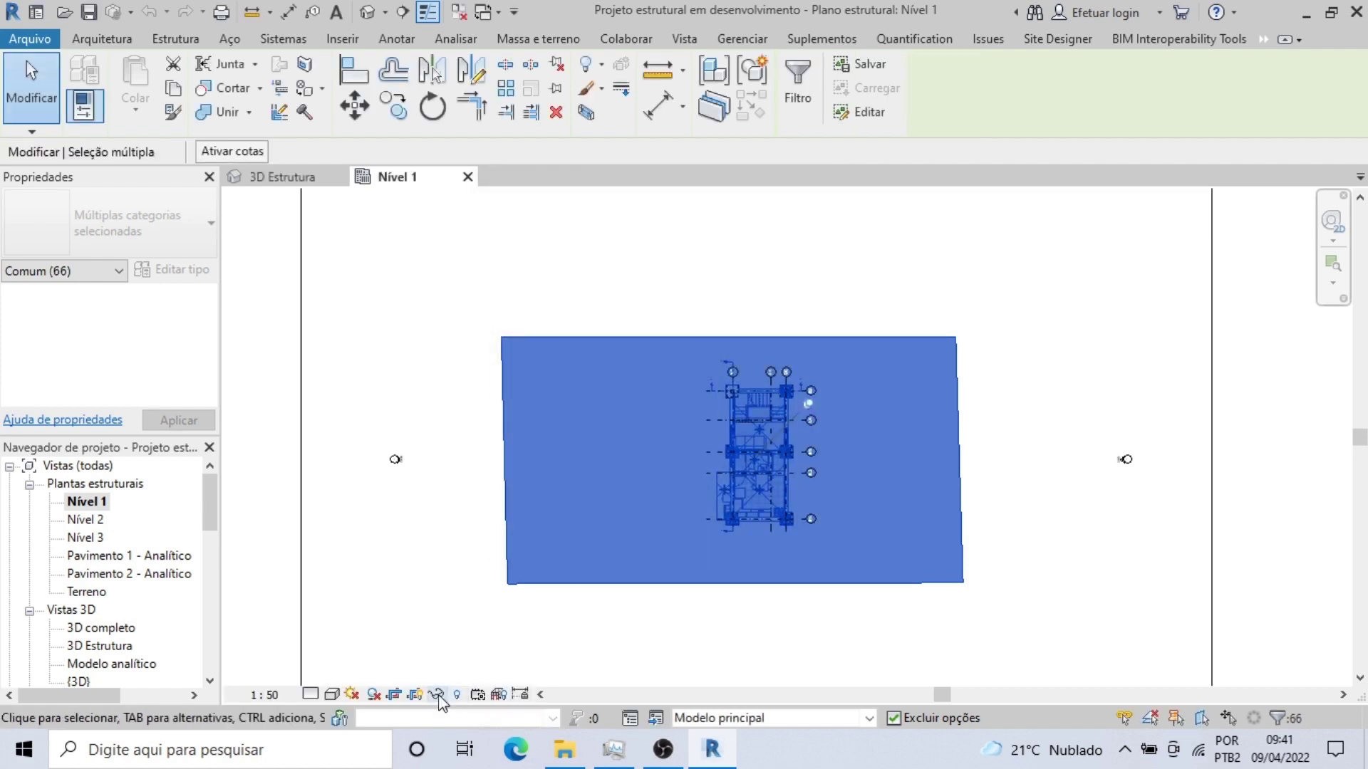
{"action": "left_click", "coordinate": [438, 696]}
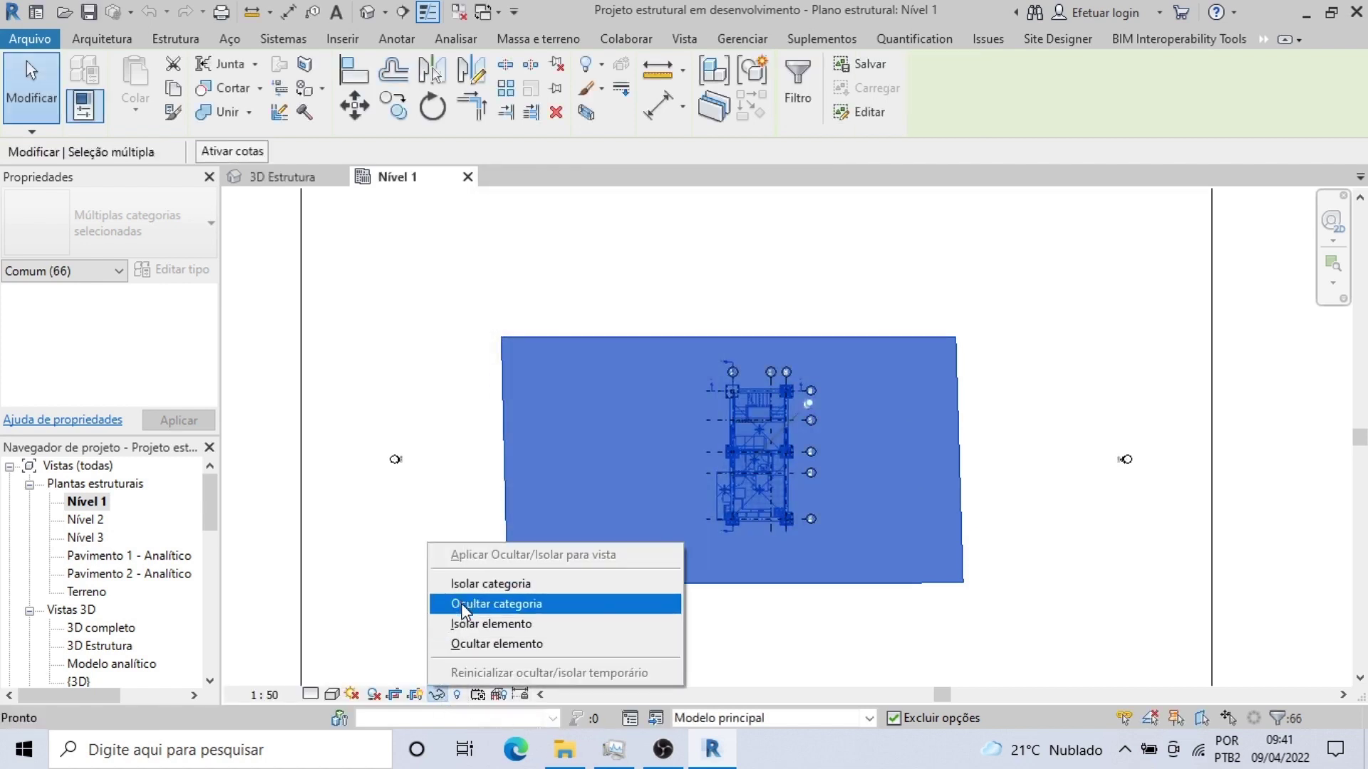
{"action": "left_click", "coordinate": [462, 605]}
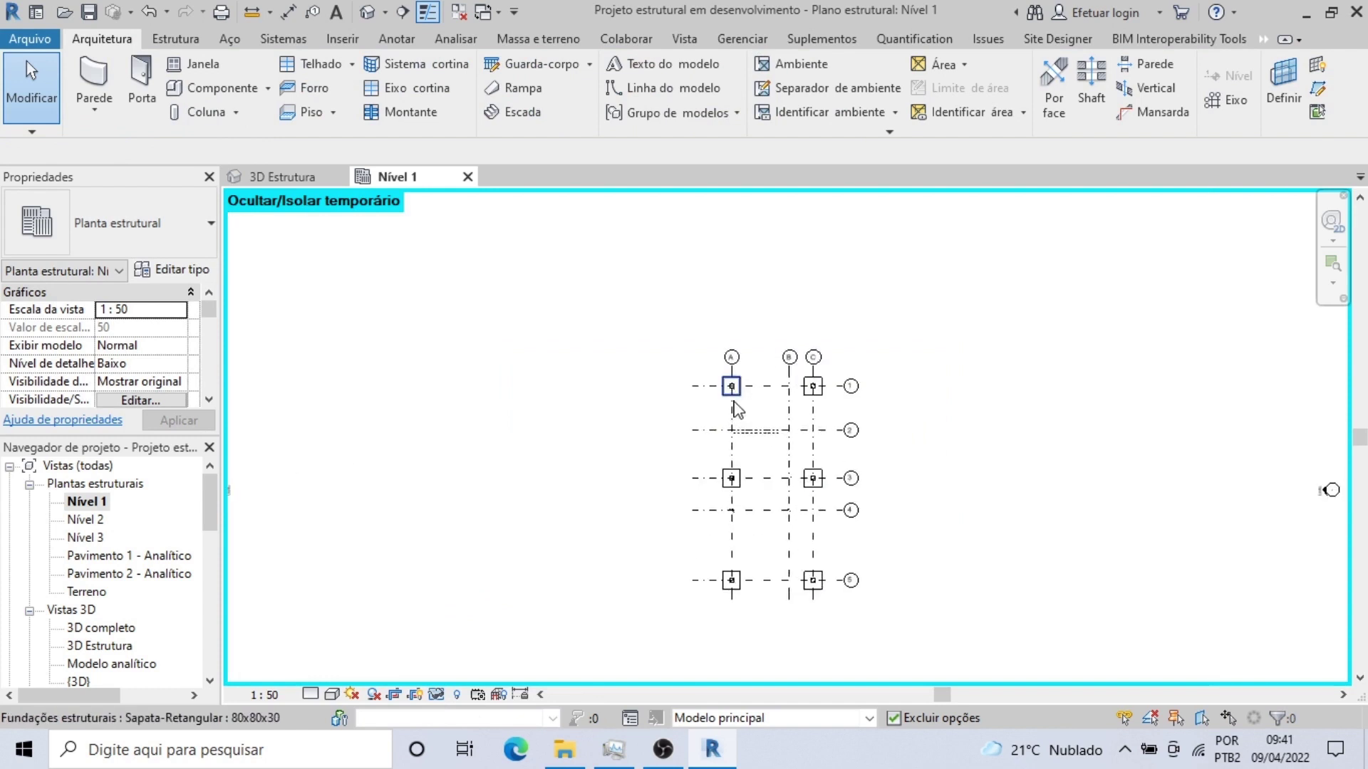
Step: Place a 19x30 rectangular concrete beam on Nível 1 along axis A, from the column at axis 5 to the column at axis 1
{"action": "scroll", "coordinate": [737, 410], "scroll_direction": "up", "scroll_amount": 3}
{"action": "middle_click_drag", "start_coordinate": [793, 547], "coordinate": [739, 426]}
{"action": "scroll", "coordinate": [722, 454], "scroll_direction": "up", "scroll_amount": 1}
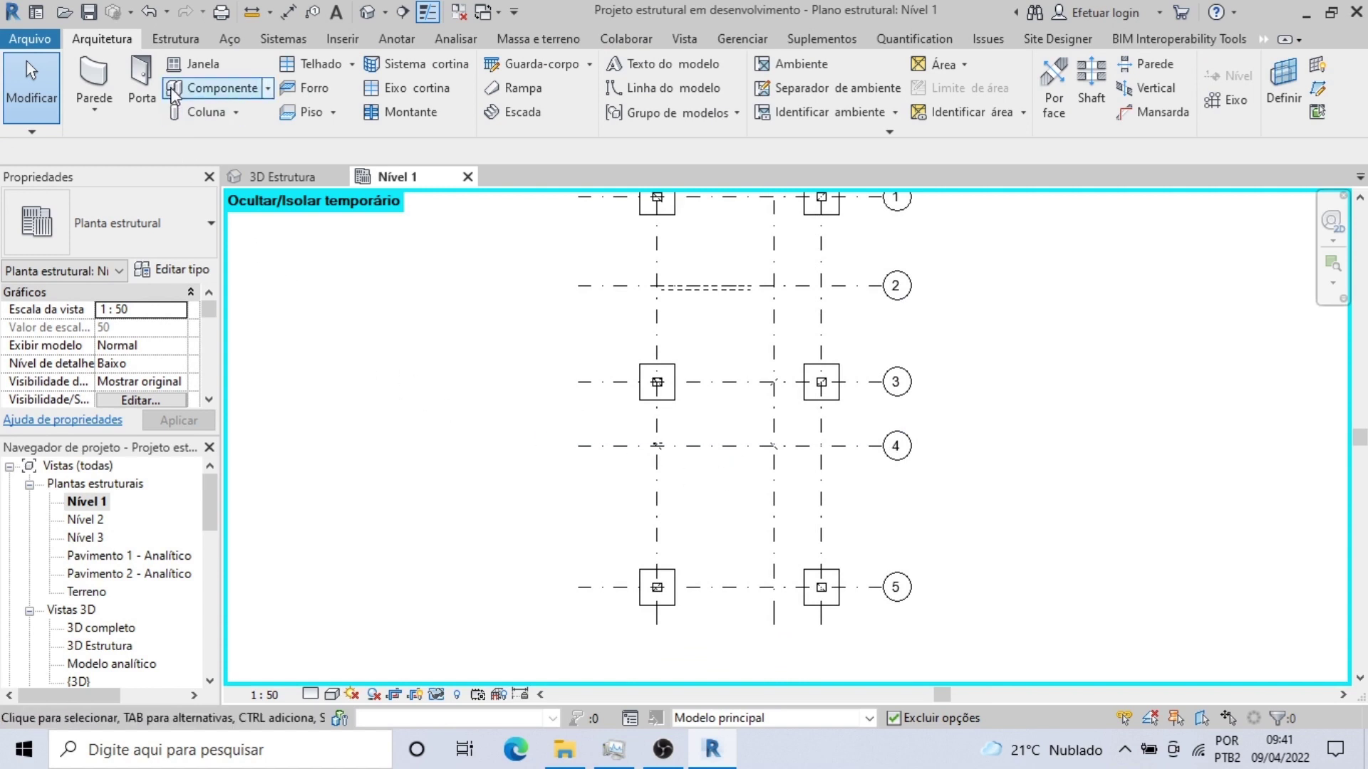
{"action": "left_click", "coordinate": [165, 40]}
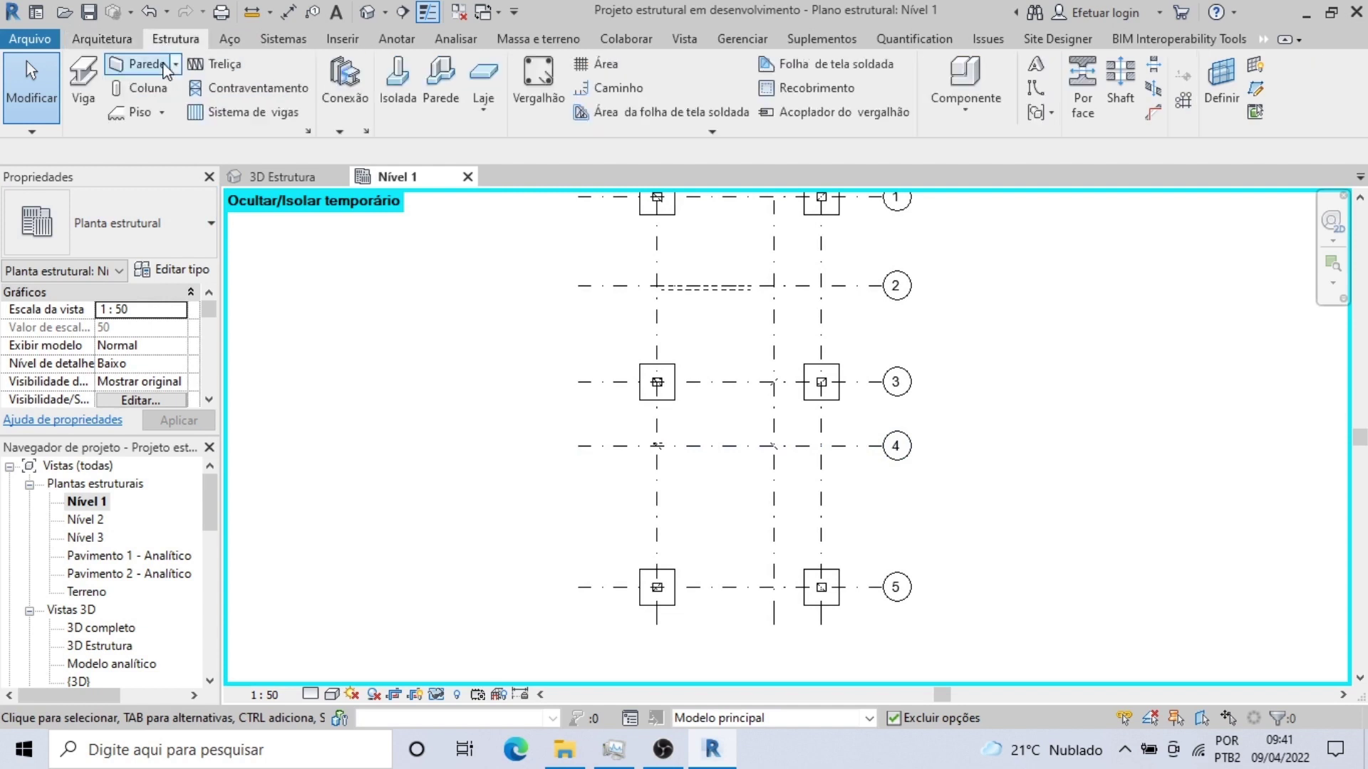
{"action": "left_click", "coordinate": [81, 80]}
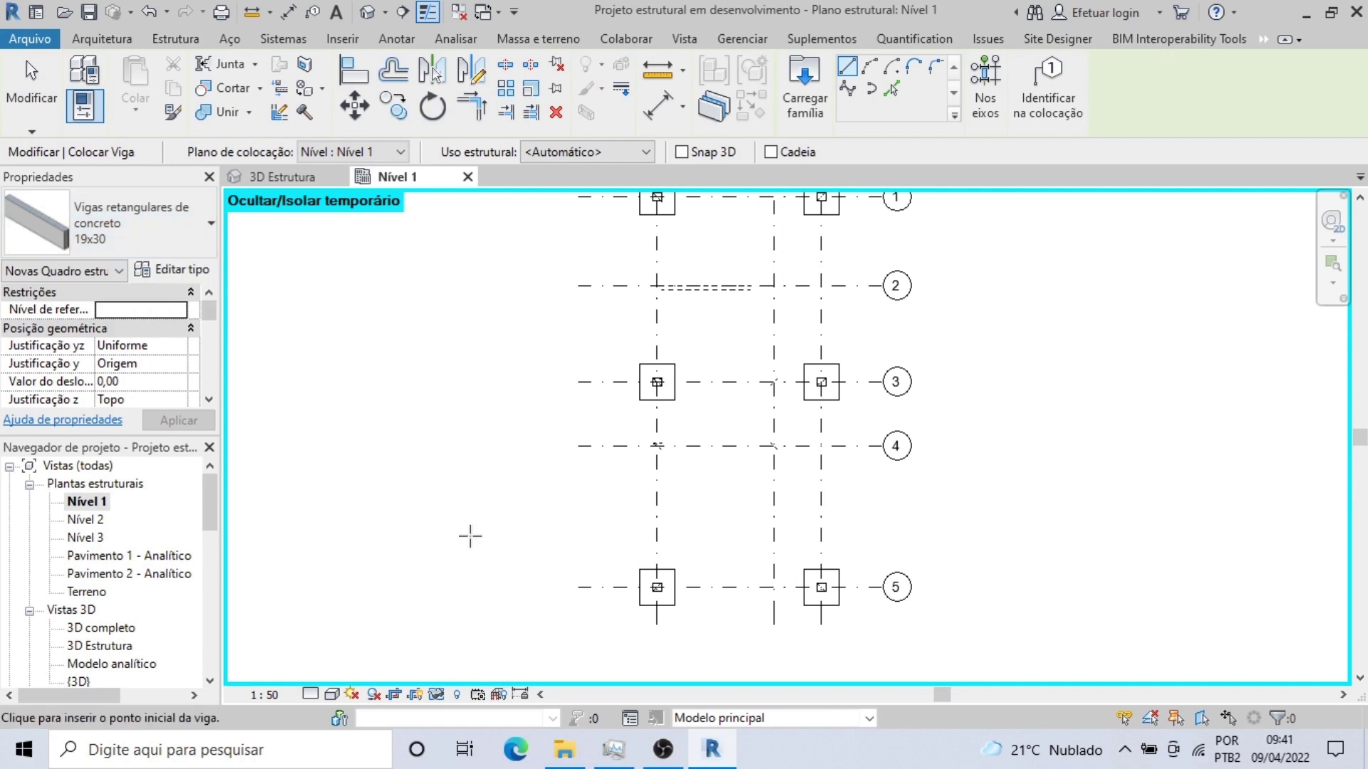
{"action": "scroll", "coordinate": [641, 580], "scroll_direction": "up", "scroll_amount": 5}
{"action": "scroll", "coordinate": [638, 578], "scroll_direction": "up", "scroll_amount": 1}
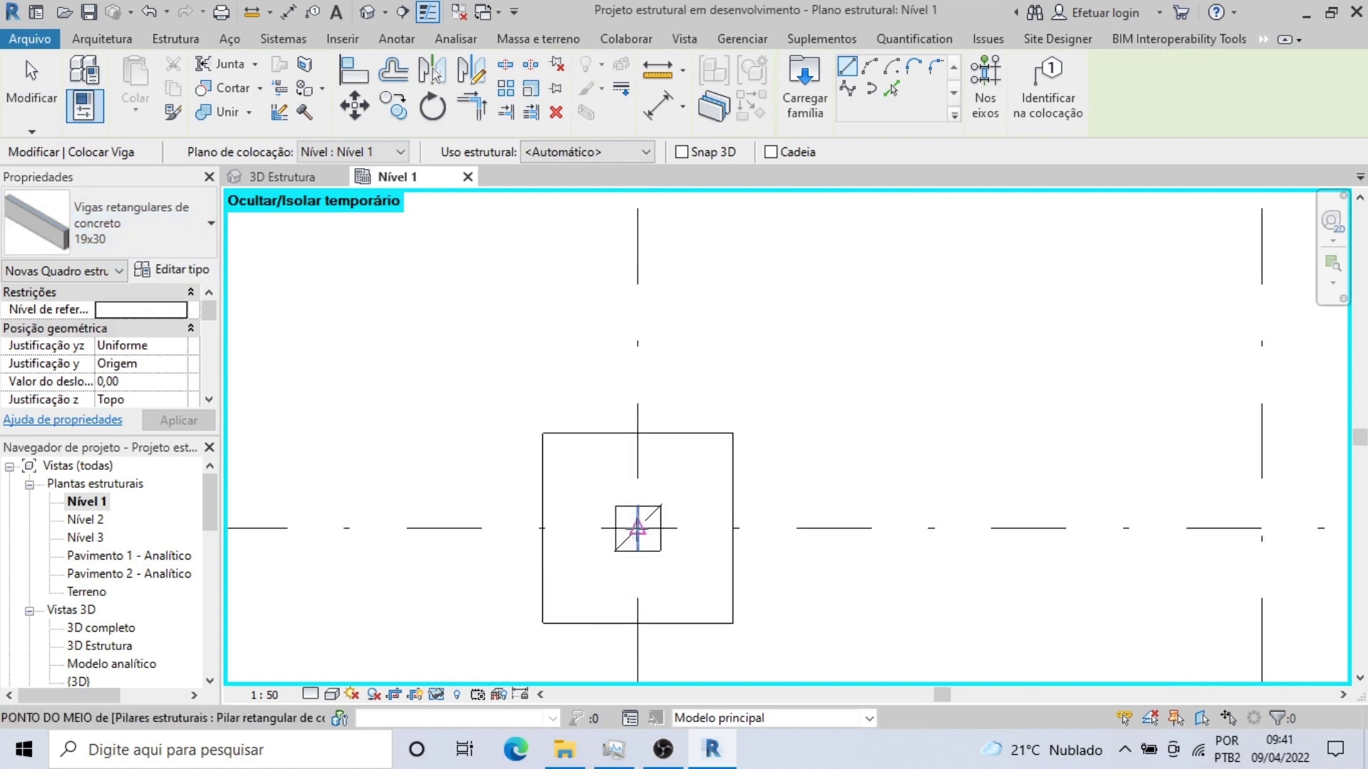
{"action": "left_click", "coordinate": [638, 528]}
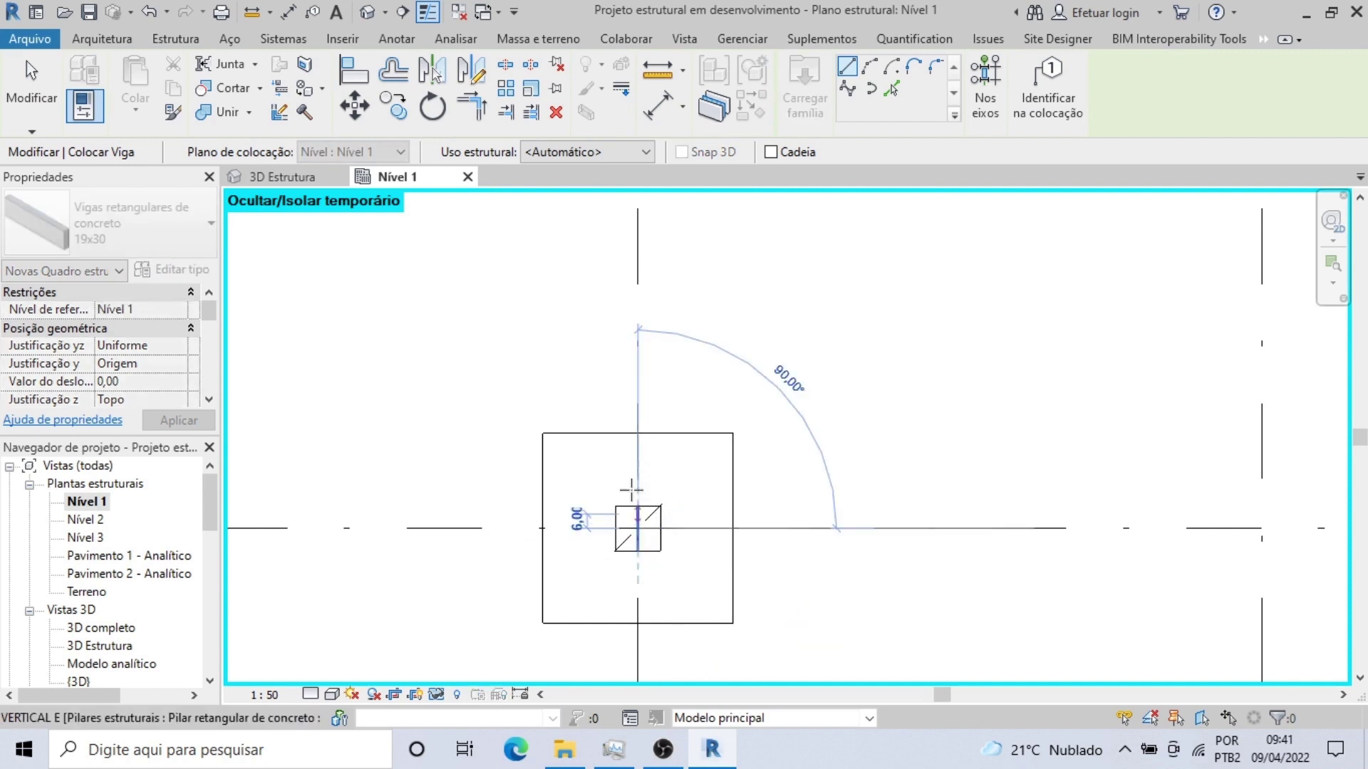
{"action": "scroll", "coordinate": [599, 436], "scroll_direction": "down", "scroll_amount": 1}
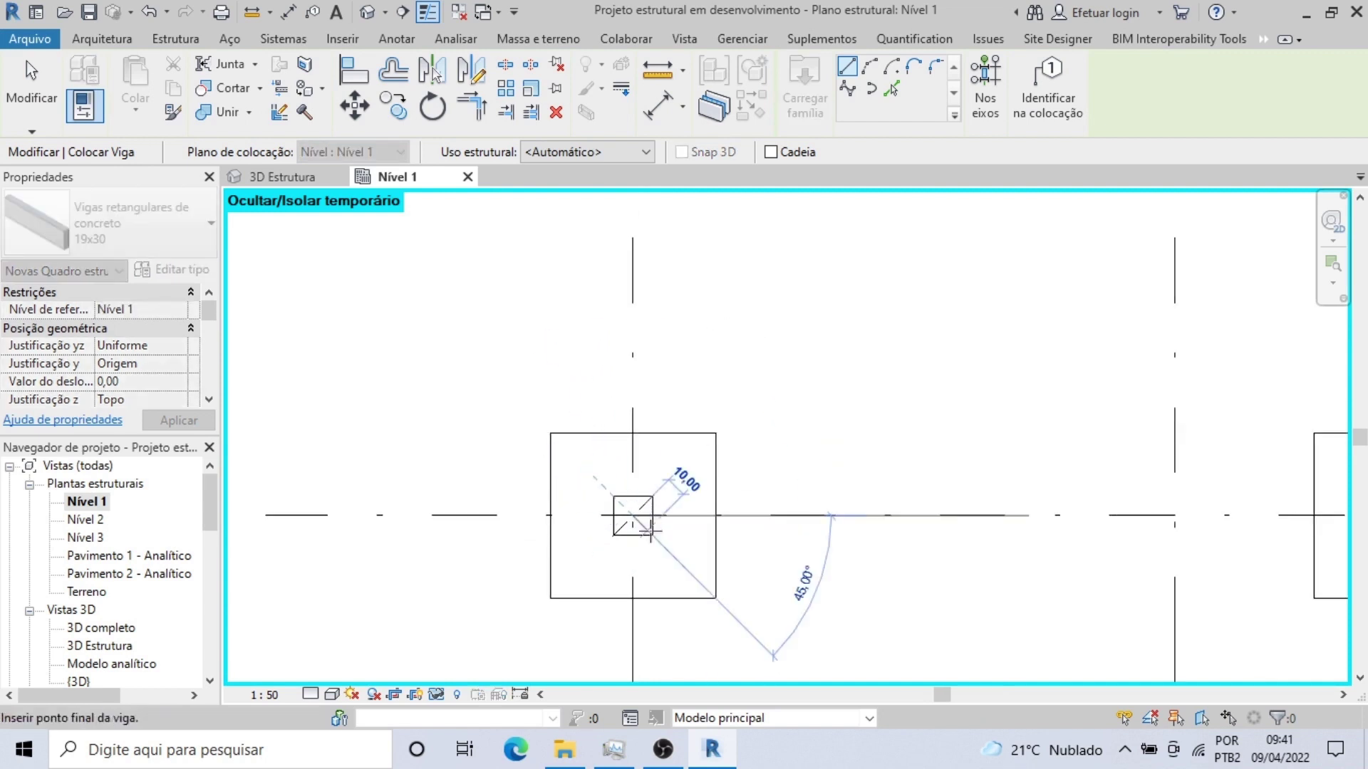
{"action": "scroll", "coordinate": [637, 540], "scroll_direction": "up", "scroll_amount": 1}
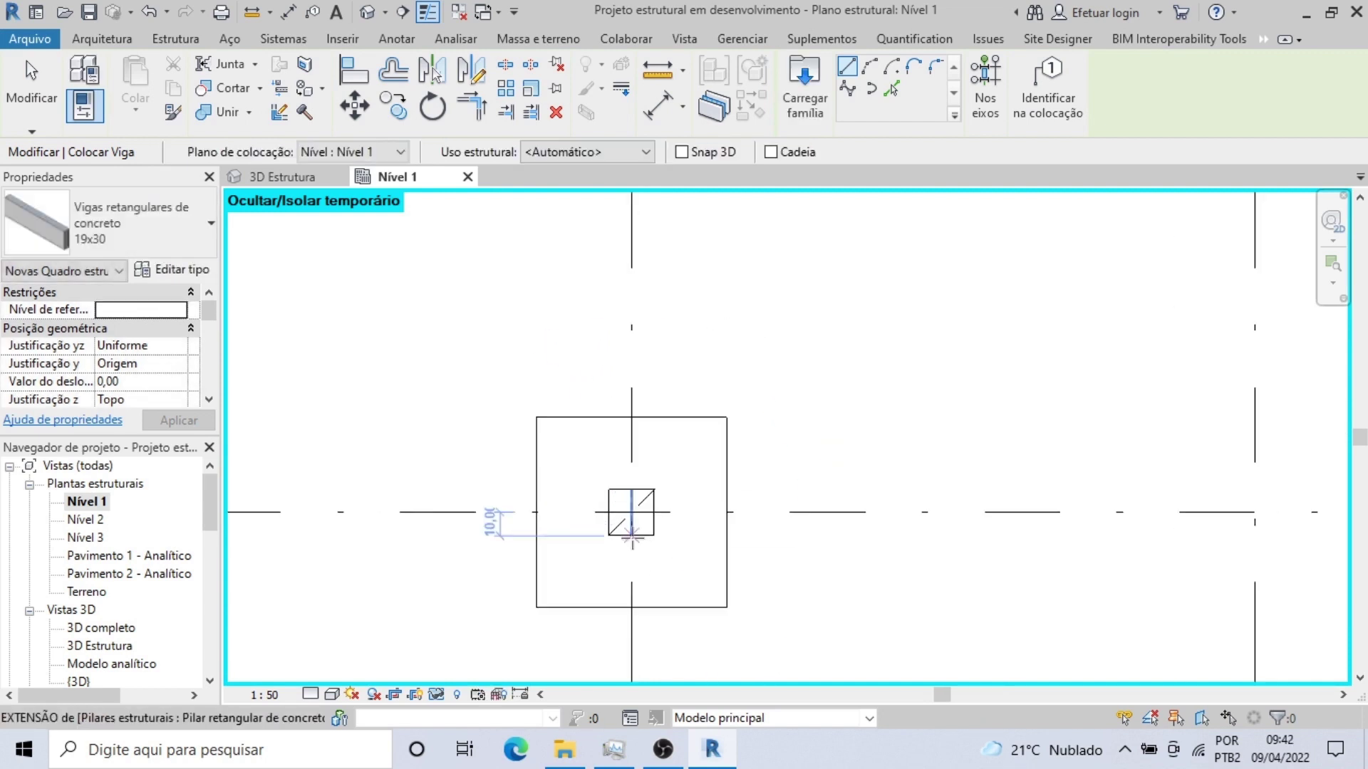
{"action": "scroll", "coordinate": [631, 466], "scroll_direction": "down", "scroll_amount": 4}
{"action": "middle_click_drag", "start_coordinate": [638, 462], "coordinate": [534, 672]}
{"action": "scroll", "coordinate": [547, 451], "scroll_direction": "up", "scroll_amount": 3}
{"action": "scroll", "coordinate": [547, 451], "scroll_direction": "up", "scroll_amount": 2}
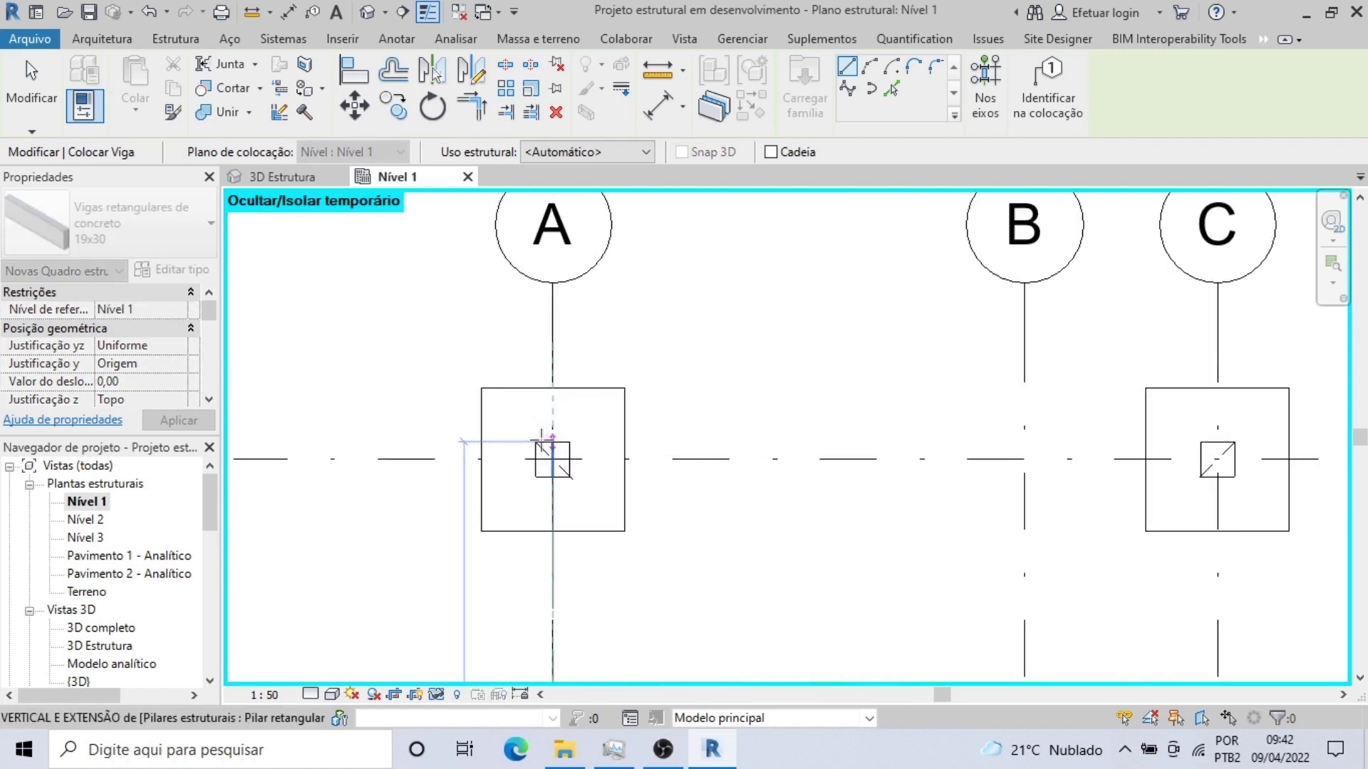
{"action": "left_click", "coordinate": [558, 442]}
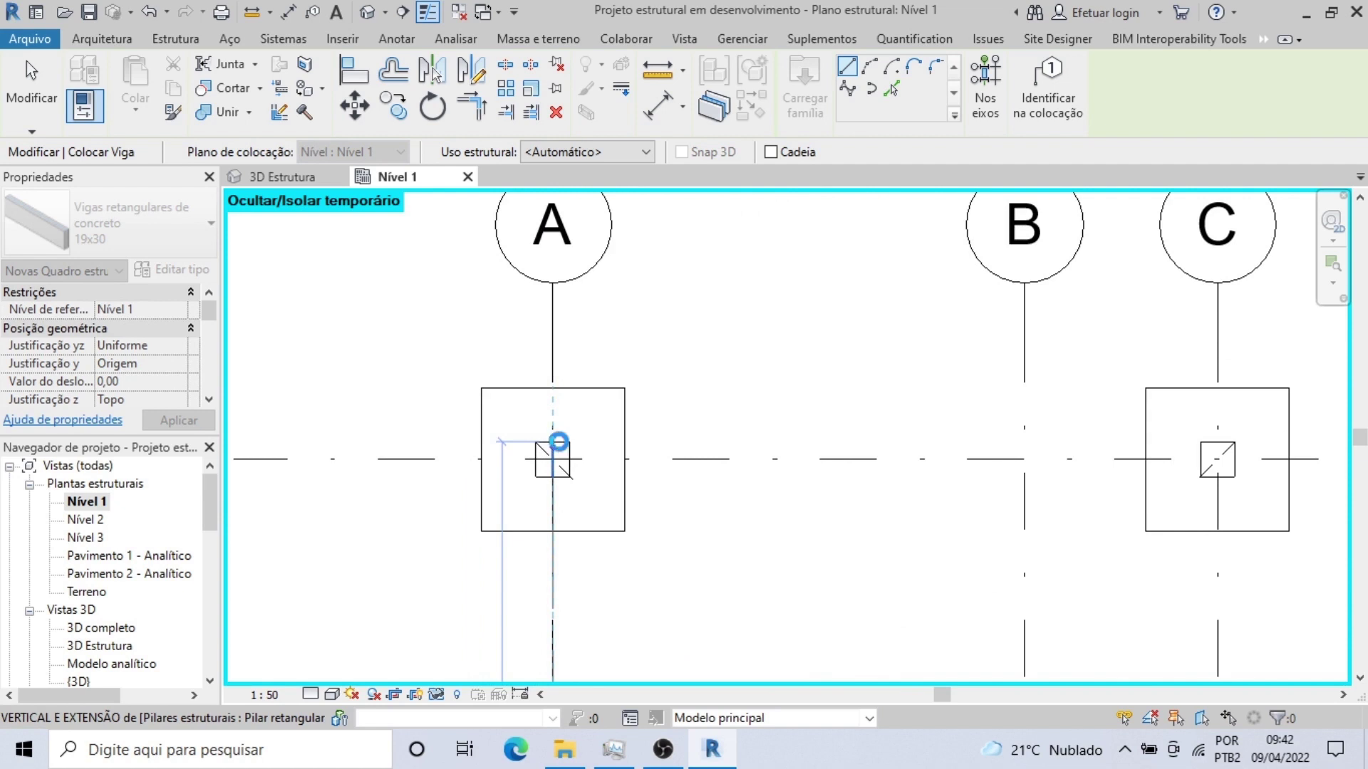
Step: Place a 19x30 beam along axis C, from the column at axis 1 to the outer face of the column at axis 5
{"action": "scroll", "coordinate": [810, 550], "scroll_direction": "down", "scroll_amount": 2}
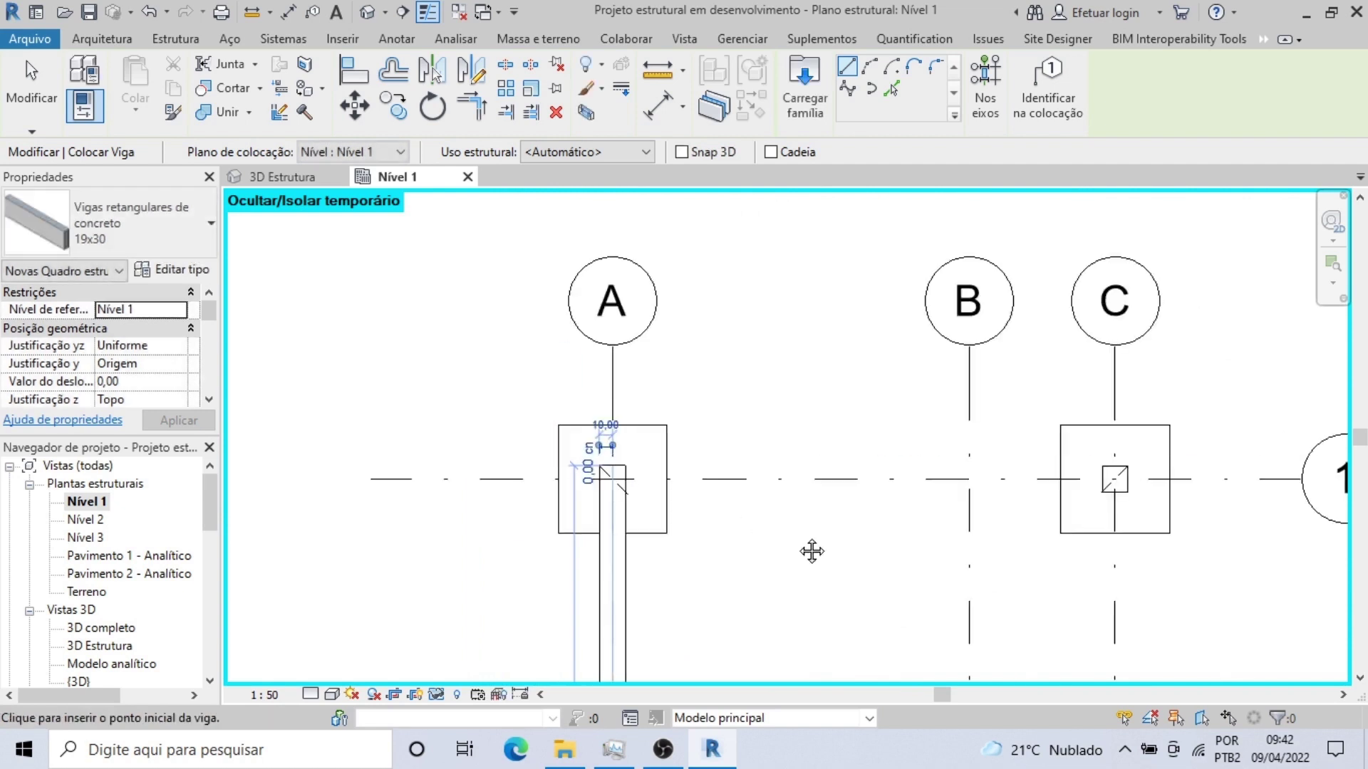
{"action": "middle_click_drag", "start_coordinate": [952, 509], "coordinate": [777, 326]}
{"action": "left_click", "coordinate": [938, 296]}
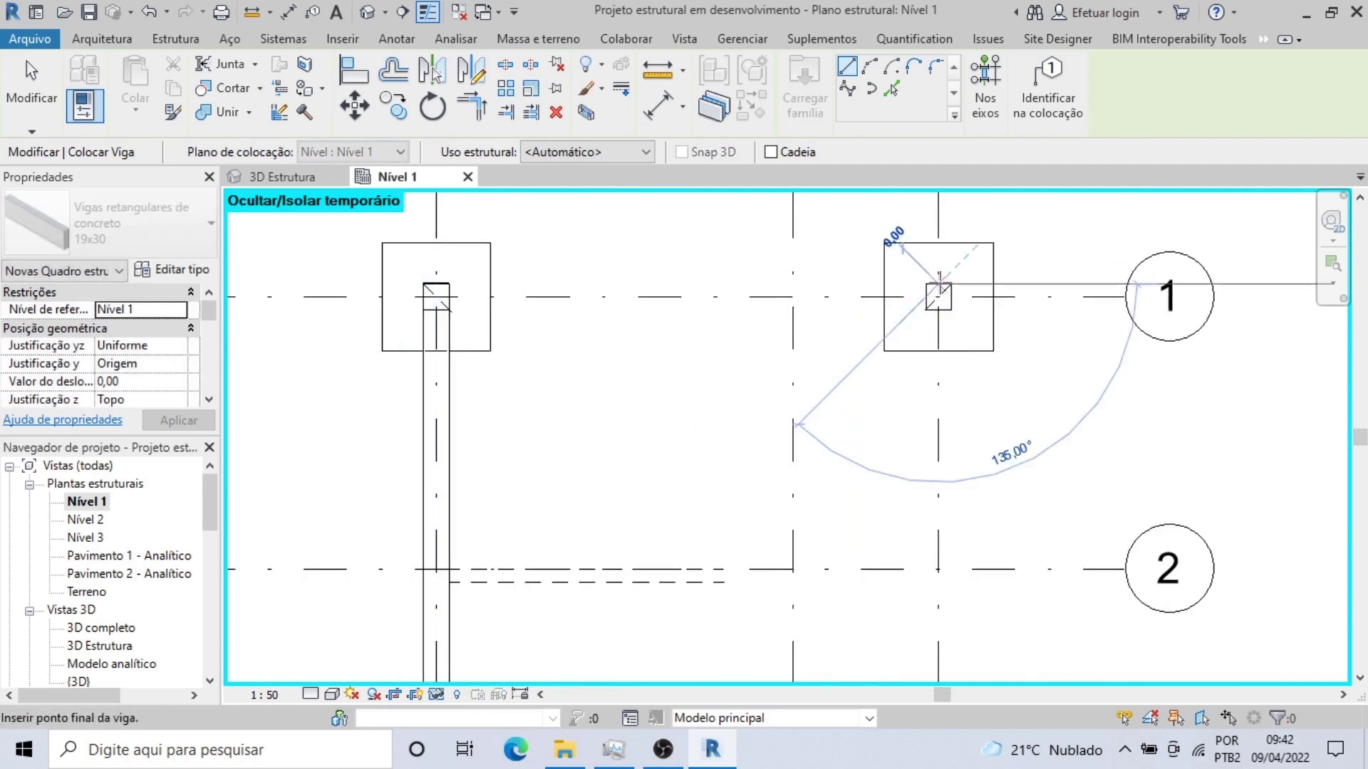
{"action": "scroll", "coordinate": [949, 509], "scroll_direction": "down", "scroll_amount": 2}
{"action": "scroll", "coordinate": [949, 530], "scroll_direction": "down", "scroll_amount": 1}
{"action": "middle_click_drag", "start_coordinate": [949, 531], "coordinate": [950, 261]}
{"action": "scroll", "coordinate": [953, 572], "scroll_direction": "down", "scroll_amount": 2}
{"action": "middle_click_drag", "start_coordinate": [954, 572], "coordinate": [938, 277]}
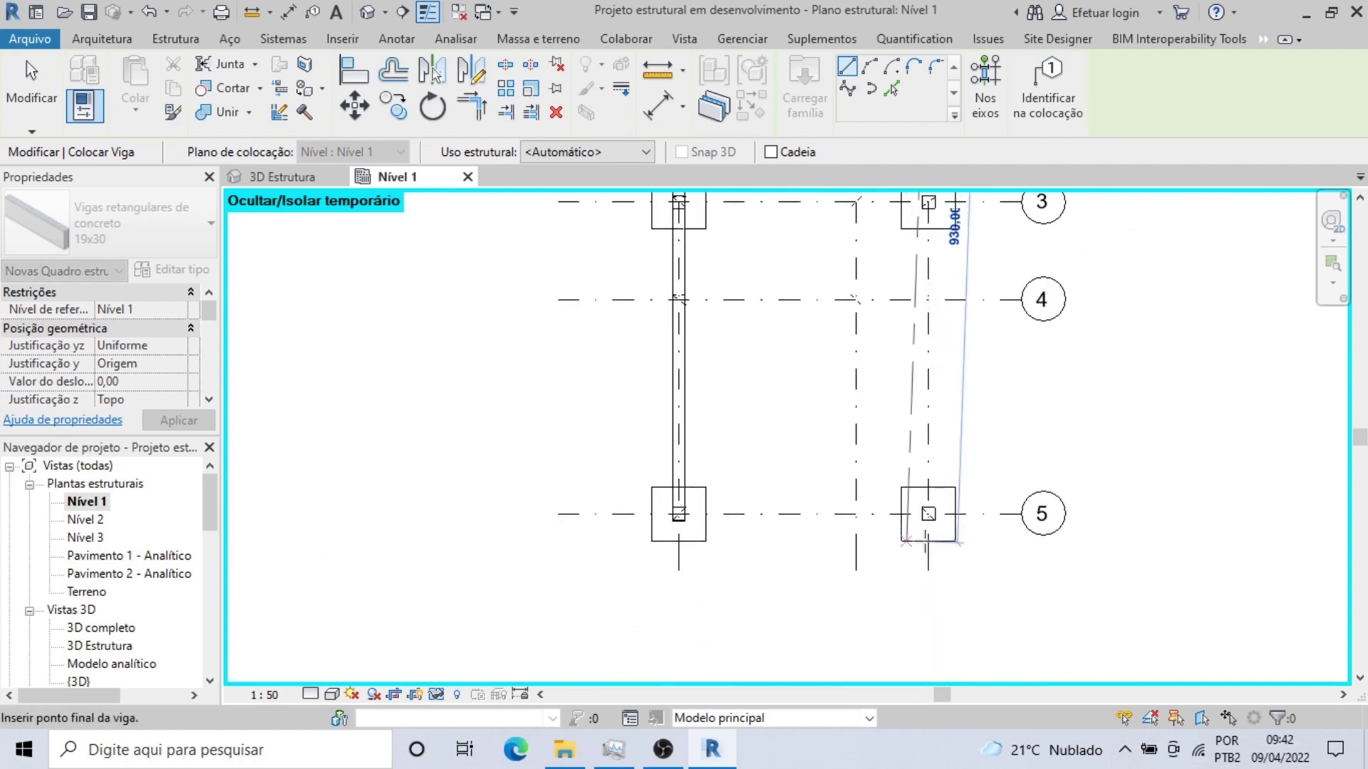
{"action": "scroll", "coordinate": [929, 535], "scroll_direction": "up", "scroll_amount": 3}
{"action": "scroll", "coordinate": [942, 527], "scroll_direction": "up", "scroll_amount": 2}
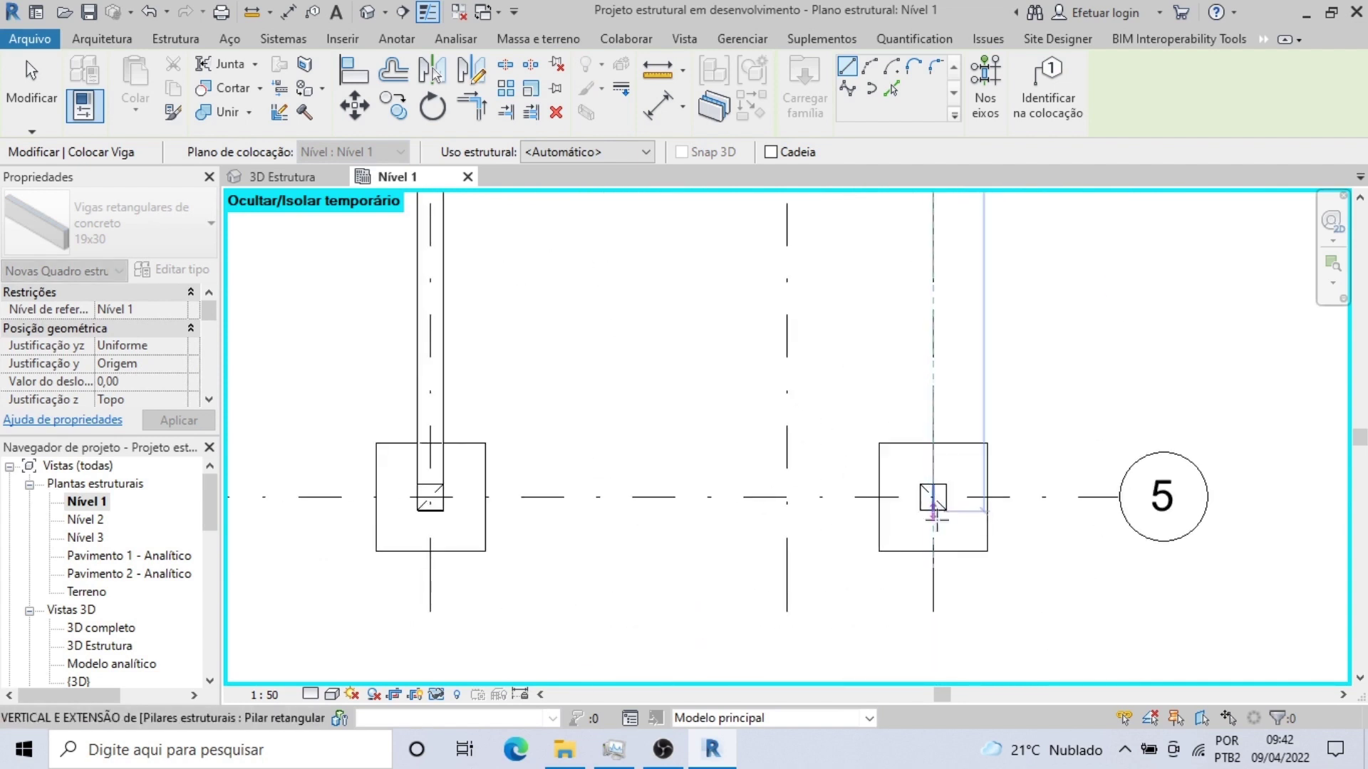
{"action": "left_click", "coordinate": [939, 530]}
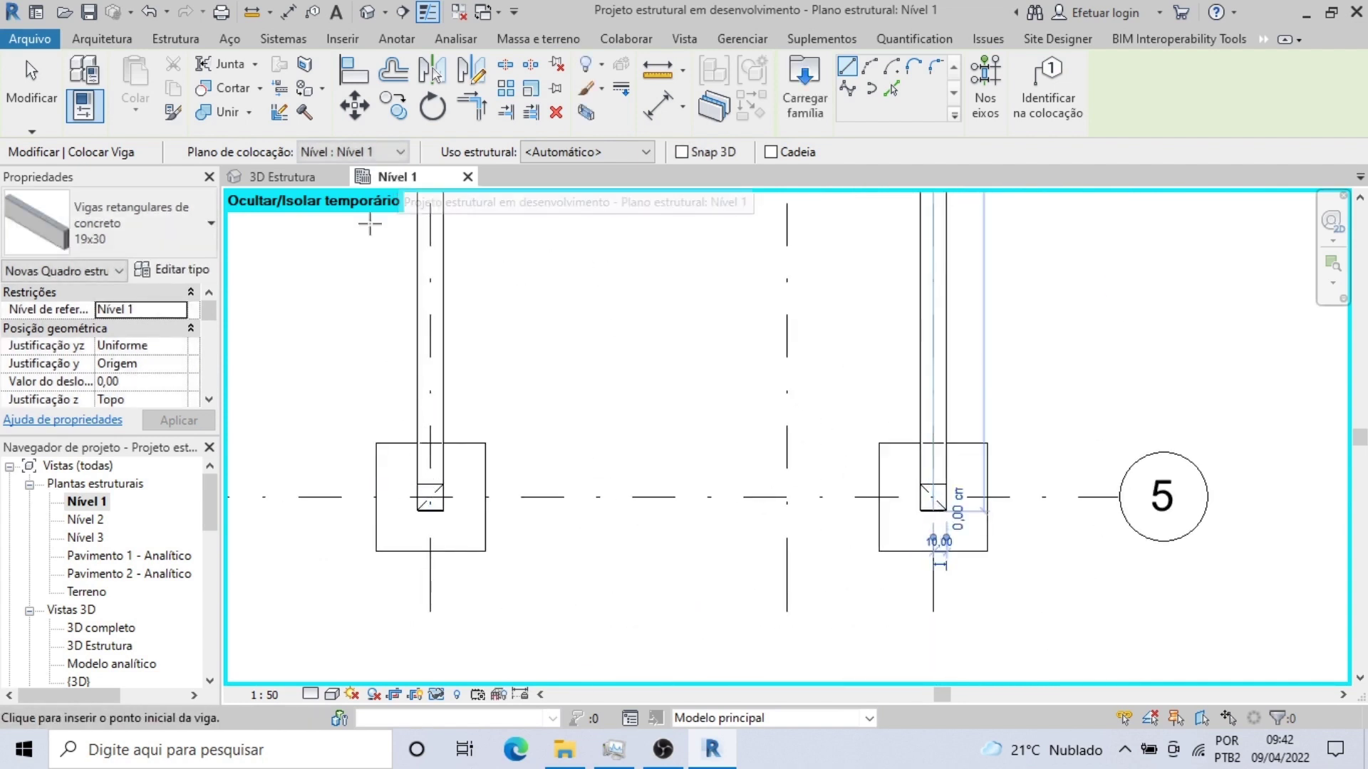
Step: Place a 19x30 beam along axis 5 between the centres of the axis A and axis C columns
{"action": "left_click", "coordinate": [431, 497]}
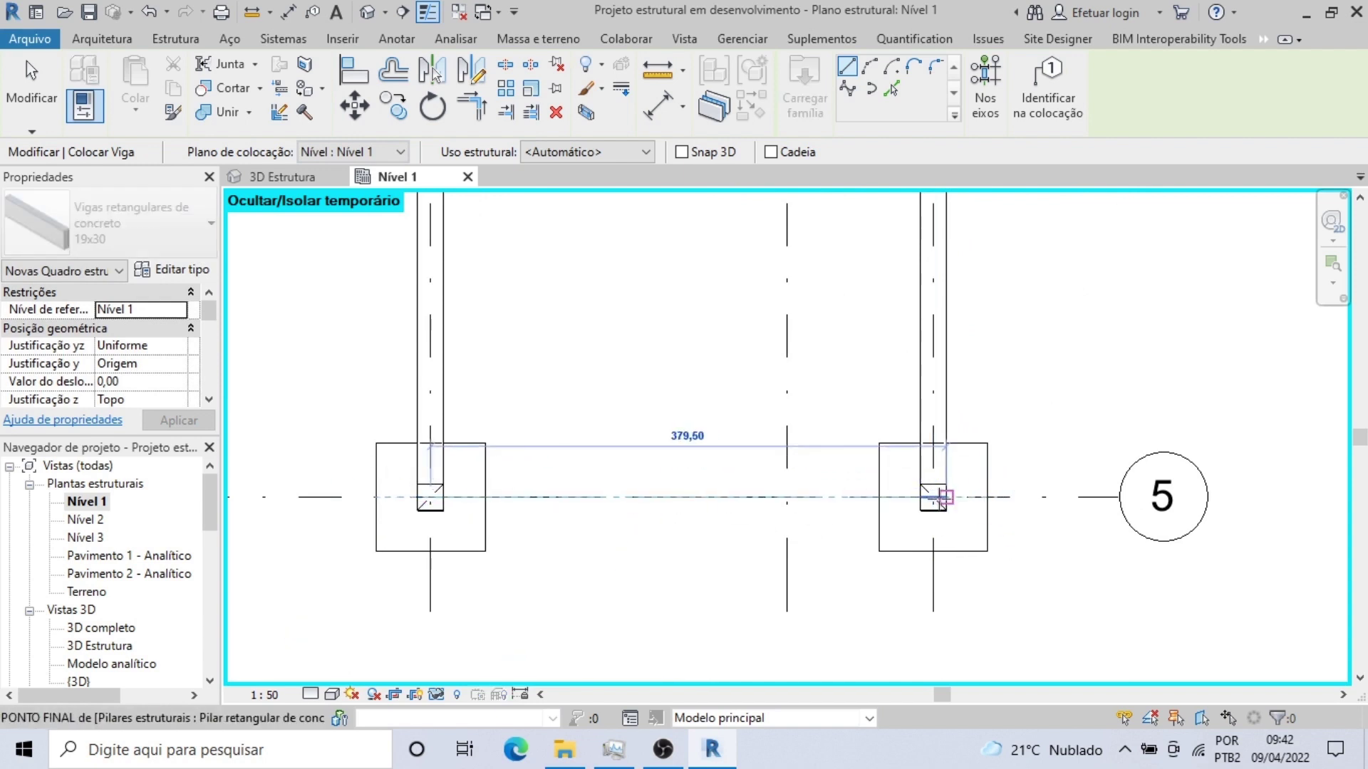
{"action": "left_click", "coordinate": [933, 497]}
{"action": "scroll", "coordinate": [727, 570], "scroll_direction": "down", "scroll_amount": 2}
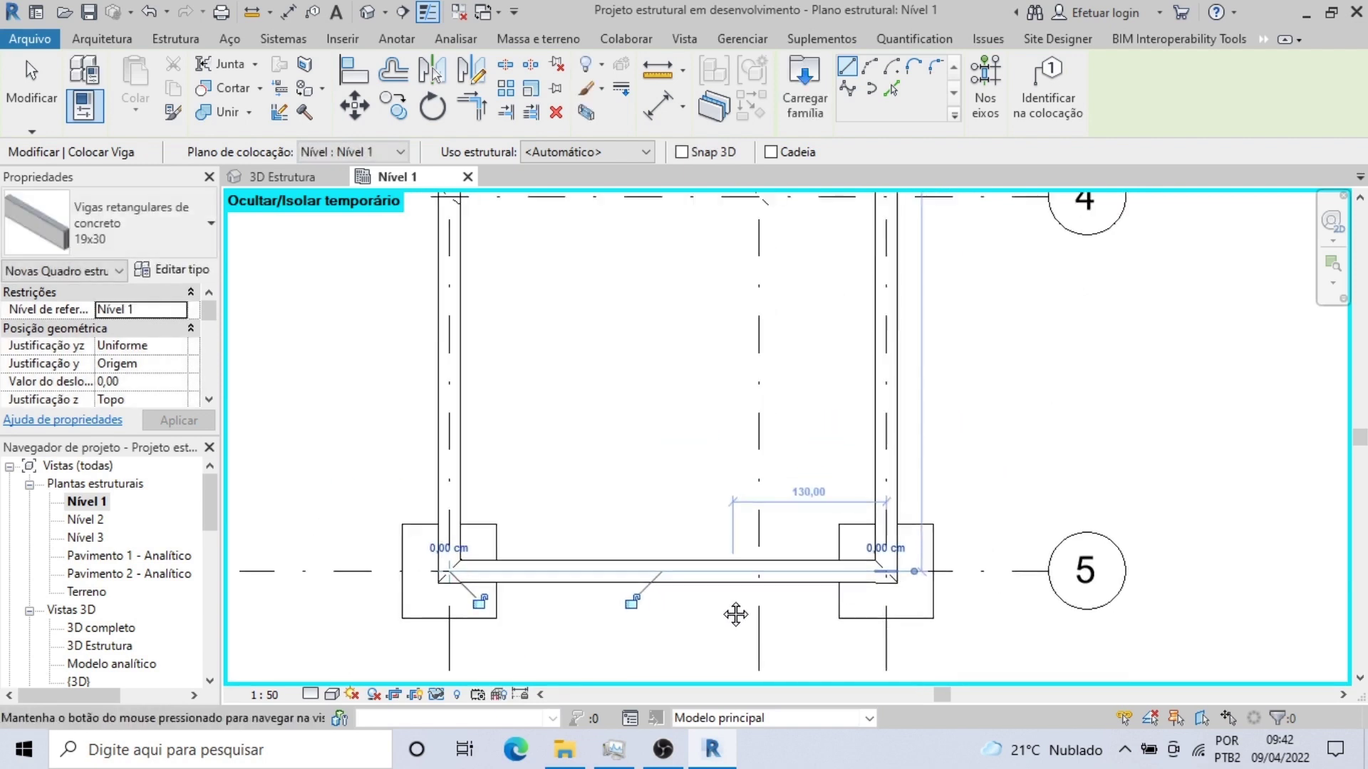
{"action": "middle_click_drag", "start_coordinate": [681, 611], "coordinate": [712, 479]}
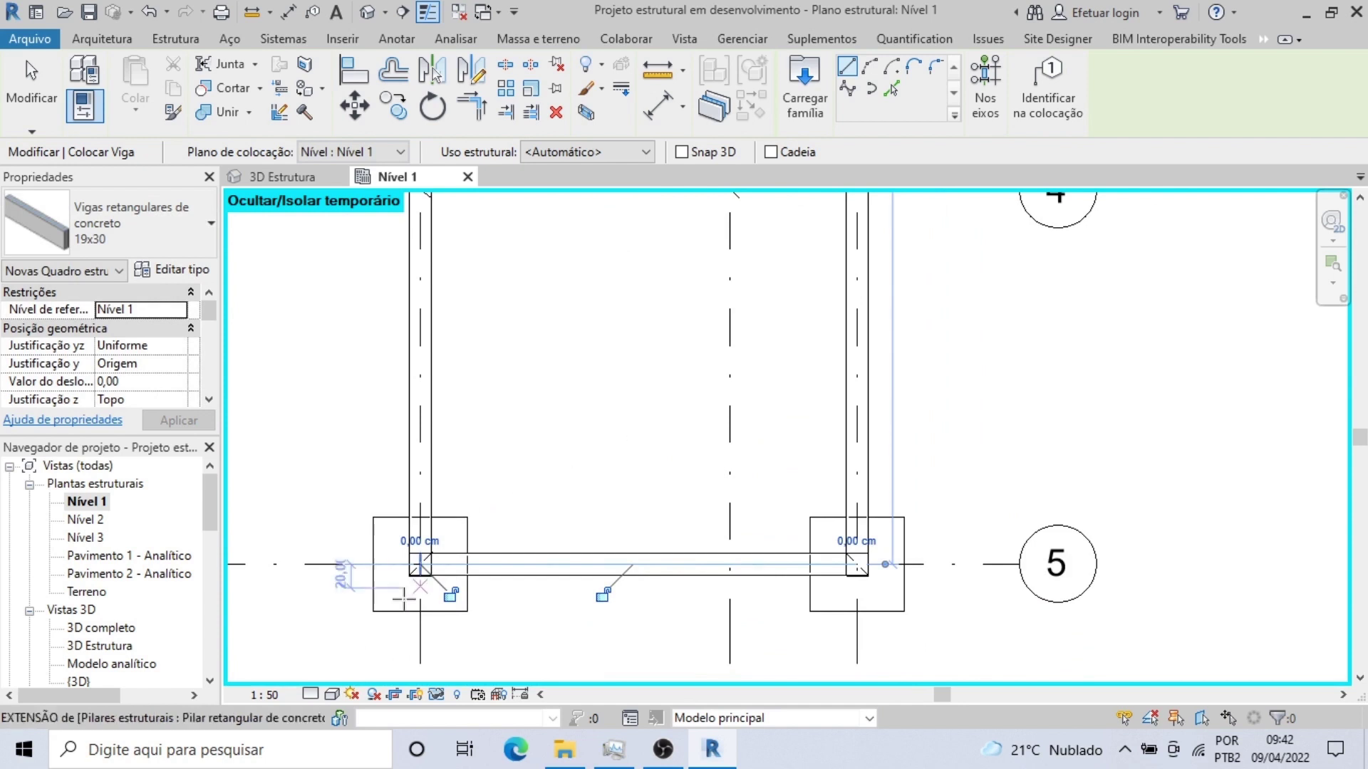
Step: Adjust the end of the axis A beam at axis 5 to line up with the column's outer face
{"action": "scroll", "coordinate": [459, 581], "scroll_direction": "up", "scroll_amount": 2}
{"action": "scroll", "coordinate": [460, 581], "scroll_direction": "up", "scroll_amount": 3}
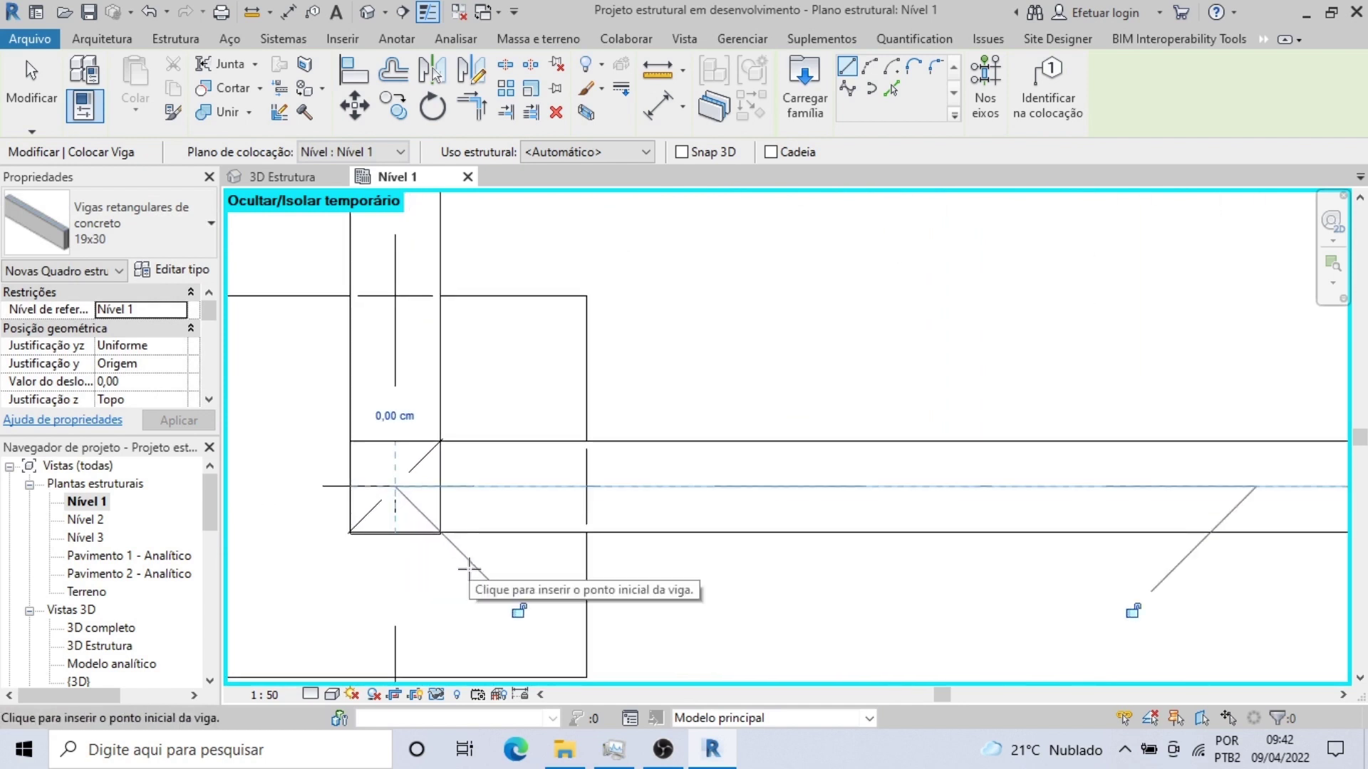
{"action": "scroll", "coordinate": [462, 548], "scroll_direction": "up", "scroll_amount": 1}
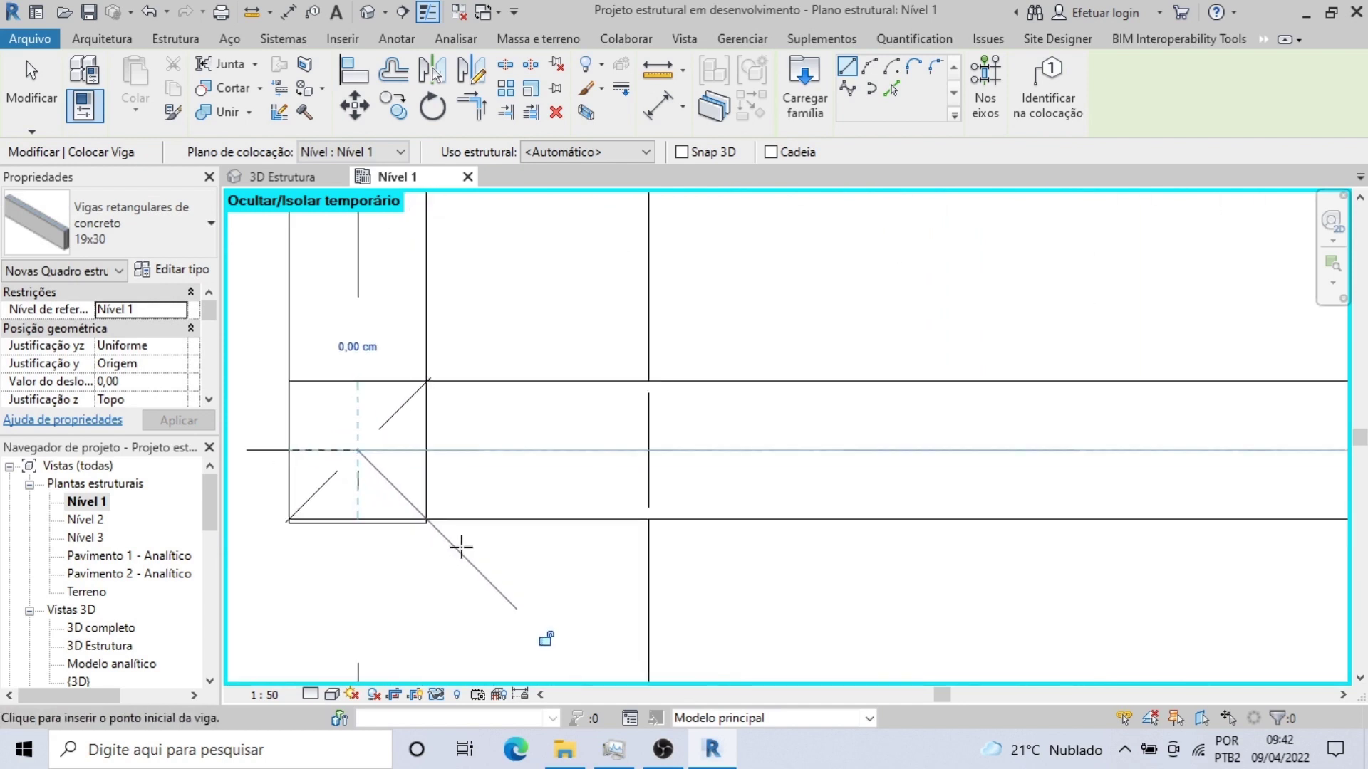
{"action": "scroll", "coordinate": [461, 547], "scroll_direction": "up", "scroll_amount": 1}
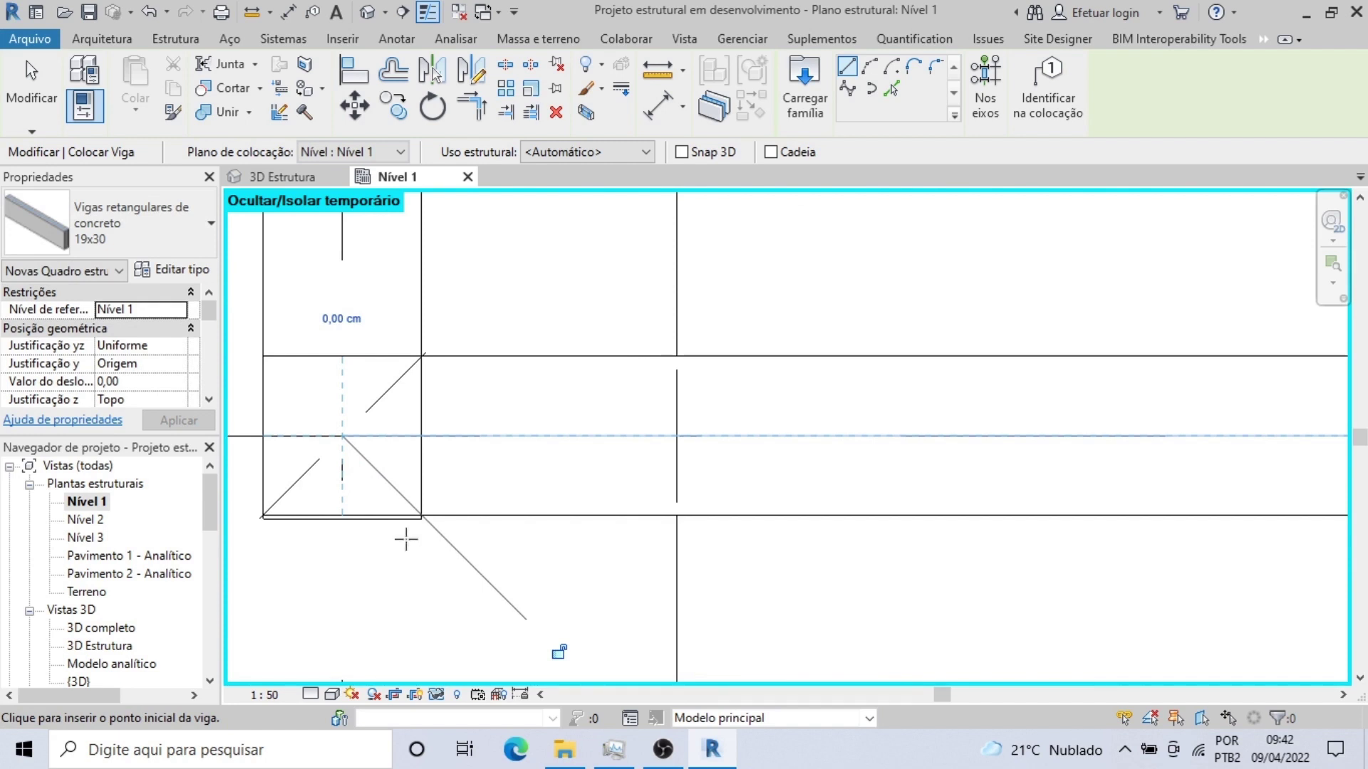
{"action": "key", "text": "Escape"}
{"action": "key", "text": "Escape"}
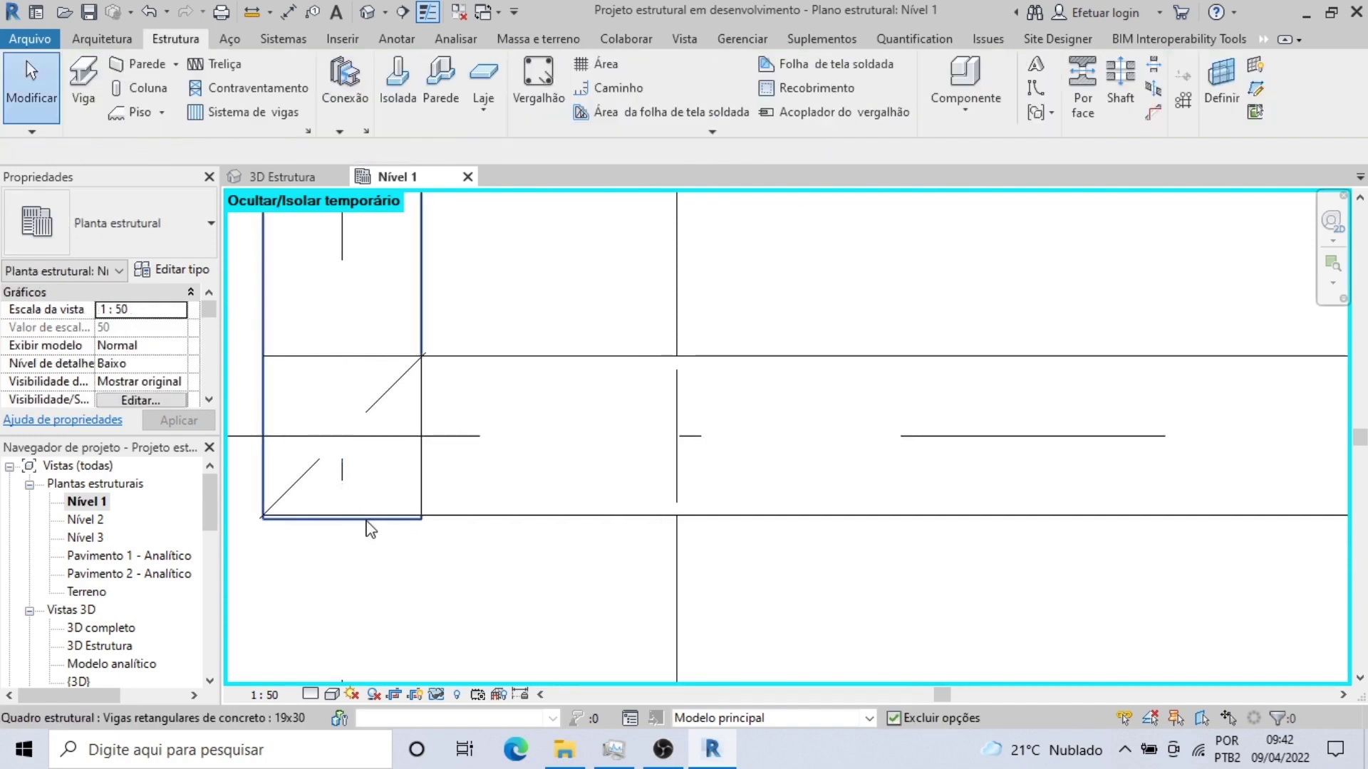
{"action": "left_click", "coordinate": [362, 521]}
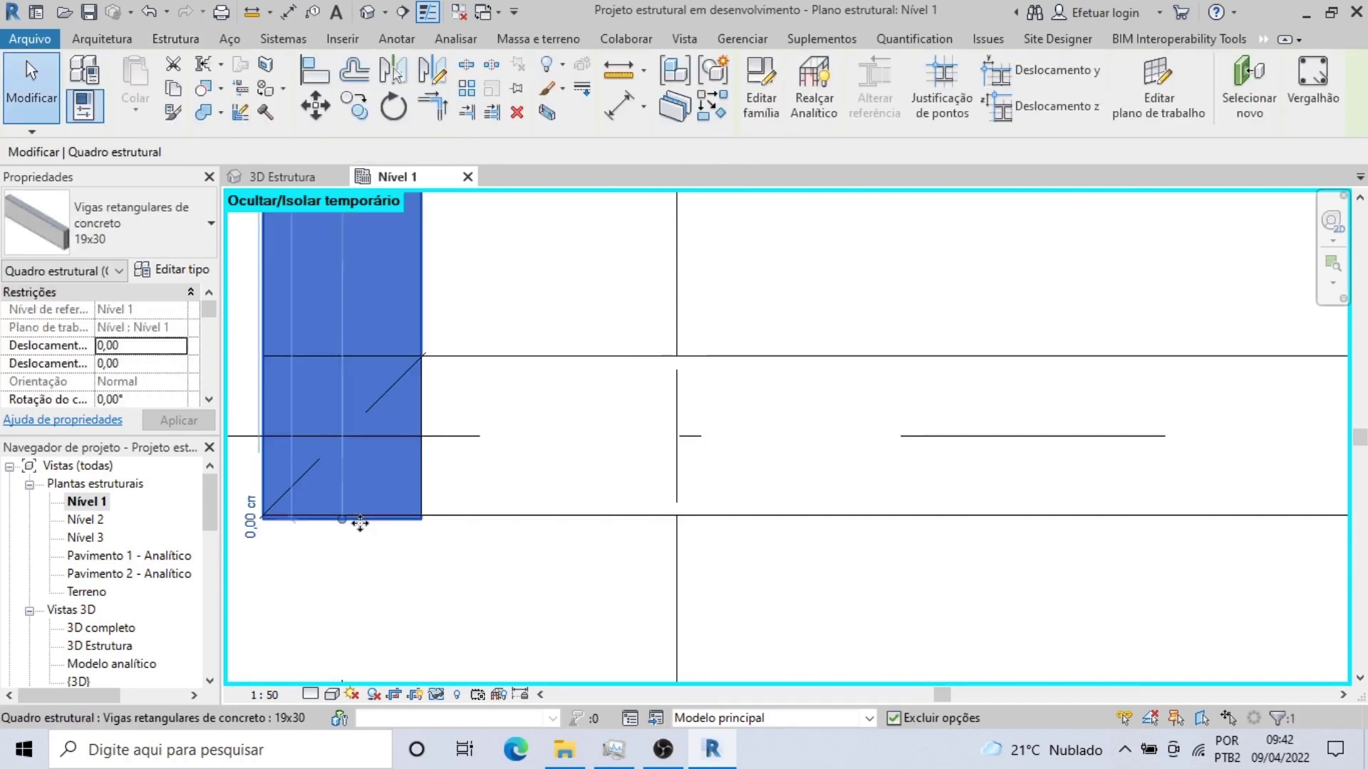
{"action": "scroll", "coordinate": [348, 536], "scroll_direction": "up", "scroll_amount": 2}
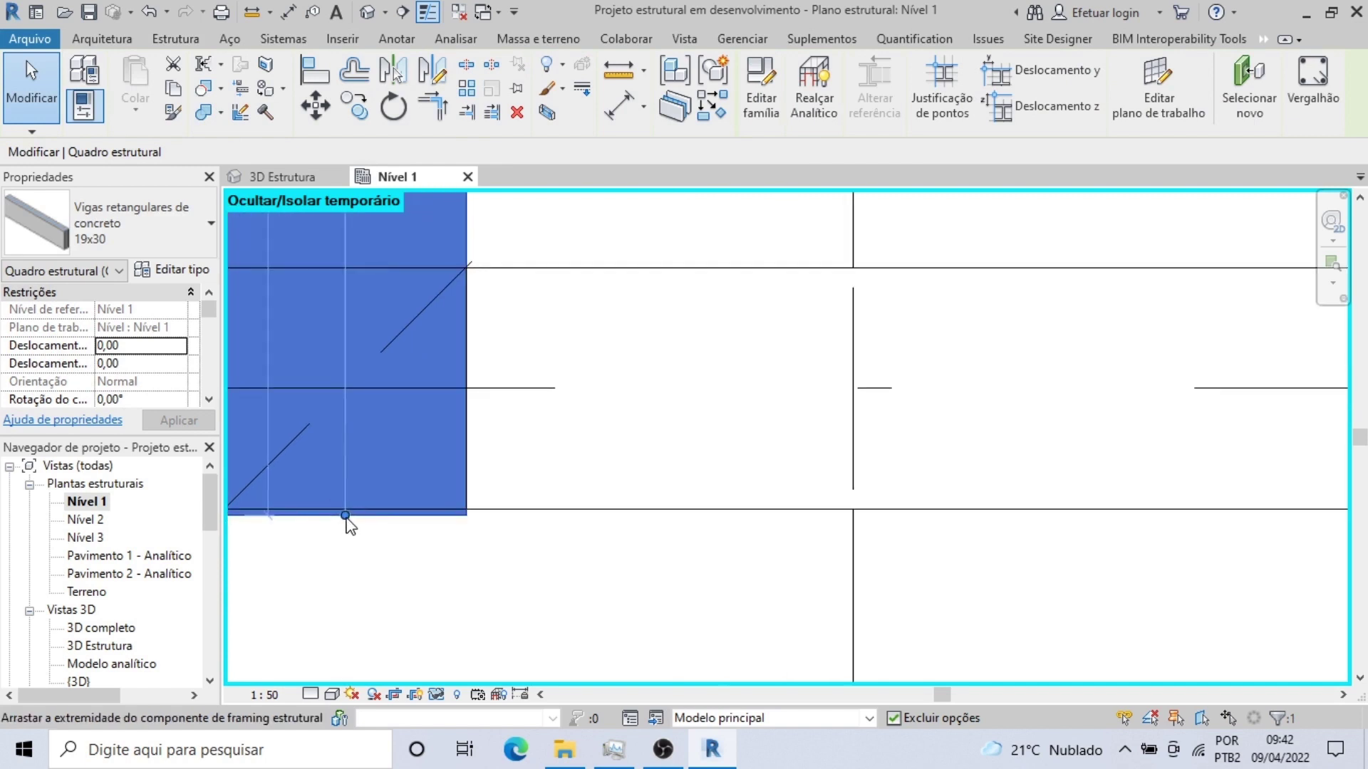
{"action": "key", "text": "Escape"}
{"action": "left_click", "coordinate": [344, 508]}
{"action": "scroll", "coordinate": [356, 511], "scroll_direction": "down", "scroll_amount": 3}
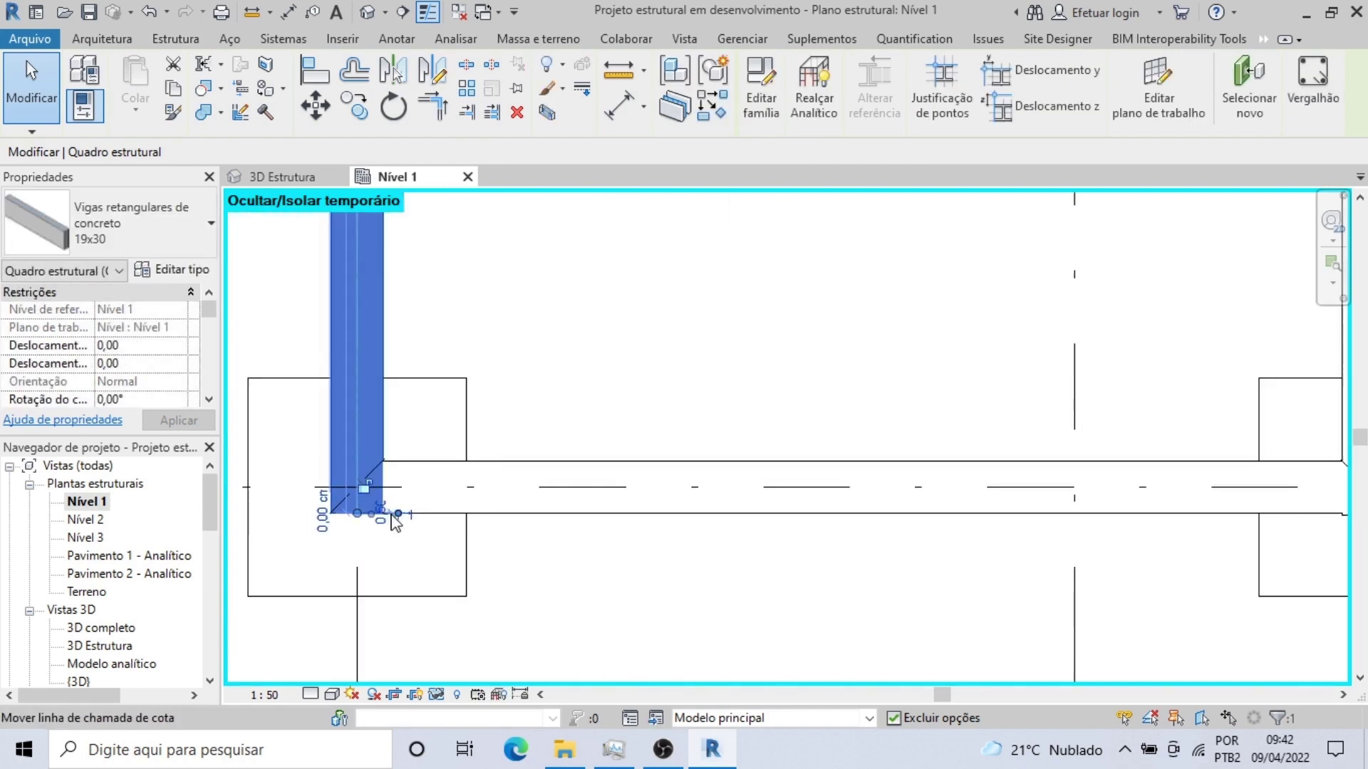
{"action": "key", "text": "Escape"}
{"action": "scroll", "coordinate": [616, 527], "scroll_direction": "down", "scroll_amount": 1}
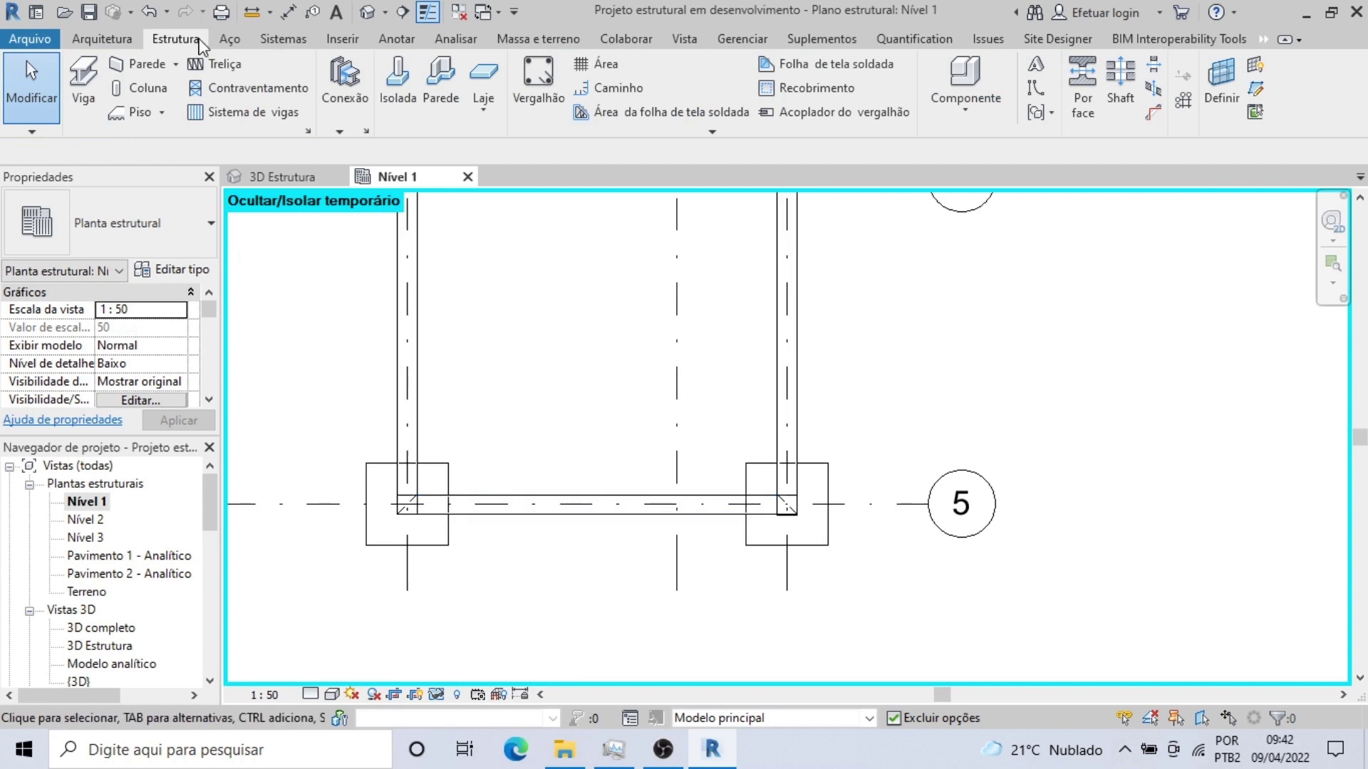
Step: Place 19x30 beams along axis 4 and axis 3, each running from axis A to axis C
{"action": "left_click", "coordinate": [83, 89]}
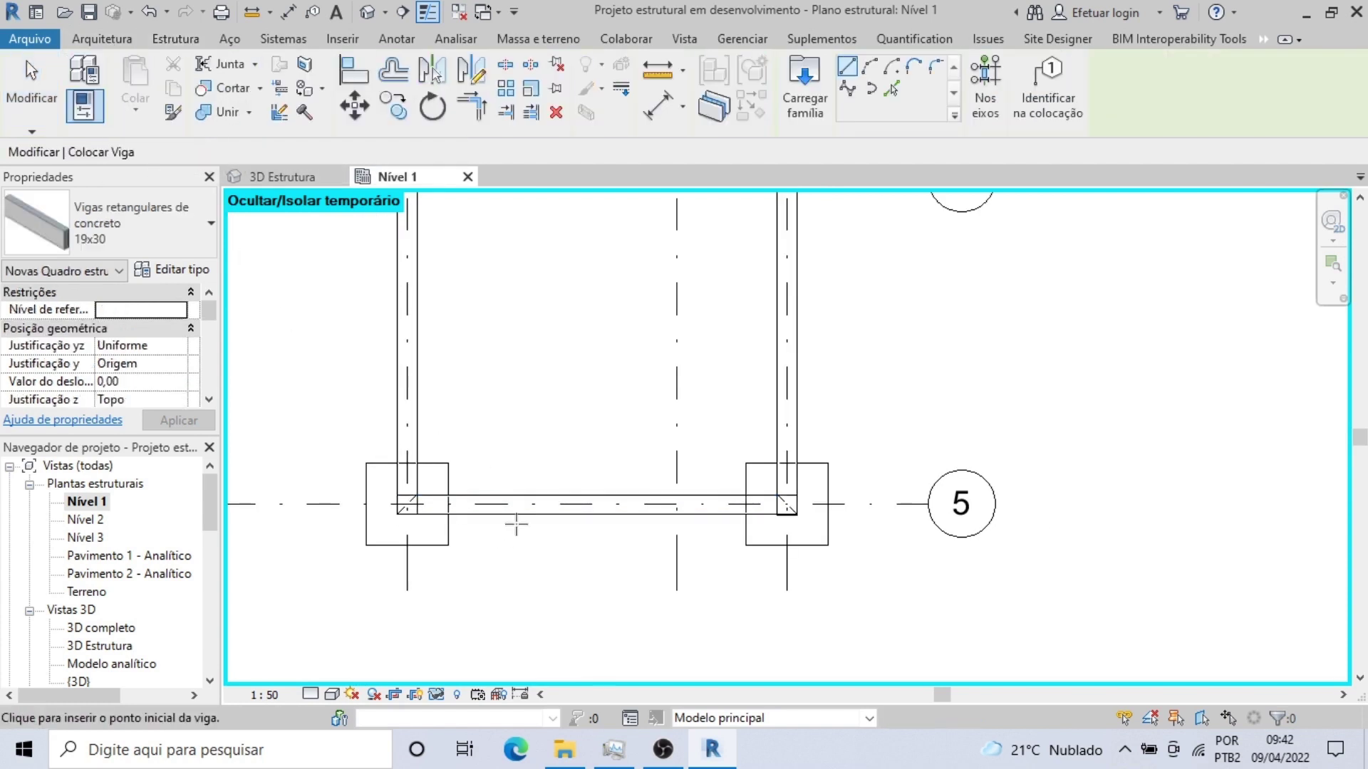
{"action": "scroll", "coordinate": [519, 580], "scroll_direction": "down", "scroll_amount": 2}
{"action": "scroll", "coordinate": [419, 474], "scroll_direction": "up", "scroll_amount": 2}
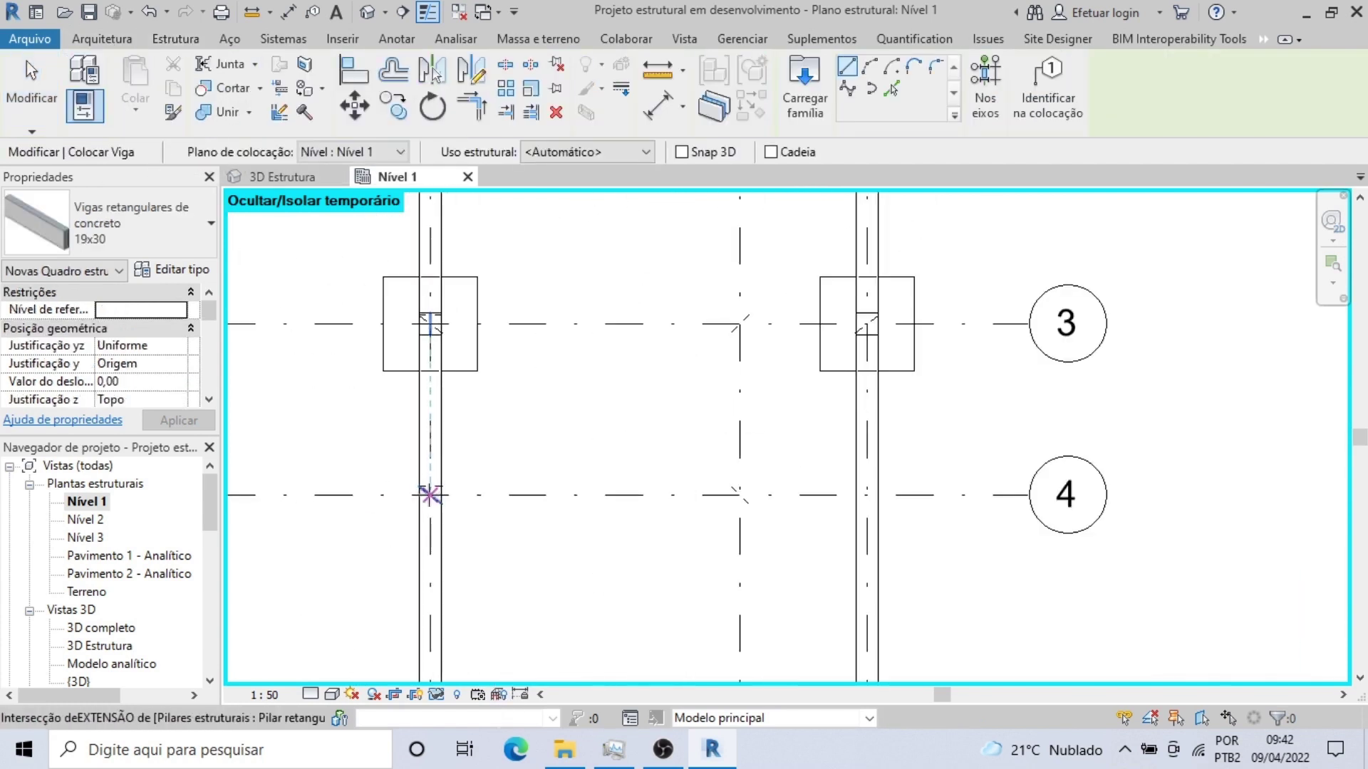
{"action": "left_click", "coordinate": [431, 495]}
{"action": "left_click", "coordinate": [867, 494]}
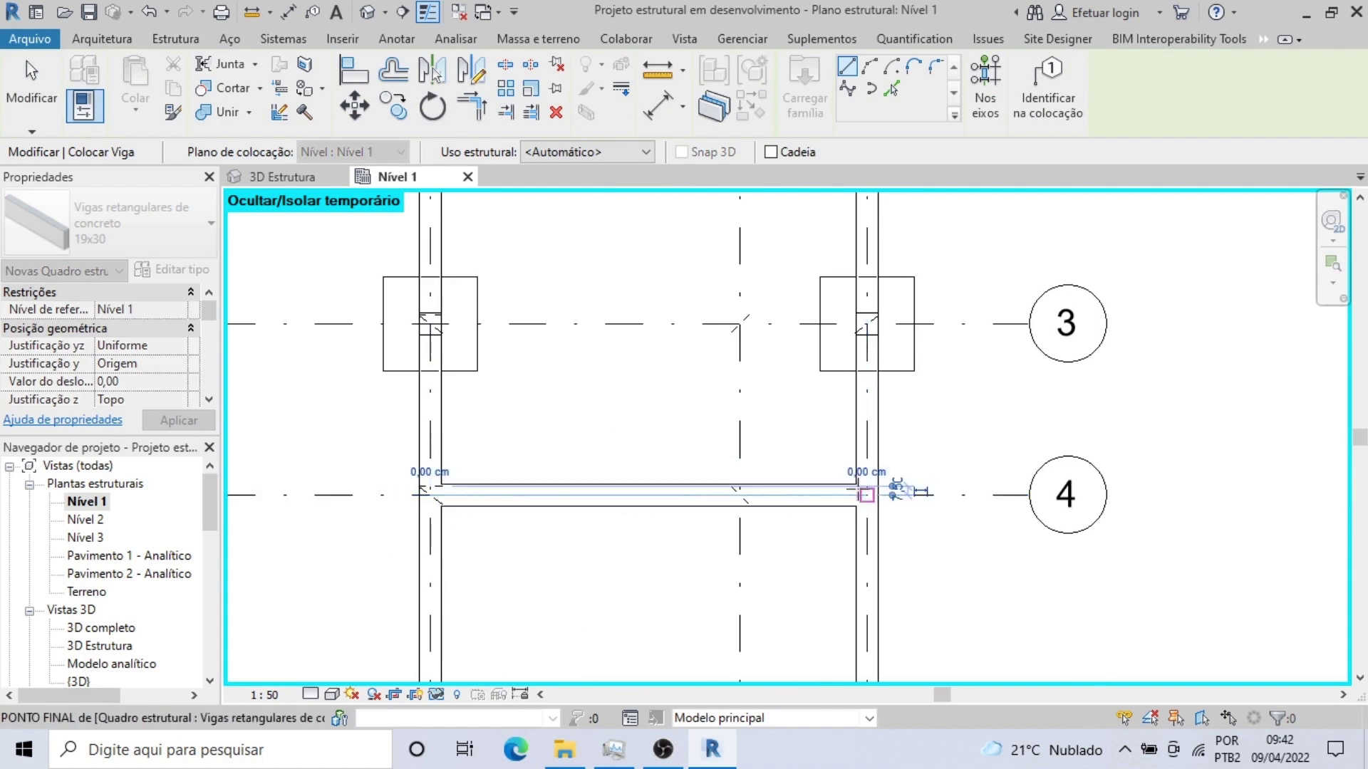
{"action": "left_click", "coordinate": [430, 324]}
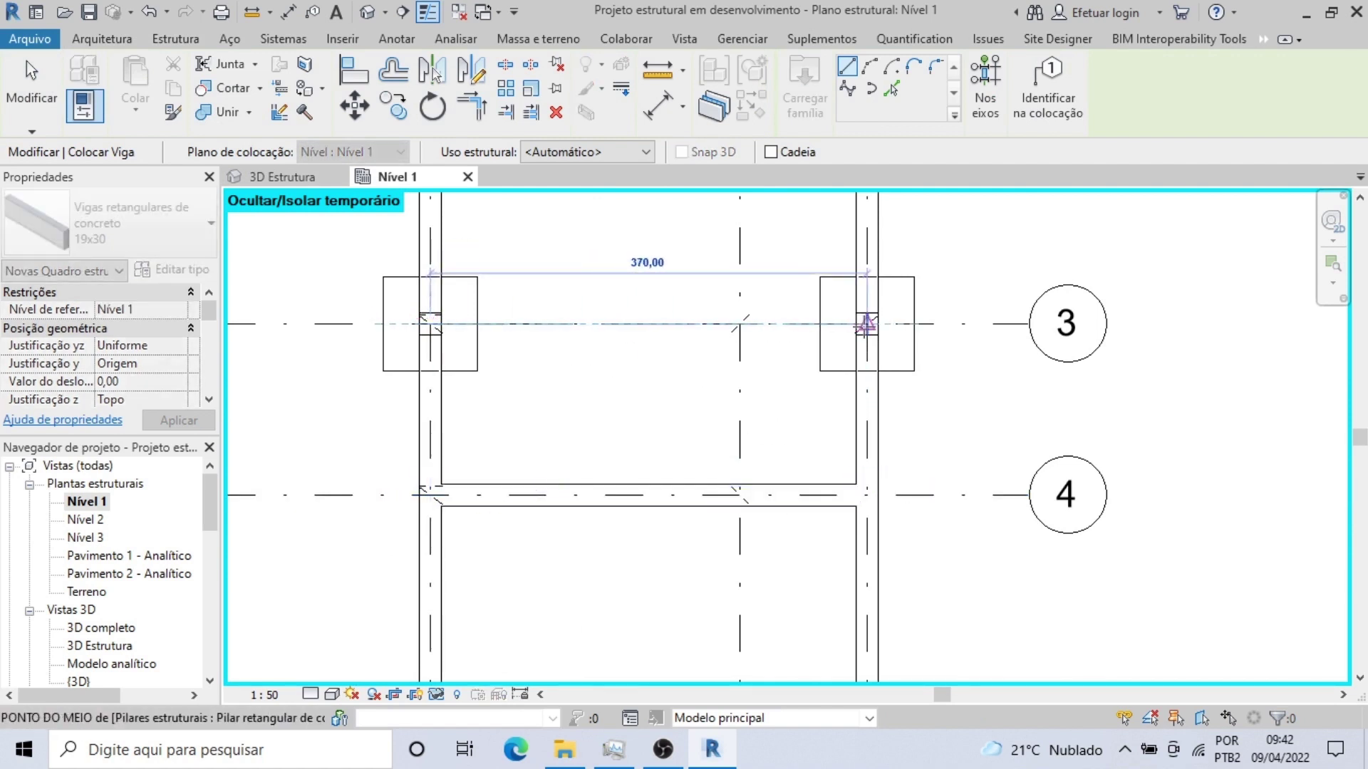
{"action": "left_click", "coordinate": [866, 323]}
Step: Place a 19x30 beam along axis 2 between the axis A and axis C beams
{"action": "scroll", "coordinate": [602, 552], "scroll_direction": "down", "scroll_amount": 1}
{"action": "middle_click_drag", "start_coordinate": [602, 552], "coordinate": [510, 498]}
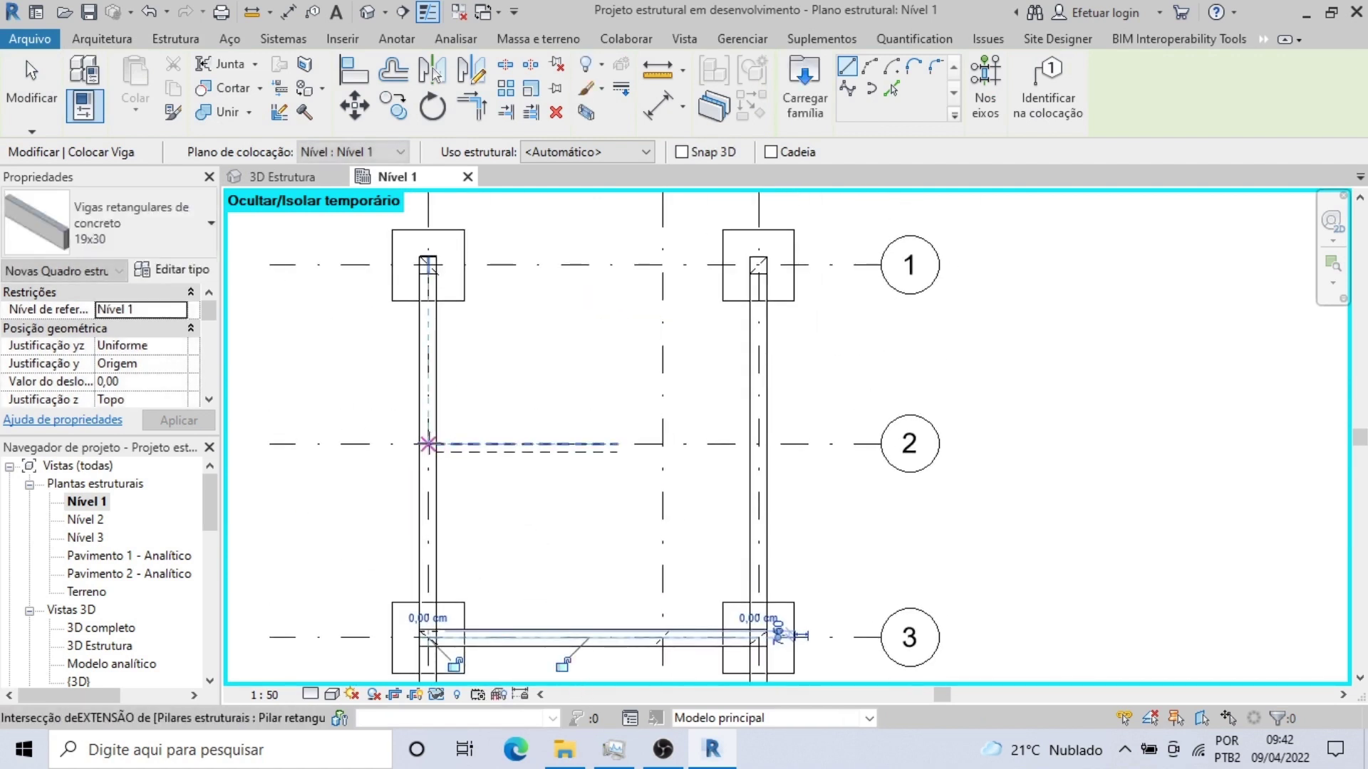
{"action": "scroll", "coordinate": [430, 444], "scroll_direction": "up", "scroll_amount": 4}
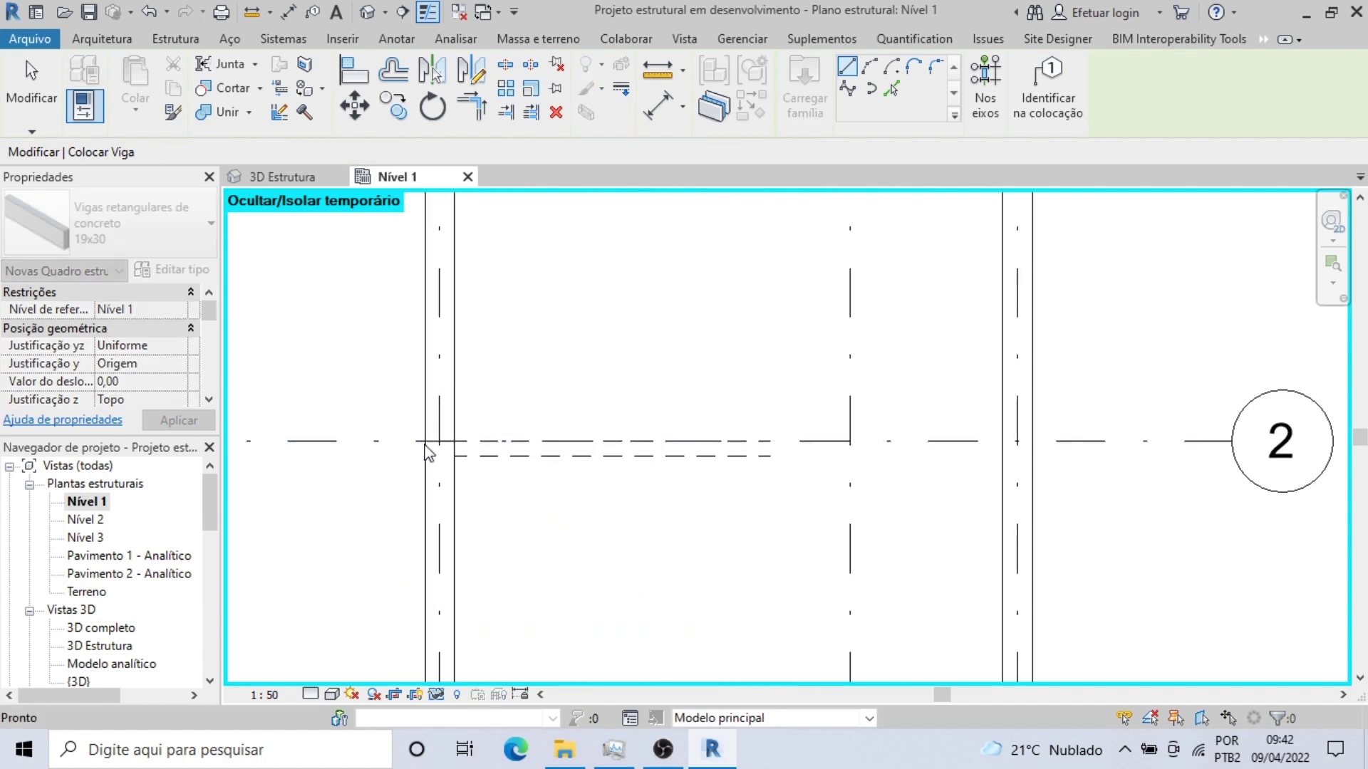
{"action": "left_click", "coordinate": [438, 442]}
{"action": "scroll", "coordinate": [439, 442], "scroll_direction": "down", "scroll_amount": 3}
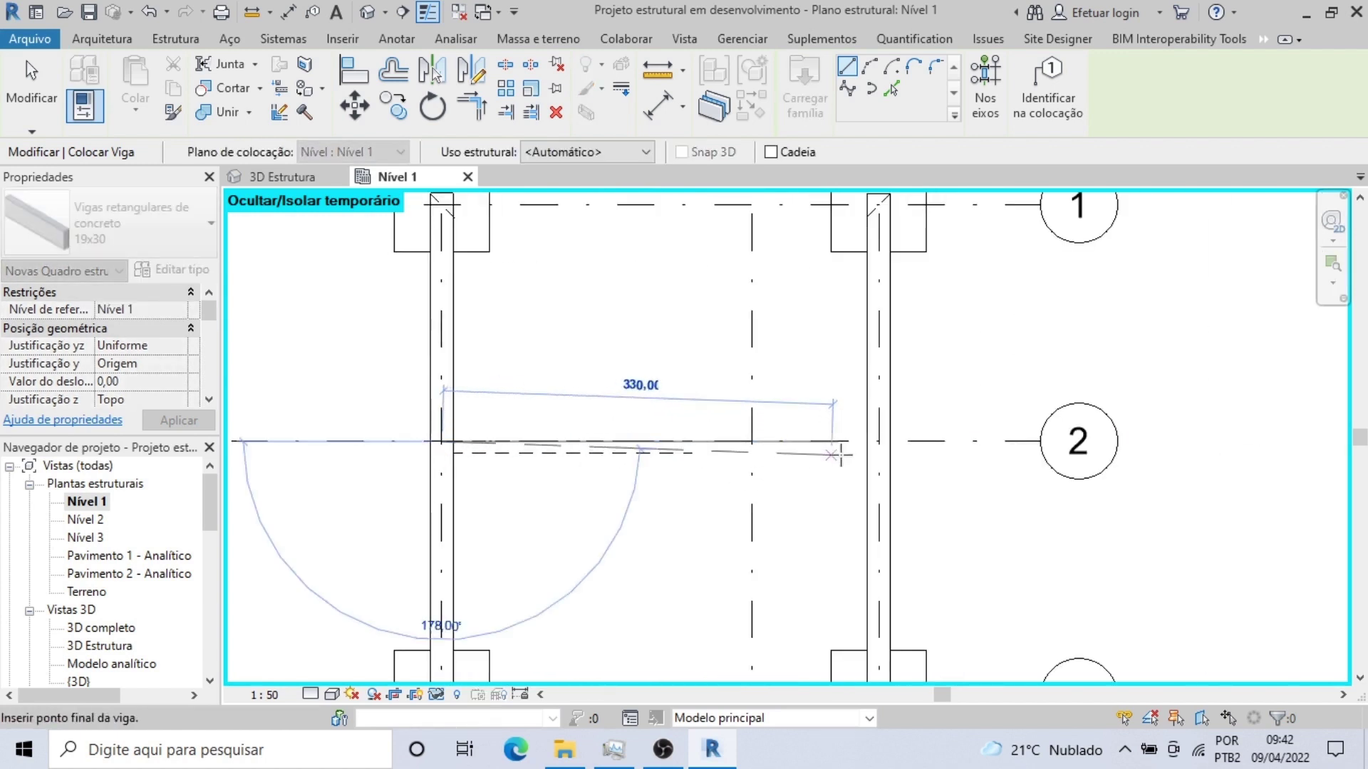
{"action": "left_click", "coordinate": [878, 441]}
Step: Place a 19x30 beam along axis 1 between the centres of the axis A and axis C columns
{"action": "scroll", "coordinate": [675, 503], "scroll_direction": "down", "scroll_amount": 4}
{"action": "scroll", "coordinate": [488, 370], "scroll_direction": "up", "scroll_amount": 3}
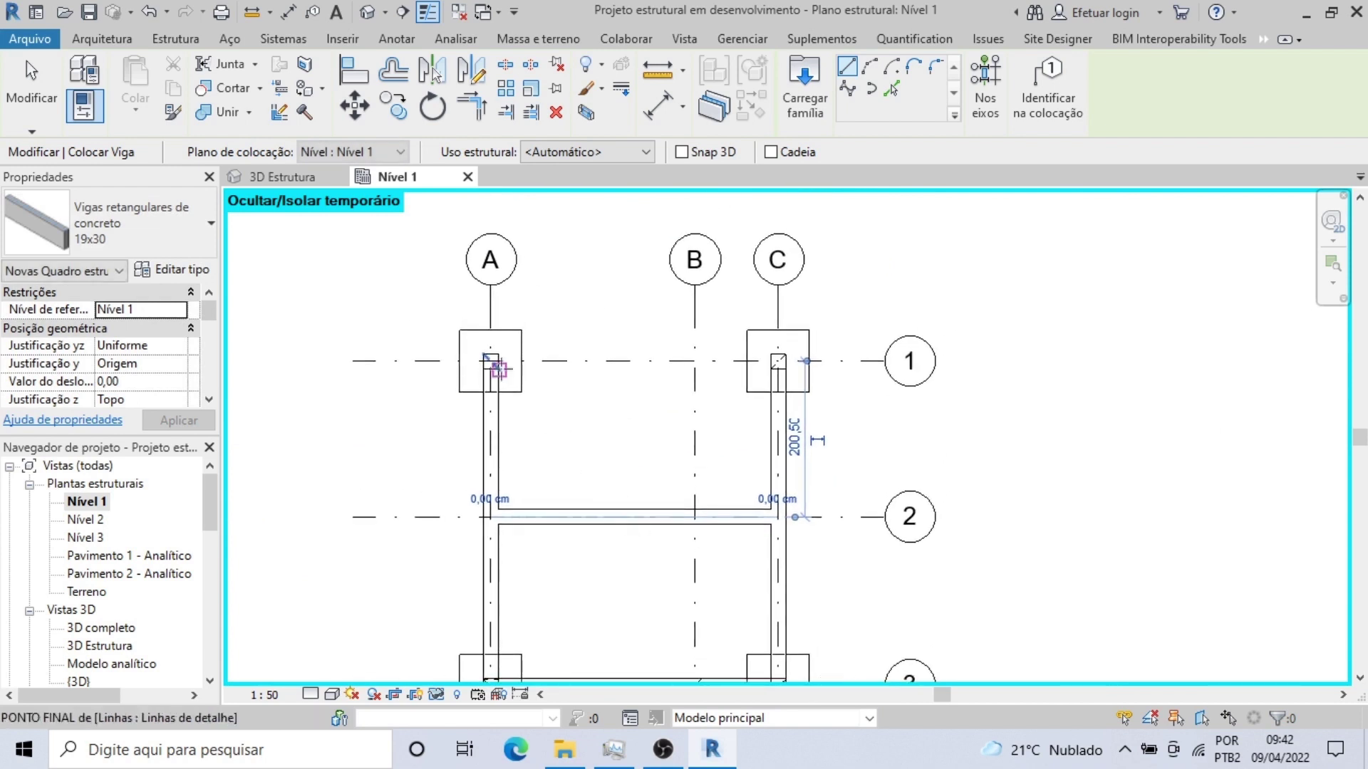
{"action": "left_click", "coordinate": [485, 357]}
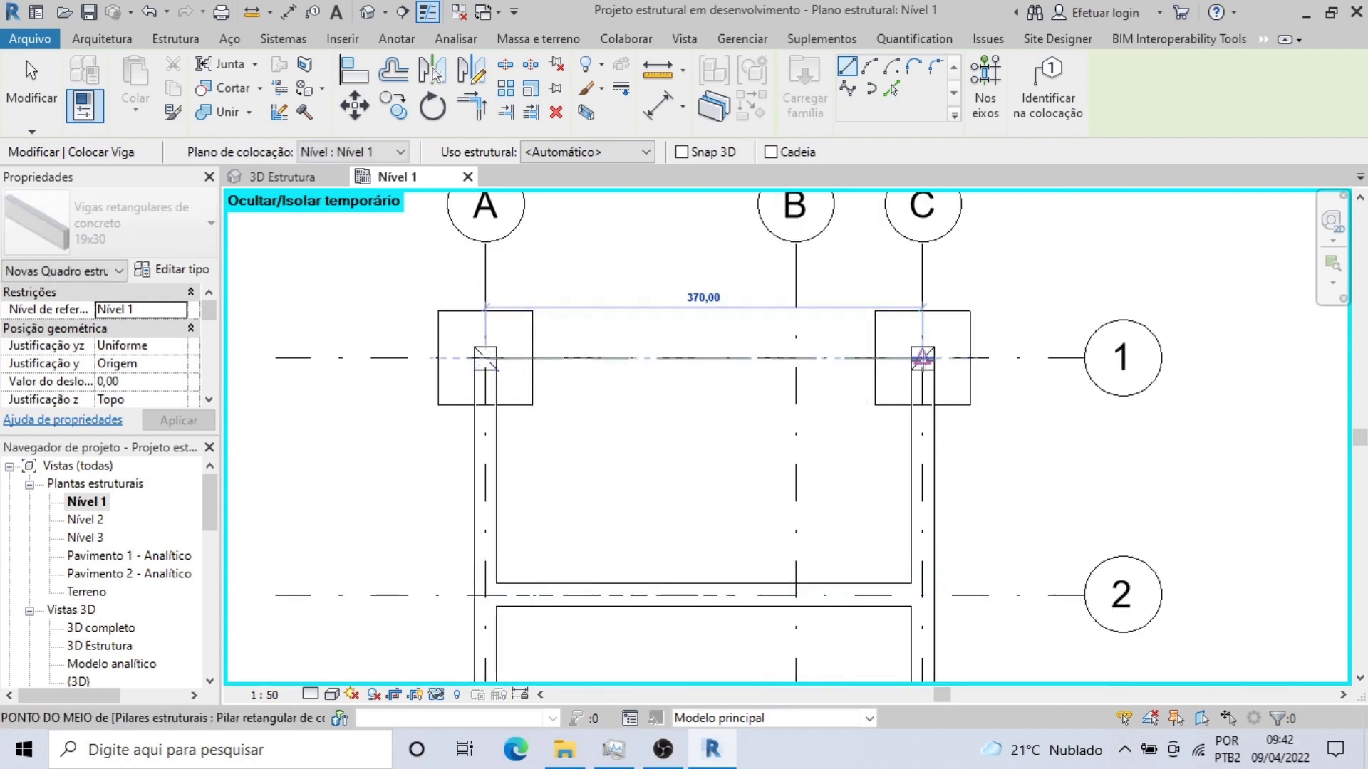
{"action": "left_click", "coordinate": [922, 357]}
Step: Place a short 19x30 beam along axis B from the axis 3 beam to the axis 4 beam, and end beam placement
{"action": "scroll", "coordinate": [818, 455], "scroll_direction": "down", "scroll_amount": 2}
{"action": "scroll", "coordinate": [826, 449], "scroll_direction": "down", "scroll_amount": 5}
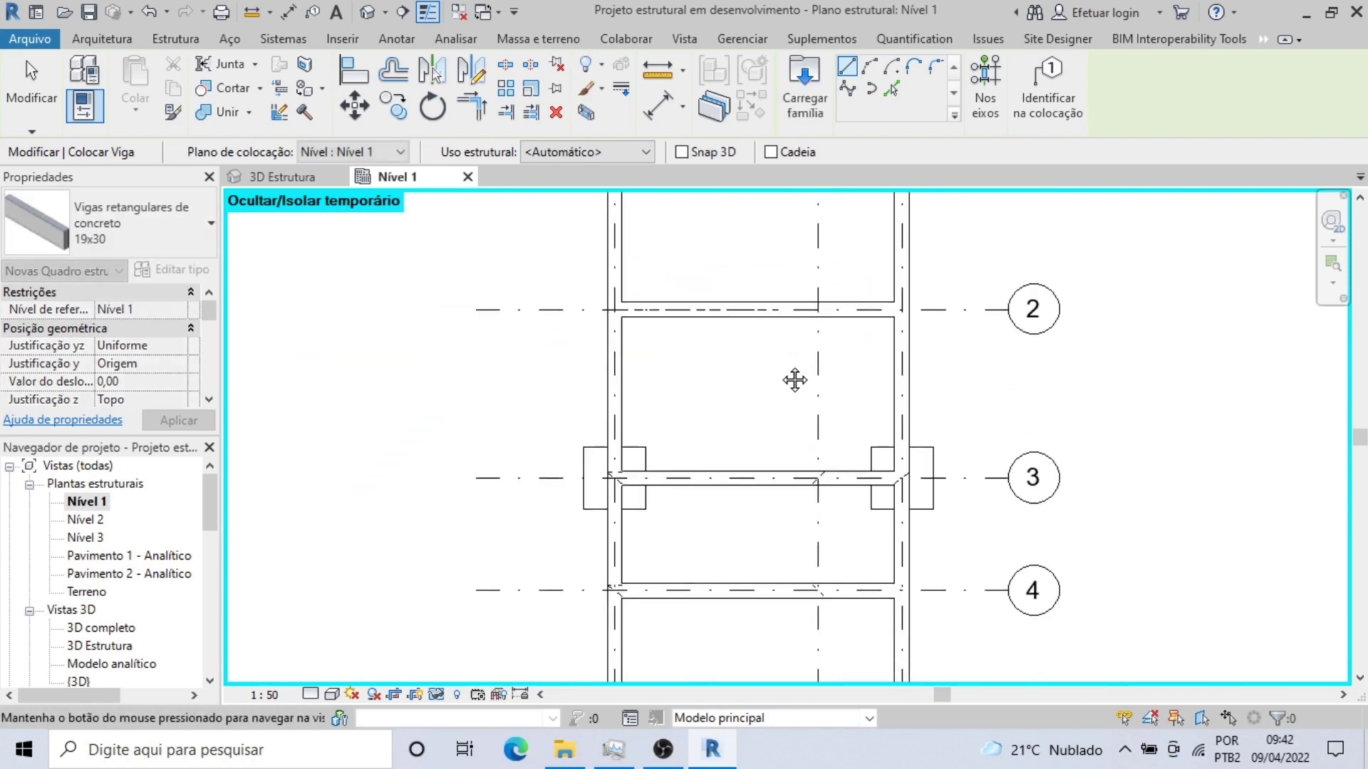
{"action": "left_click", "coordinate": [904, 394]}
{"action": "scroll", "coordinate": [796, 399], "scroll_direction": "up", "scroll_amount": 2}
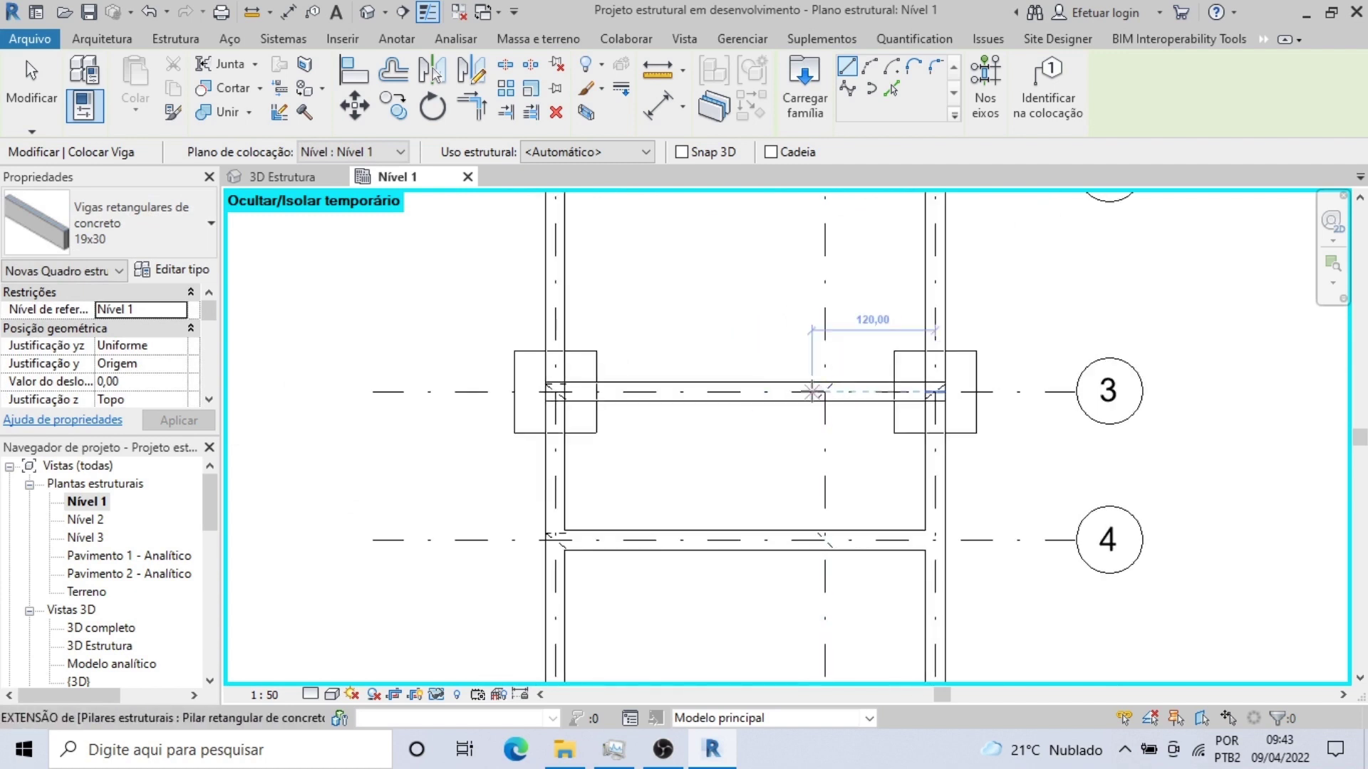
{"action": "left_click", "coordinate": [825, 391]}
{"action": "left_click", "coordinate": [825, 391]}
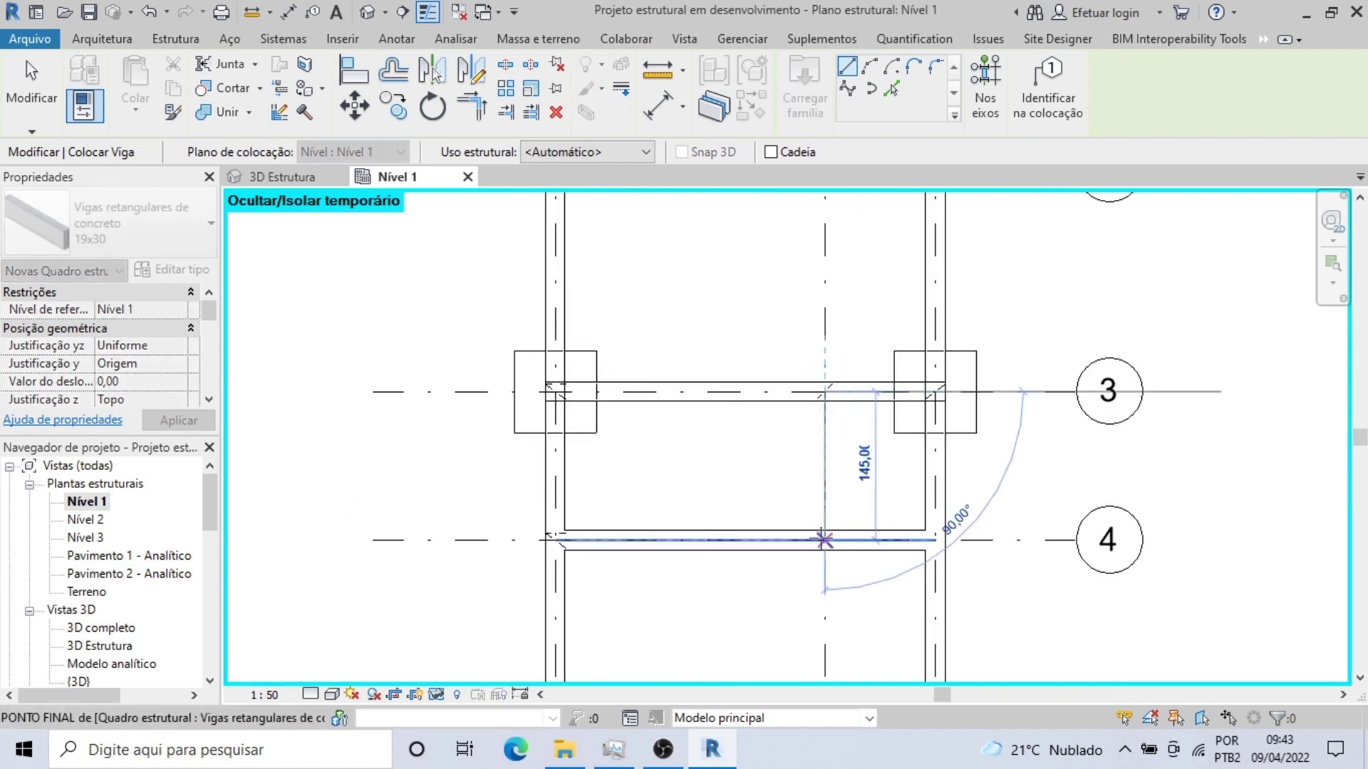
{"action": "left_click", "coordinate": [824, 540]}
{"action": "scroll", "coordinate": [755, 428], "scroll_direction": "down", "scroll_amount": 2}
{"action": "key", "text": "Escape"}
{"action": "scroll", "coordinate": [708, 473], "scroll_direction": "down", "scroll_amount": 3}
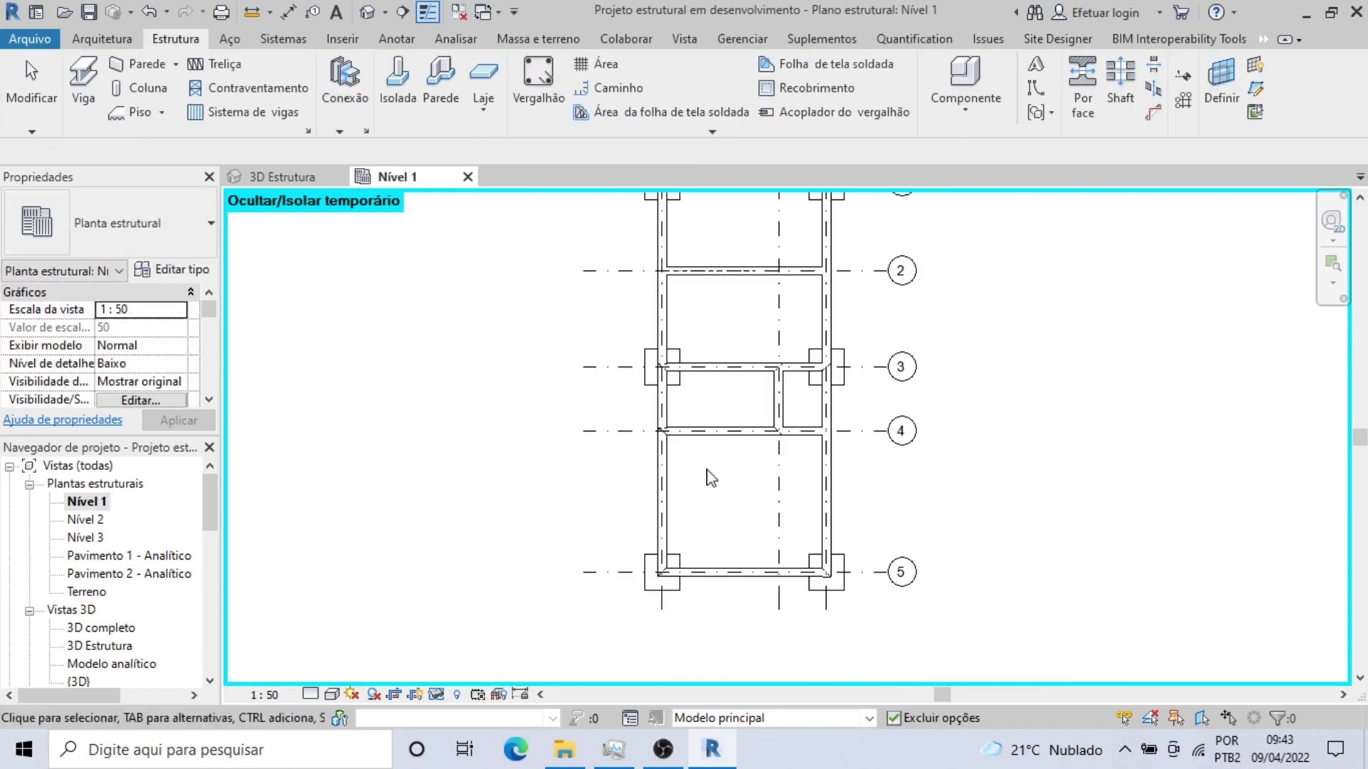